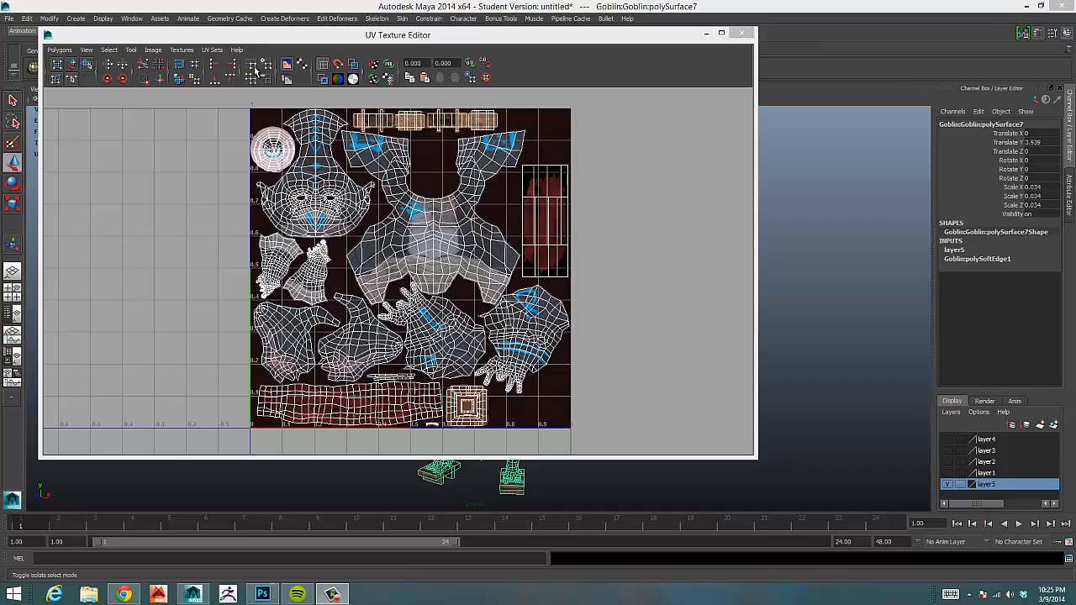
pyautogui.moveTo(398, 43); pyautogui.dragTo(471, 54)
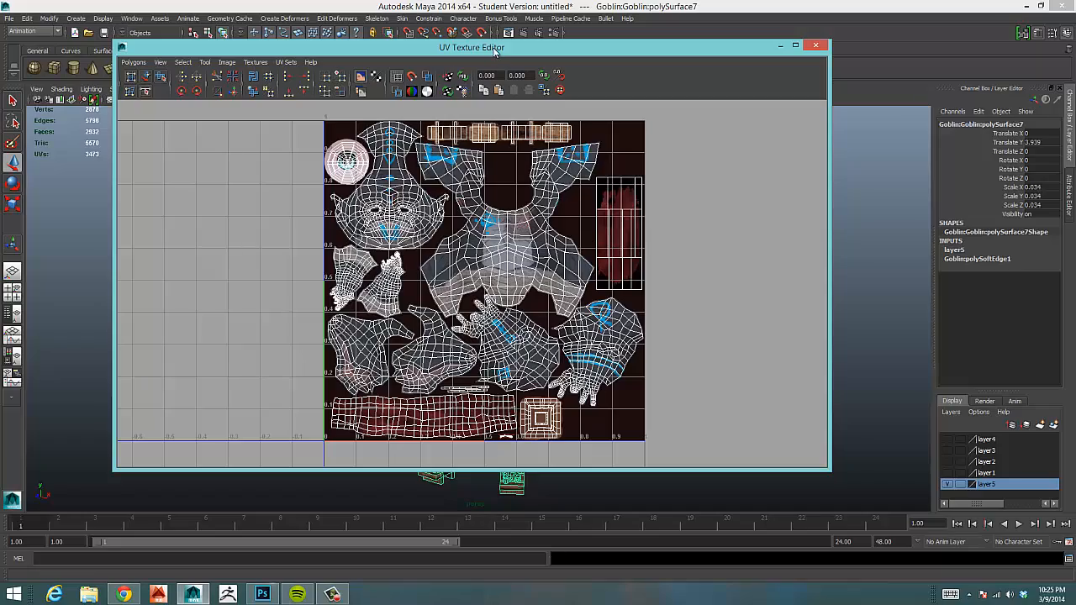
pyautogui.moveTo(493, 52); pyautogui.dragTo(507, 82)
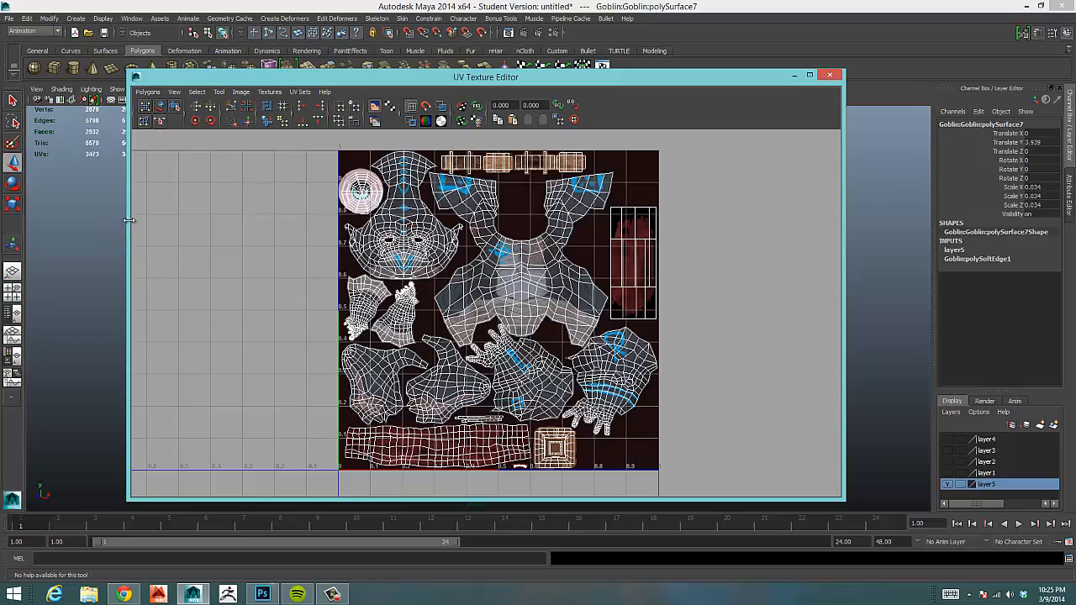
pyautogui.moveTo(132, 219)
pyautogui.mouseDown()
pyautogui.moveTo(392, 217)
pyautogui.moveTo(120, 215)
pyautogui.mouseUp()
pyautogui.moveTo(538, 74); pyautogui.dragTo(515, 25)
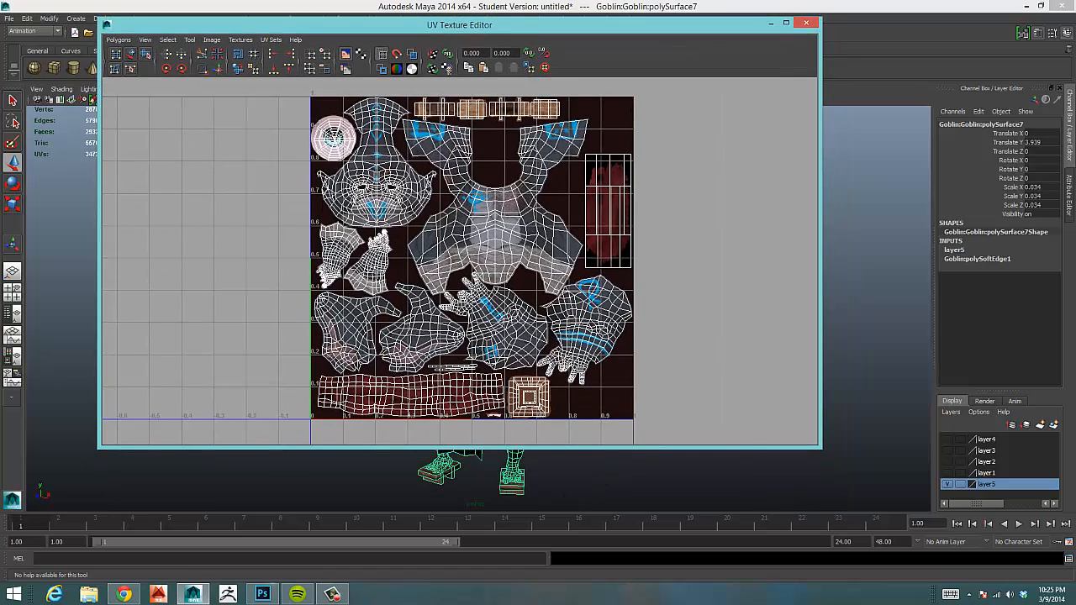
# Switch to Chrome to view the wedding-gown sewing pattern image, and return to Maya
pyautogui.click(124, 595)
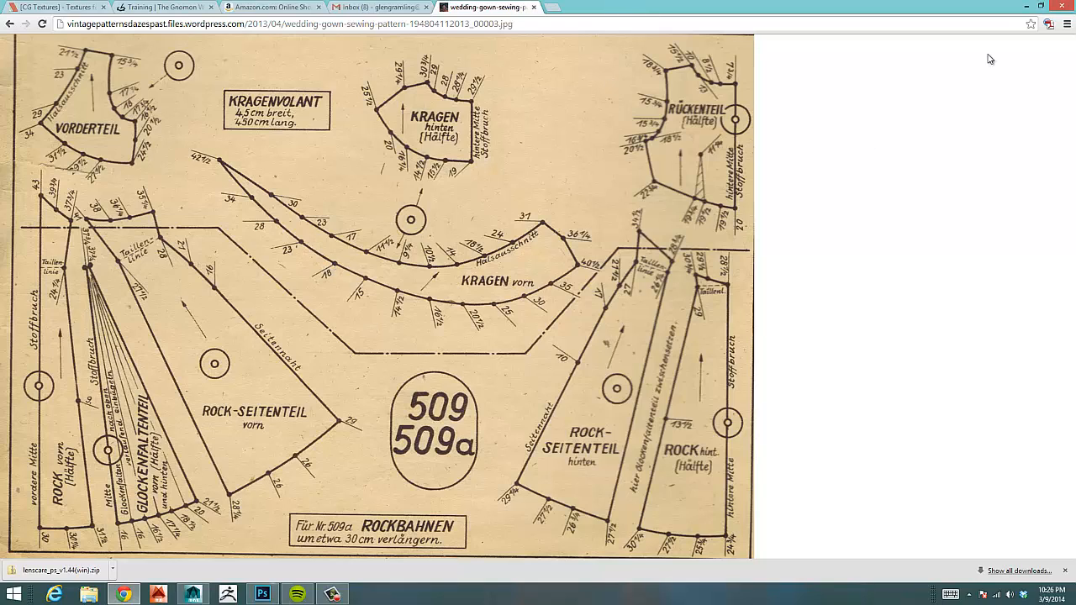
pyautogui.click(1020, 6)
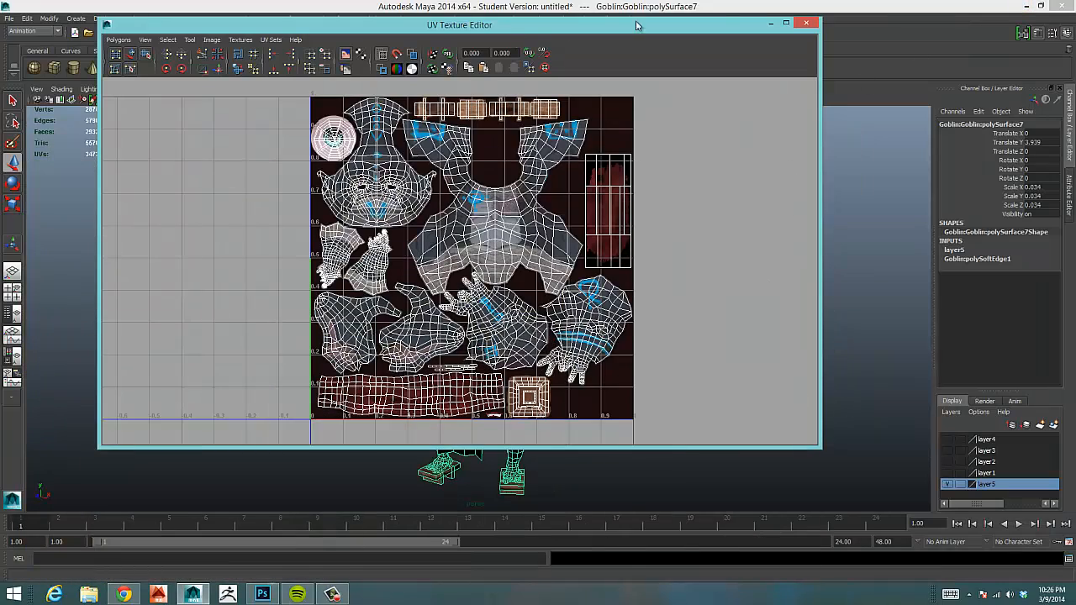
# Minimize the UV Texture Editor and examine the textured goblin model with and without its selection wireframe
pyautogui.click(771, 24)
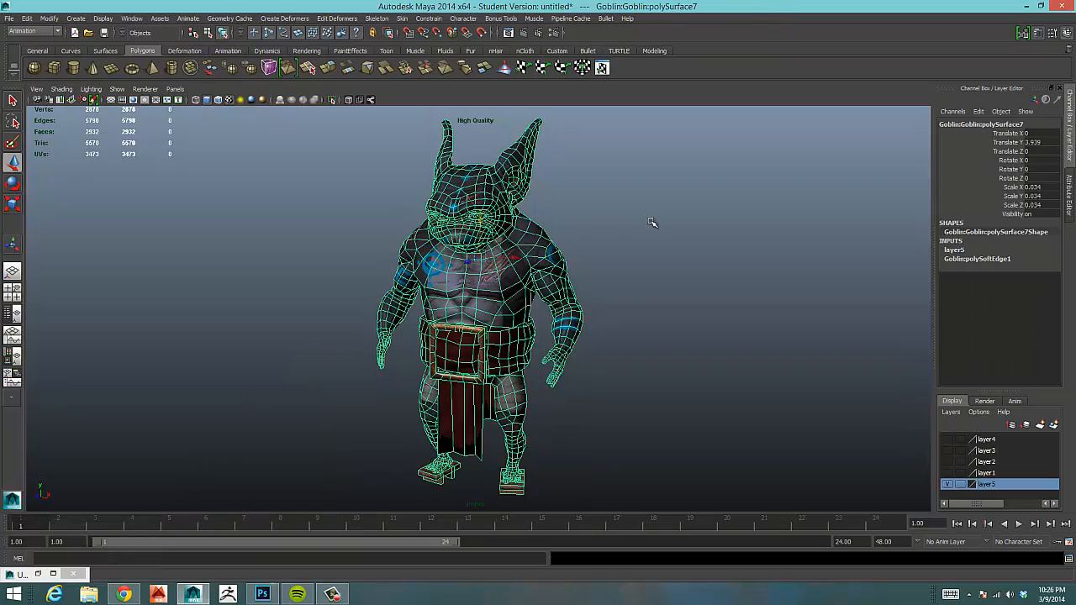
pyautogui.press('6')
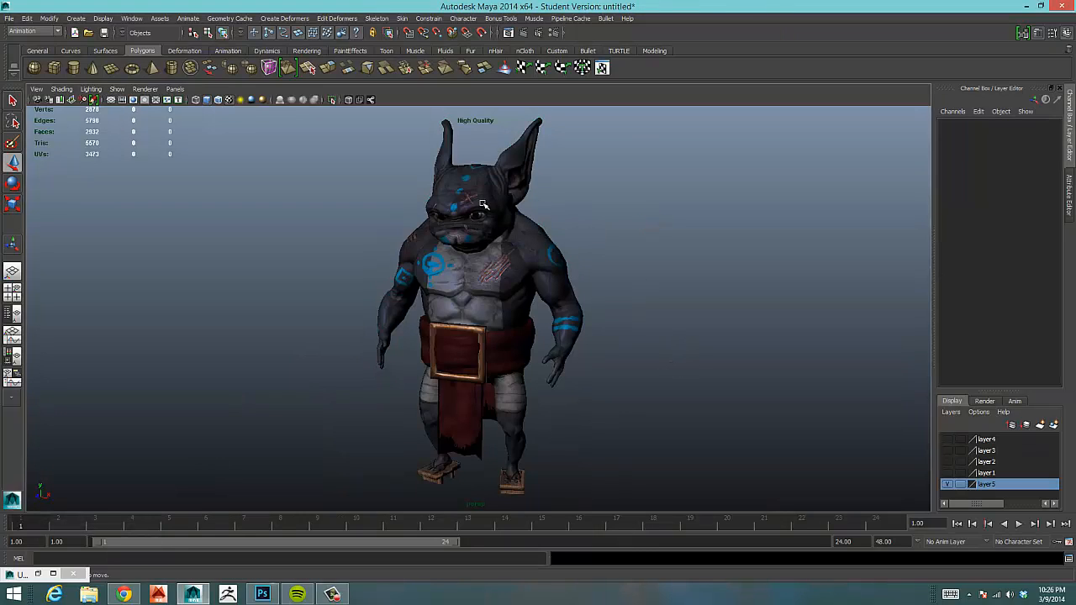
pyautogui.click(500, 180)
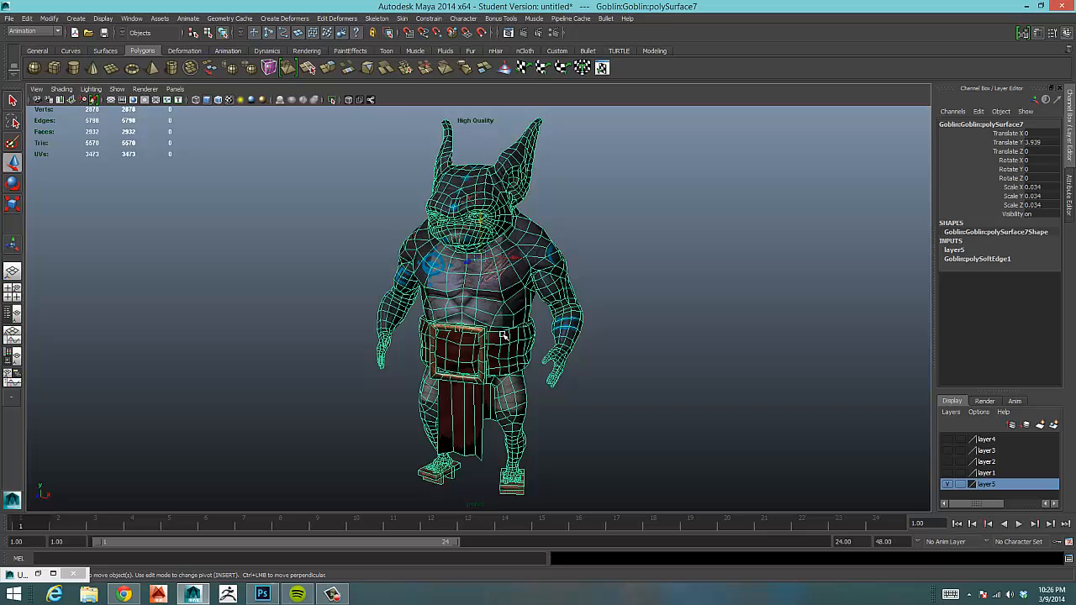
pyautogui.click(636, 249)
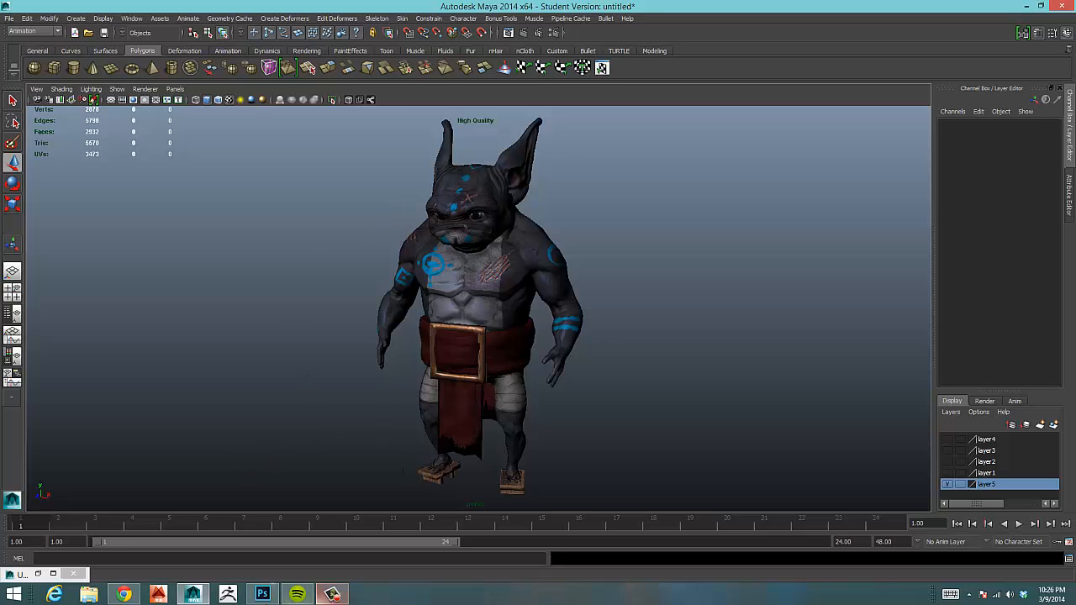
# Switch to Photoshop to examine the goblin's flat color texture Goblin_Color_2048.tga, and return to Maya
pyautogui.click(263, 595)
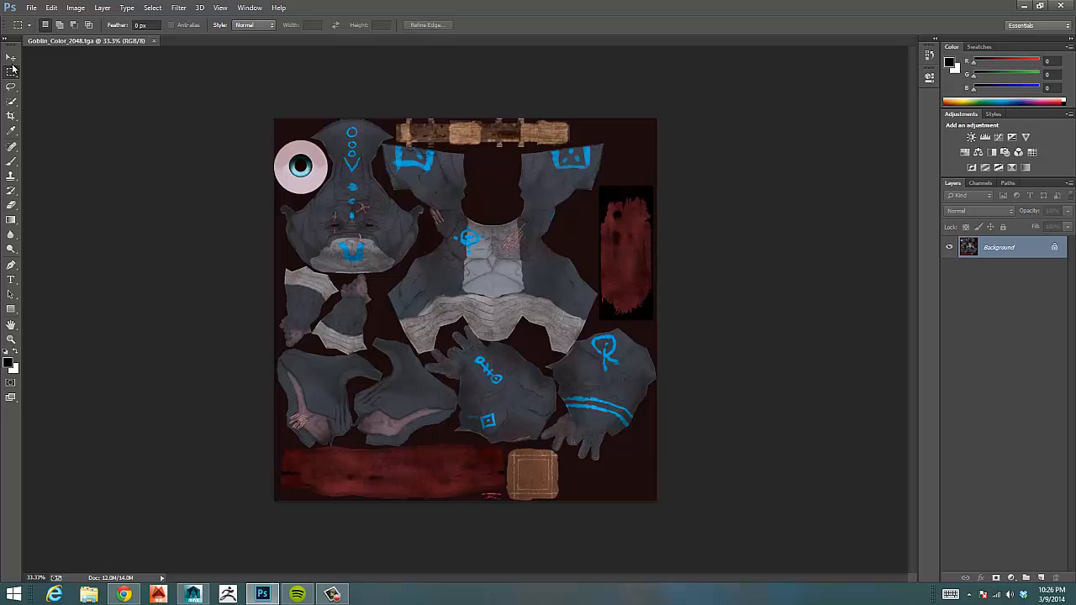
pyautogui.click(1024, 6)
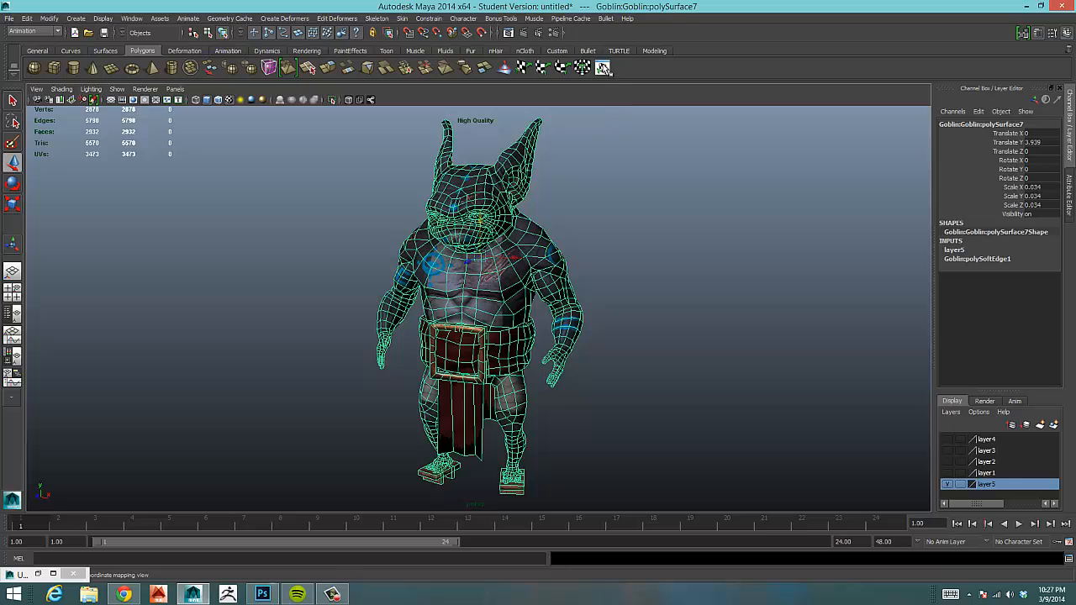
# Switch to the Polygons menu set and open the UV Texture Editor for the goblin mesh
pyautogui.click(602, 69)
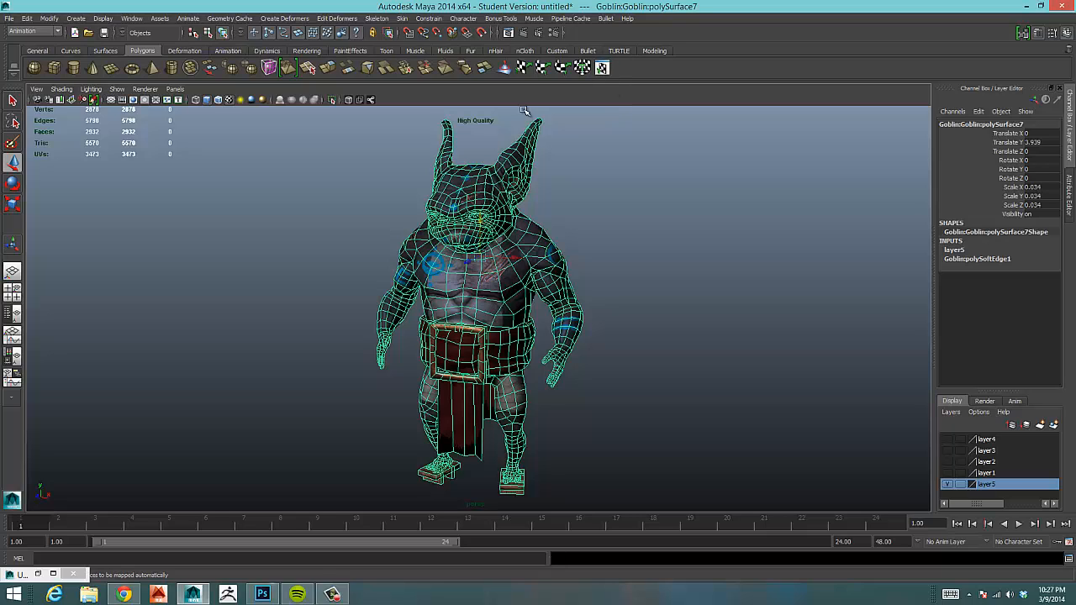
pyautogui.click(40, 34)
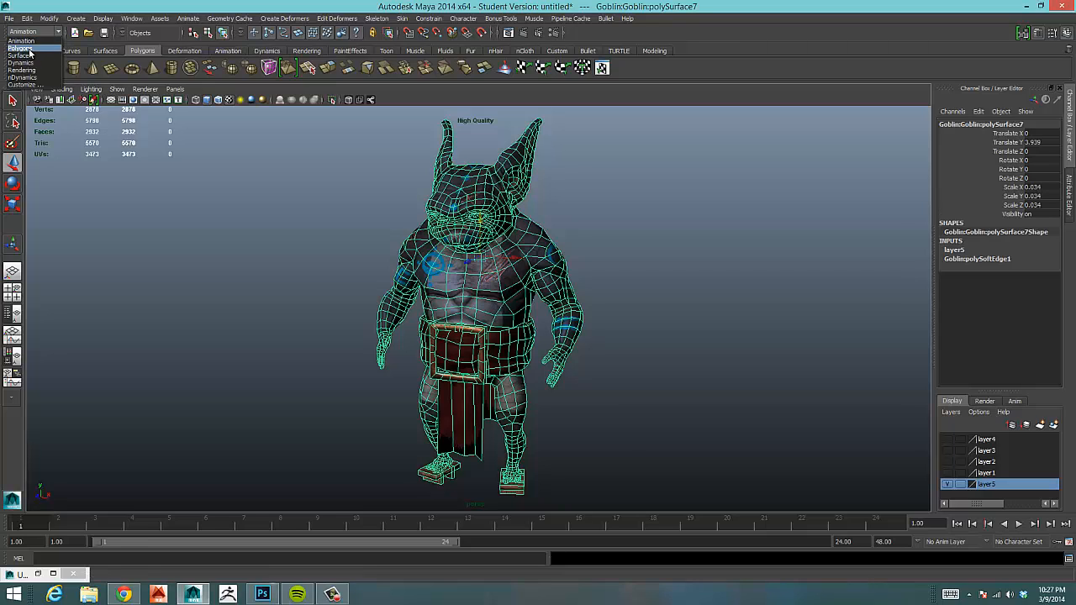
pyautogui.click(19, 49)
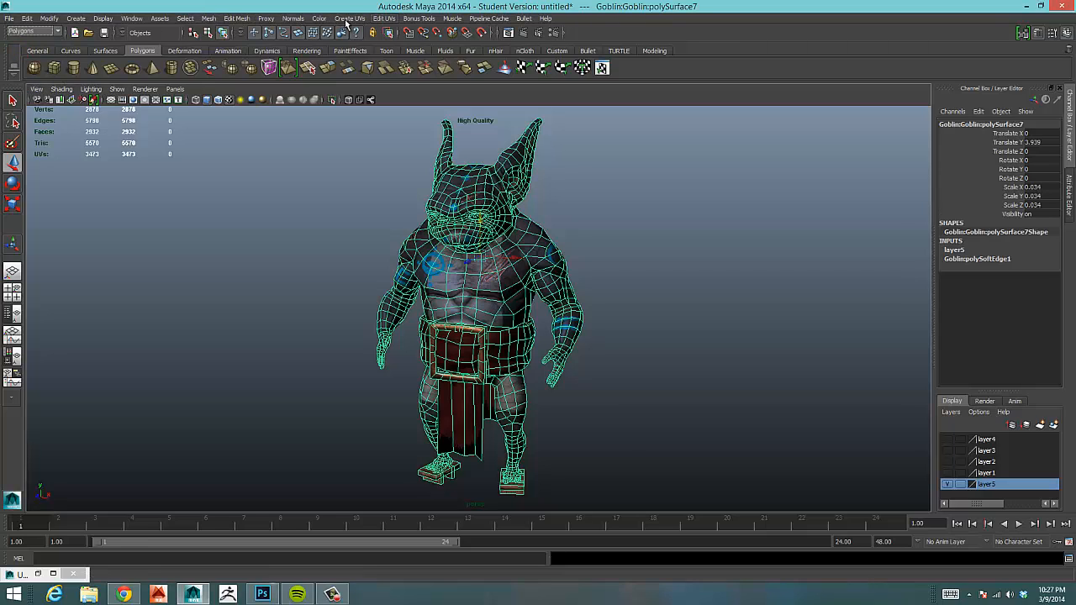
pyautogui.click(390, 19)
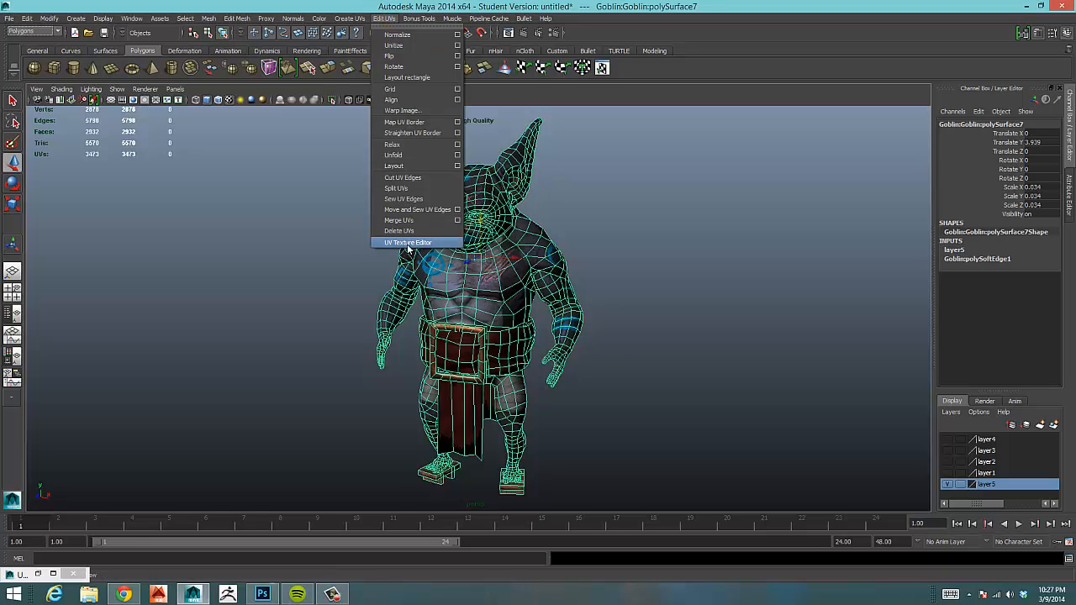
pyautogui.click(426, 246)
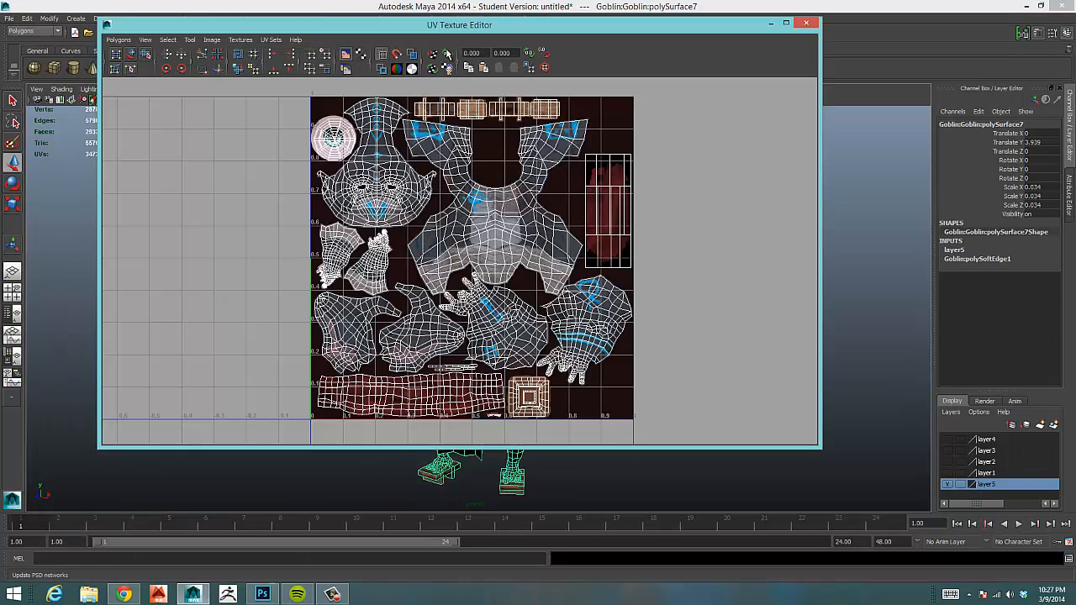
# Make the UV Texture Editor window narrower and taller, and frame the goblin's full UV layout in it
pyautogui.moveTo(449, 33); pyautogui.dragTo(494, 37)
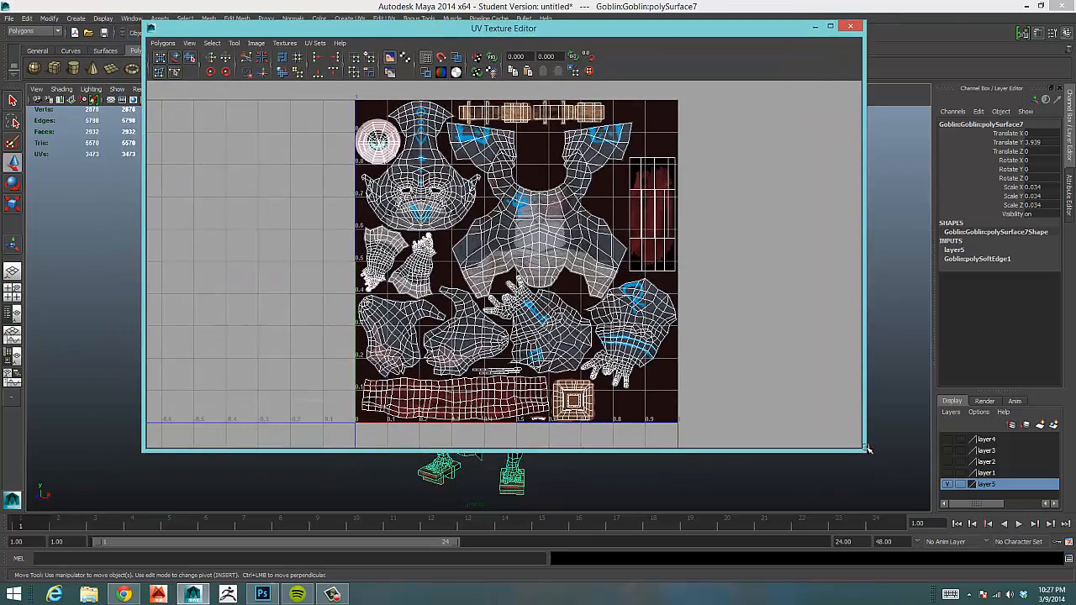
pyautogui.moveTo(864, 449); pyautogui.dragTo(816, 513)
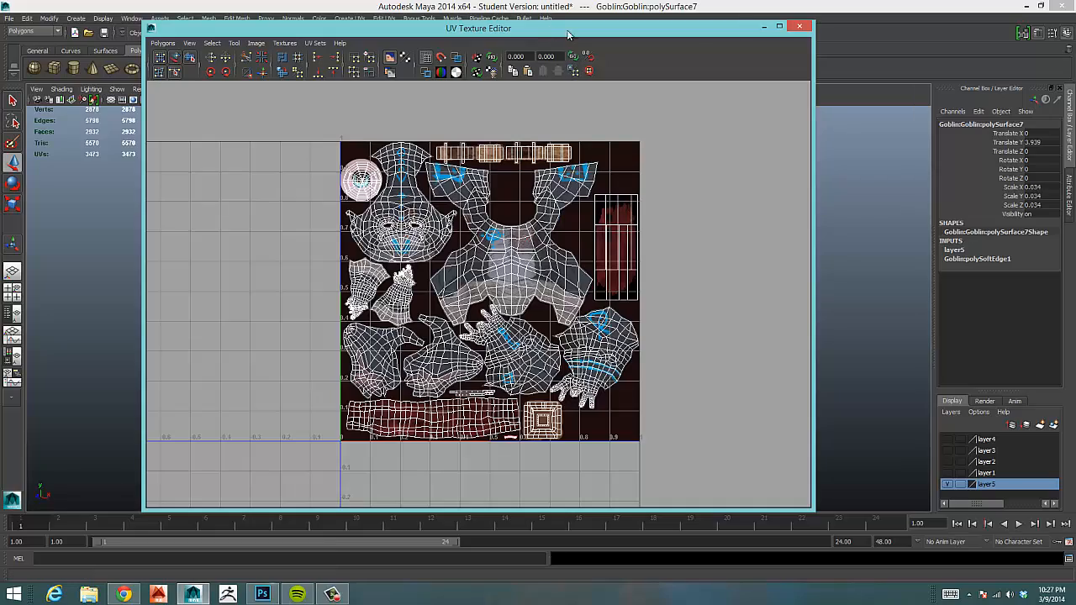
pyautogui.moveTo(559, 36); pyautogui.dragTo(625, 21)
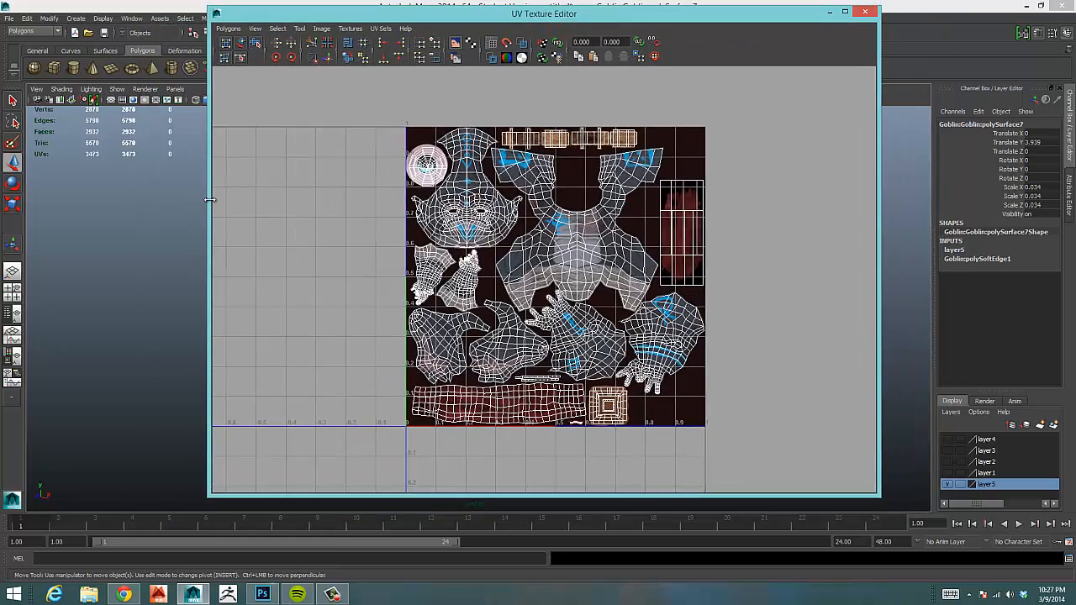
pyautogui.moveTo(211, 199); pyautogui.dragTo(344, 187)
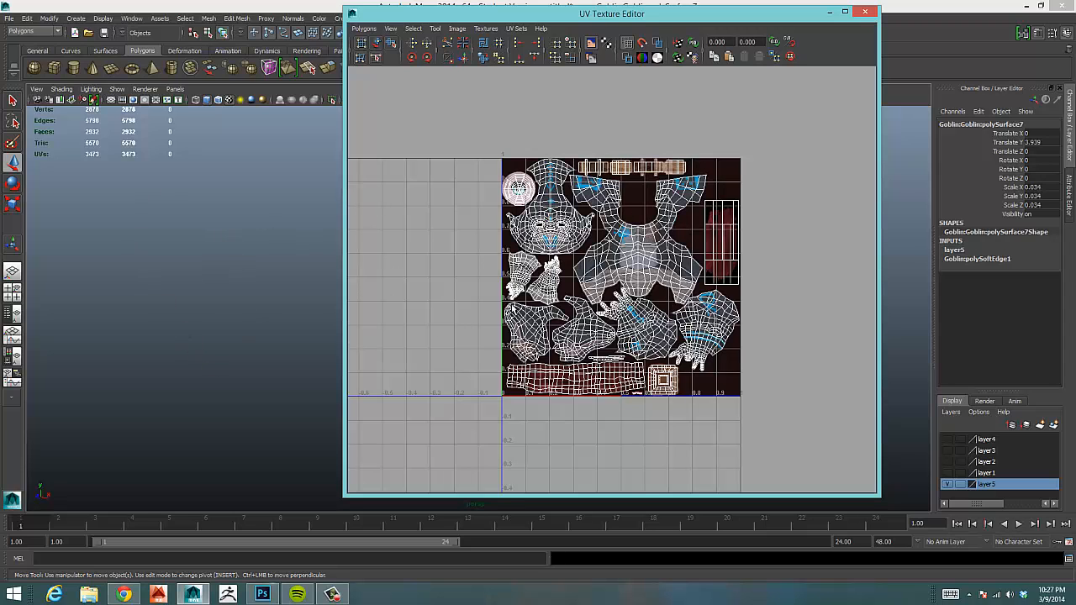
pyautogui.keyDown('alt'); pyautogui.moveTo(592, 278); pyautogui.dragTo(564, 287, button='middle'); pyautogui.keyUp('alt')
pyautogui.keyDown('alt'); pyautogui.moveTo(530, 292); pyautogui.dragTo(704, 265, button='right'); pyautogui.keyUp('alt')
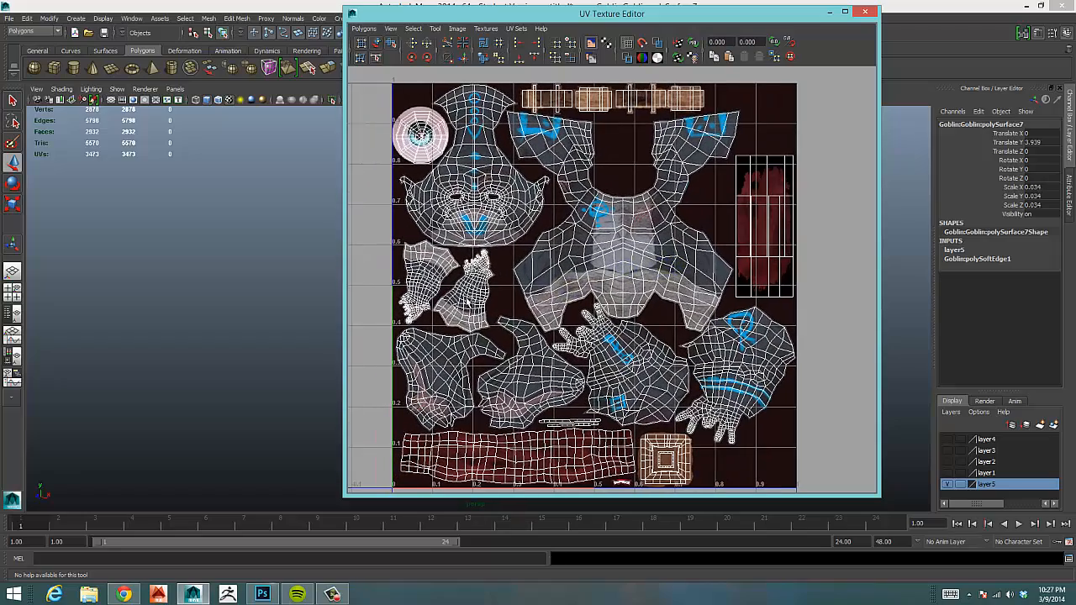
pyautogui.moveTo(617, 13); pyautogui.dragTo(508, 8)
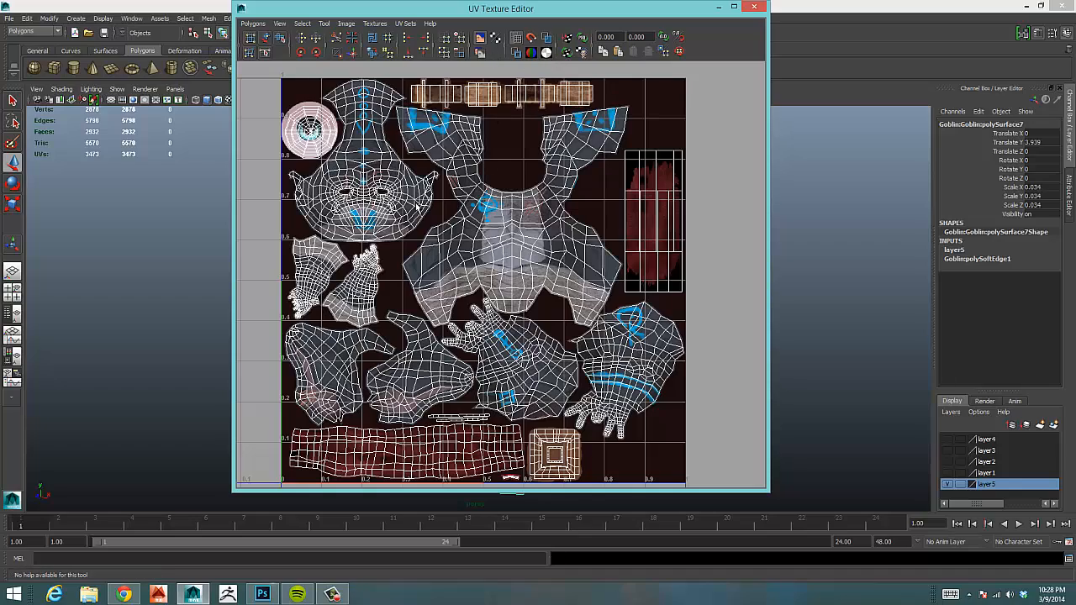
pyautogui.moveTo(499, 15); pyautogui.dragTo(453, 17)
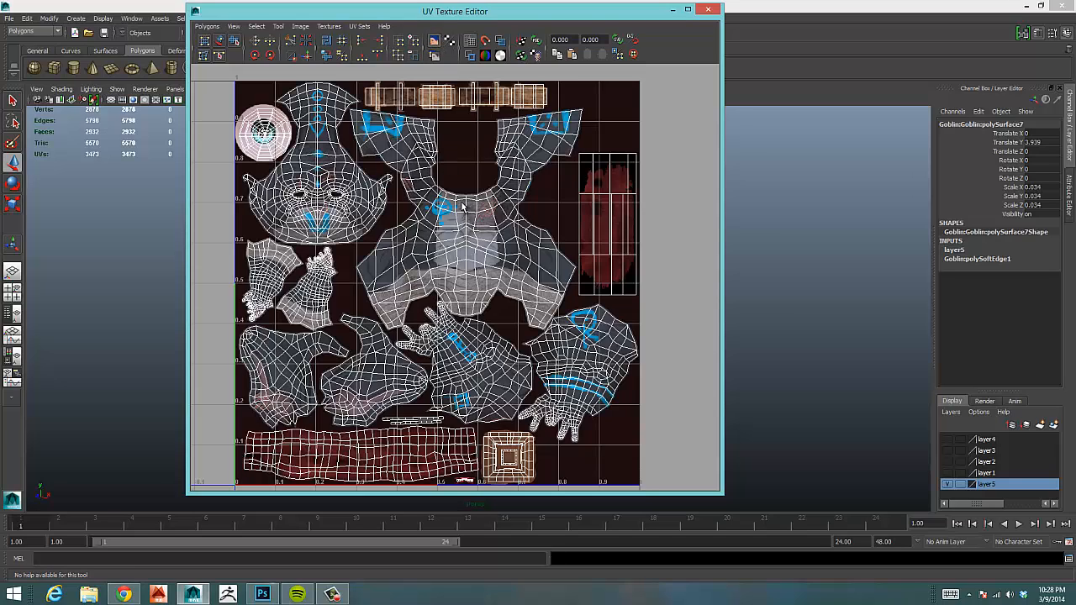
# Examine the head UV shell up close with the texture image display switched off and back on
pyautogui.keyDown('alt'); pyautogui.moveTo(412, 197); pyautogui.dragTo(706, 189, button='right'); pyautogui.keyUp('alt')
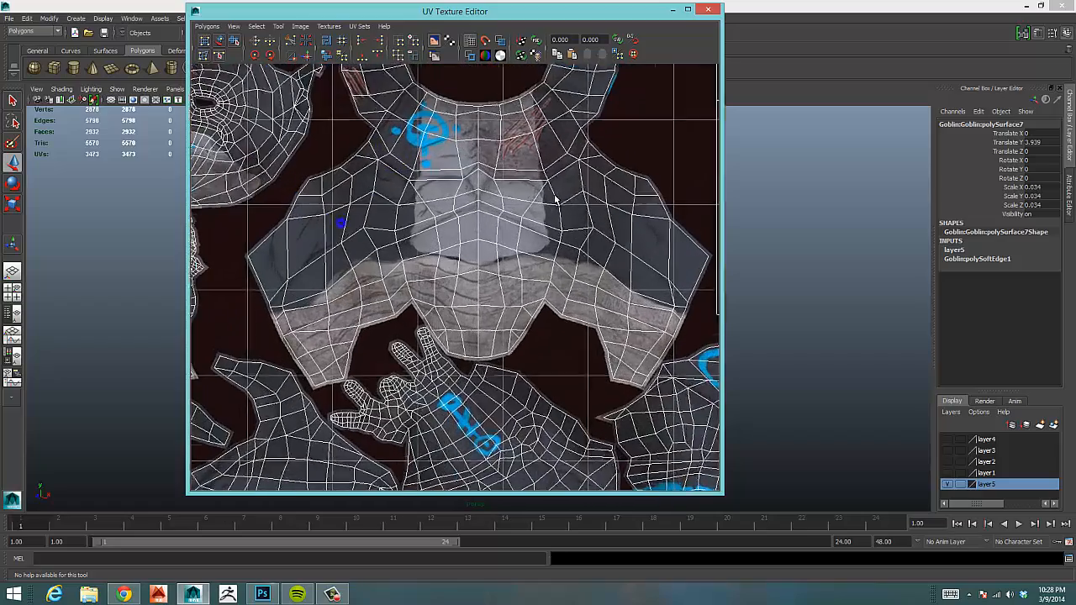
pyautogui.keyDown('alt'); pyautogui.moveTo(491, 137); pyautogui.dragTo(683, 344, button='middle'); pyautogui.keyUp('alt')
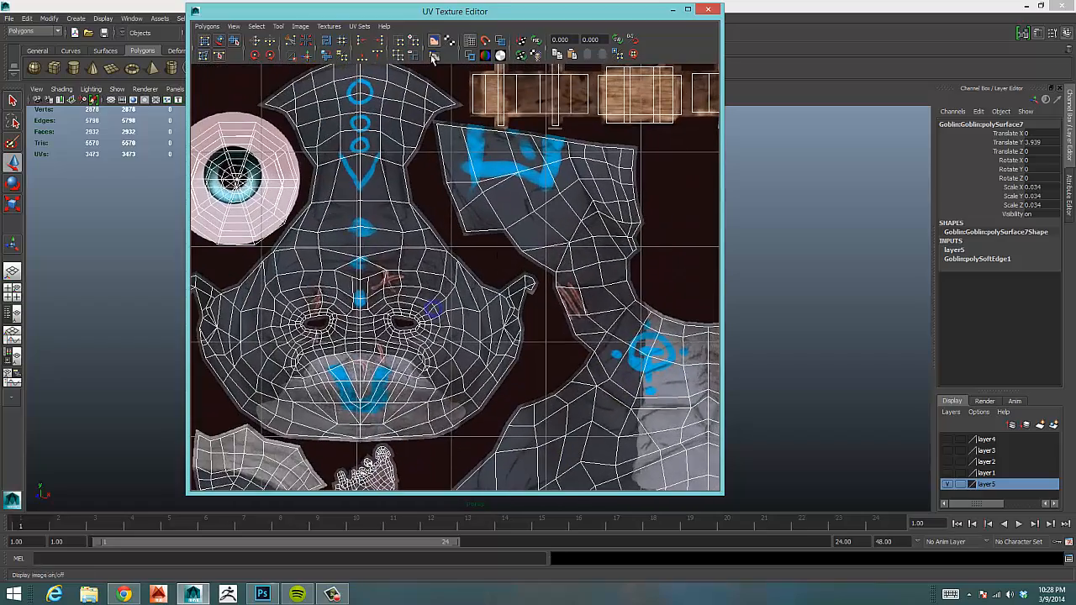
pyautogui.click(435, 40)
pyautogui.click(435, 40)
pyautogui.click(434, 40)
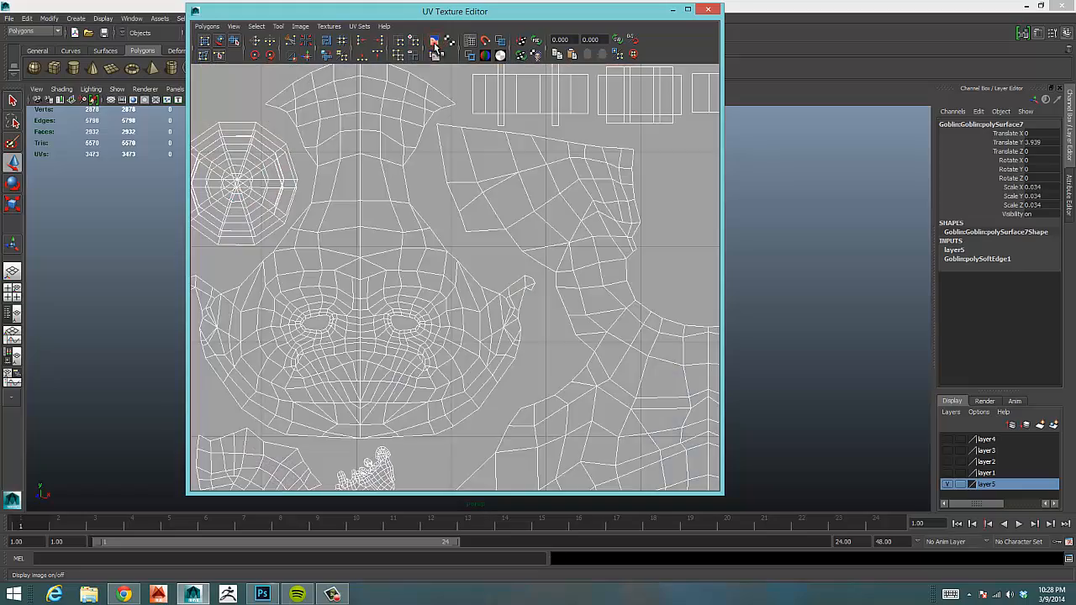
pyautogui.click(435, 41)
pyautogui.click(435, 42)
pyautogui.click(434, 40)
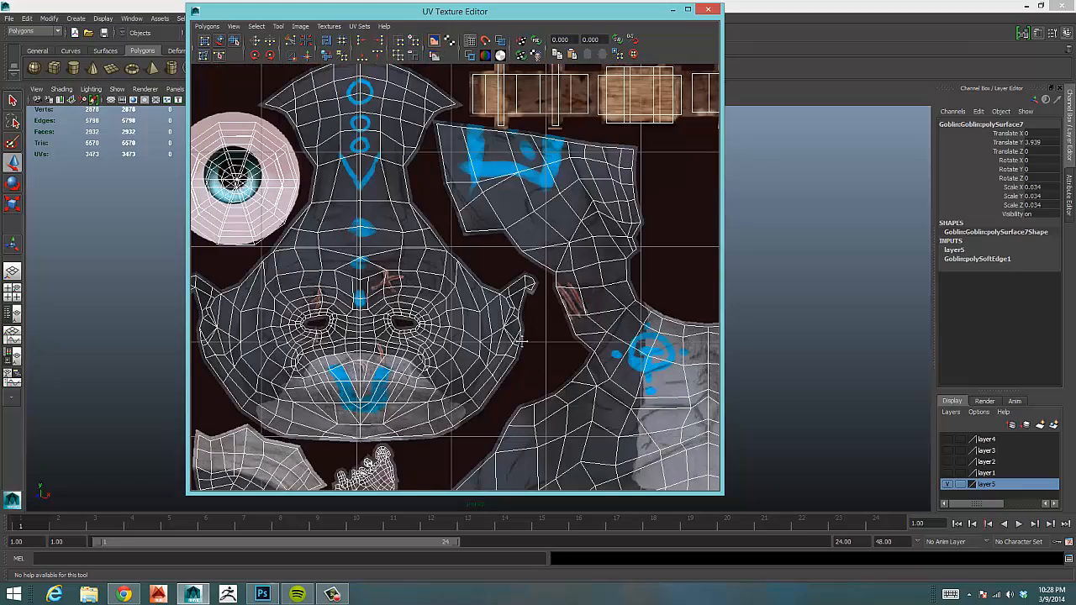
# Compare the head, hand and torso UV shells without and with the texture image in a wider view
pyautogui.keyDown('alt'); pyautogui.moveTo(562, 367); pyautogui.dragTo(558, 224, button='middle'); pyautogui.keyUp('alt')
pyautogui.keyDown('alt'); pyautogui.moveTo(558, 224); pyautogui.dragTo(407, 177, button='right'); pyautogui.keyUp('alt')
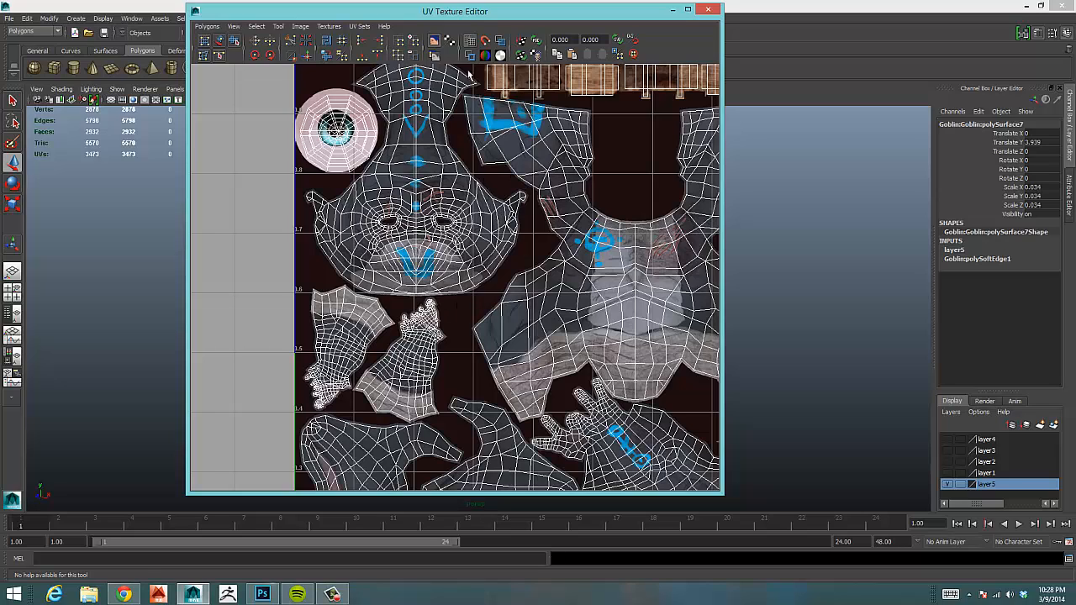
pyautogui.click(434, 41)
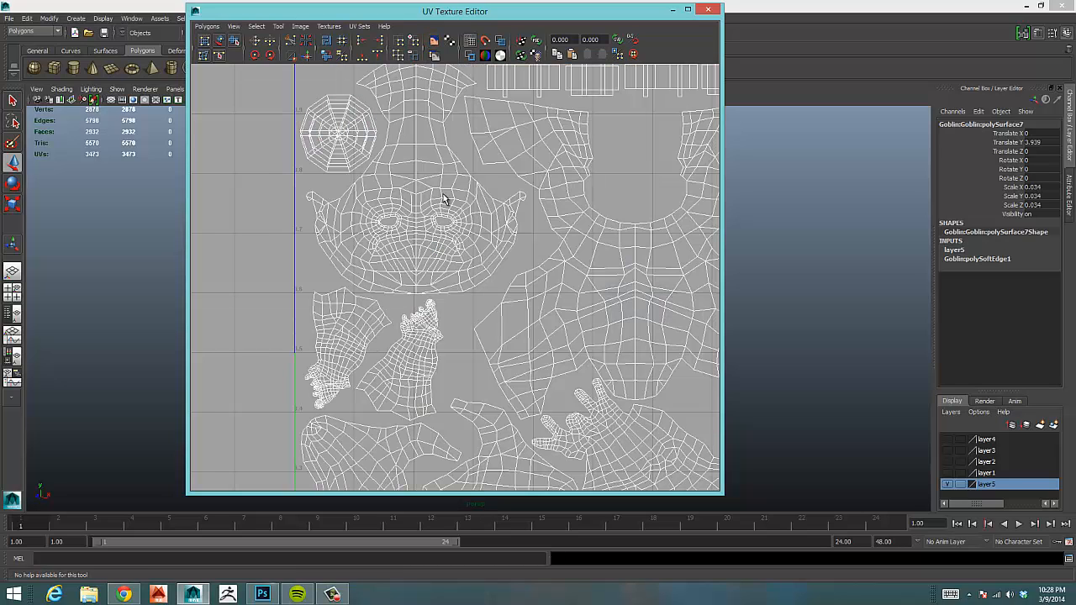
pyautogui.click(434, 40)
pyautogui.keyDown('alt'); pyautogui.moveTo(456, 42); pyautogui.dragTo(435, 110, button='middle'); pyautogui.keyUp('alt')
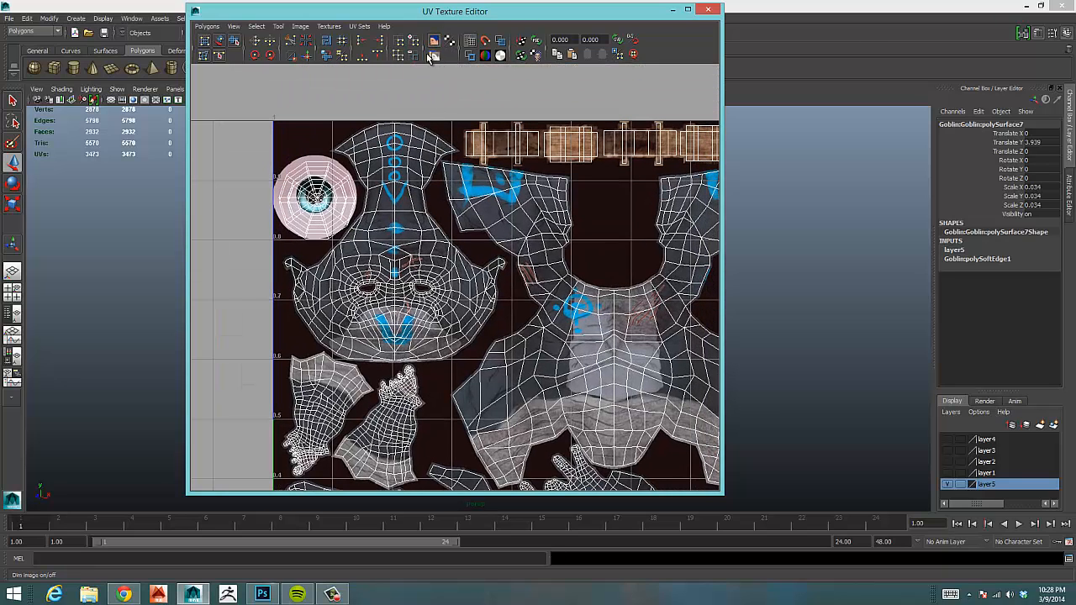
pyautogui.moveTo(471, 12); pyautogui.dragTo(447, 9)
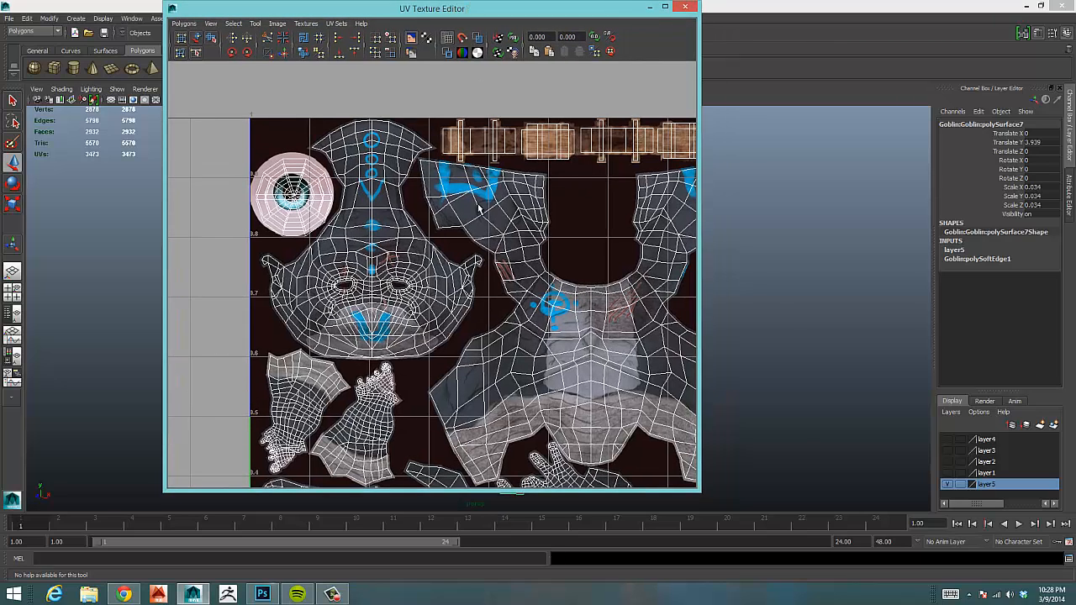
# Dim the texture image in the UV Texture Editor and examine the goblin's UV shells against it
pyautogui.click(410, 48)
pyautogui.keyDown('alt'); pyautogui.moveTo(501, 451); pyautogui.dragTo(476, 293, button='middle'); pyautogui.keyUp('alt')
pyautogui.scroll(-2, 442, 170)
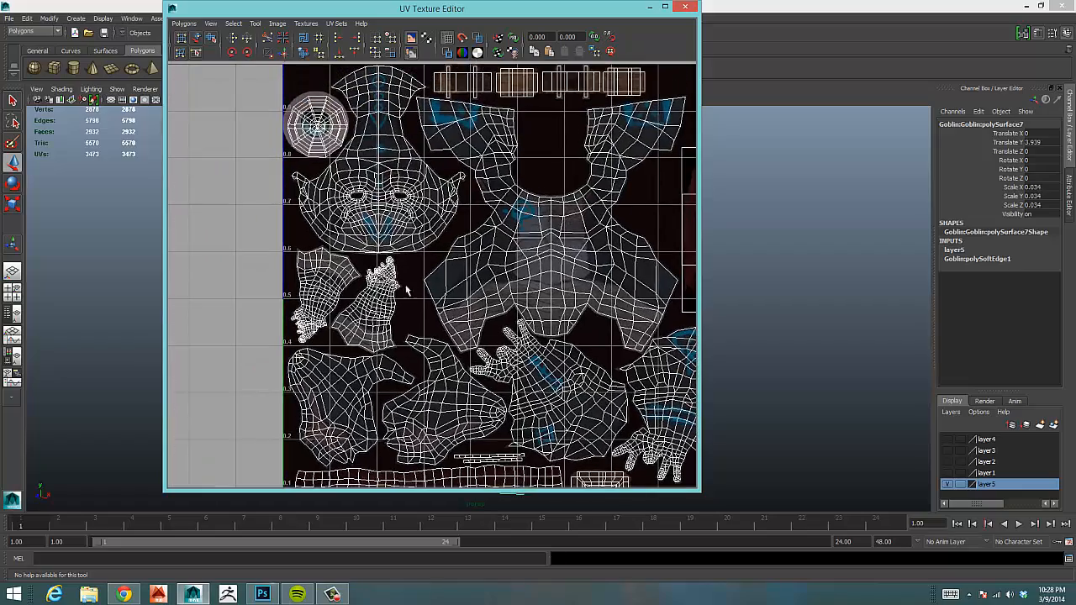
pyautogui.scroll(4, 407, 288)
pyautogui.scroll(-1, 489, 174)
pyautogui.keyDown('alt'); pyautogui.moveTo(488, 178); pyautogui.dragTo(449, 276, button='middle'); pyautogui.keyUp('alt')
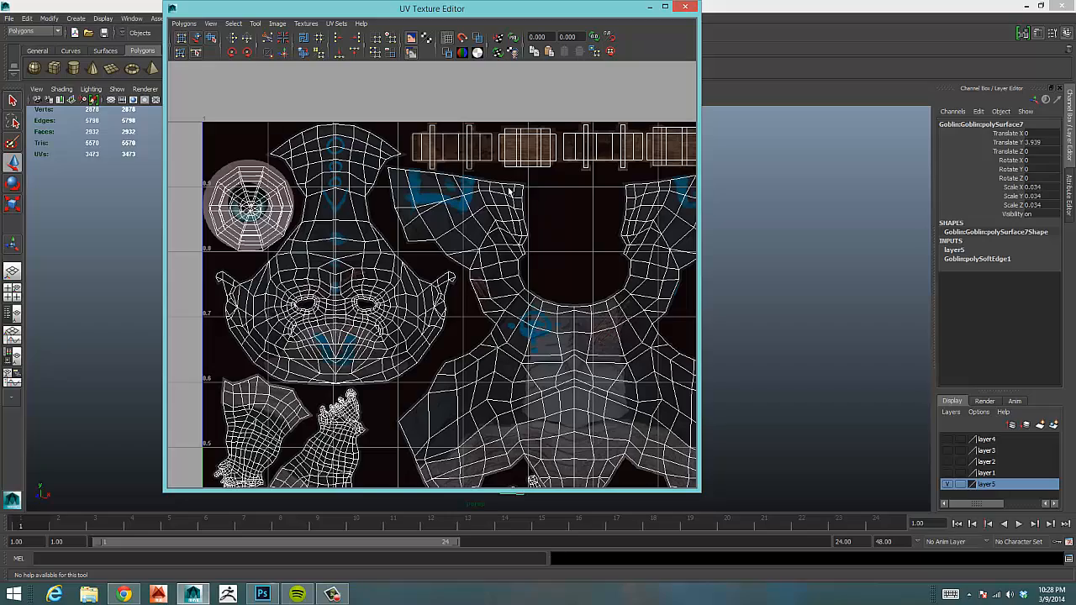
pyautogui.keyDown('alt'); pyautogui.moveTo(496, 277); pyautogui.dragTo(445, 180, button='middle'); pyautogui.keyUp('alt')
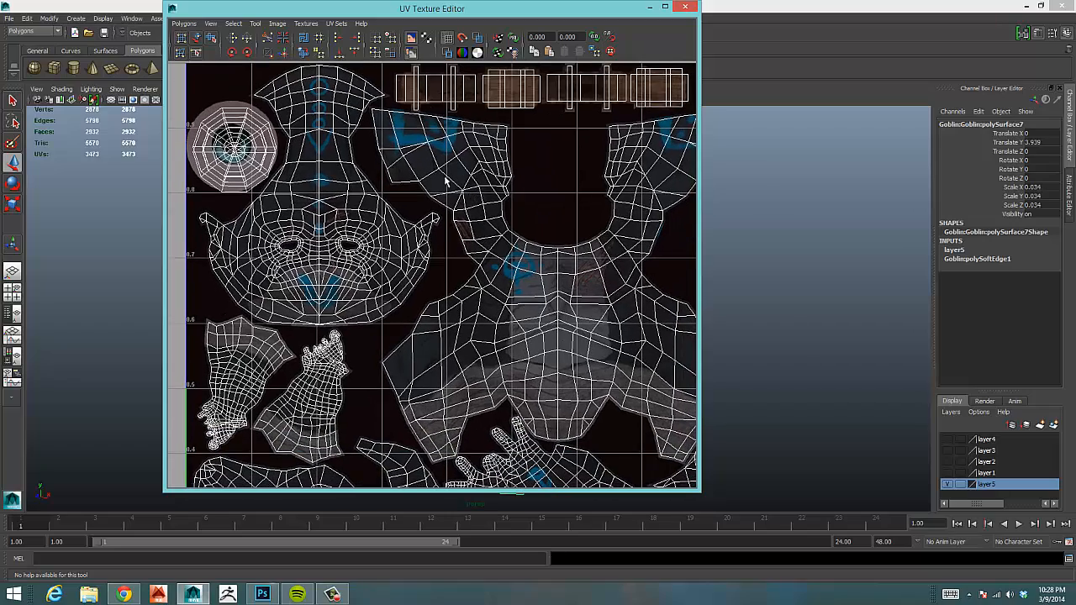
# Toggle the image dimming repeatedly to compare both displays, leaving the texture at full brightness
pyautogui.click(408, 54)
pyautogui.click(409, 54)
pyautogui.click(407, 55)
pyautogui.click(407, 56)
pyautogui.click(407, 54)
pyautogui.keyDown('alt'); pyautogui.moveTo(310, 330); pyautogui.dragTo(378, 346, button='middle'); pyautogui.keyUp('alt')
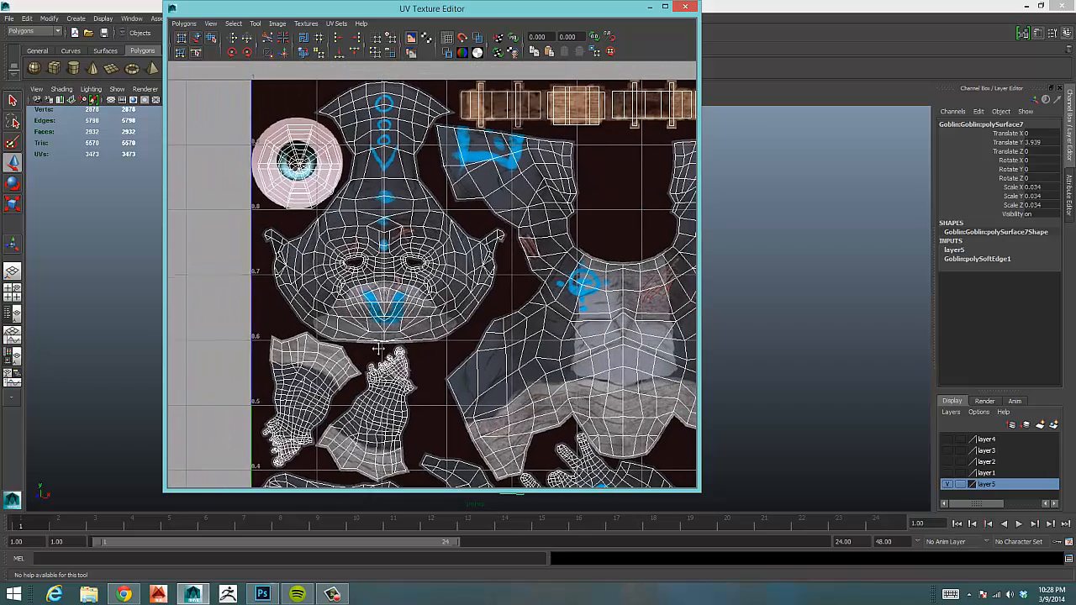
# Examine the torso UV shell's neckline edge up close with the texture image filtered
pyautogui.scroll(-1, 379, 346)
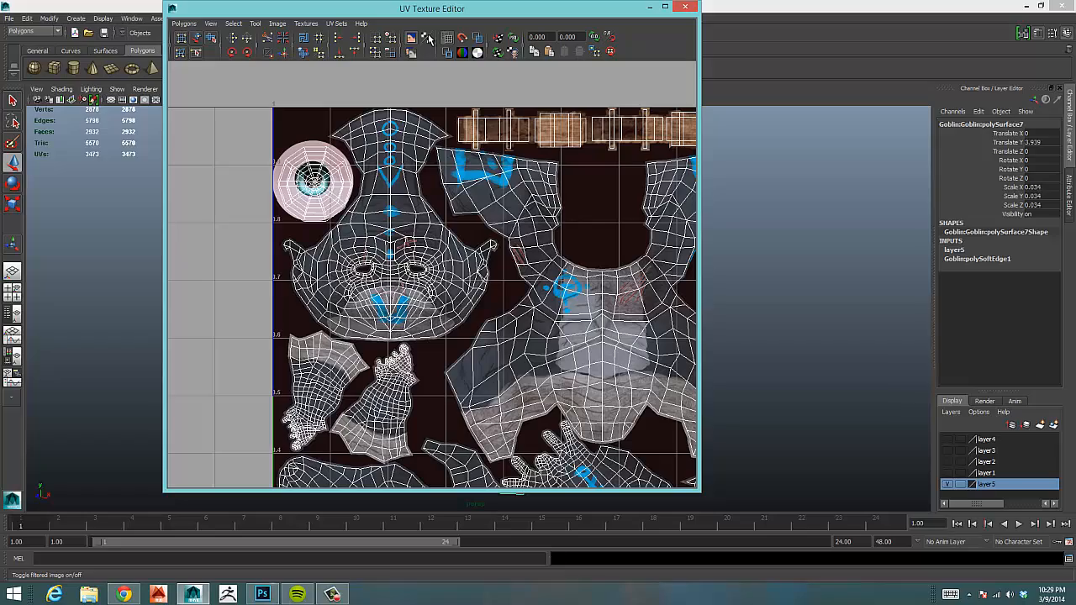
pyautogui.keyDown('alt'); pyautogui.moveTo(529, 225); pyautogui.dragTo(408, 232, button='middle'); pyautogui.keyUp('alt')
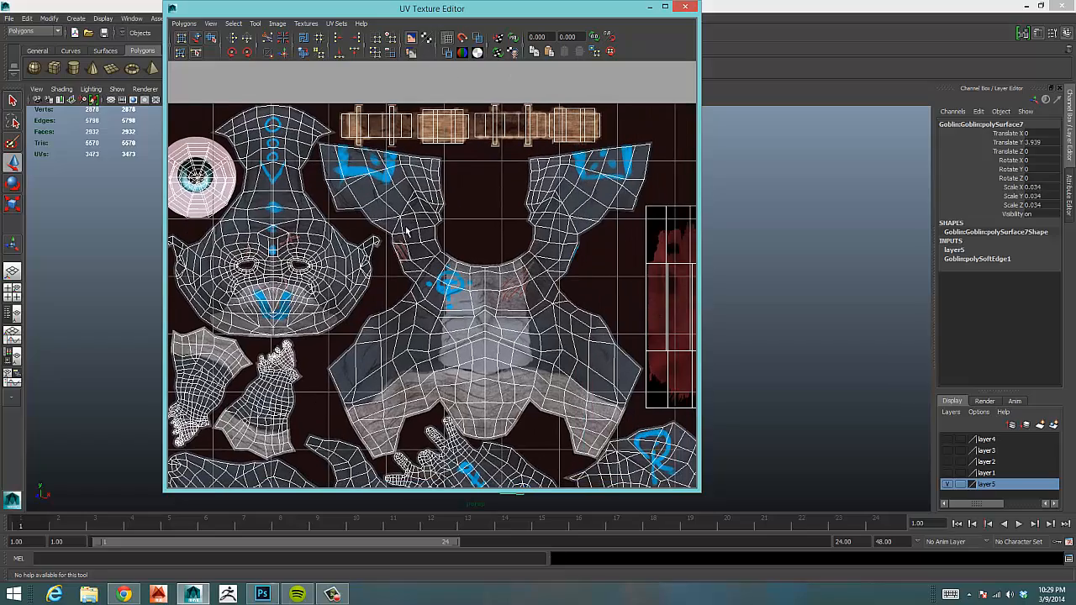
pyautogui.scroll(10, 416, 290)
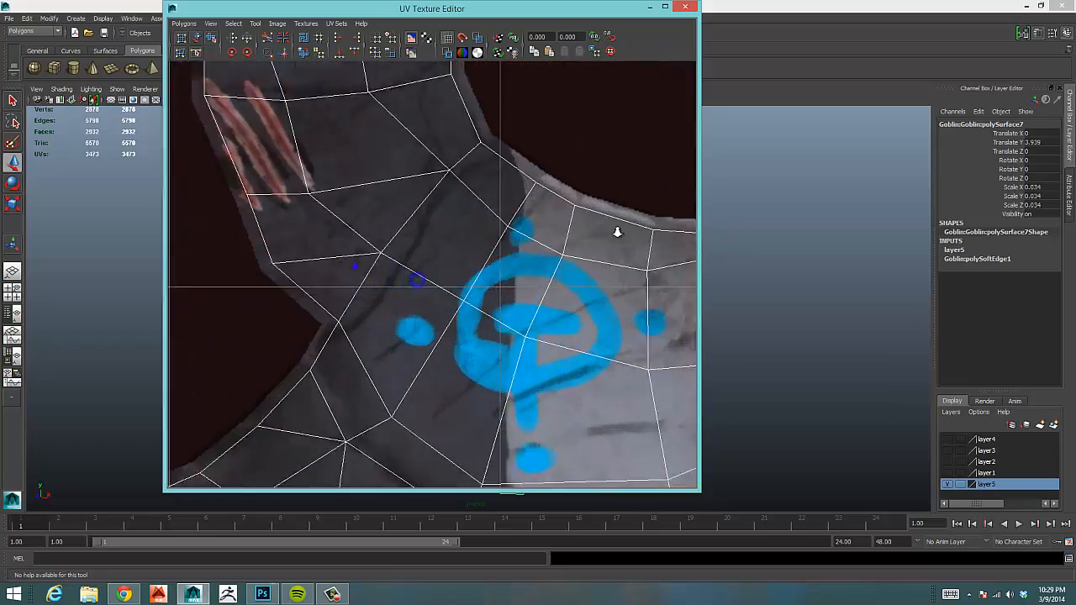
pyautogui.keyDown('alt'); pyautogui.moveTo(534, 225); pyautogui.dragTo(263, 303, button='middle'); pyautogui.keyUp('alt')
pyautogui.keyDown('alt'); pyautogui.moveTo(354, 274); pyautogui.dragTo(656, 264, button='right'); pyautogui.keyUp('alt')
pyautogui.moveTo(471, 261)
pyautogui.keyDown('alt'); pyautogui.mouseDown(button='right')
pyautogui.moveTo(494, 268)
pyautogui.moveTo(576, 247)
pyautogui.mouseUp(button='right'); pyautogui.keyUp('alt')
pyautogui.moveTo(443, 255)
pyautogui.keyDown('alt'); pyautogui.mouseDown(button='right')
pyautogui.moveTo(586, 238)
pyautogui.moveTo(564, 242)
pyautogui.mouseUp(button='right'); pyautogui.keyUp('alt')
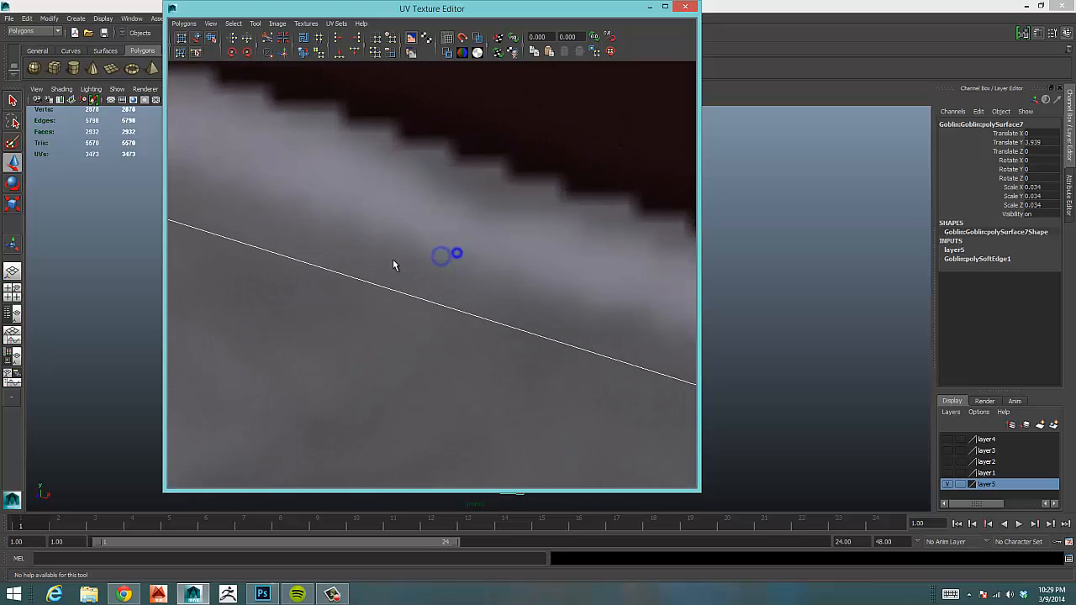
pyautogui.keyDown('alt'); pyautogui.moveTo(396, 262); pyautogui.dragTo(528, 240, button='right'); pyautogui.keyUp('alt')
pyautogui.keyDown('alt'); pyautogui.moveTo(444, 247); pyautogui.dragTo(496, 239, button='right'); pyautogui.keyUp('alt')
# Turn off texture image filtering while viewing the edge of the blue chest symbol up close
pyautogui.keyDown('alt'); pyautogui.moveTo(375, 257); pyautogui.dragTo(565, 278, button='middle'); pyautogui.keyUp('alt')
pyautogui.keyDown('alt'); pyautogui.moveTo(566, 279); pyautogui.dragTo(127, 317, button='right'); pyautogui.keyUp('alt')
pyautogui.keyDown('alt'); pyautogui.moveTo(617, 272); pyautogui.dragTo(334, 368, button='right'); pyautogui.keyUp('alt')
pyautogui.keyDown('alt'); pyautogui.moveTo(334, 368); pyautogui.dragTo(419, 164, button='middle'); pyautogui.keyUp('alt')
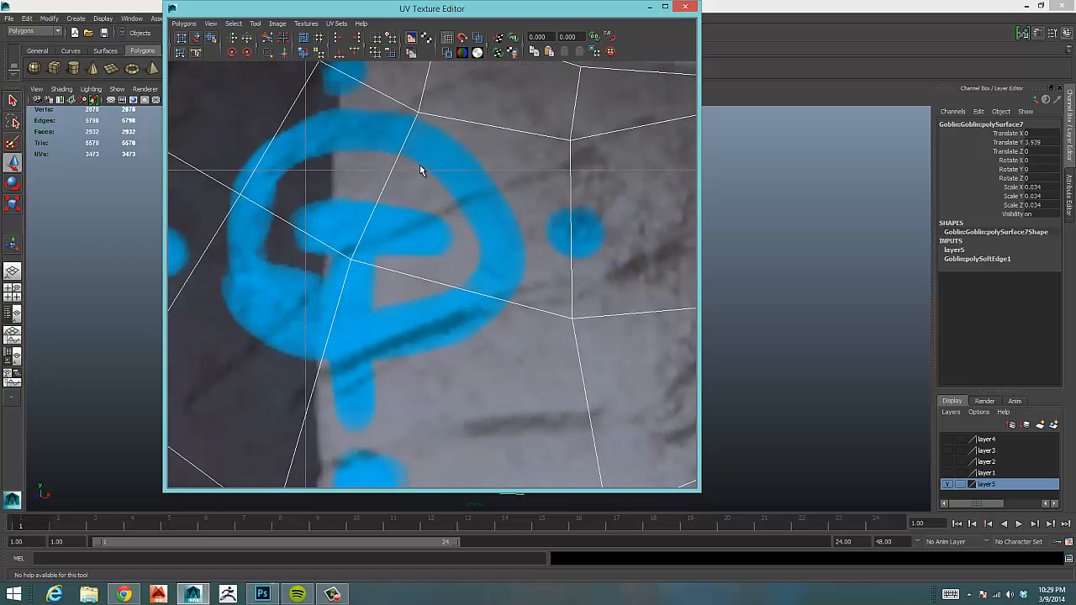
pyautogui.keyDown('alt'); pyautogui.moveTo(387, 202); pyautogui.dragTo(503, 226, button='right'); pyautogui.keyUp('alt')
pyautogui.keyDown('alt'); pyautogui.moveTo(429, 240); pyautogui.dragTo(680, 231, button='right'); pyautogui.keyUp('alt')
pyautogui.keyDown('alt'); pyautogui.moveTo(375, 260); pyautogui.dragTo(451, 341, button='right'); pyautogui.keyUp('alt')
pyautogui.keyDown('alt'); pyautogui.moveTo(452, 341); pyautogui.dragTo(483, 233, button='middle'); pyautogui.keyUp('alt')
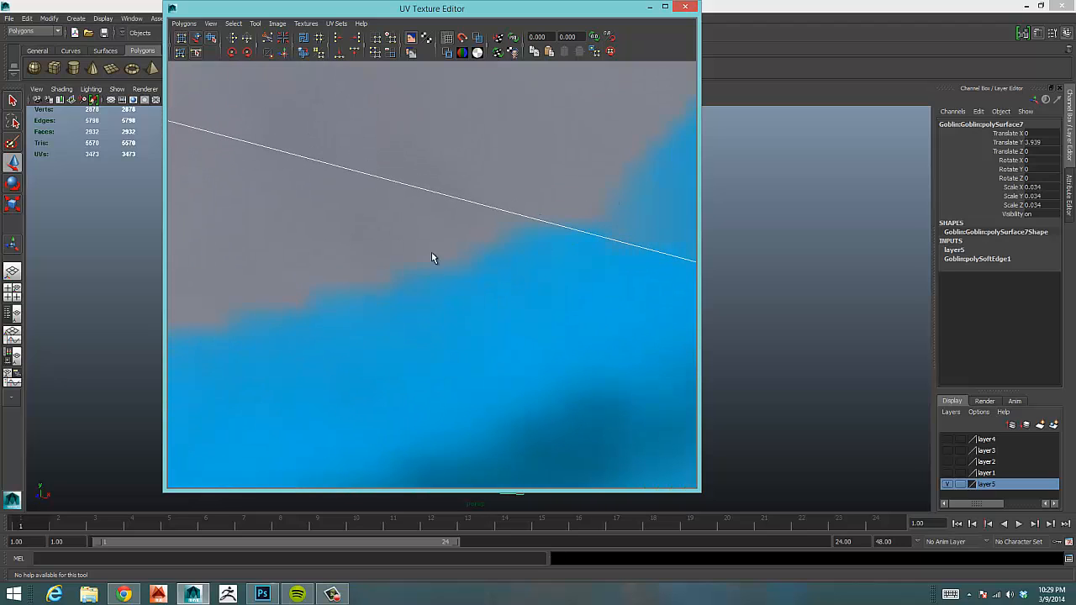
pyautogui.click(427, 39)
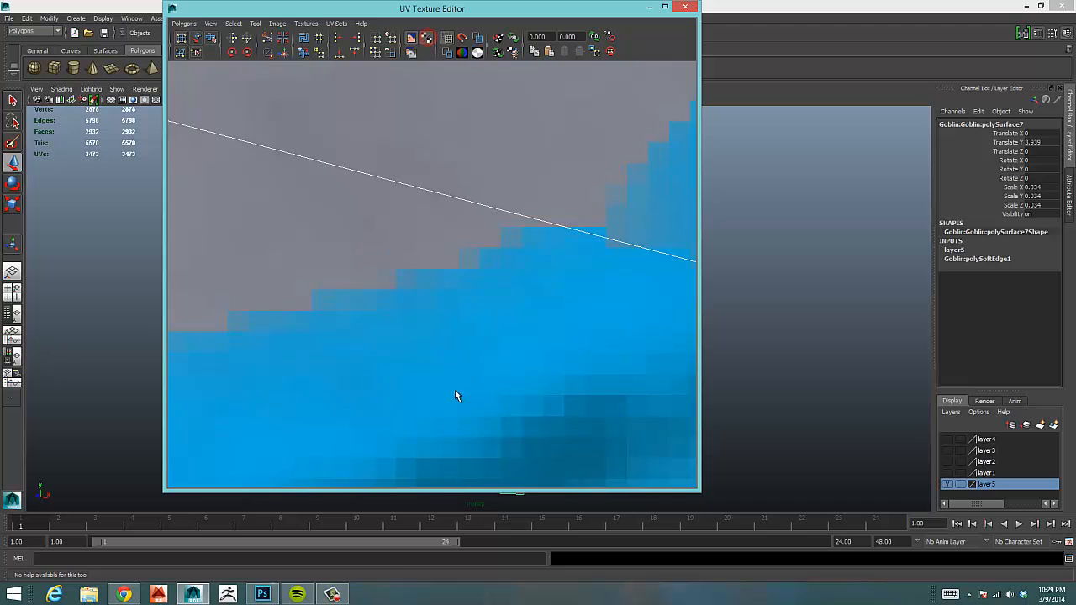
# Examine the unfiltered pixels along the blue chest symbol's edges at several magnifications
pyautogui.keyDown('alt'); pyautogui.moveTo(539, 381); pyautogui.dragTo(495, 359, button='middle'); pyautogui.keyUp('alt')
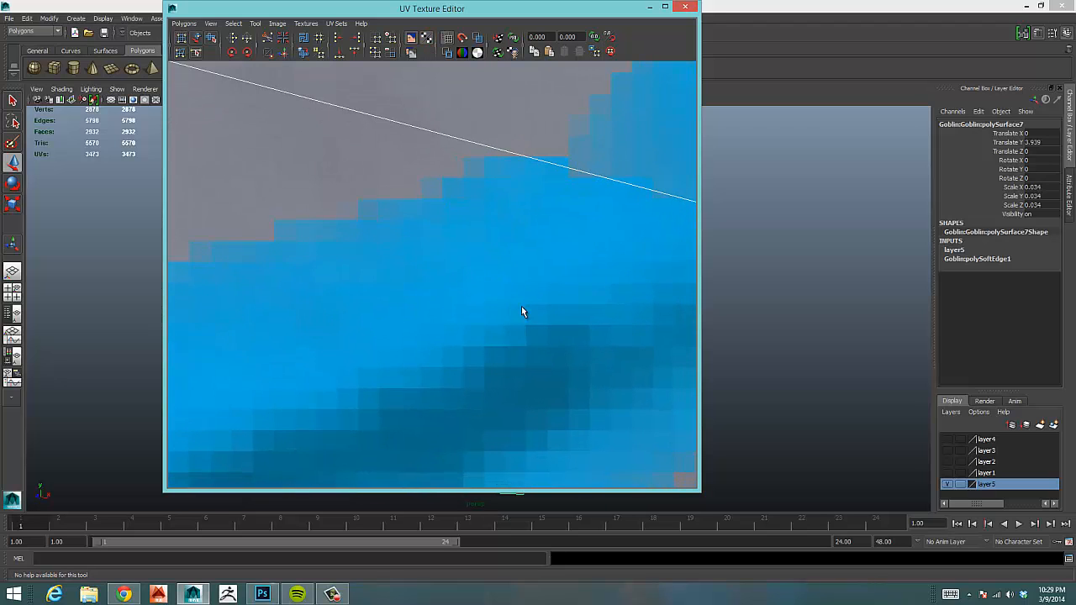
pyautogui.keyDown('alt'); pyautogui.moveTo(363, 307); pyautogui.dragTo(623, 276, button='middle'); pyautogui.keyUp('alt')
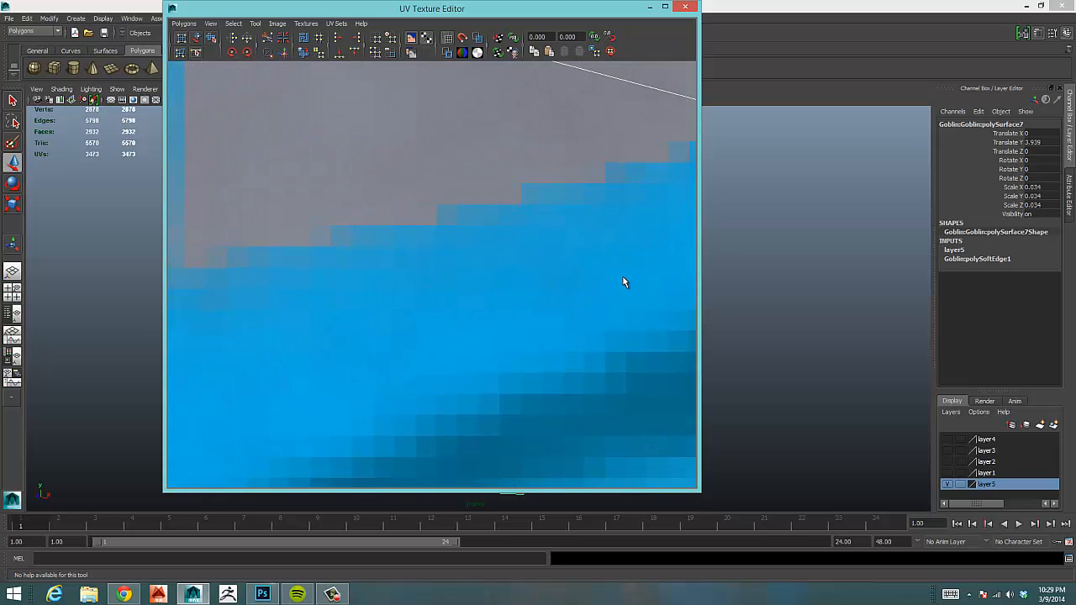
pyautogui.keyDown('alt'); pyautogui.moveTo(622, 276); pyautogui.dragTo(684, 257, button='right'); pyautogui.keyUp('alt')
pyautogui.keyDown('alt'); pyautogui.moveTo(409, 291); pyautogui.dragTo(627, 282, button='right'); pyautogui.keyUp('alt')
pyautogui.keyDown('alt'); pyautogui.moveTo(423, 312); pyautogui.dragTo(457, 290, button='right'); pyautogui.keyUp('alt')
pyautogui.keyDown('alt'); pyautogui.moveTo(541, 276); pyautogui.dragTo(480, 267, button='right'); pyautogui.keyUp('alt')
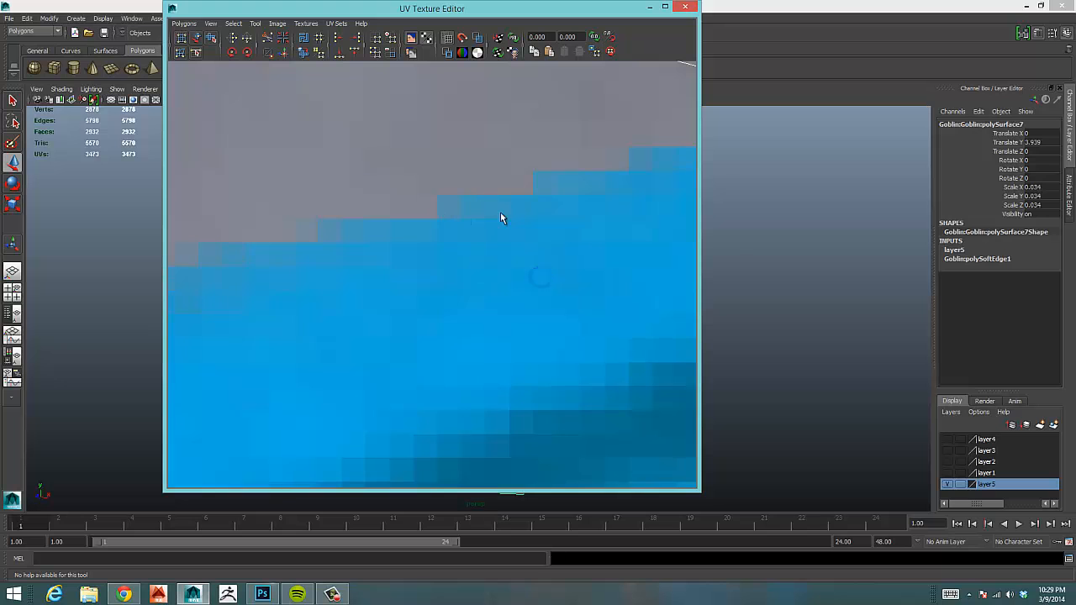
pyautogui.keyDown('alt'); pyautogui.moveTo(635, 176); pyautogui.dragTo(261, 279, button='middle'); pyautogui.keyUp('alt')
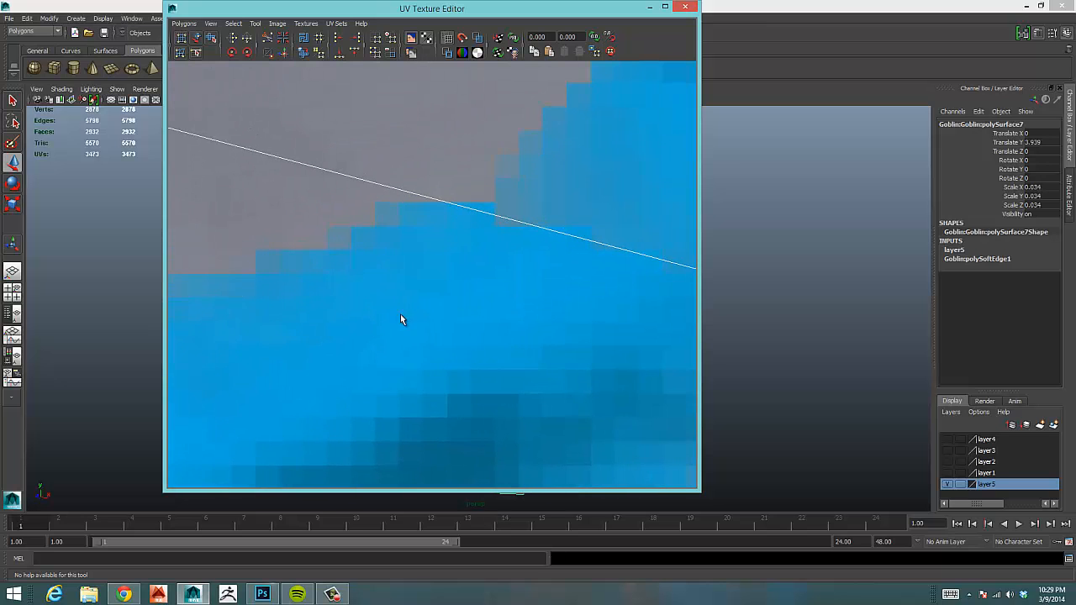
pyautogui.keyDown('alt'); pyautogui.moveTo(400, 314); pyautogui.dragTo(578, 250, button='middle'); pyautogui.keyUp('alt')
pyautogui.keyDown('alt'); pyautogui.moveTo(569, 253); pyautogui.dragTo(436, 270, button='right'); pyautogui.keyUp('alt')
pyautogui.keyDown('alt'); pyautogui.moveTo(513, 267); pyautogui.dragTo(346, 283, button='right'); pyautogui.keyUp('alt')
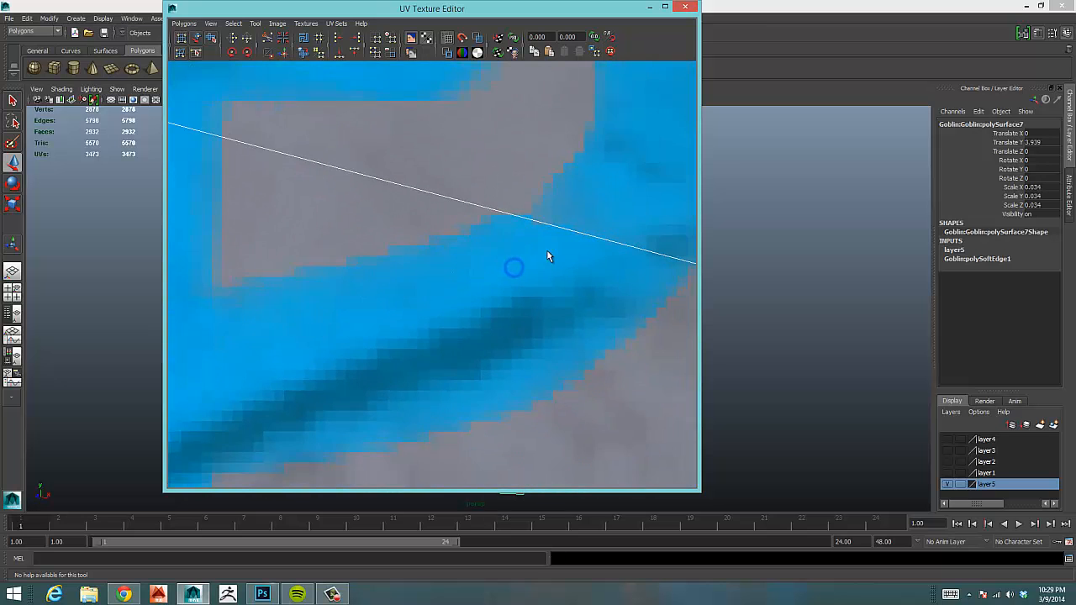
# Compare the blue chest symbol with image filtering on and off, leave filtering off, and return to the full UV layout
pyautogui.click(427, 40)
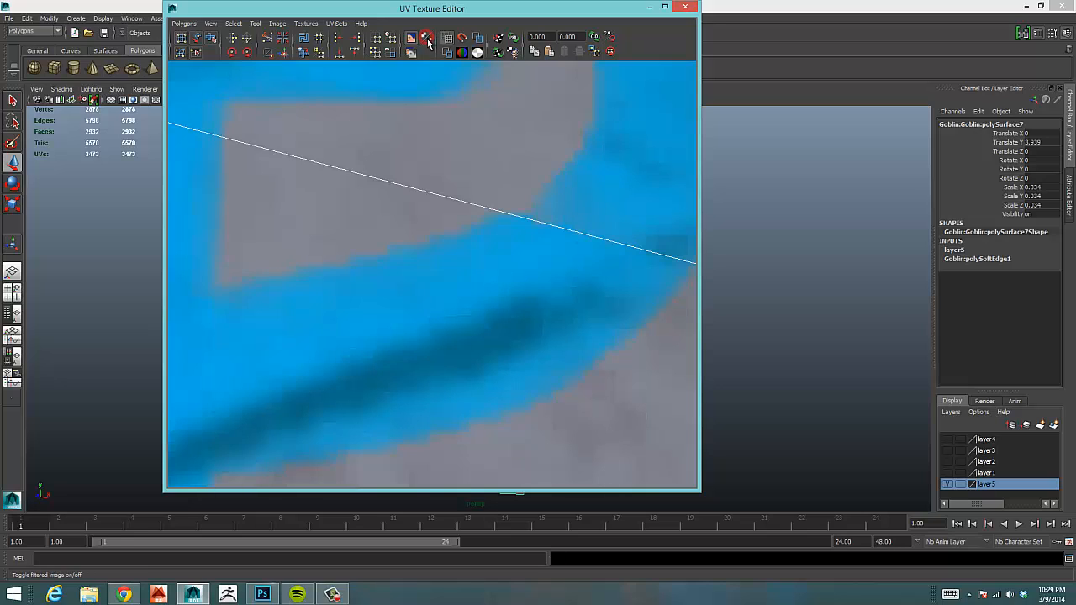
pyautogui.click(427, 40)
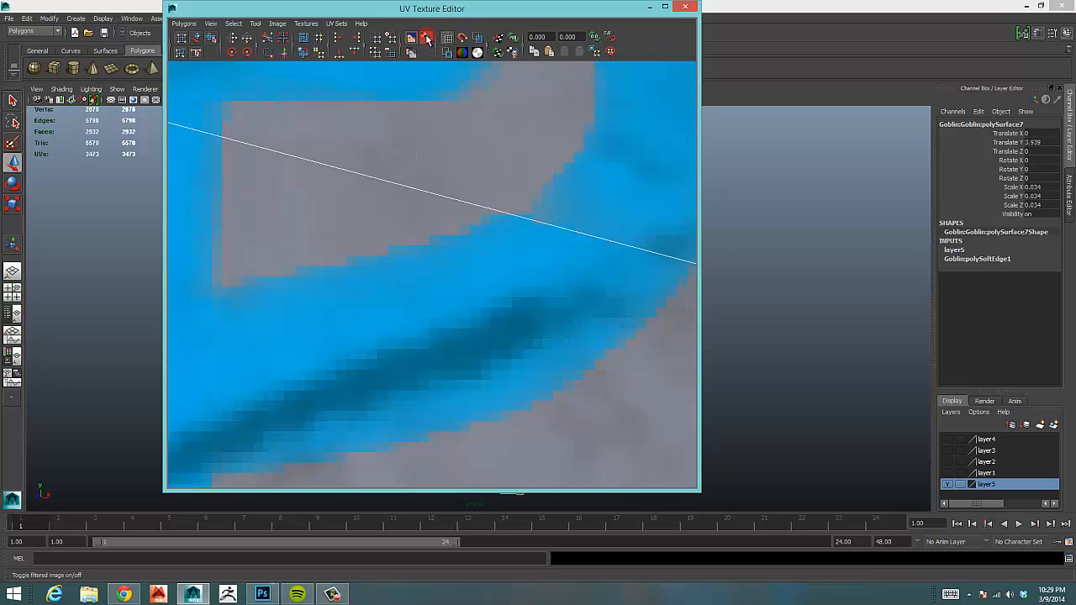
pyautogui.keyDown('alt'); pyautogui.moveTo(530, 245); pyautogui.dragTo(323, 267, button='right'); pyautogui.keyUp('alt')
pyautogui.keyDown('alt'); pyautogui.moveTo(579, 249); pyautogui.dragTo(309, 274, button='right'); pyautogui.keyUp('alt')
pyautogui.keyDown('alt'); pyautogui.moveTo(490, 256); pyautogui.dragTo(308, 277, button='right'); pyautogui.keyUp('alt')
pyautogui.keyDown('alt'); pyautogui.moveTo(536, 263); pyautogui.dragTo(306, 283, button='right'); pyautogui.keyUp('alt')
pyautogui.keyDown('alt'); pyautogui.moveTo(474, 274); pyautogui.dragTo(336, 285, button='right'); pyautogui.keyUp('alt')
pyautogui.keyDown('alt'); pyautogui.moveTo(540, 264); pyautogui.dragTo(370, 285, button='right'); pyautogui.keyUp('alt')
pyautogui.keyDown('alt'); pyautogui.moveTo(528, 272); pyautogui.dragTo(425, 286, button='right'); pyautogui.keyUp('alt')
pyautogui.keyDown('alt'); pyautogui.moveTo(577, 271); pyautogui.dragTo(432, 275, button='right'); pyautogui.keyUp('alt')
pyautogui.keyDown('alt'); pyautogui.moveTo(533, 272); pyautogui.dragTo(379, 274, button='right'); pyautogui.keyUp('alt')
pyautogui.keyDown('alt'); pyautogui.moveTo(572, 235); pyautogui.dragTo(434, 263, button='right'); pyautogui.keyUp('alt')
pyautogui.keyDown('alt'); pyautogui.moveTo(494, 249); pyautogui.dragTo(425, 274, button='right'); pyautogui.keyUp('alt')
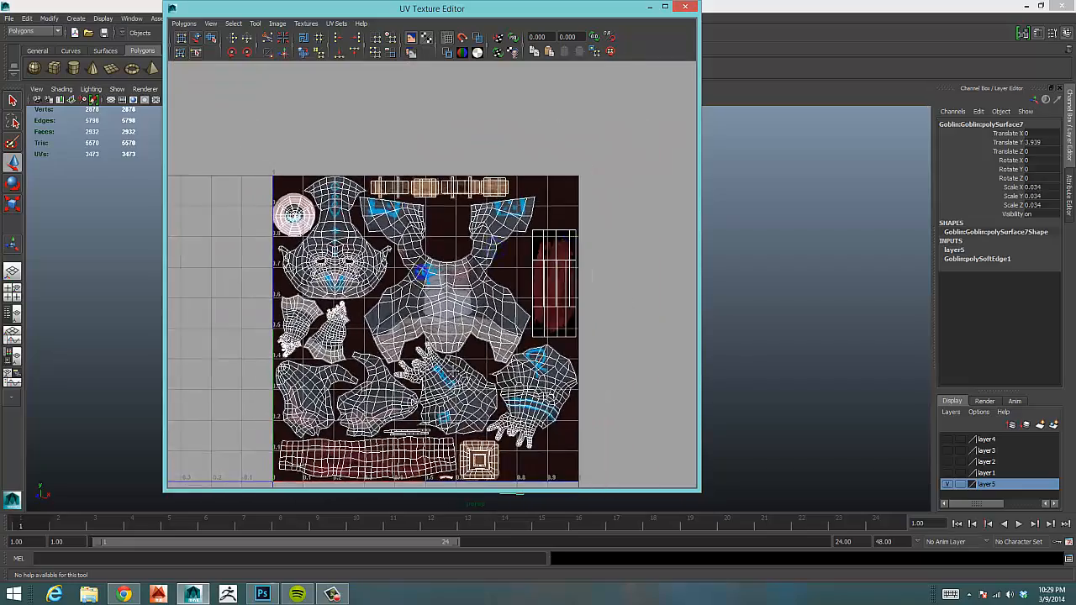
pyautogui.keyDown('alt'); pyautogui.moveTo(427, 272); pyautogui.dragTo(433, 211, button='middle'); pyautogui.keyUp('alt')
pyautogui.moveTo(463, 317)
pyautogui.keyDown('alt'); pyautogui.mouseDown(button='right')
pyautogui.moveTo(437, 316)
pyautogui.moveTo(479, 316)
pyautogui.mouseUp(button='right'); pyautogui.keyUp('alt')
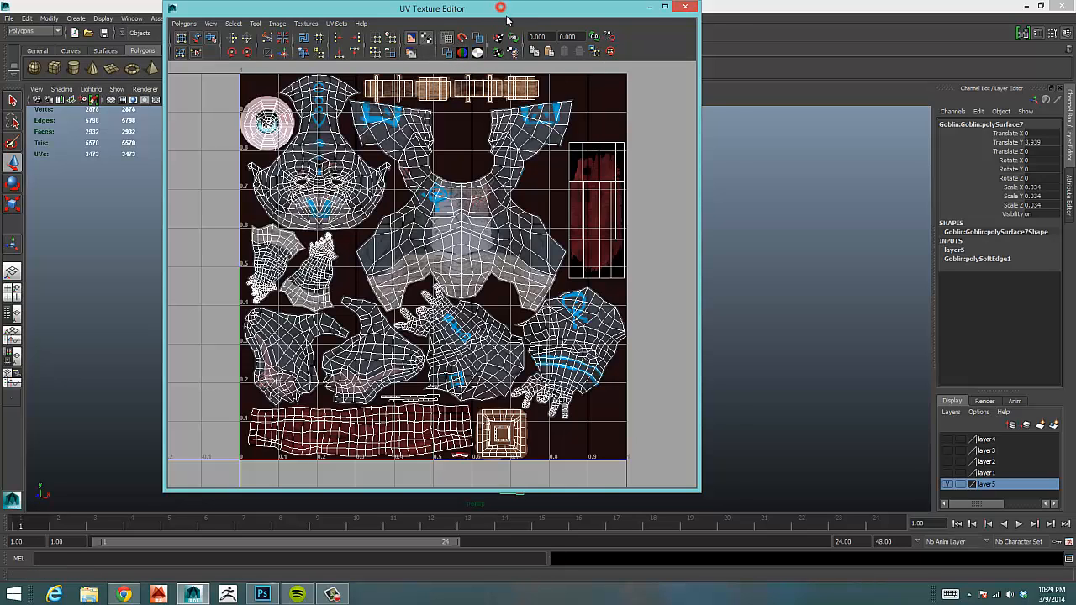
# Toggle the UV Texture Editor's grid repeatedly to compare both displays, moving the window lower and leaving the grid hidden
pyautogui.moveTo(504, 7)
pyautogui.mouseDown()
pyautogui.moveTo(533, 19)
pyautogui.moveTo(491, 24)
pyautogui.mouseUp()
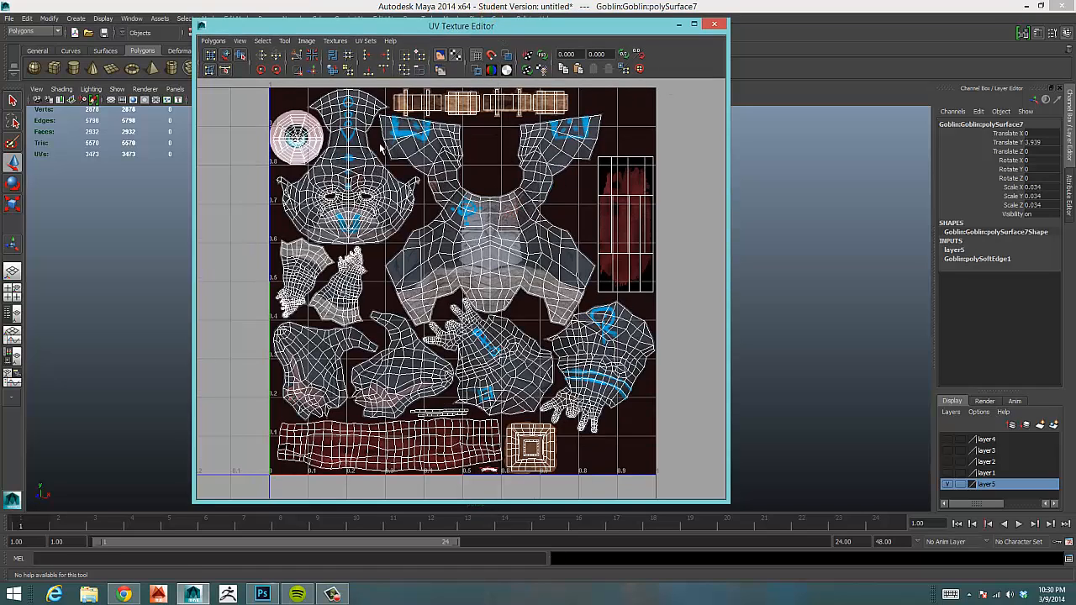
pyautogui.click(476, 56)
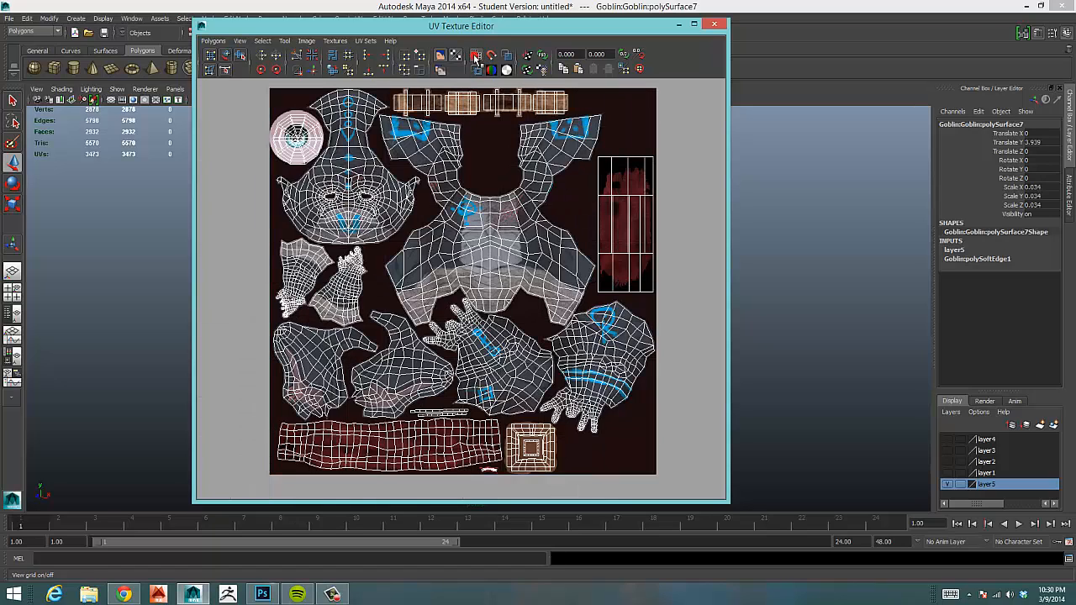
pyautogui.click(475, 56)
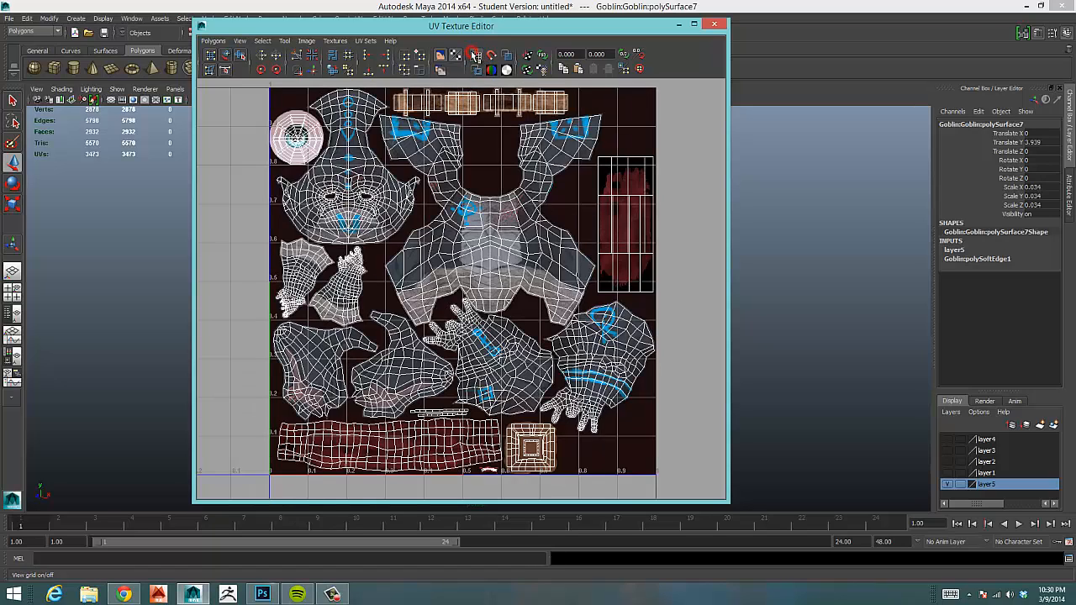
pyautogui.click(480, 55)
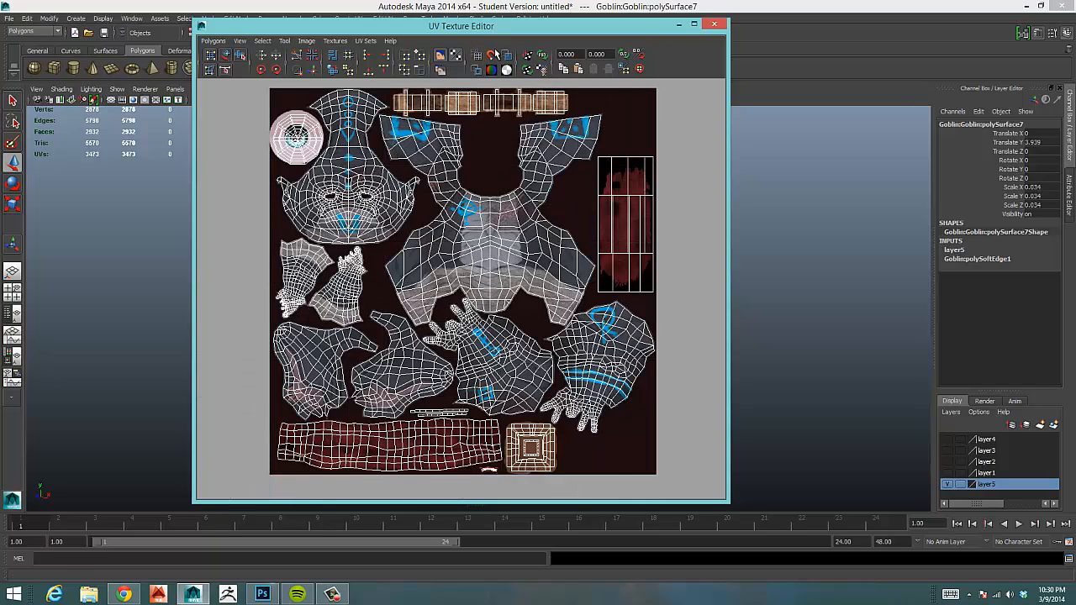
pyautogui.click(476, 56)
pyautogui.click(476, 56)
pyautogui.click(477, 56)
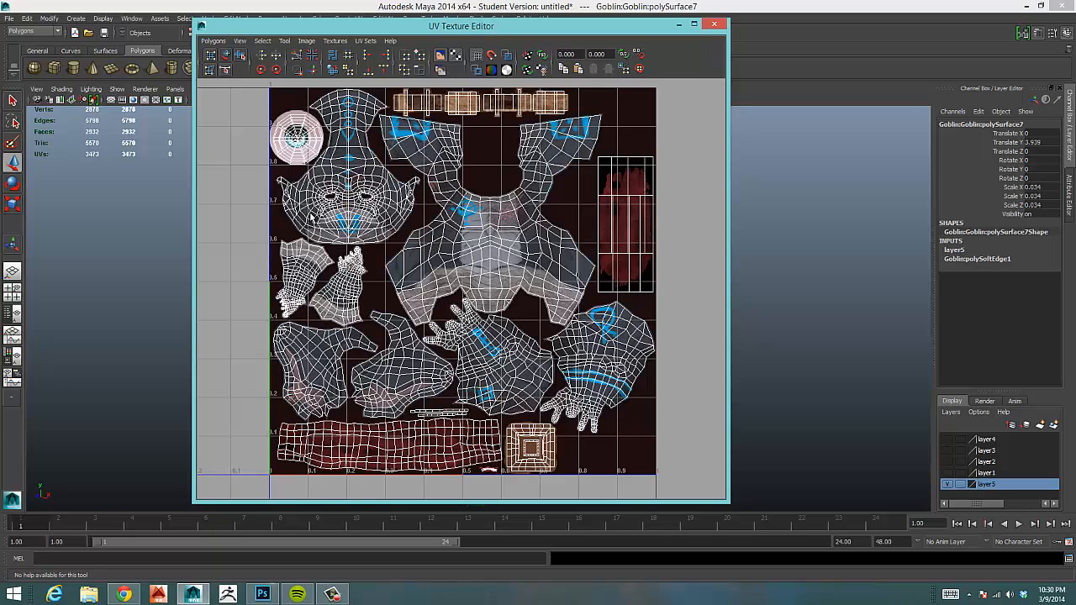
pyautogui.click(477, 55)
pyautogui.click(477, 55)
pyautogui.moveTo(496, 24); pyautogui.dragTo(511, 39)
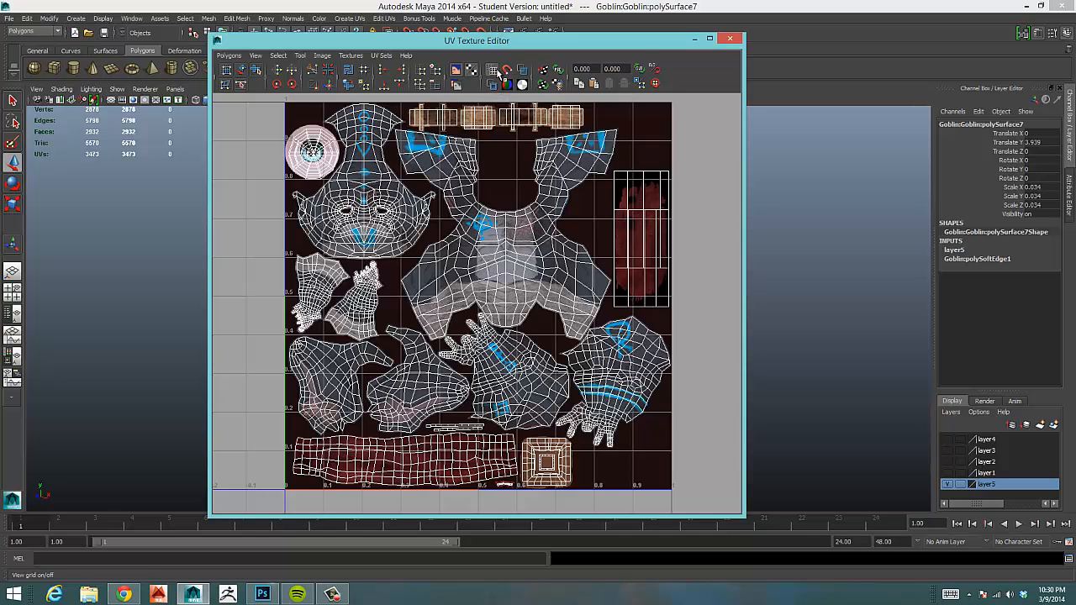
pyautogui.click(492, 70)
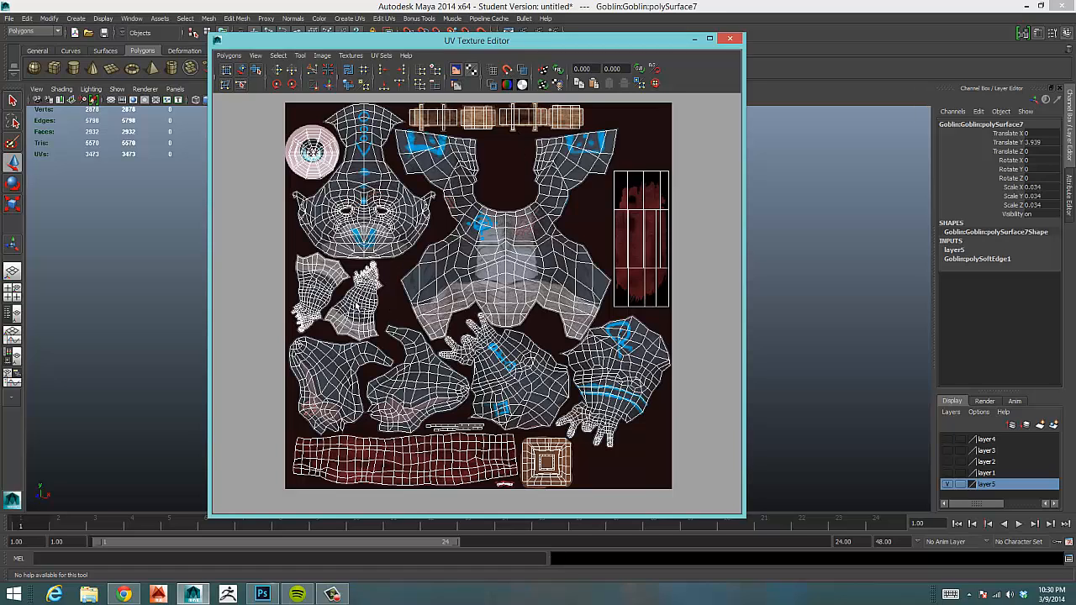
# Examine the inner shoulder edge of the torso UV shell against the texture's pixels up close
pyautogui.keyDown('alt'); pyautogui.moveTo(505, 215); pyautogui.dragTo(504, 160, button='right'); pyautogui.keyUp('alt')
pyautogui.keyDown('alt'); pyautogui.moveTo(471, 110); pyautogui.dragTo(491, 182, button='middle'); pyautogui.keyUp('alt')
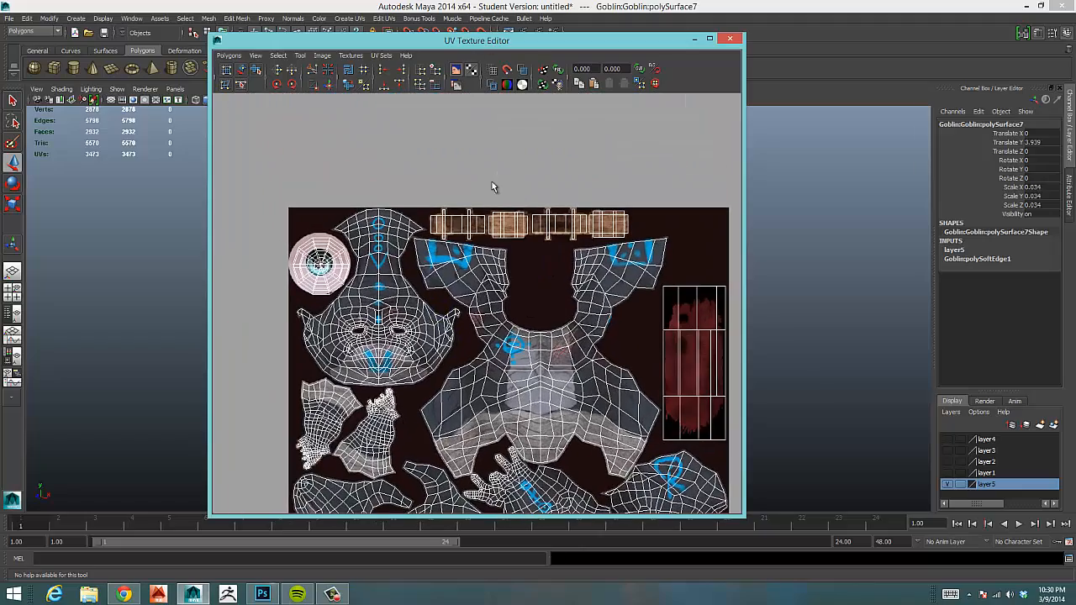
pyautogui.keyDown('alt'); pyautogui.moveTo(492, 183); pyautogui.dragTo(706, 361, button='right'); pyautogui.keyUp('alt')
pyautogui.keyDown('alt'); pyautogui.moveTo(633, 339); pyautogui.dragTo(386, 269, button='middle'); pyautogui.keyUp('alt')
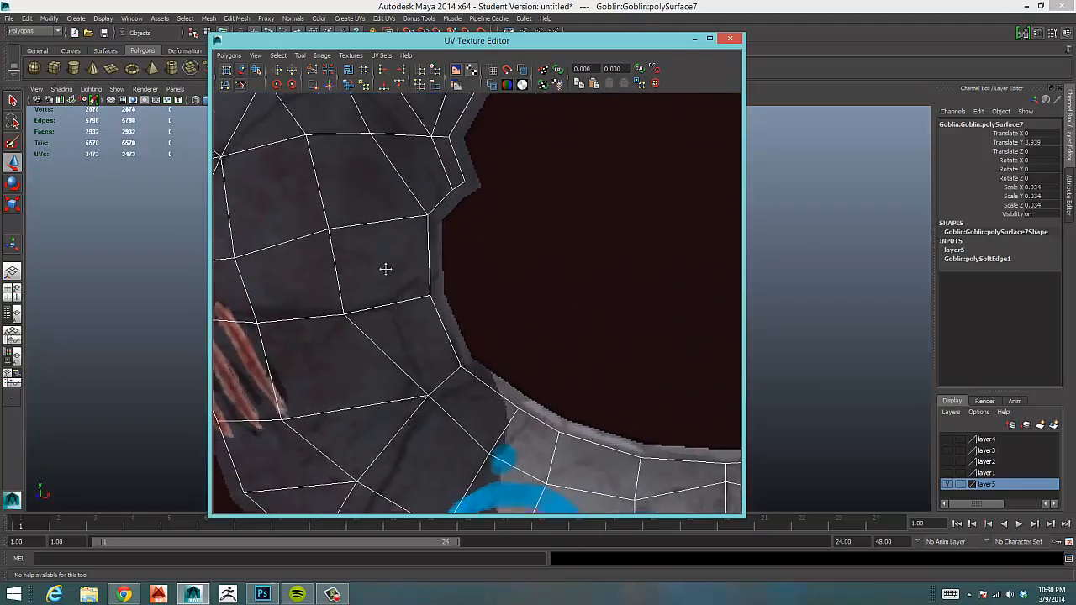
pyautogui.keyDown('alt'); pyautogui.moveTo(391, 254); pyautogui.dragTo(723, 211, button='right'); pyautogui.keyUp('alt')
pyautogui.keyDown('alt'); pyautogui.moveTo(408, 233); pyautogui.dragTo(536, 197, button='right'); pyautogui.keyUp('alt')
pyautogui.keyDown('alt'); pyautogui.moveTo(536, 197); pyautogui.dragTo(560, 438, button='middle'); pyautogui.keyUp('alt')
pyautogui.keyDown('alt'); pyautogui.moveTo(456, 363); pyautogui.dragTo(799, 351, button='right'); pyautogui.keyUp('alt')
pyautogui.keyDown('alt'); pyautogui.moveTo(558, 310); pyautogui.dragTo(553, 383, button='middle'); pyautogui.keyUp('alt')
pyautogui.keyDown('alt'); pyautogui.moveTo(552, 383); pyautogui.dragTo(496, 174, button='right'); pyautogui.keyUp('alt')
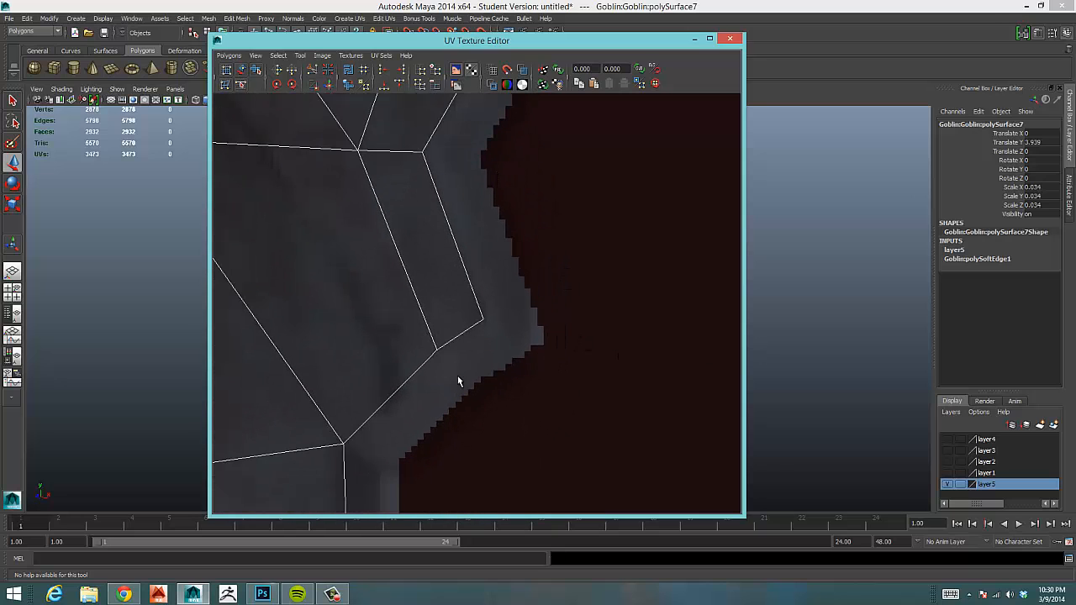
pyautogui.keyDown('alt'); pyautogui.moveTo(494, 301); pyautogui.dragTo(489, 245, button='middle'); pyautogui.keyUp('alt')
pyautogui.keyDown('alt'); pyautogui.moveTo(438, 271); pyautogui.dragTo(593, 249, button='right'); pyautogui.keyUp('alt')
pyautogui.keyDown('alt'); pyautogui.moveTo(507, 244); pyautogui.dragTo(533, 325, button='middle'); pyautogui.keyUp('alt')
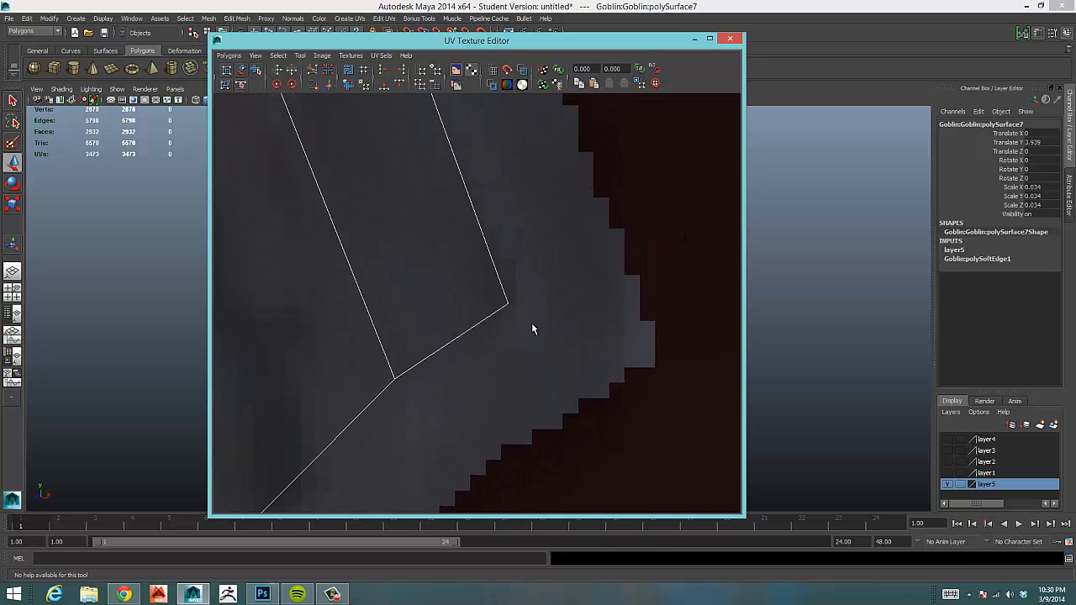
# Select the protruding corner UV on the torso shell's inner shoulder edge and nudge it slightly upward
pyautogui.keyDown('alt'); pyautogui.moveTo(463, 312); pyautogui.dragTo(604, 299, button='right'); pyautogui.keyUp('alt')
pyautogui.moveTo(511, 301); pyautogui.dragTo(556, 301, button='right')
pyautogui.moveTo(485, 276); pyautogui.dragTo(586, 486)
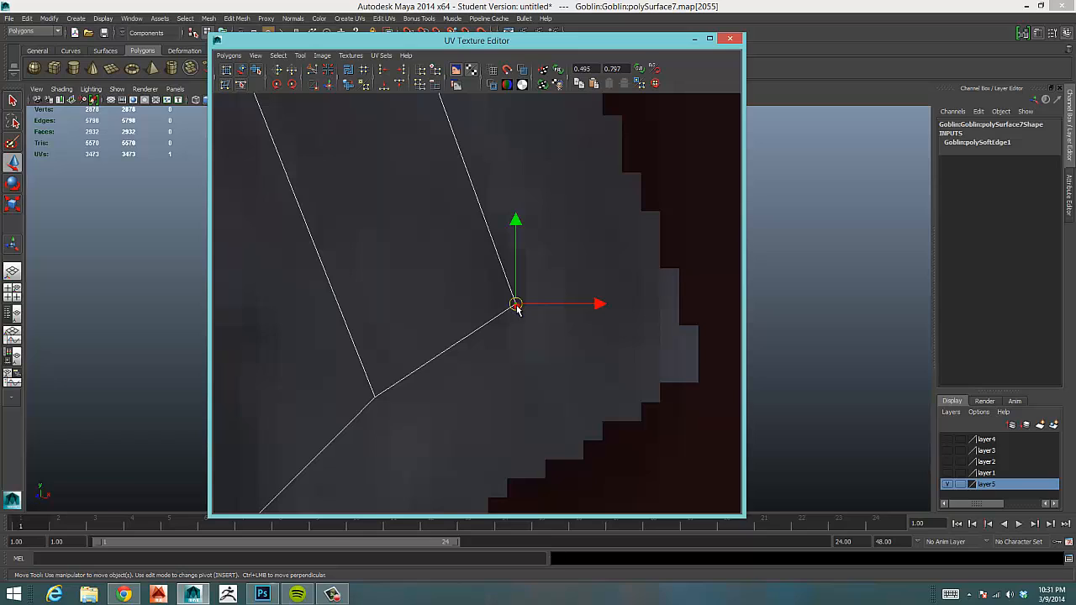
pyautogui.moveTo(516, 308); pyautogui.dragTo(516, 306)
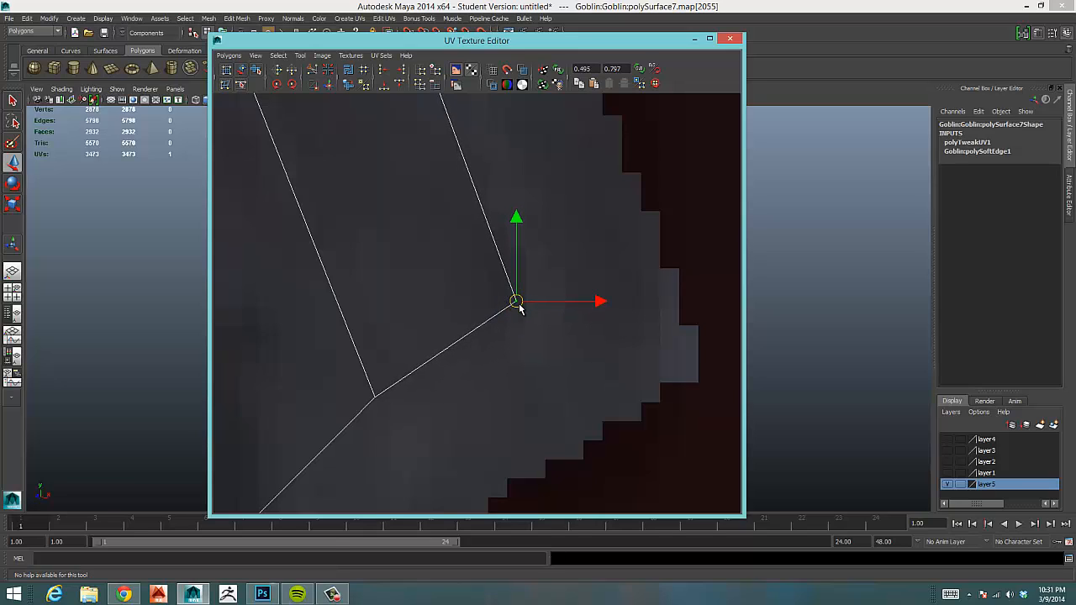
pyautogui.moveTo(514, 298); pyautogui.dragTo(515, 297)
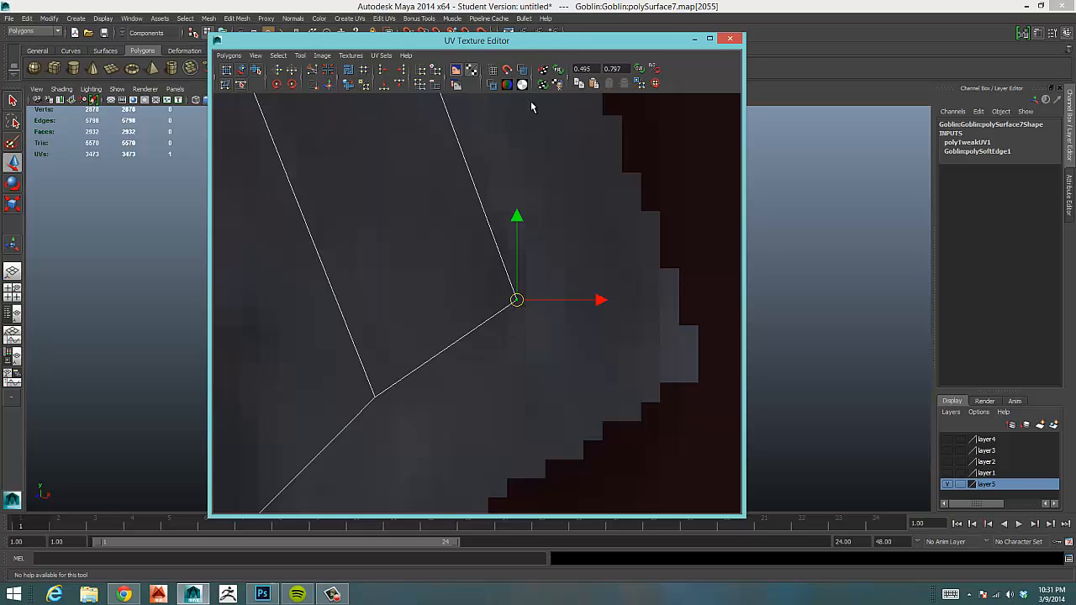
# Move the corner UV out to the texture border and back inward with pixel snapping enabled, and switch snapping off
pyautogui.click(508, 71)
pyautogui.moveTo(517, 301); pyautogui.dragTo(679, 328)
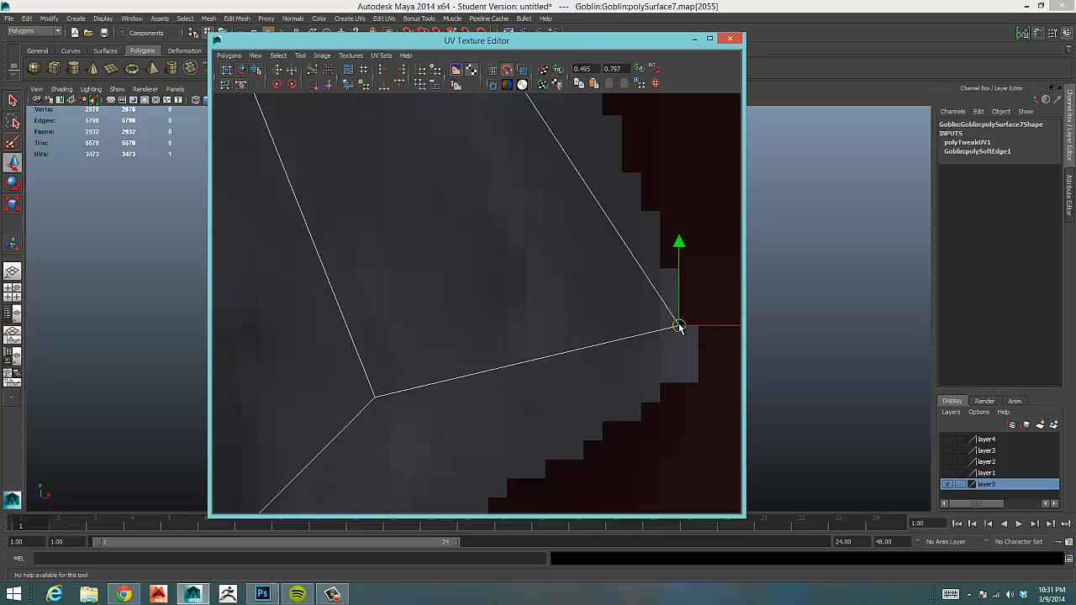
pyautogui.moveTo(679, 328); pyautogui.dragTo(525, 346)
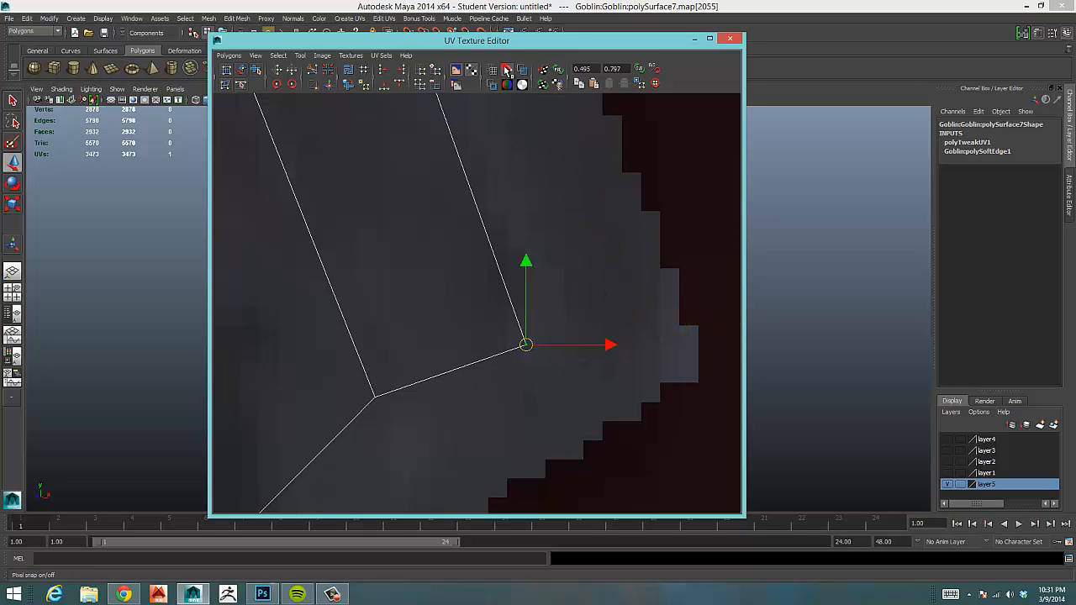
# Turn on shaded UV display and examine the goblin's torso, arm and lower UV shells
pyautogui.keyDown('alt'); pyautogui.moveTo(443, 233); pyautogui.dragTo(507, 367, button='middle'); pyautogui.keyUp('alt')
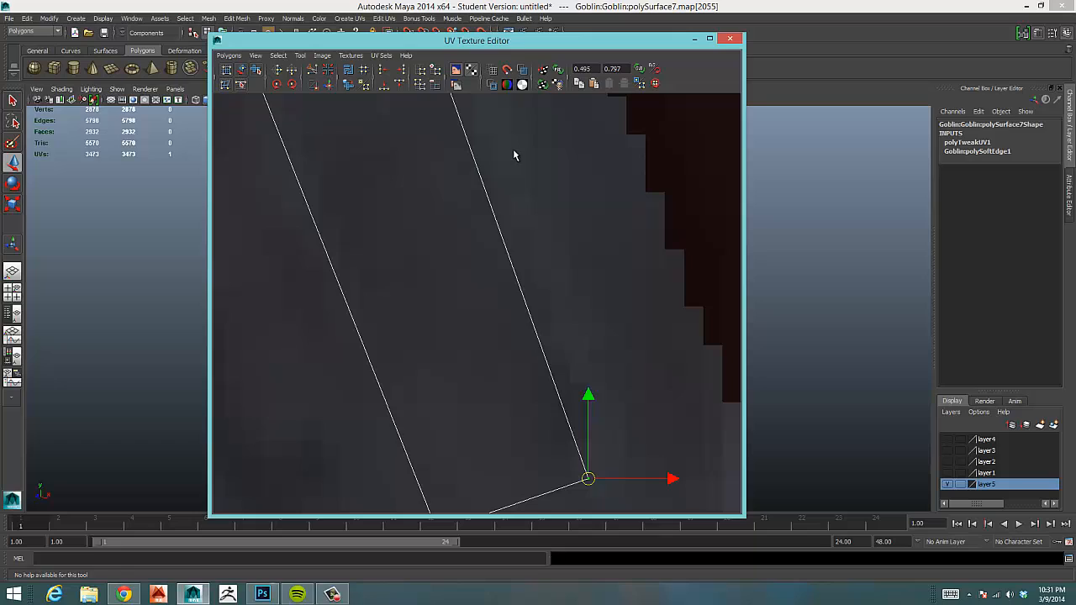
pyautogui.click(523, 70)
pyautogui.keyDown('alt'); pyautogui.moveTo(501, 333); pyautogui.dragTo(491, 316, button='middle'); pyautogui.keyUp('alt')
pyautogui.keyDown('alt'); pyautogui.moveTo(491, 316); pyautogui.dragTo(134, 294, button='right'); pyautogui.keyUp('alt')
pyautogui.keyDown('alt'); pyautogui.moveTo(369, 270); pyautogui.dragTo(616, 237, button='middle'); pyautogui.keyUp('alt')
pyautogui.keyDown('alt'); pyautogui.moveTo(617, 237); pyautogui.dragTo(360, 283, button='right'); pyautogui.keyUp('alt')
pyautogui.keyDown('alt'); pyautogui.moveTo(517, 240); pyautogui.dragTo(439, 60, button='middle'); pyautogui.keyUp('alt')
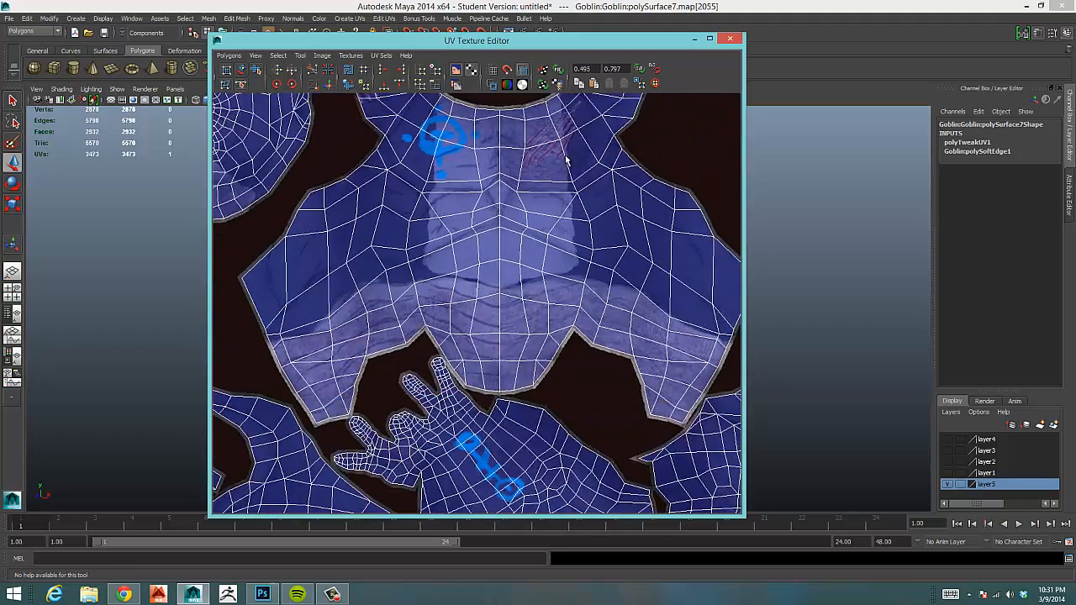
pyautogui.keyDown('alt'); pyautogui.moveTo(566, 161); pyautogui.dragTo(362, 219, button='right'); pyautogui.keyUp('alt')
pyautogui.keyDown('alt'); pyautogui.moveTo(553, 297); pyautogui.dragTo(478, 296, button='middle'); pyautogui.keyUp('alt')
pyautogui.keyDown('alt'); pyautogui.moveTo(545, 372); pyautogui.dragTo(523, 195, button='middle'); pyautogui.keyUp('alt')
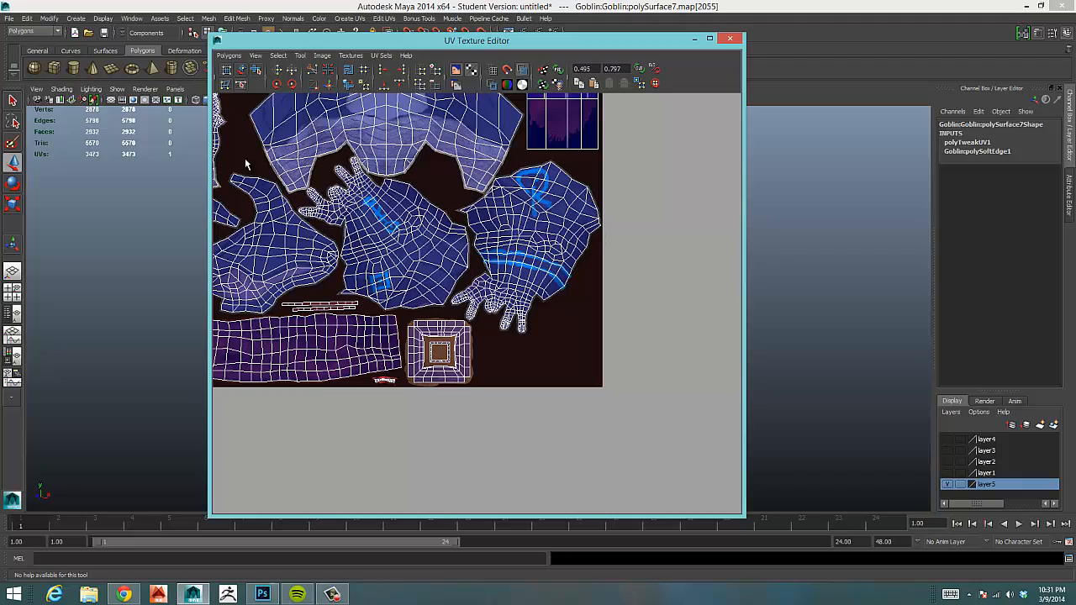
# Examine the goblin's full shaded UV layout, from the head and torso shells to the arm, belt and lower shells
pyautogui.keyDown('alt'); pyautogui.moveTo(246, 164); pyautogui.dragTo(496, 322, button='middle'); pyautogui.keyUp('alt')
pyautogui.keyDown('alt'); pyautogui.moveTo(304, 188); pyautogui.dragTo(255, 195, button='middle'); pyautogui.keyUp('alt')
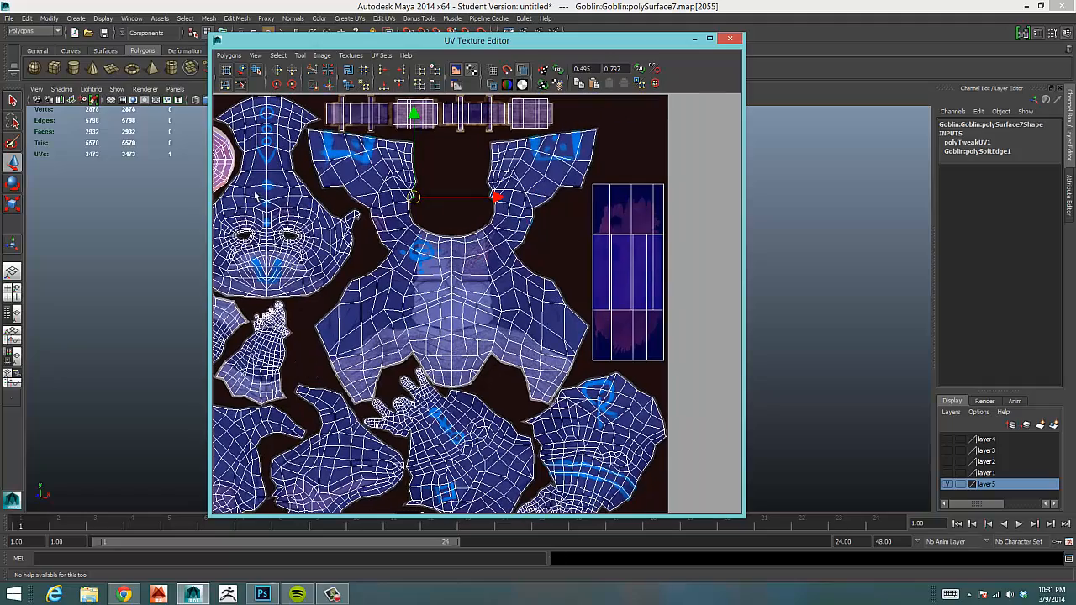
pyautogui.keyDown('alt'); pyautogui.moveTo(492, 420); pyautogui.dragTo(516, 322, button='middle'); pyautogui.keyUp('alt')
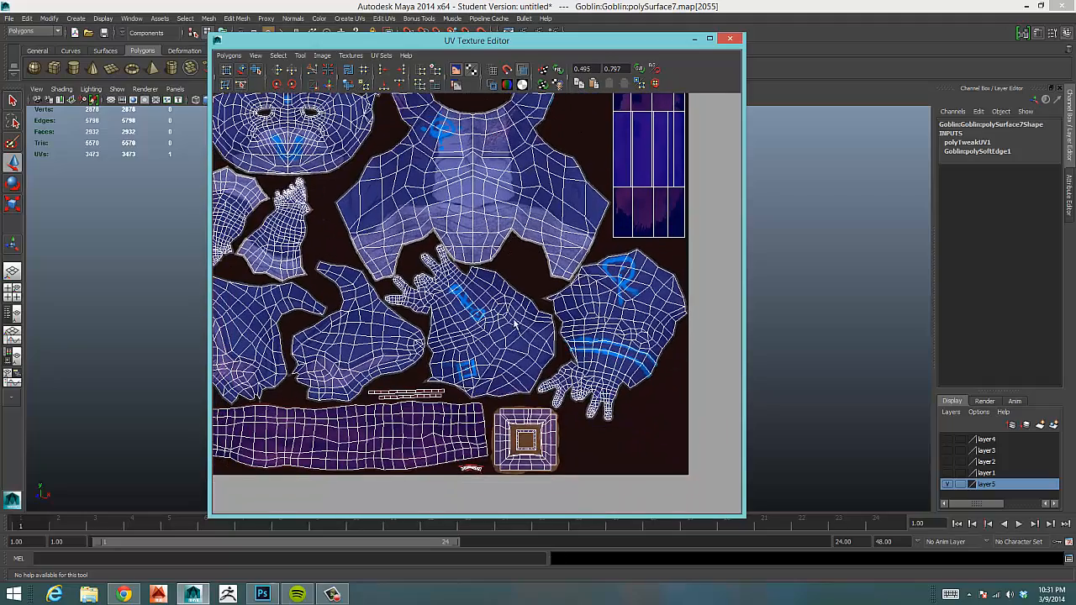
pyautogui.keyDown('alt'); pyautogui.moveTo(461, 286); pyautogui.dragTo(477, 407, button='middle'); pyautogui.keyUp('alt')
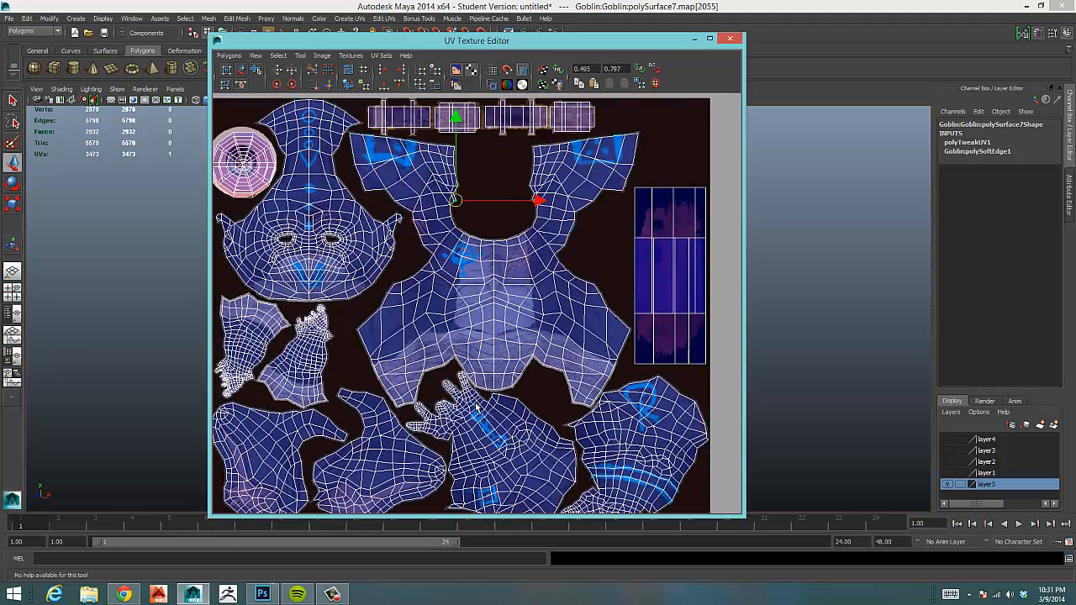
pyautogui.keyDown('alt'); pyautogui.moveTo(506, 201); pyautogui.dragTo(486, 234, button='middle'); pyautogui.keyUp('alt')
pyautogui.keyDown('alt'); pyautogui.moveTo(484, 174); pyautogui.dragTo(491, 85, button='middle'); pyautogui.keyUp('alt')
pyautogui.keyDown('alt'); pyautogui.moveTo(459, 312); pyautogui.dragTo(505, 199, button='middle'); pyautogui.keyUp('alt')
pyautogui.keyDown('alt'); pyautogui.moveTo(356, 413); pyautogui.dragTo(388, 304, button='right'); pyautogui.keyUp('alt')
pyautogui.keyDown('alt'); pyautogui.moveTo(554, 291); pyautogui.dragTo(526, 325, button='middle'); pyautogui.keyUp('alt')
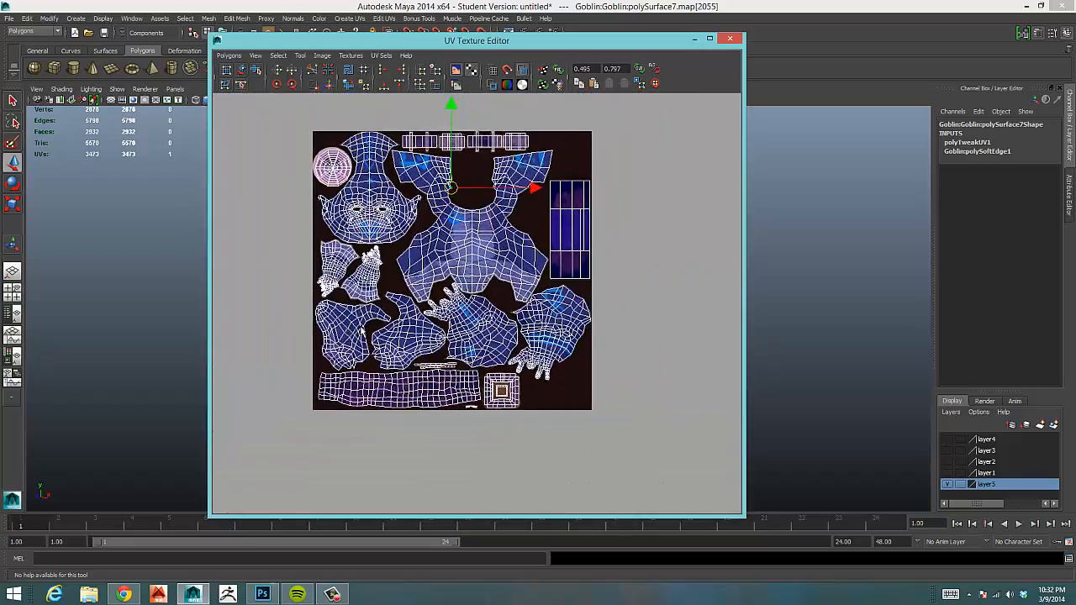
pyautogui.keyDown('alt'); pyautogui.moveTo(551, 301); pyautogui.dragTo(627, 274, button='right'); pyautogui.keyUp('alt')
pyautogui.keyDown('alt'); pyautogui.moveTo(518, 281); pyautogui.dragTo(544, 382, button='middle'); pyautogui.keyUp('alt')
# Select all UVs of the goblin's torso shell and flip them in the U direction
pyautogui.moveTo(497, 270); pyautogui.dragTo(550, 266, button='right')
pyautogui.click(455, 242)
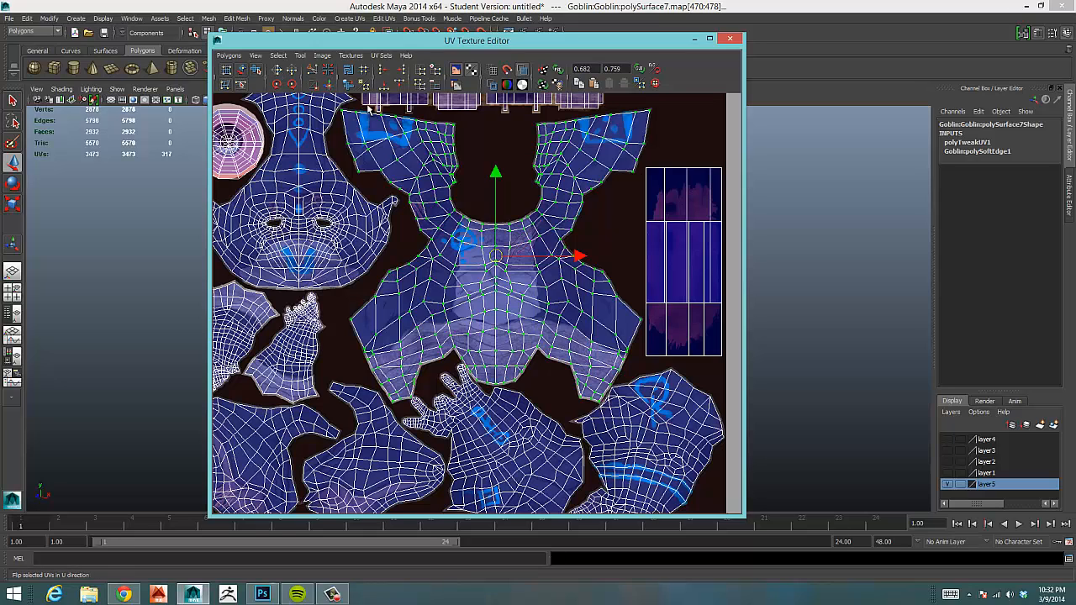
pyautogui.click(274, 70)
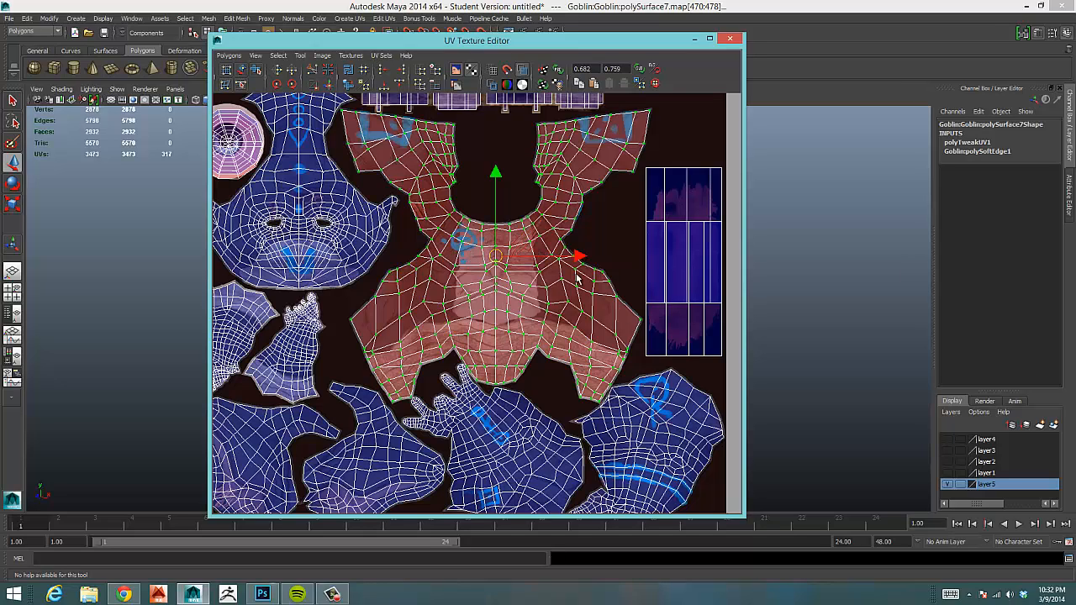
# Move the UV Texture Editor aside and examine the chest texture on the goblin model from several angles
pyautogui.moveTo(532, 42); pyautogui.dragTo(908, 31)
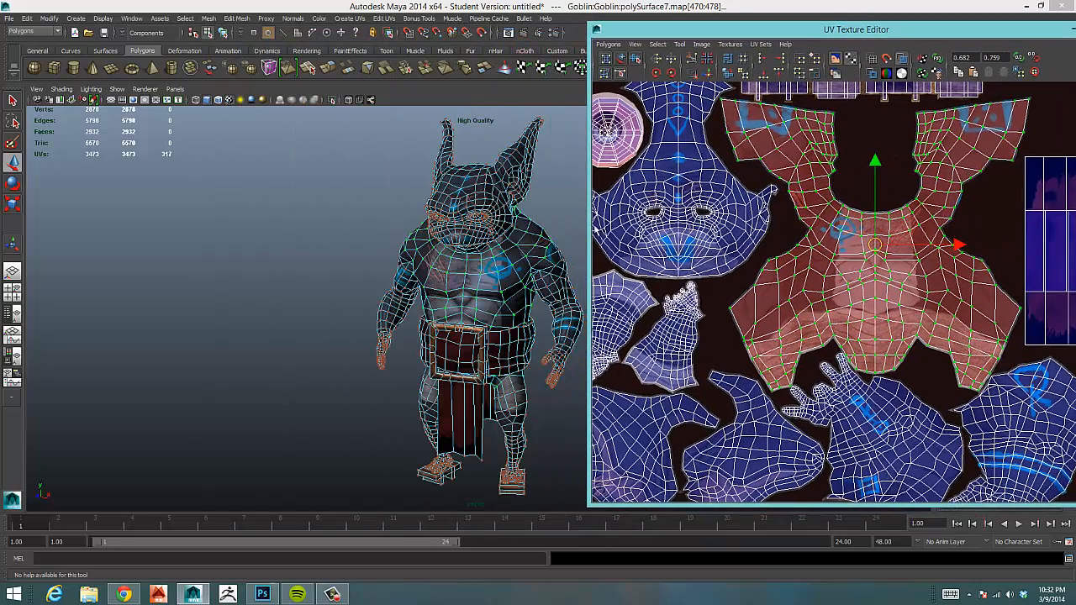
pyautogui.keyDown('alt'); pyautogui.moveTo(470, 311); pyautogui.dragTo(404, 311); pyautogui.keyUp('alt')
pyautogui.keyDown('alt'); pyautogui.moveTo(403, 311); pyautogui.dragTo(530, 303, button='right'); pyautogui.keyUp('alt')
pyautogui.keyDown('alt'); pyautogui.moveTo(529, 302); pyautogui.dragTo(376, 286); pyautogui.keyUp('alt')
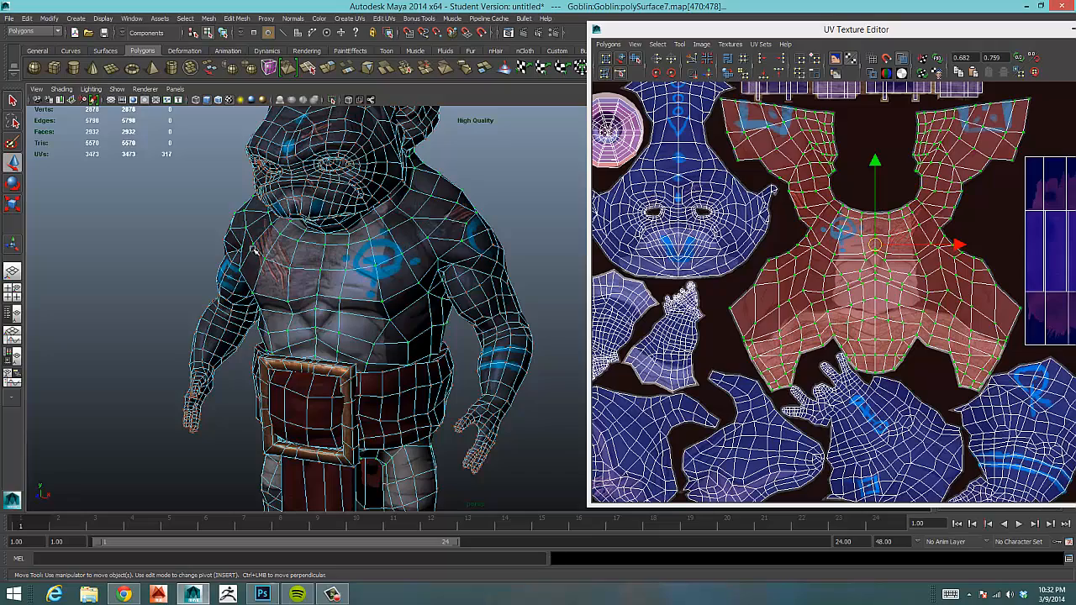
pyautogui.keyDown('alt'); pyautogui.moveTo(281, 255); pyautogui.dragTo(304, 279); pyautogui.keyUp('alt')
pyautogui.keyDown('alt'); pyautogui.moveTo(326, 224); pyautogui.dragTo(387, 267); pyautogui.keyUp('alt')
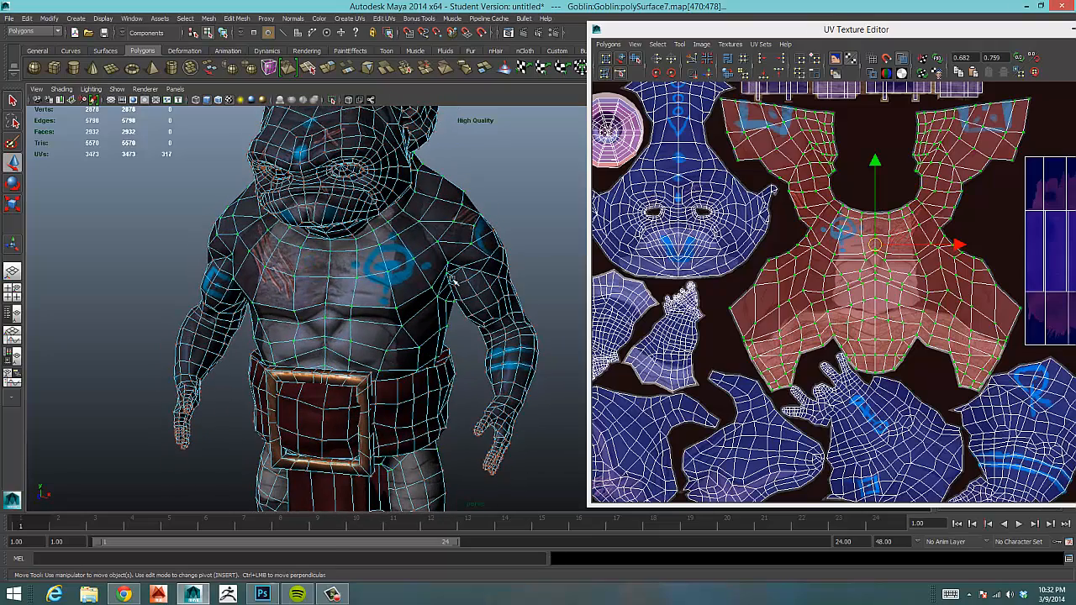
pyautogui.keyDown('alt'); pyautogui.moveTo(450, 251); pyautogui.dragTo(456, 252); pyautogui.keyUp('alt')
pyautogui.keyDown('alt'); pyautogui.moveTo(553, 242); pyautogui.dragTo(509, 248, button='right'); pyautogui.keyUp('alt')
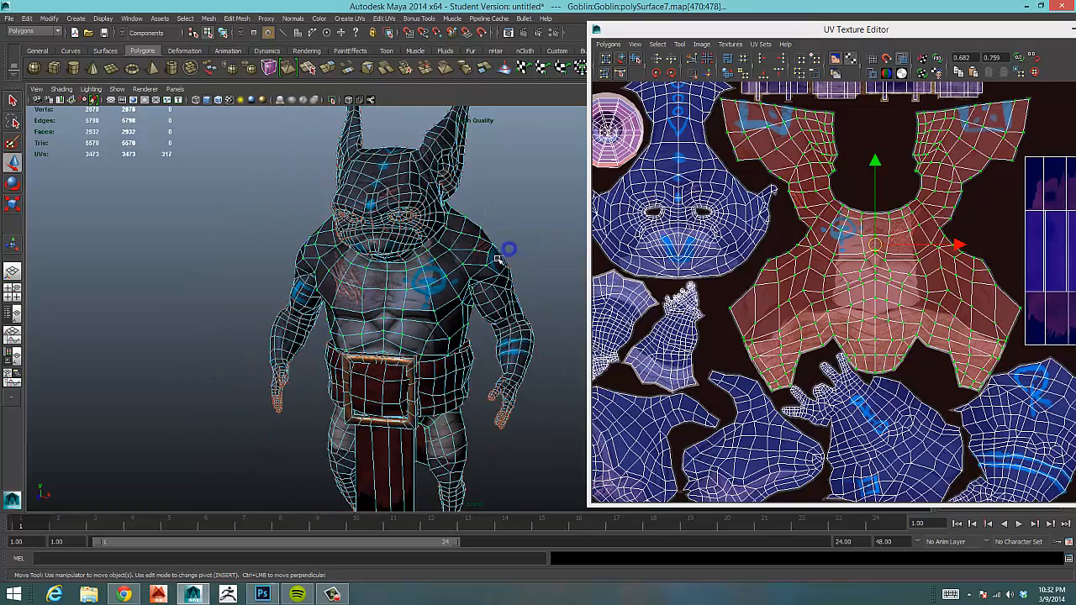
pyautogui.keyDown('alt'); pyautogui.moveTo(513, 248); pyautogui.dragTo(572, 254); pyautogui.keyUp('alt')
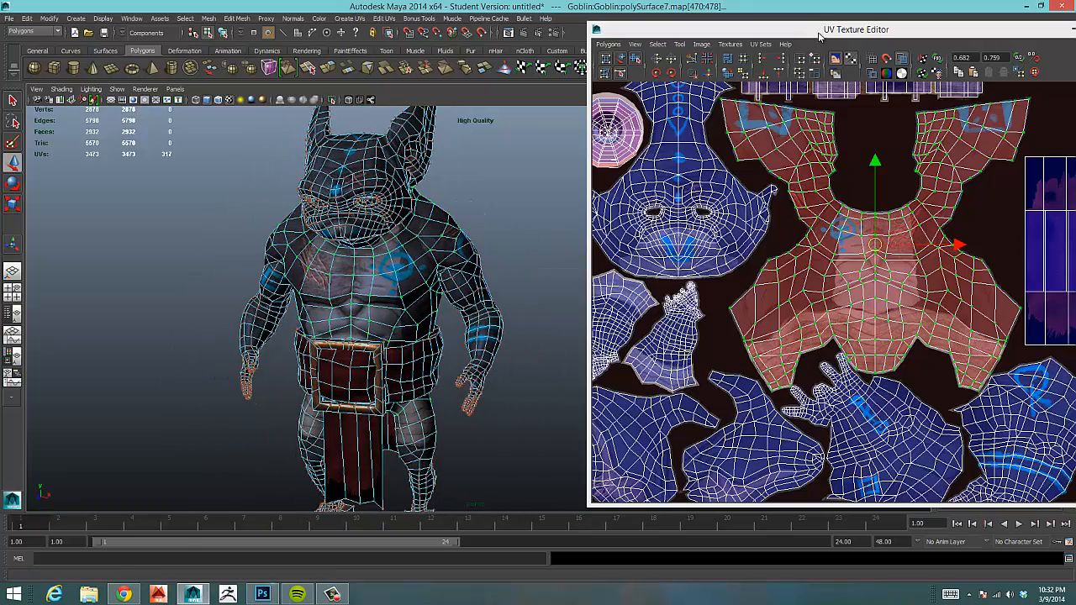
# Maximize the UV Texture Editor and compare the flipped torso shell's shading with the other shells across the layout
pyautogui.moveTo(820, 32); pyautogui.dragTo(744, 2)
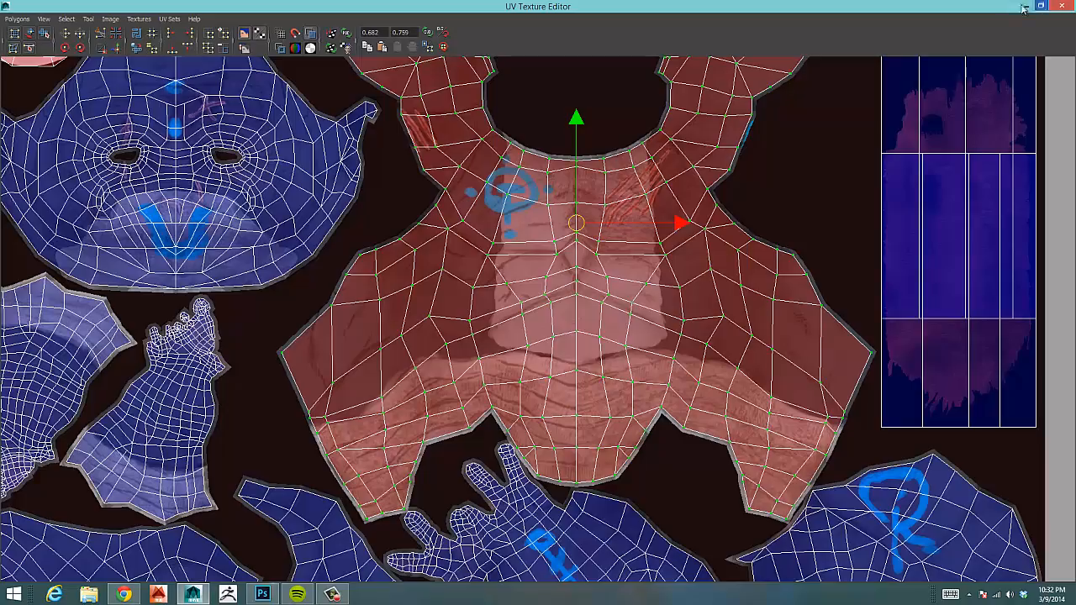
pyautogui.keyDown('alt'); pyautogui.moveTo(590, 294); pyautogui.dragTo(647, 327, button='middle'); pyautogui.keyUp('alt')
pyautogui.keyDown('alt'); pyautogui.moveTo(830, 285); pyautogui.dragTo(458, 302, button='right'); pyautogui.keyUp('alt')
pyautogui.keyDown('alt'); pyautogui.moveTo(596, 301); pyautogui.dragTo(542, 260, button='middle'); pyautogui.keyUp('alt')
pyautogui.keyDown('alt'); pyautogui.moveTo(779, 254); pyautogui.dragTo(563, 268, button='right'); pyautogui.keyUp('alt')
pyautogui.keyDown('alt'); pyautogui.moveTo(585, 285); pyautogui.dragTo(585, 274, button='middle'); pyautogui.keyUp('alt')
pyautogui.keyDown('alt'); pyautogui.moveTo(693, 261); pyautogui.dragTo(645, 262, button='right'); pyautogui.keyUp('alt')
pyautogui.keyDown('alt'); pyautogui.moveTo(432, 284); pyautogui.dragTo(509, 276, button='right'); pyautogui.keyUp('alt')
pyautogui.keyDown('alt'); pyautogui.moveTo(633, 276); pyautogui.dragTo(661, 274, button='middle'); pyautogui.keyUp('alt')
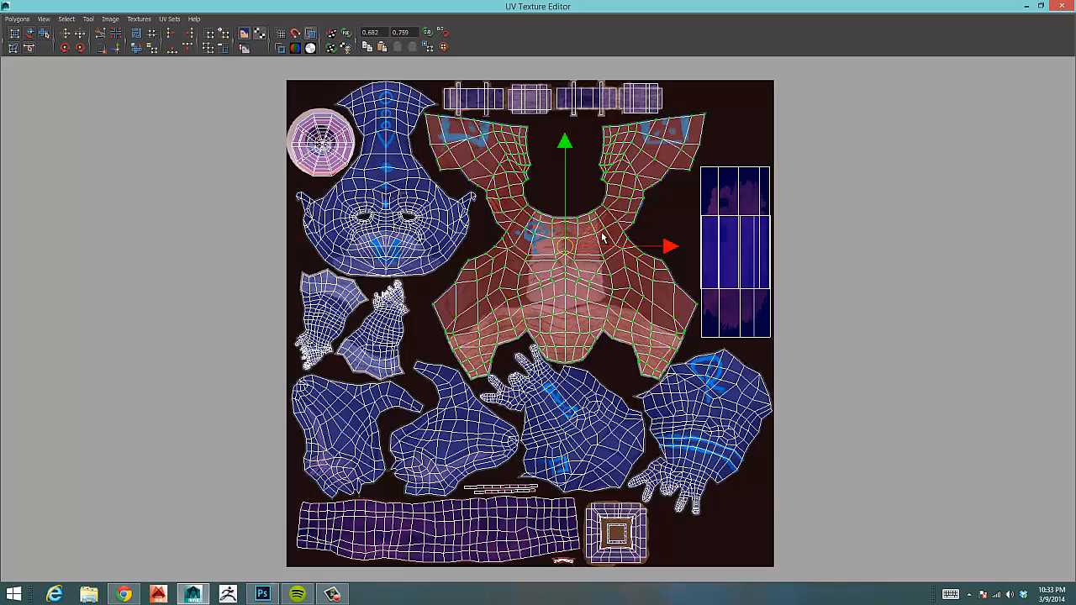
pyautogui.keyDown('alt'); pyautogui.moveTo(602, 239); pyautogui.dragTo(654, 244, button='middle'); pyautogui.keyUp('alt')
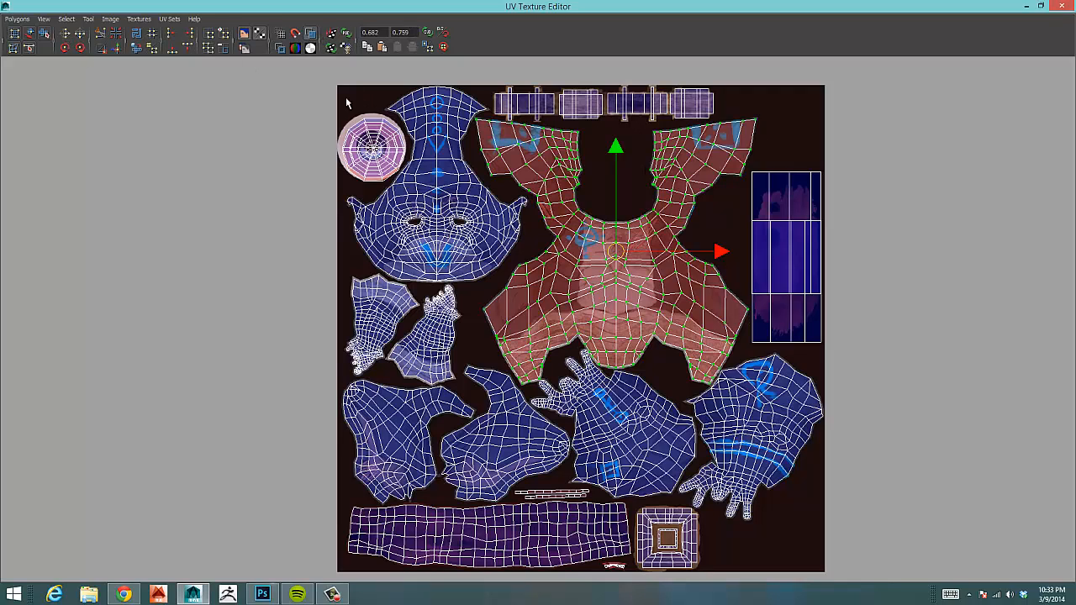
# Flip the torso UV shell back in the U direction and close the UV Texture Editor
pyautogui.click(310, 33)
pyautogui.click(65, 34)
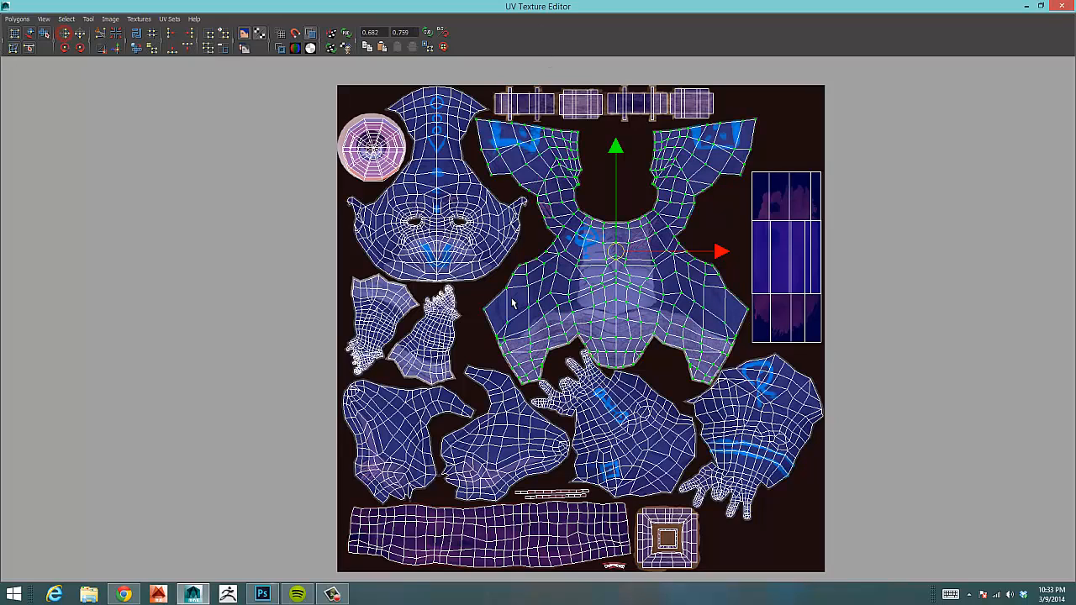
pyautogui.moveTo(533, 8); pyautogui.dragTo(555, 2)
pyautogui.moveTo(956, 7); pyautogui.dragTo(652, 39)
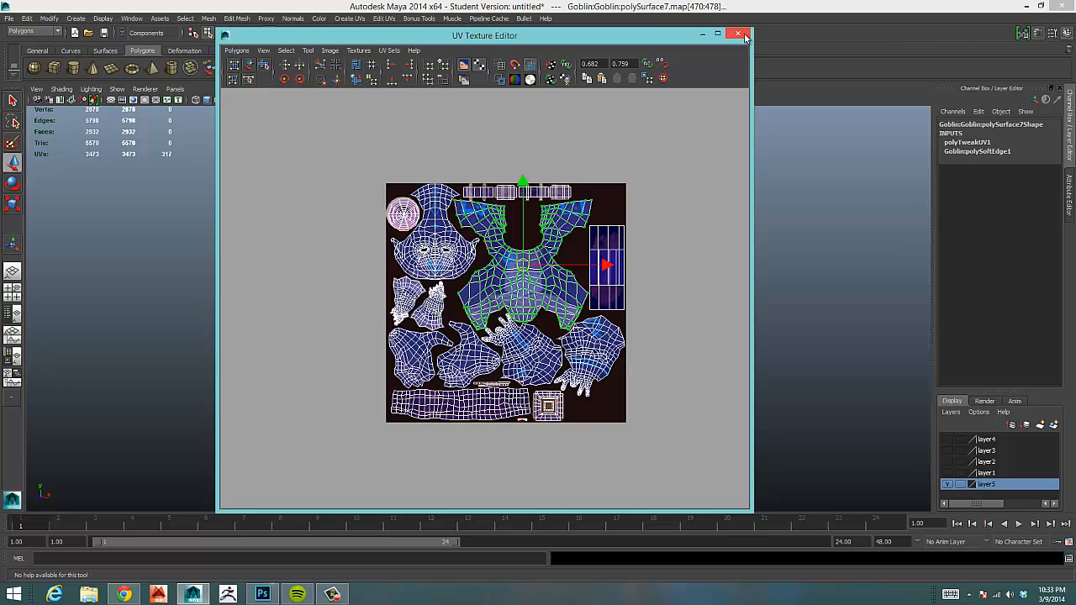
pyautogui.click(739, 34)
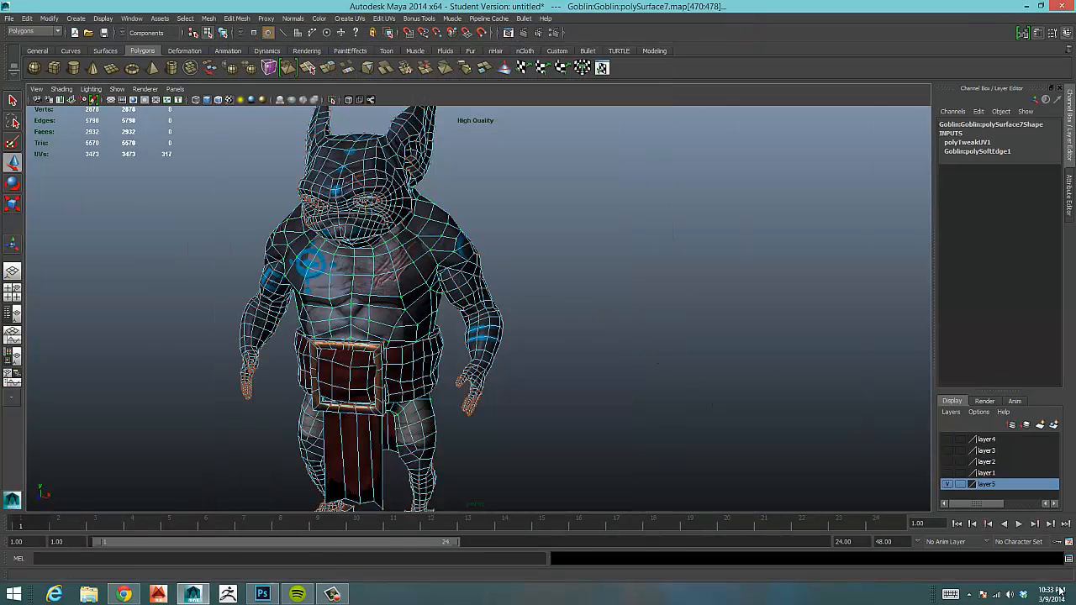
# Hide the goblin's layer5, show layer1 and frame the stacked-box model in the viewport
pyautogui.click(947, 484)
pyautogui.click(947, 473)
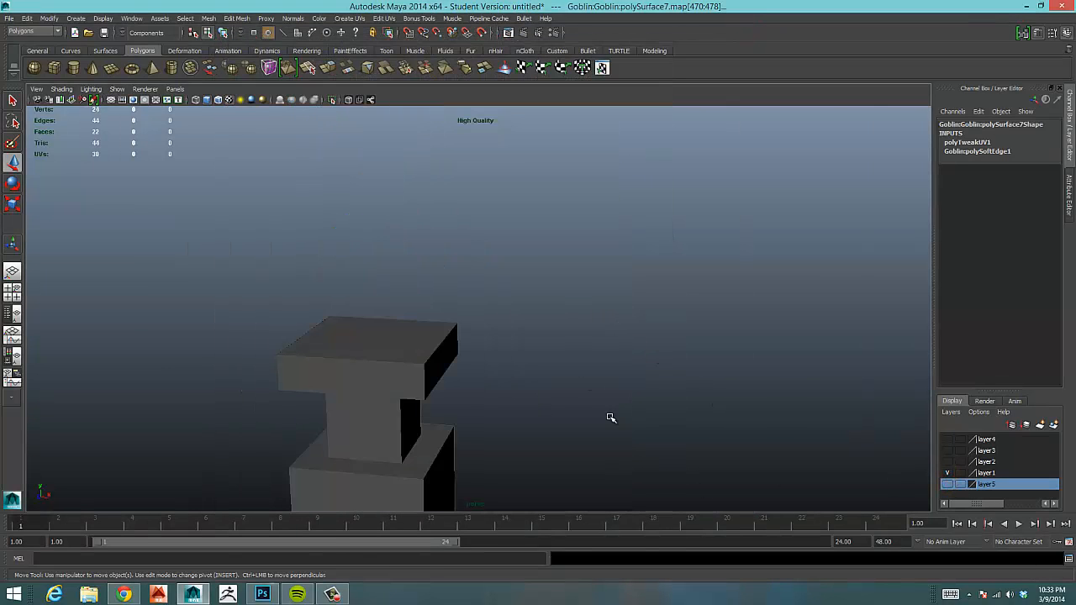
pyautogui.keyDown('alt'); pyautogui.moveTo(360, 493); pyautogui.dragTo(452, 346, button='middle'); pyautogui.keyUp('alt')
pyautogui.keyDown('alt'); pyautogui.moveTo(582, 348); pyautogui.dragTo(485, 385, button='right'); pyautogui.keyUp('alt')
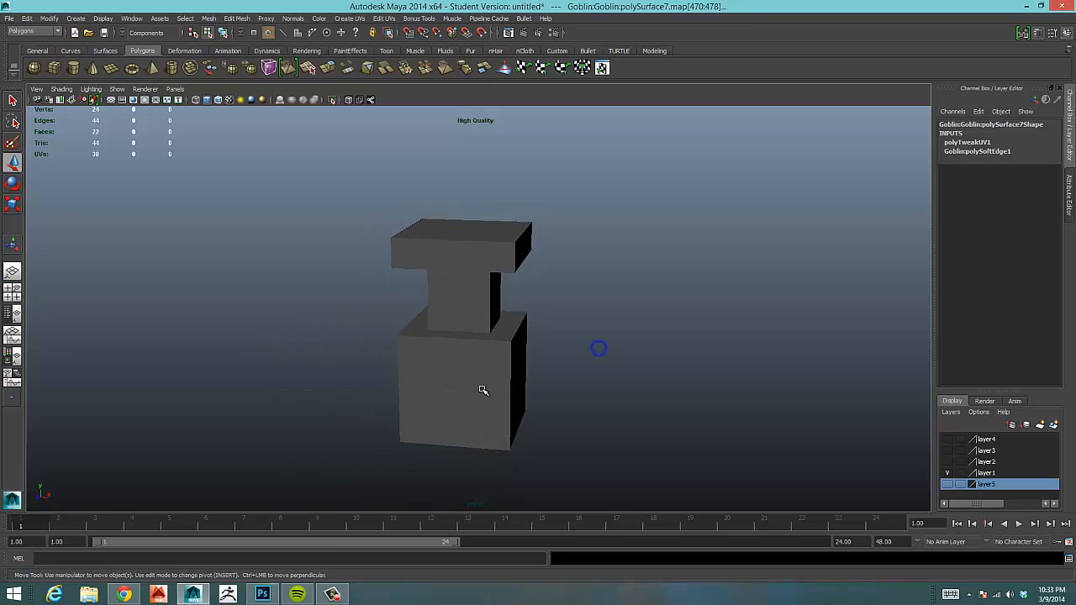
pyautogui.keyDown('alt'); pyautogui.moveTo(490, 364); pyautogui.dragTo(494, 343, button='middle'); pyautogui.keyUp('alt')
pyautogui.scroll(4, 534, 360)
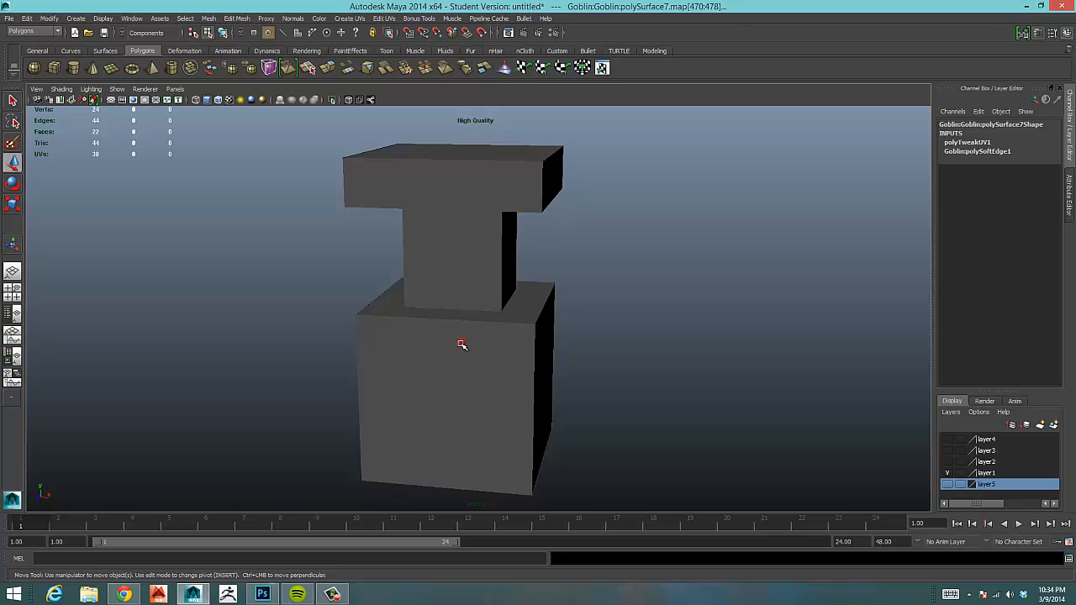
# Return to object mode and select the whole stacked-box model
pyautogui.click(460, 341)
pyautogui.click(665, 202)
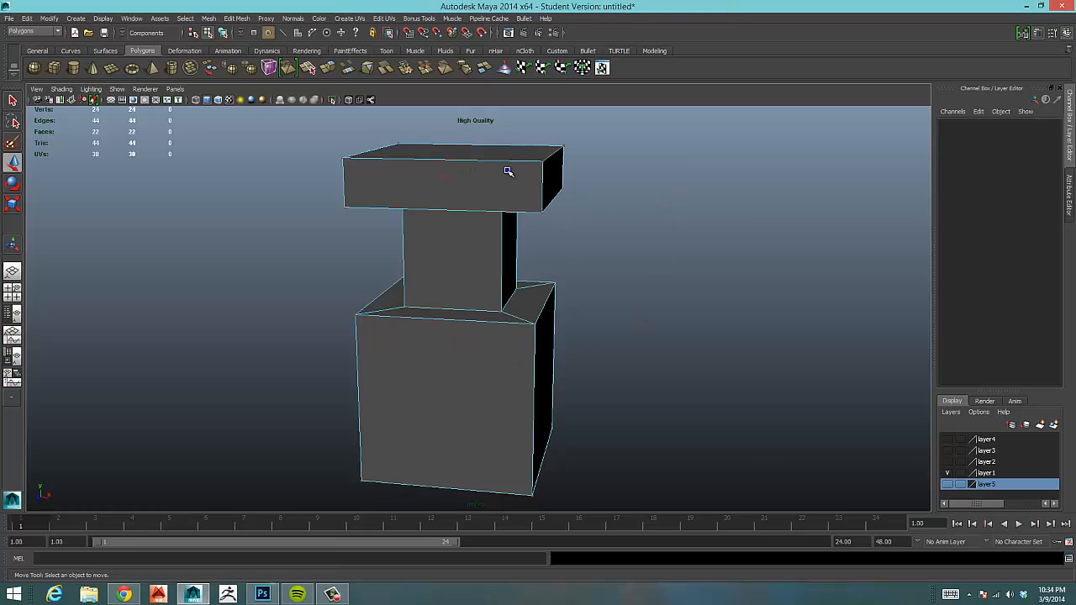
pyautogui.moveTo(508, 172); pyautogui.dragTo(551, 146, button='right')
pyautogui.click(539, 158)
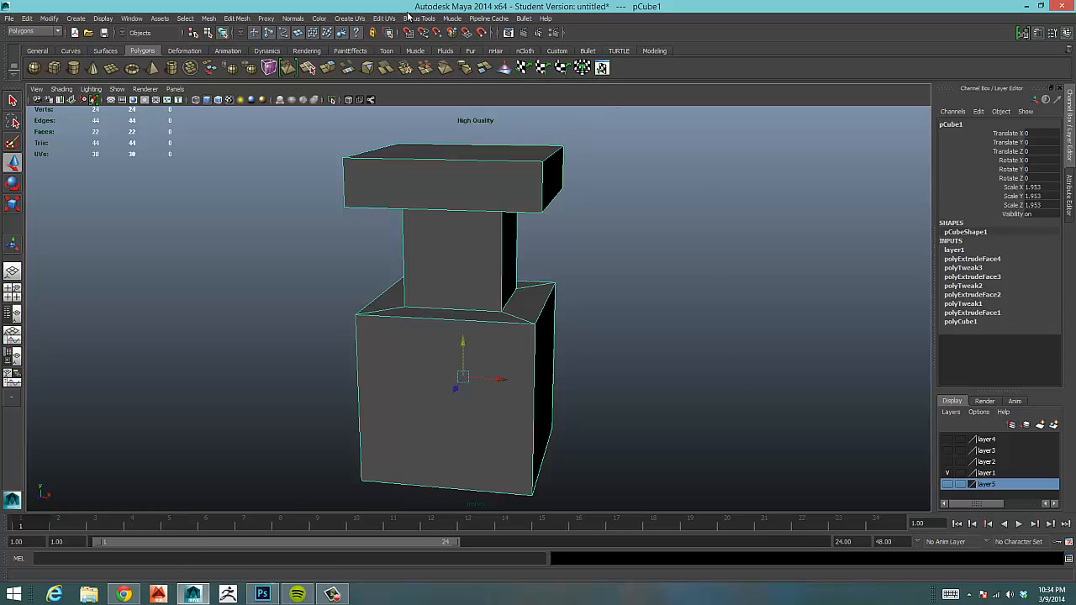
pyautogui.click(379, 19)
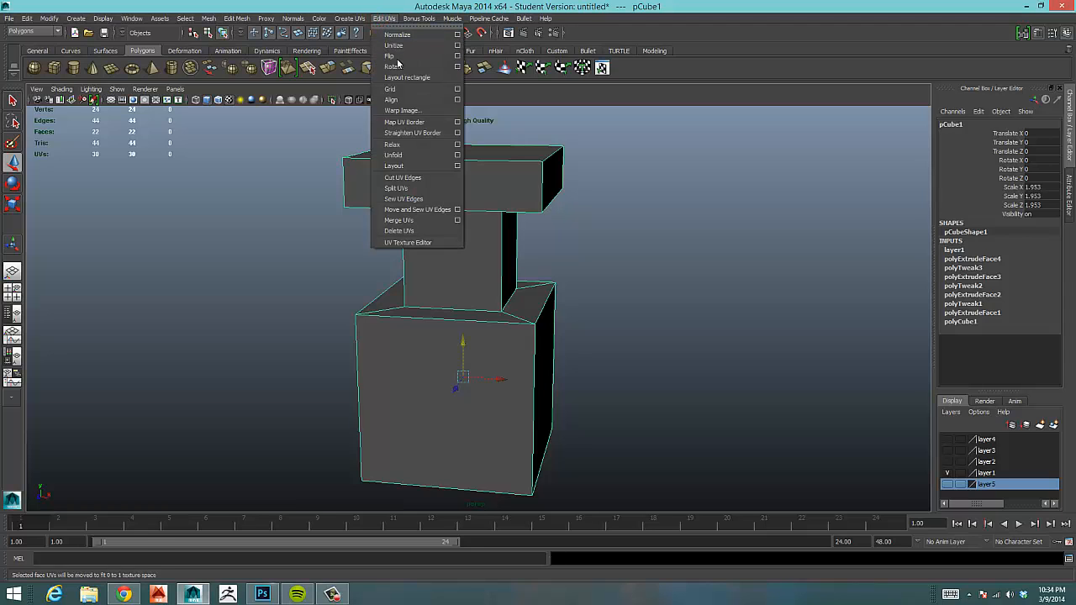
pyautogui.moveTo(351, 18)
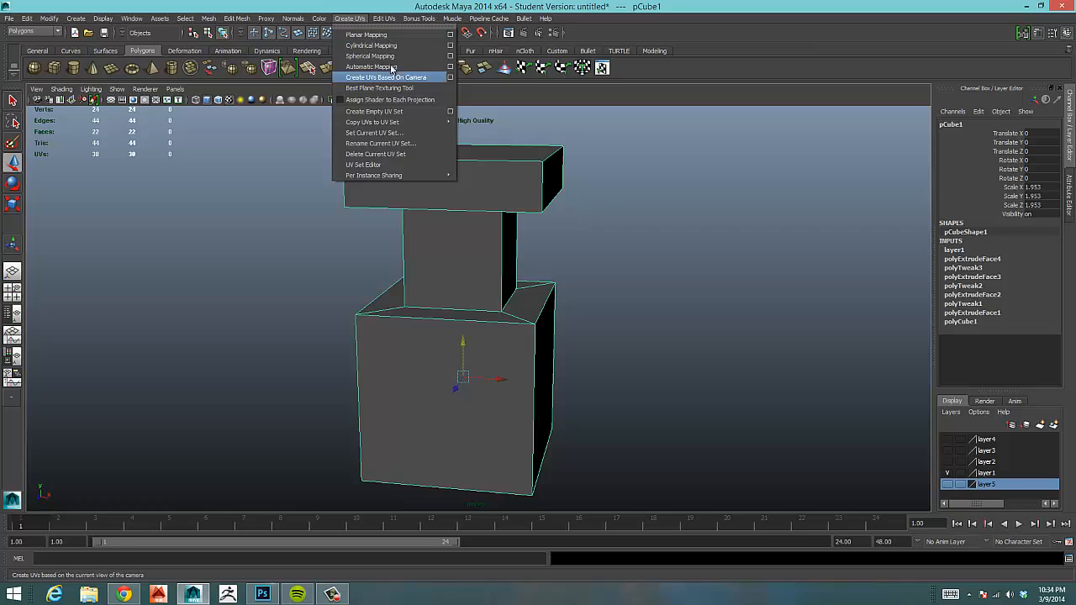
pyautogui.moveTo(419, 19)
pyautogui.click(570, 6)
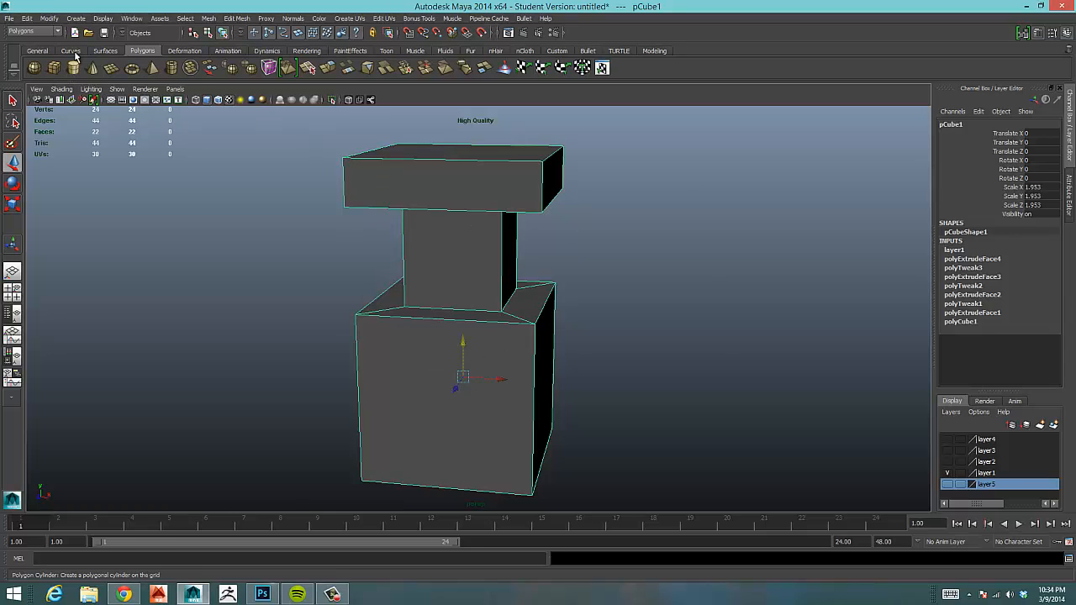
# Turn on the display of texture border edges for the selected stacked-box model
pyautogui.click(104, 18)
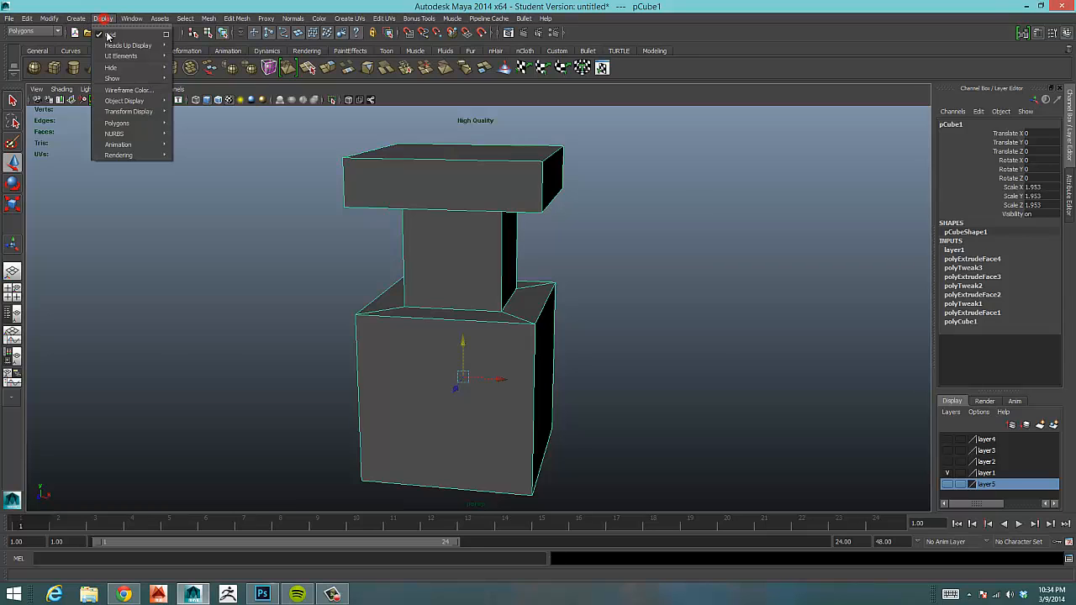
pyautogui.moveTo(127, 123)
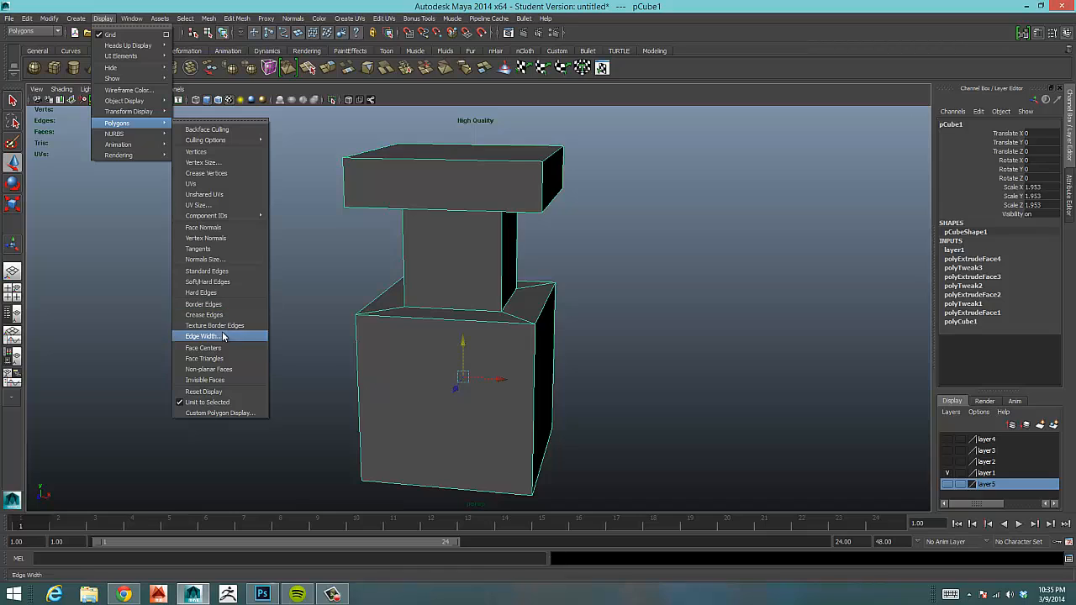
pyautogui.click(239, 328)
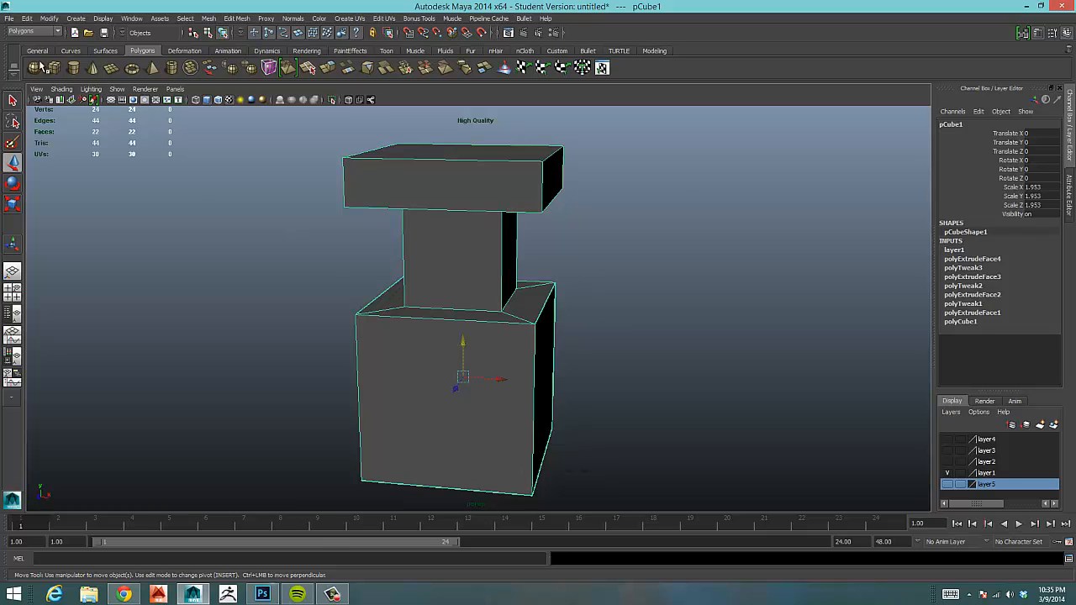
# Set the polygon display's edge width to about 5.98 for the selected model and close the settings
pyautogui.click(102, 18)
pyautogui.moveTo(172, 124)
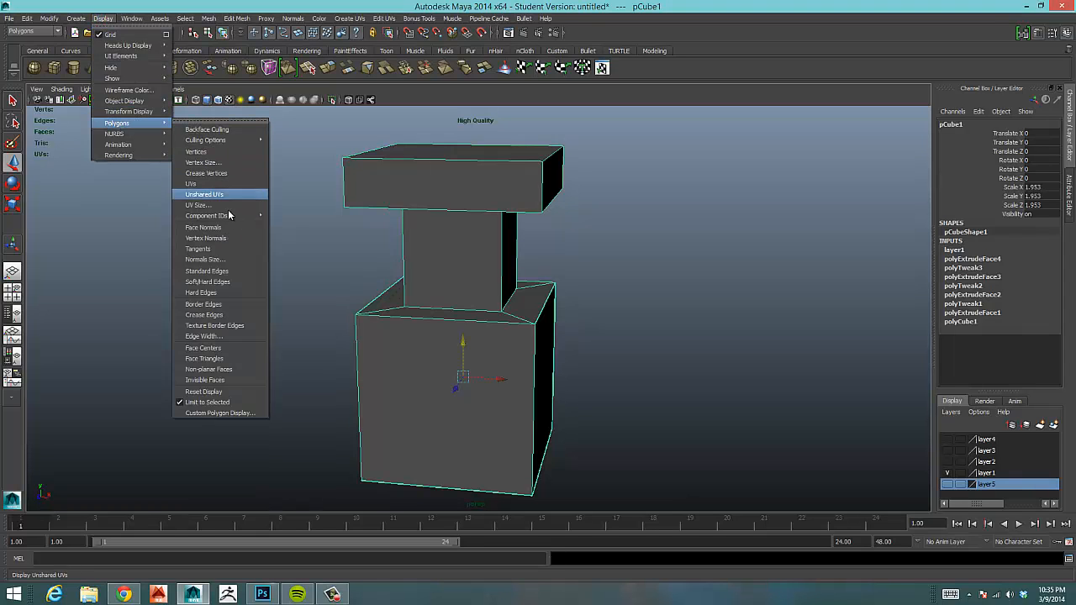
pyautogui.click(204, 335)
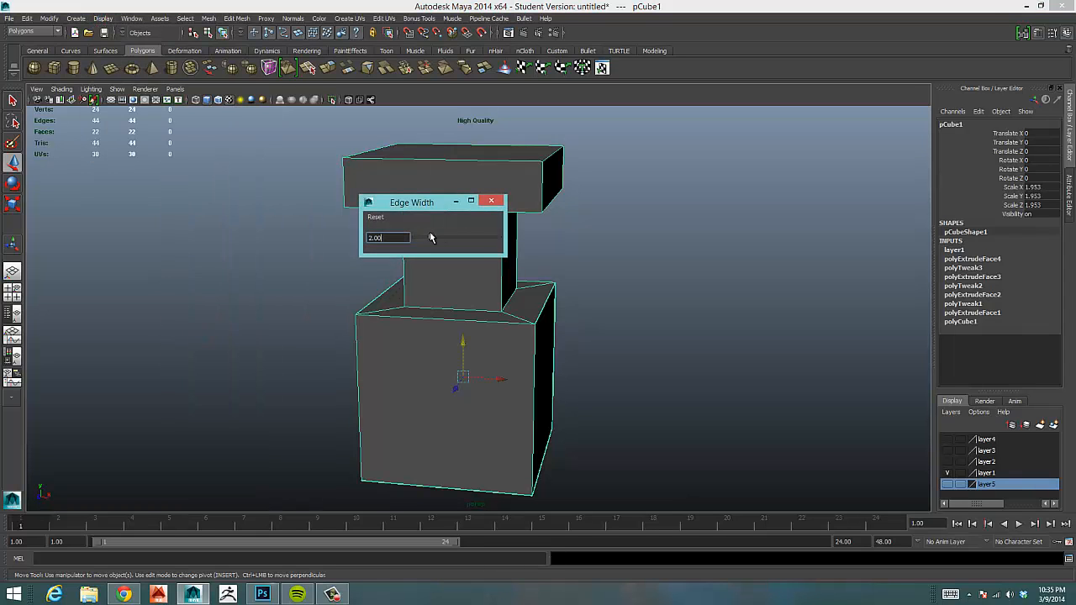
pyautogui.moveTo(432, 239); pyautogui.dragTo(465, 239)
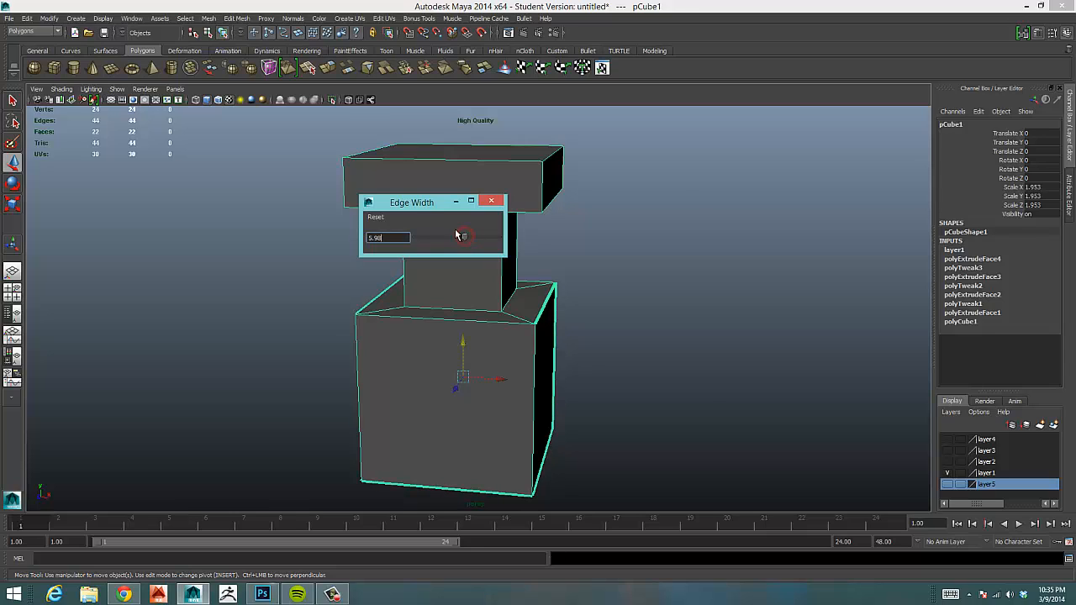
pyautogui.click(491, 200)
# Deselect the model, turn on wireframe on shaded, and inspect the thick texture borders around the lower box
pyautogui.click(172, 216)
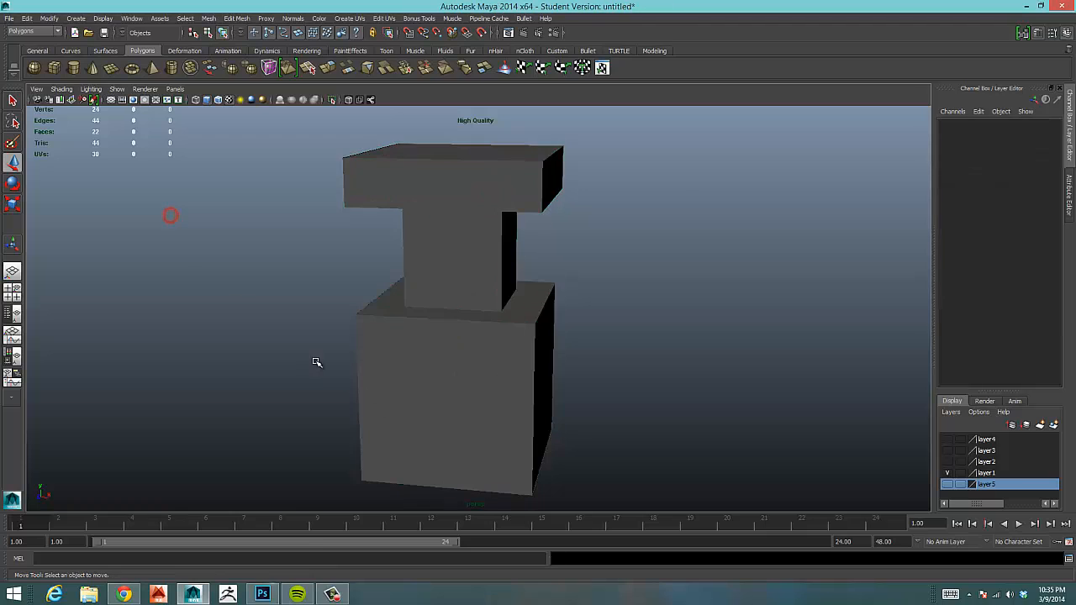
pyautogui.click(61, 88)
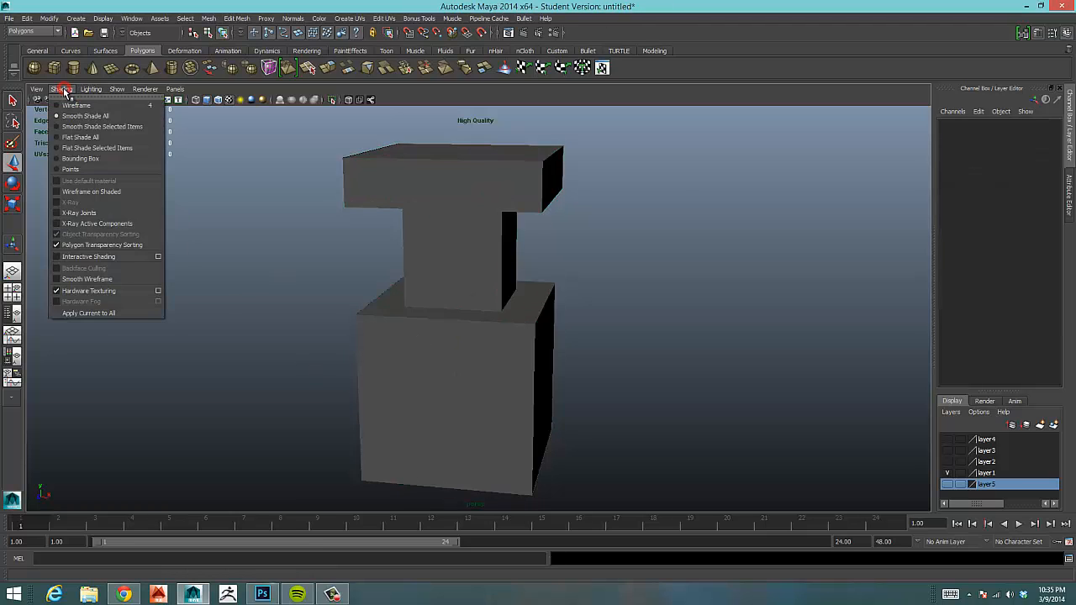
pyautogui.click(108, 192)
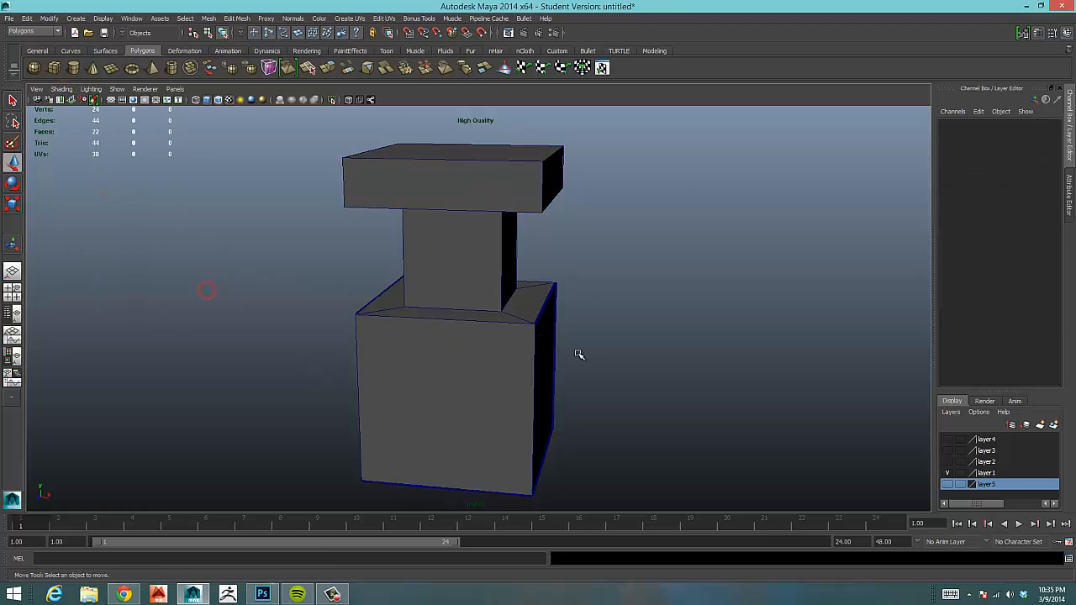
pyautogui.keyDown('alt'); pyautogui.moveTo(570, 321); pyautogui.dragTo(413, 331); pyautogui.keyUp('alt')
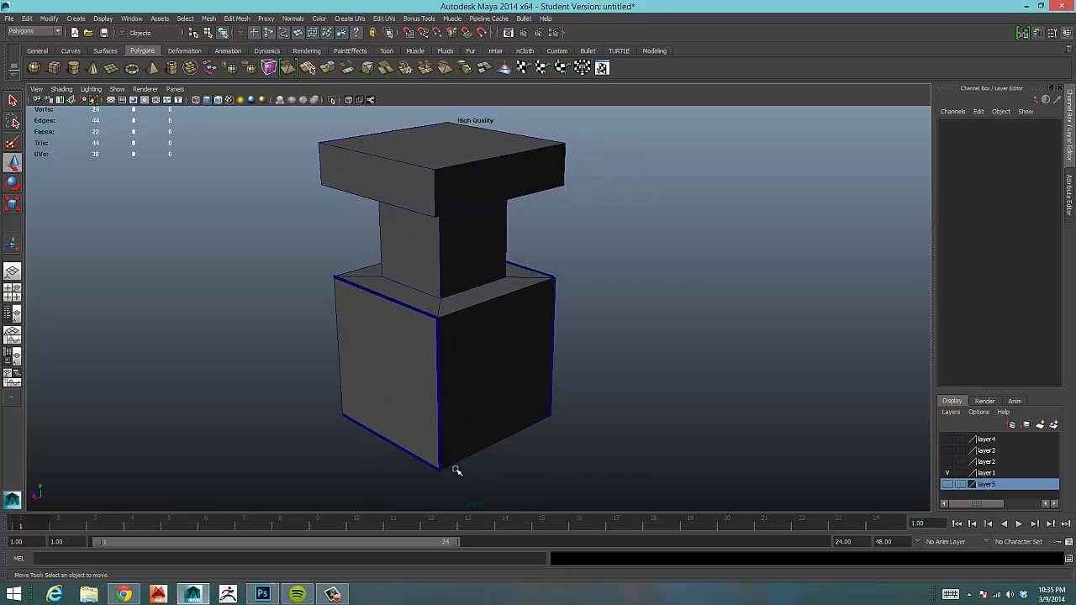
# Select the stacked-box model and open its UV layout in the UV Texture Editor, with the whole shell framed
pyautogui.keyDown('alt'); pyautogui.moveTo(391, 381); pyautogui.dragTo(465, 349); pyautogui.keyUp('alt')
pyautogui.click(466, 348)
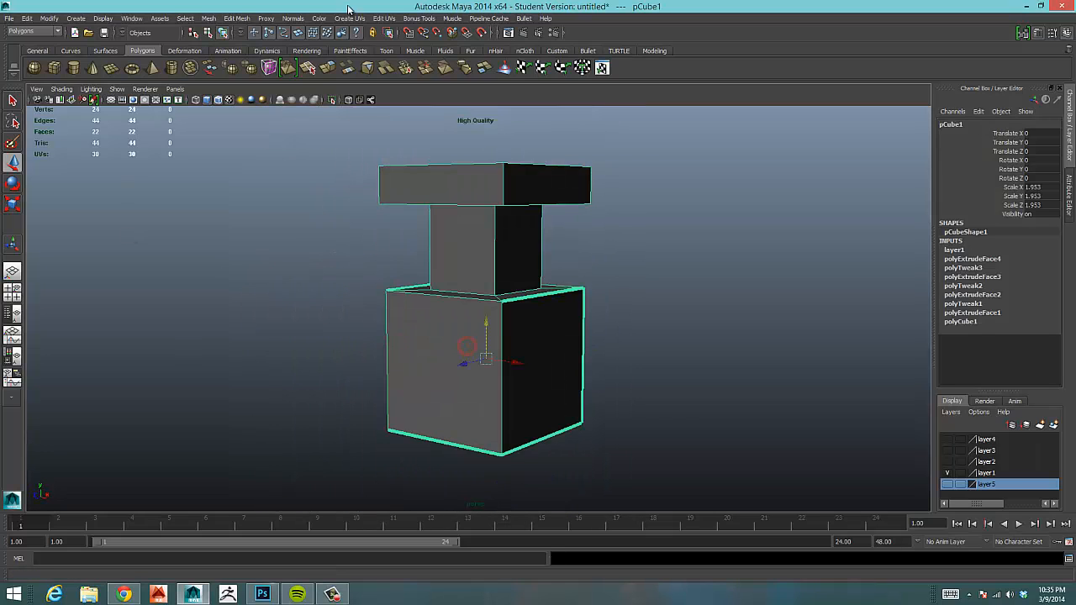
pyautogui.click(603, 67)
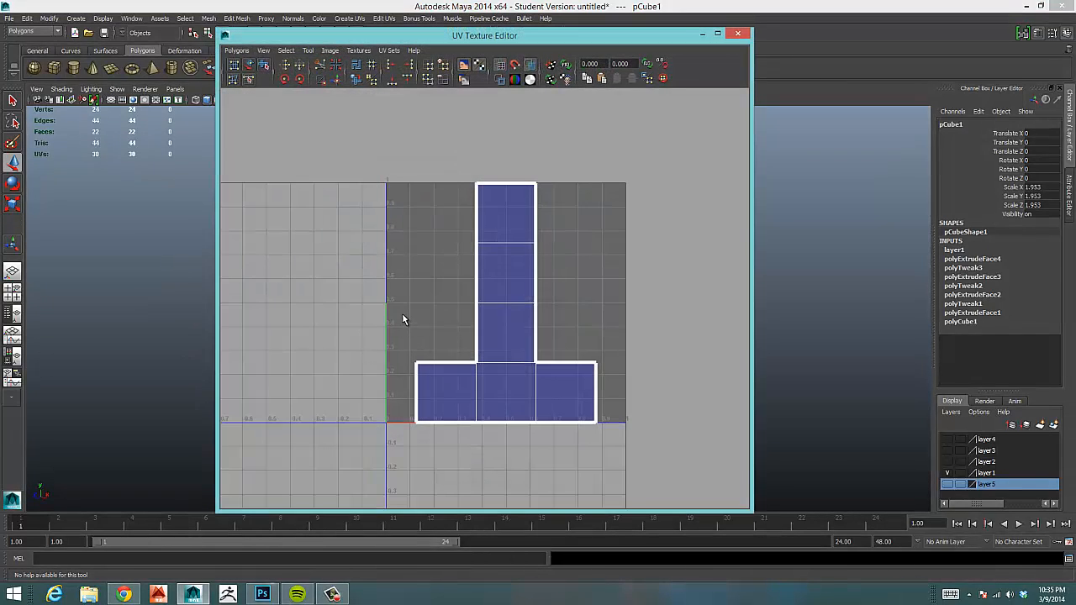
pyautogui.keyDown('alt'); pyautogui.moveTo(393, 308); pyautogui.dragTo(363, 308, button='middle'); pyautogui.keyUp('alt')
pyautogui.keyDown('alt'); pyautogui.moveTo(344, 305); pyautogui.dragTo(527, 285, button='right'); pyautogui.keyUp('alt')
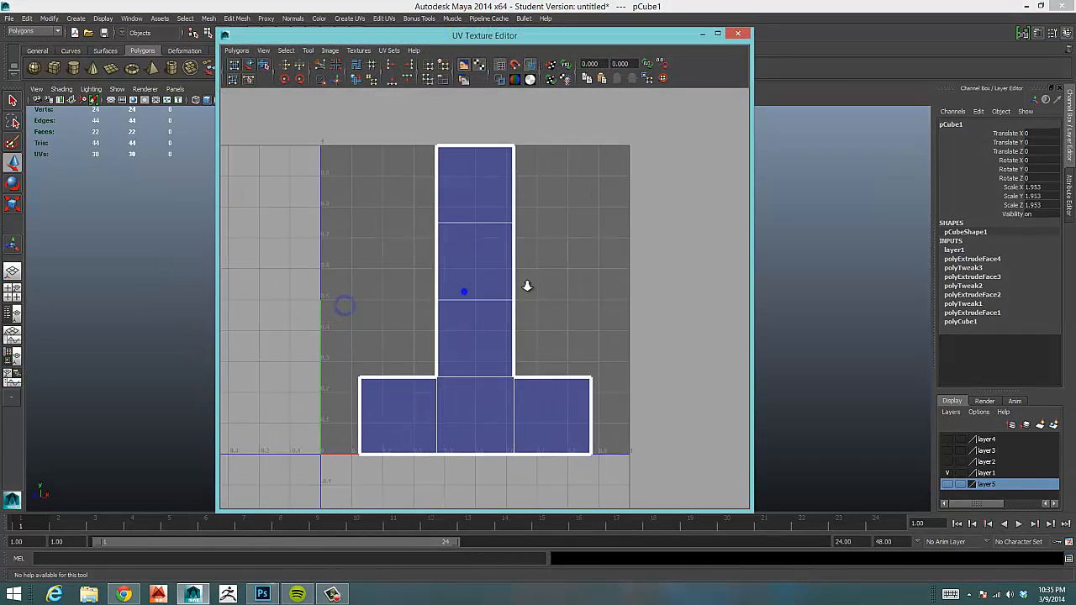
pyautogui.keyDown('alt'); pyautogui.moveTo(367, 289); pyautogui.dragTo(440, 274, button='right'); pyautogui.keyUp('alt')
pyautogui.keyDown('alt'); pyautogui.moveTo(440, 274); pyautogui.dragTo(485, 269, button='middle'); pyautogui.keyUp('alt')
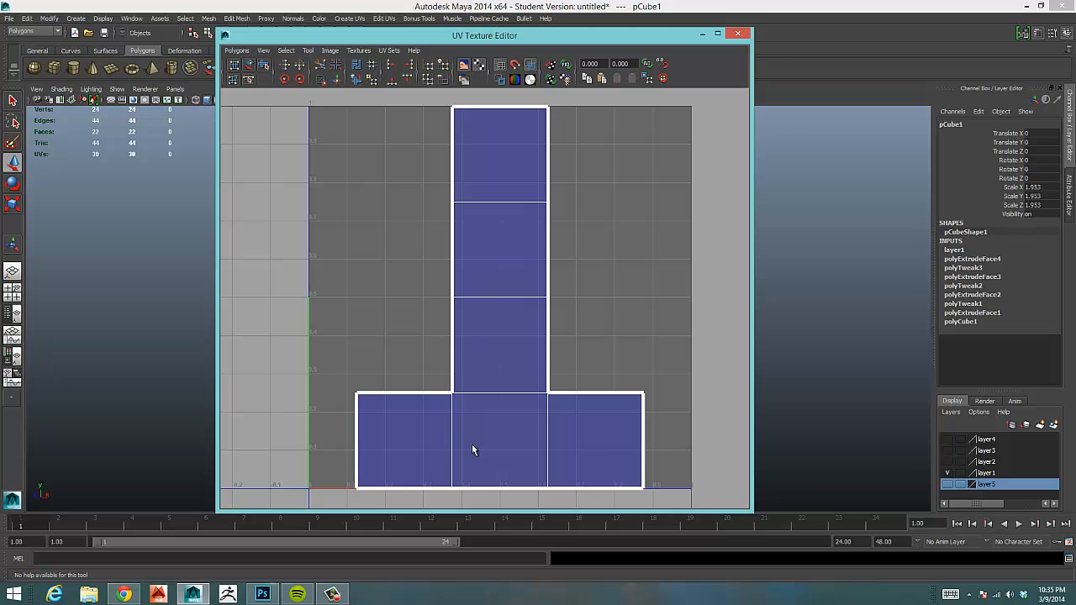
# Place the UV Texture Editor window beside the stacked-box model so that the model and its UV layout can be compared
pyautogui.doubleClick(599, 34)
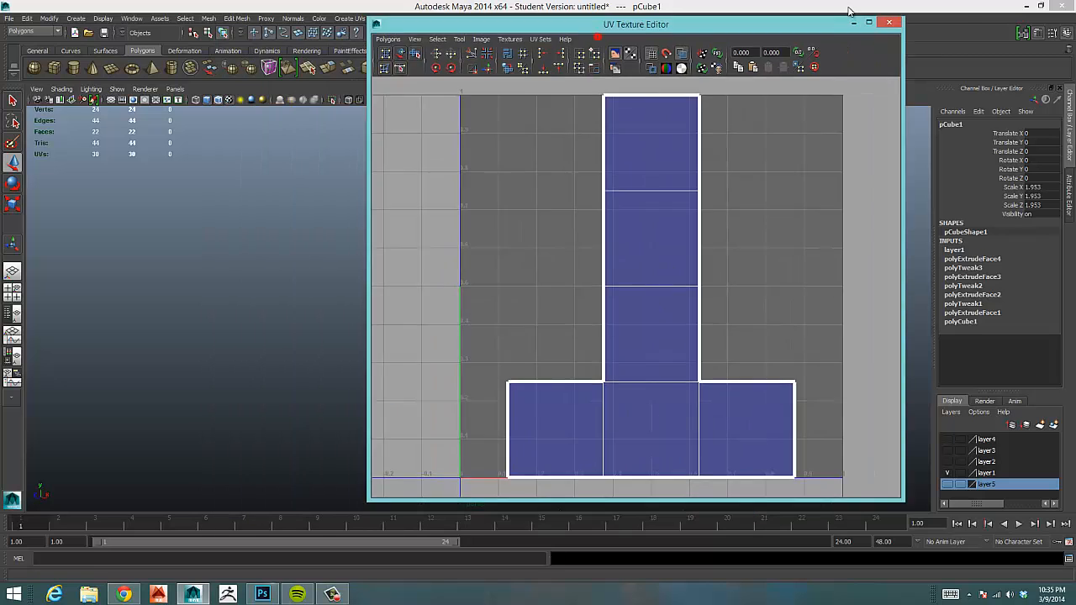
pyautogui.click(1041, 5)
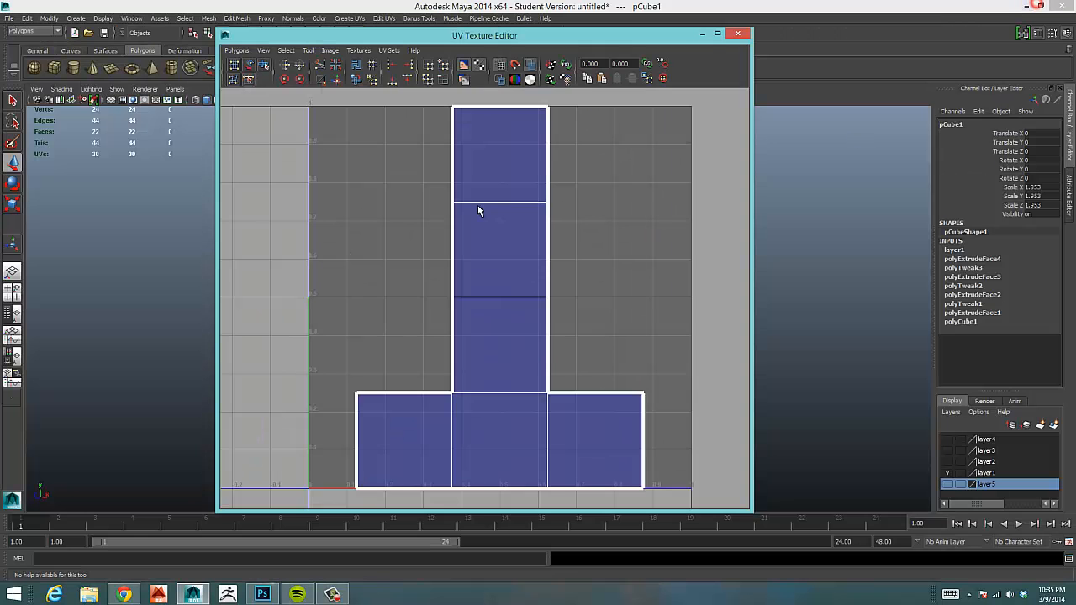
pyautogui.moveTo(456, 33); pyautogui.dragTo(805, 53)
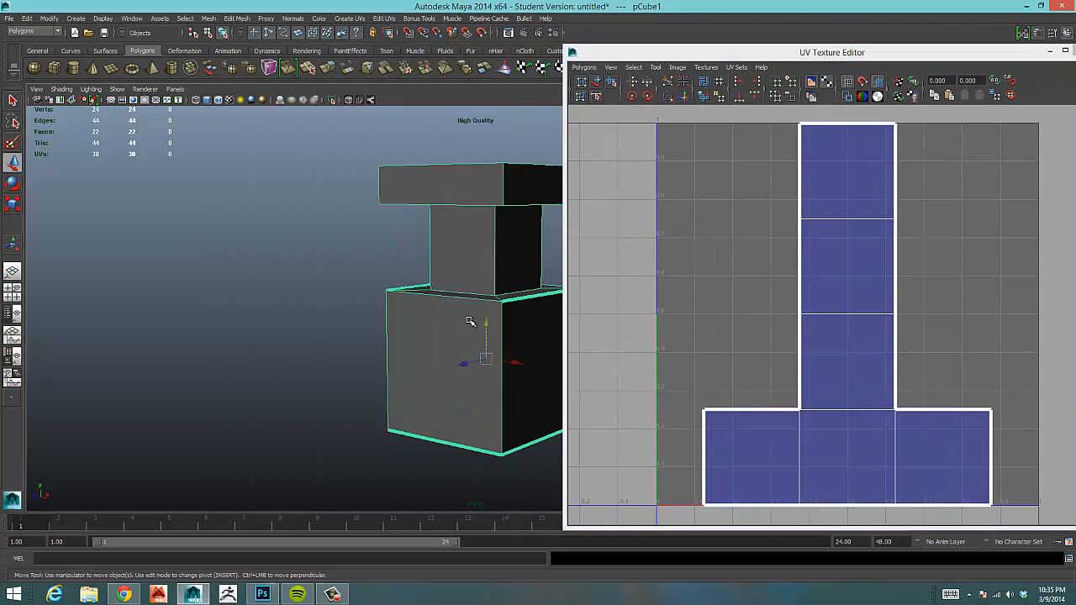
pyautogui.keyDown('alt'); pyautogui.moveTo(470, 319); pyautogui.dragTo(348, 308); pyautogui.keyUp('alt')
pyautogui.moveTo(744, 57); pyautogui.dragTo(639, 31)
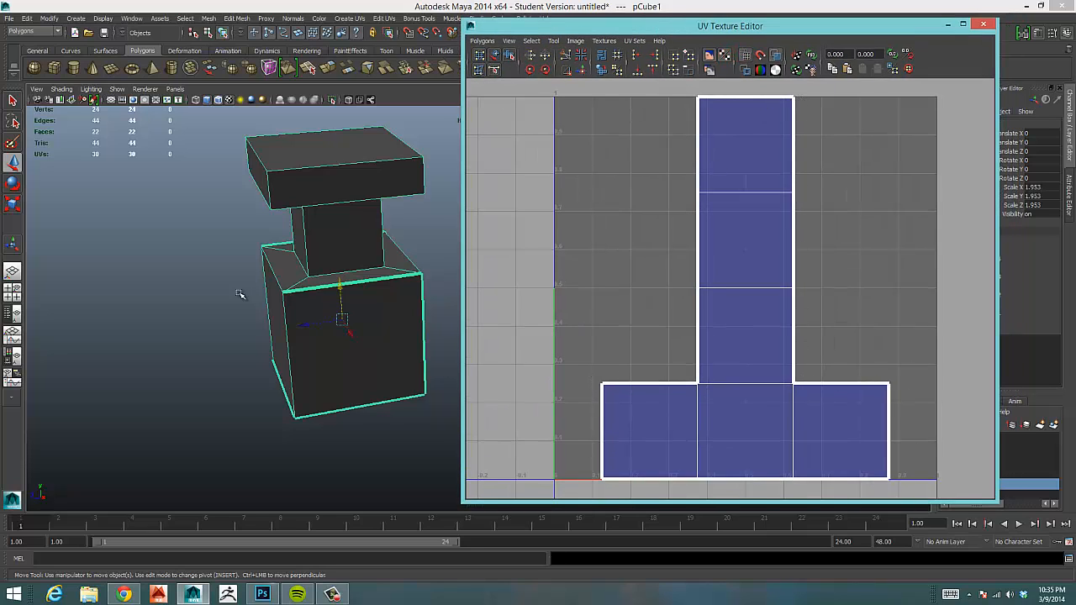
# Examine the thick texture borders around the lower box from several sides and compare them with the UV shell's outline
pyautogui.keyDown('alt'); pyautogui.moveTo(232, 283); pyautogui.dragTo(218, 288); pyautogui.keyUp('alt')
pyautogui.keyDown('alt'); pyautogui.moveTo(219, 288); pyautogui.dragTo(165, 305, button='right'); pyautogui.keyUp('alt')
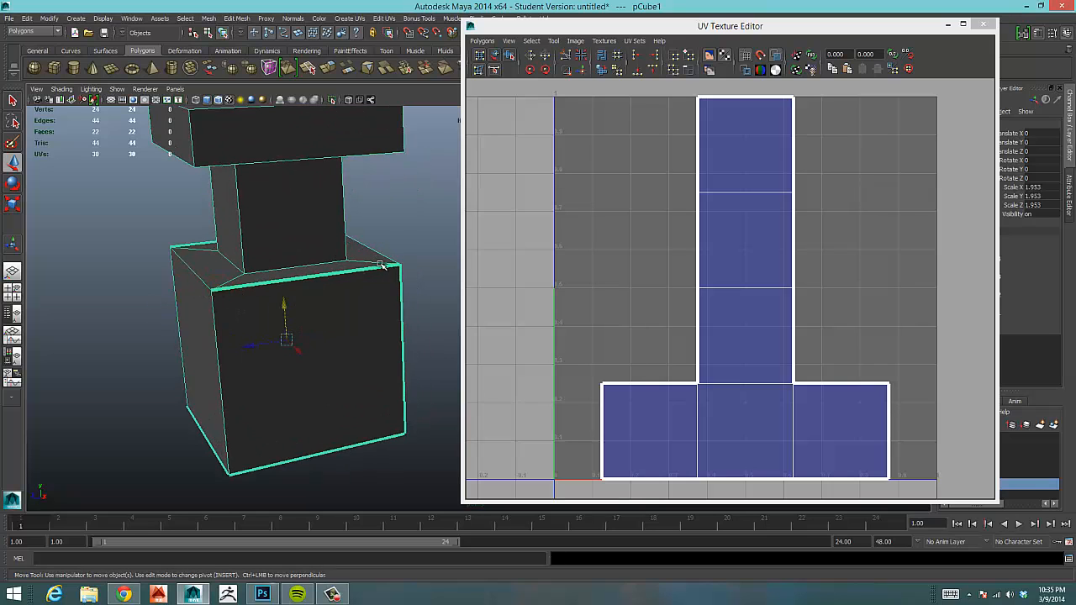
pyautogui.keyDown('alt'); pyautogui.moveTo(176, 426); pyautogui.dragTo(324, 308); pyautogui.keyUp('alt')
pyautogui.keyDown('alt'); pyautogui.moveTo(325, 308); pyautogui.dragTo(226, 278, button='middle'); pyautogui.keyUp('alt')
pyautogui.scroll(-3, 246, 286)
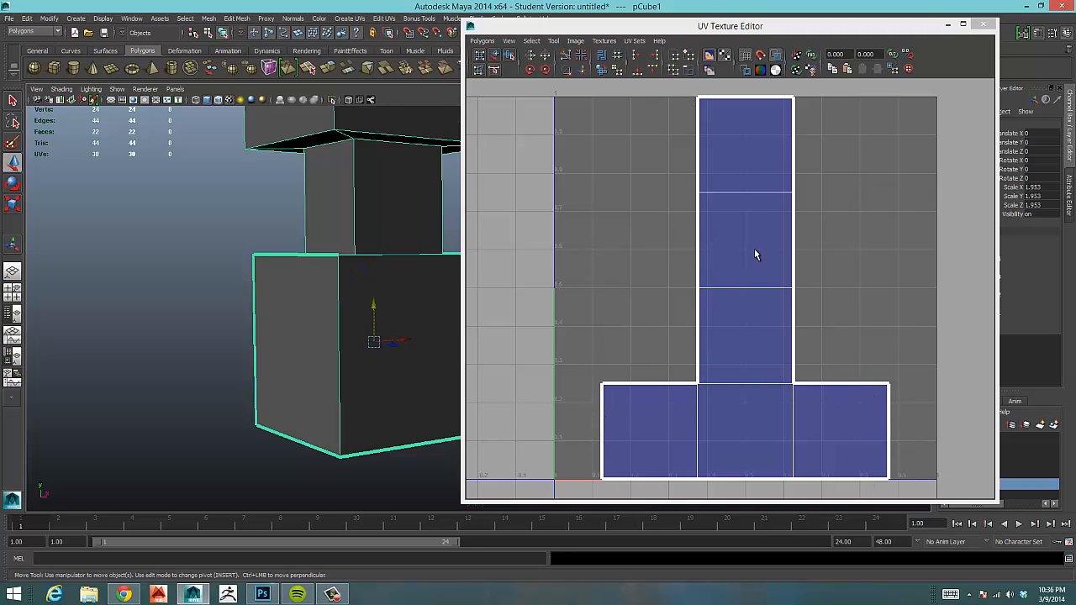
pyautogui.moveTo(291, 248)
pyautogui.keyDown('alt'); pyautogui.mouseDown()
pyautogui.moveTo(300, 258)
pyautogui.moveTo(293, 247)
pyautogui.mouseUp(); pyautogui.keyUp('alt')
pyautogui.keyDown('alt'); pyautogui.moveTo(311, 322); pyautogui.dragTo(209, 306, button='middle'); pyautogui.keyUp('alt')
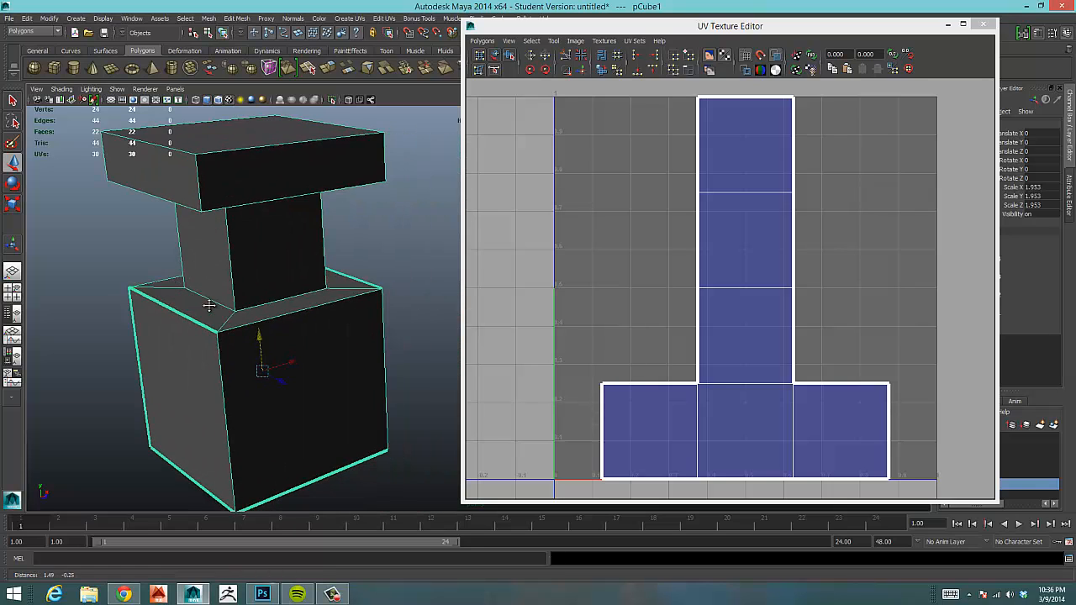
pyautogui.keyDown('alt'); pyautogui.moveTo(210, 306); pyautogui.dragTo(284, 303); pyautogui.keyUp('alt')
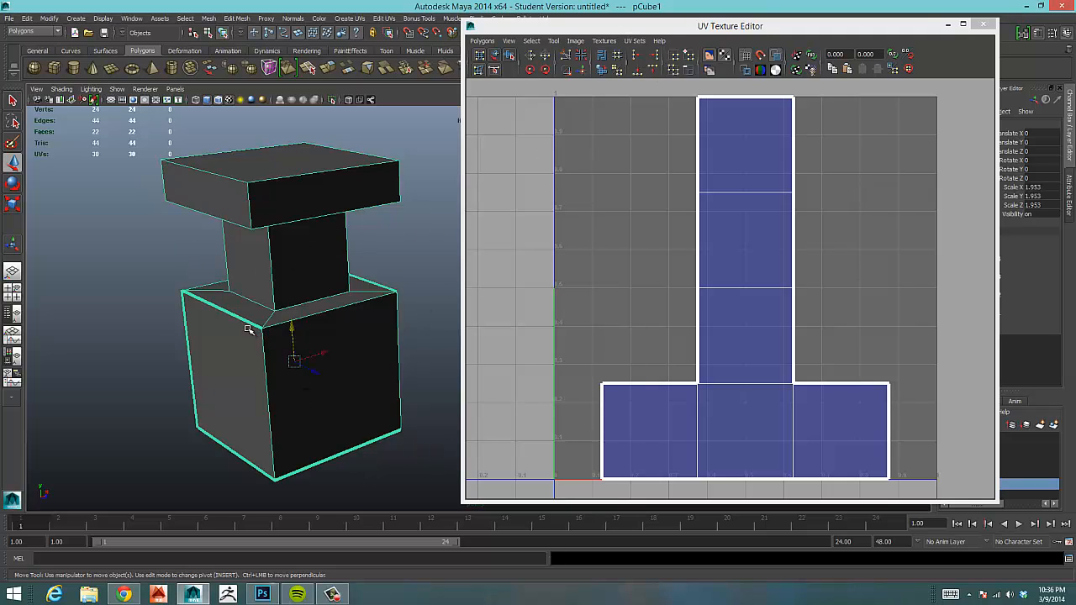
# Toggle the border edges display for the selected model and close the UV Texture Editor, keeping the model selected
pyautogui.click(104, 19)
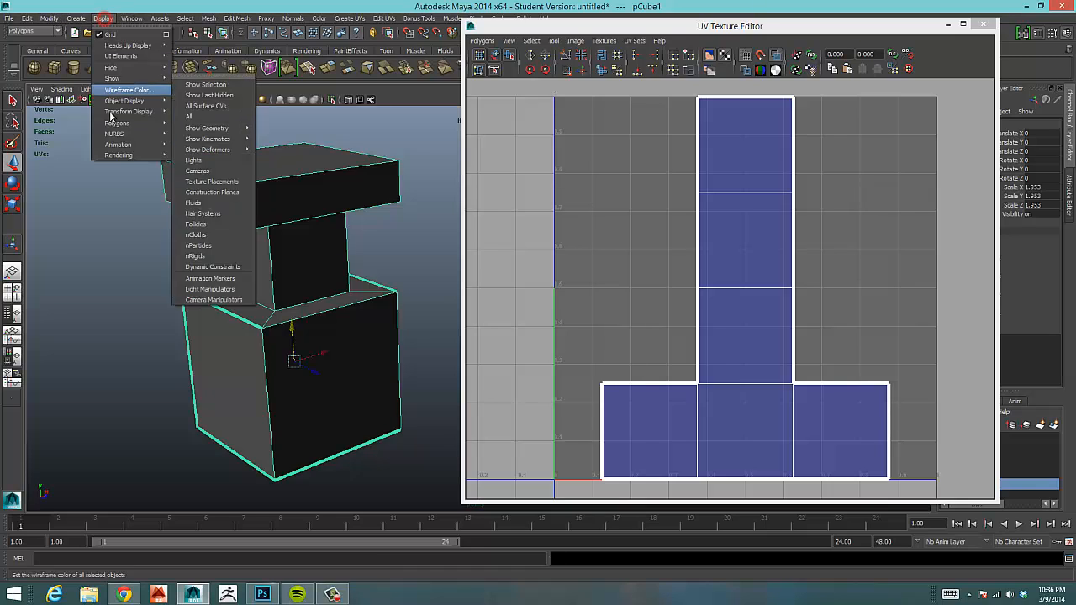
pyautogui.moveTo(126, 123)
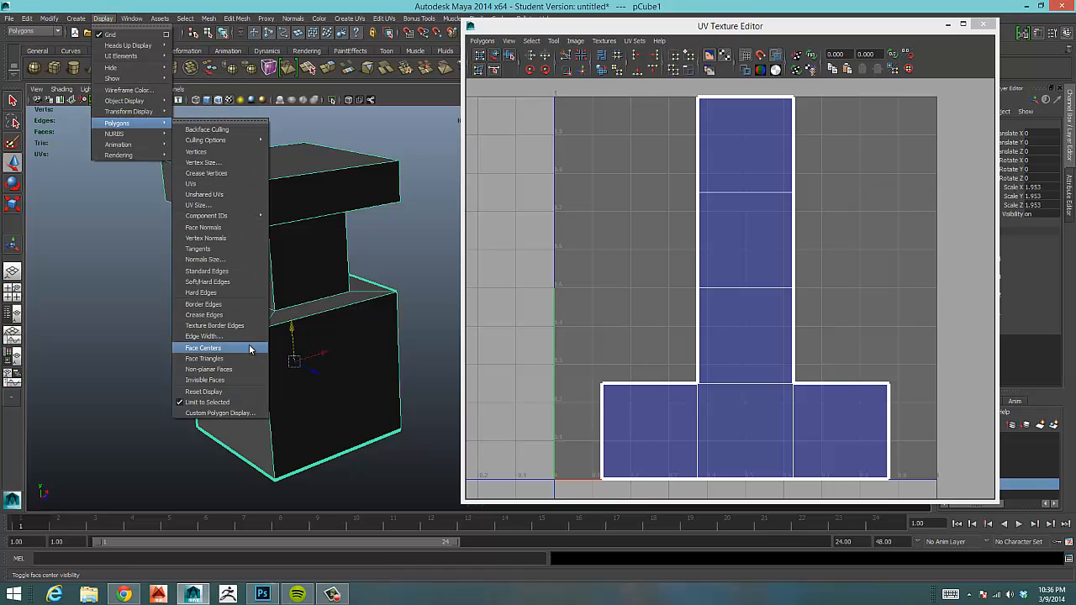
pyautogui.click(238, 305)
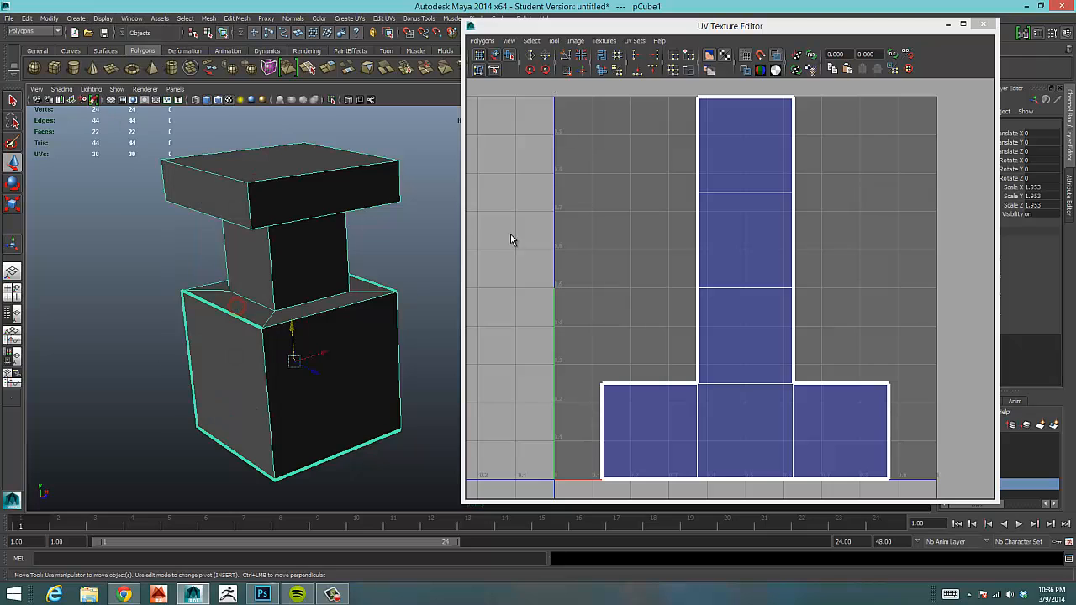
pyautogui.click(982, 25)
pyautogui.click(240, 166)
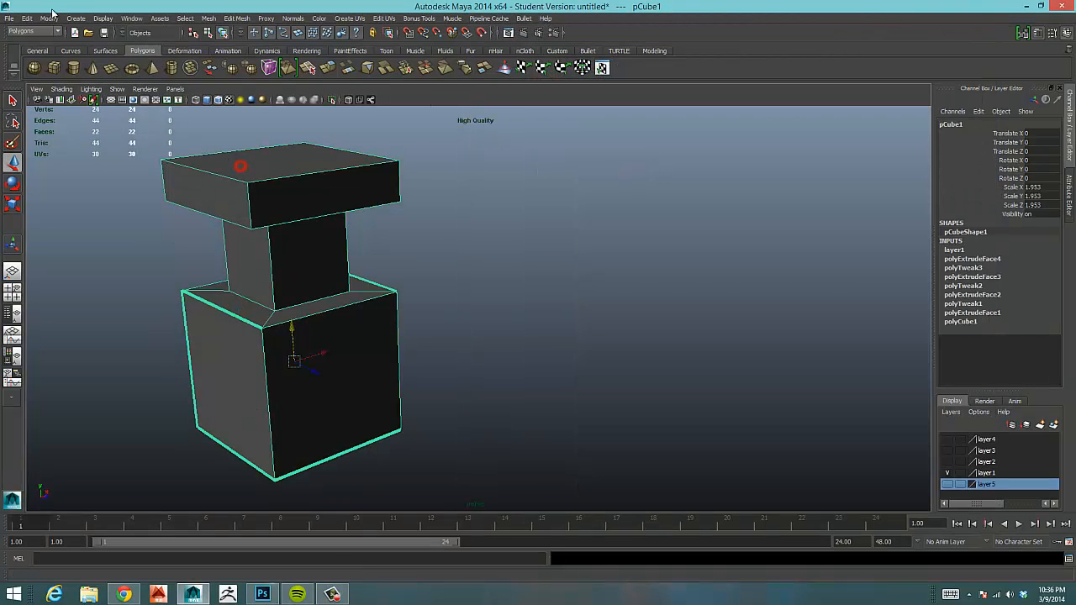
# Set the polygon display's edge width to about 3.10, deselect the model to check the borders, and close the settings
pyautogui.click(103, 18)
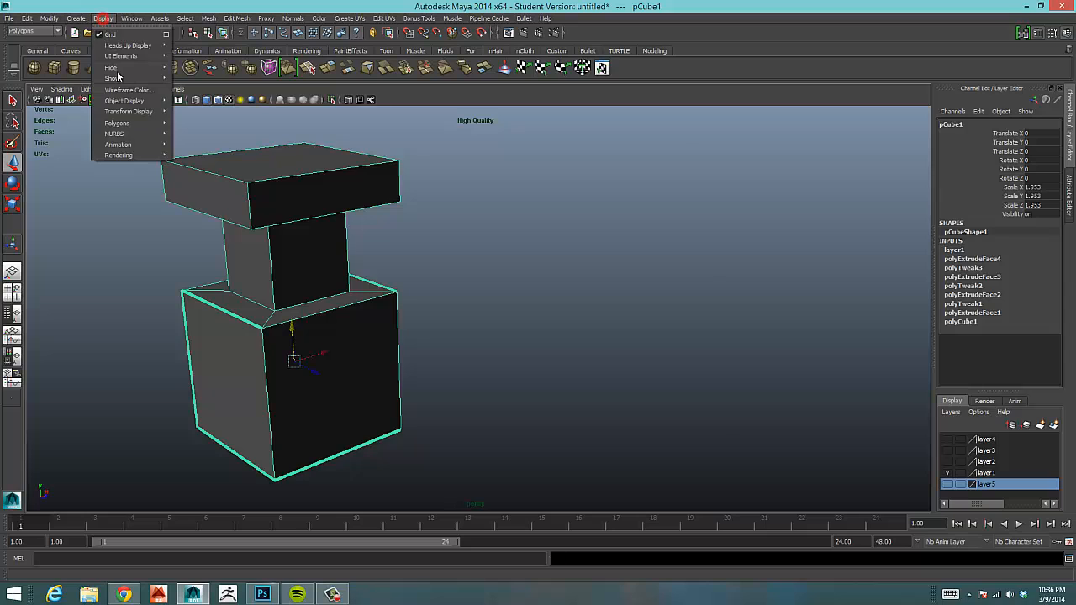
pyautogui.moveTo(135, 123)
pyautogui.click(250, 338)
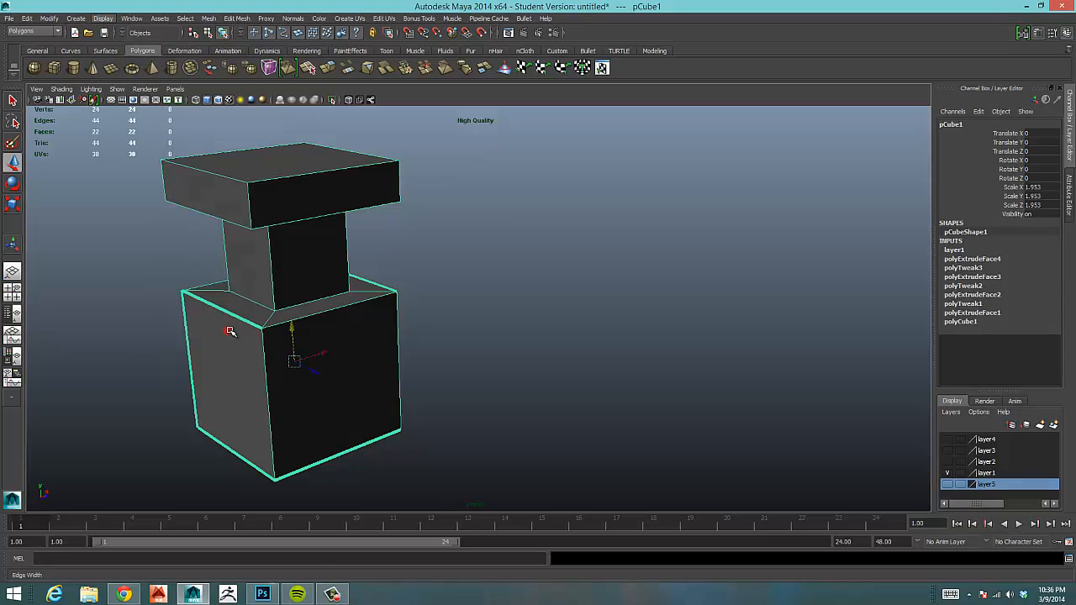
pyautogui.moveTo(428, 239); pyautogui.dragTo(441, 240)
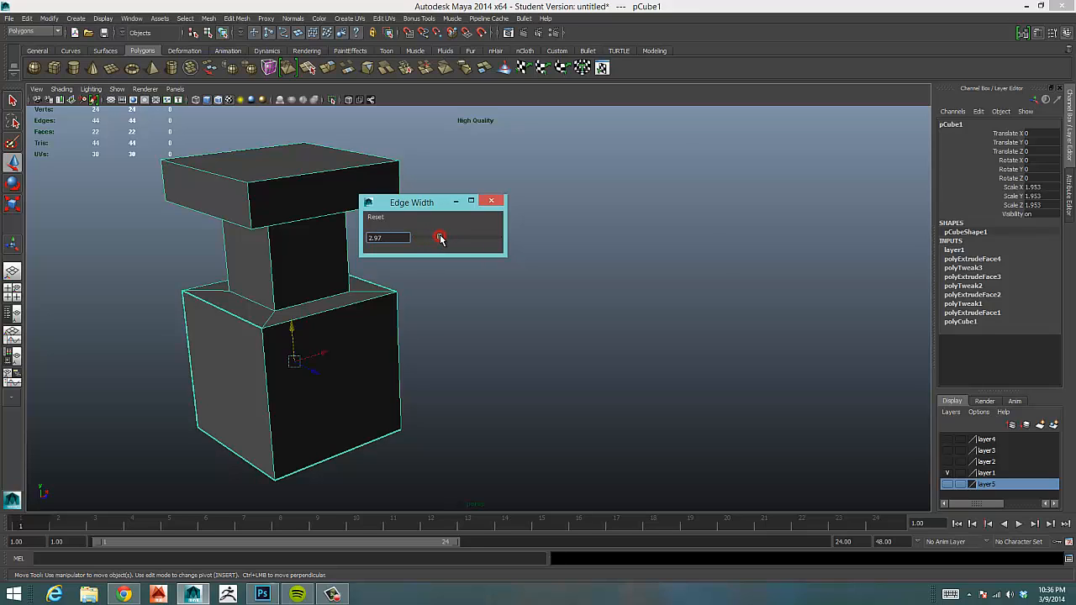
pyautogui.click(476, 304)
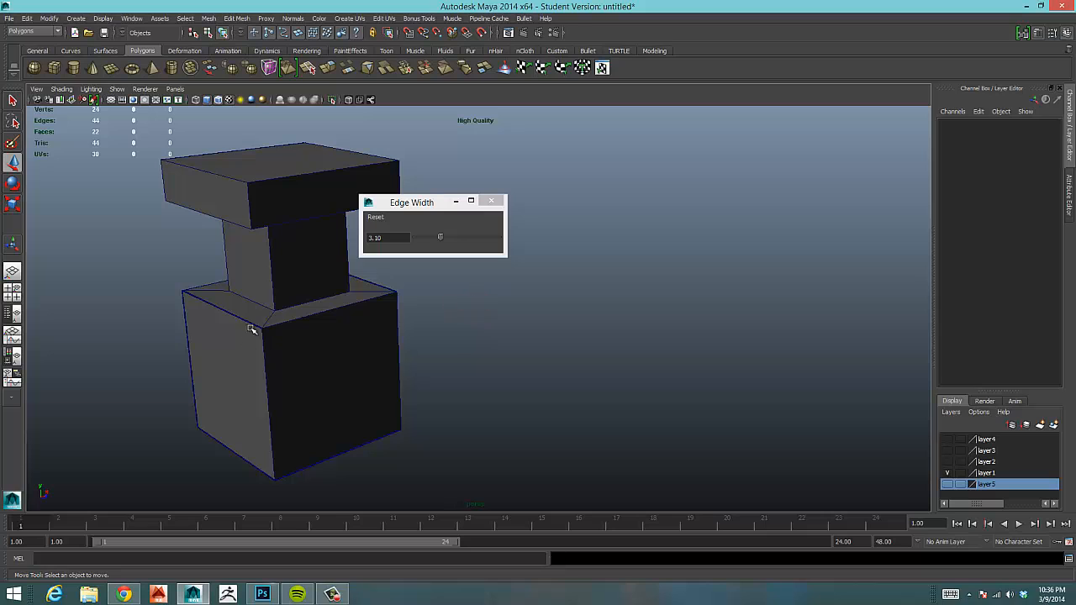
pyautogui.click(491, 202)
# Reselect the stacked-box model, reopen the UV Texture Editor, and inspect the border lines of its UV shell up close
pyautogui.click(309, 192)
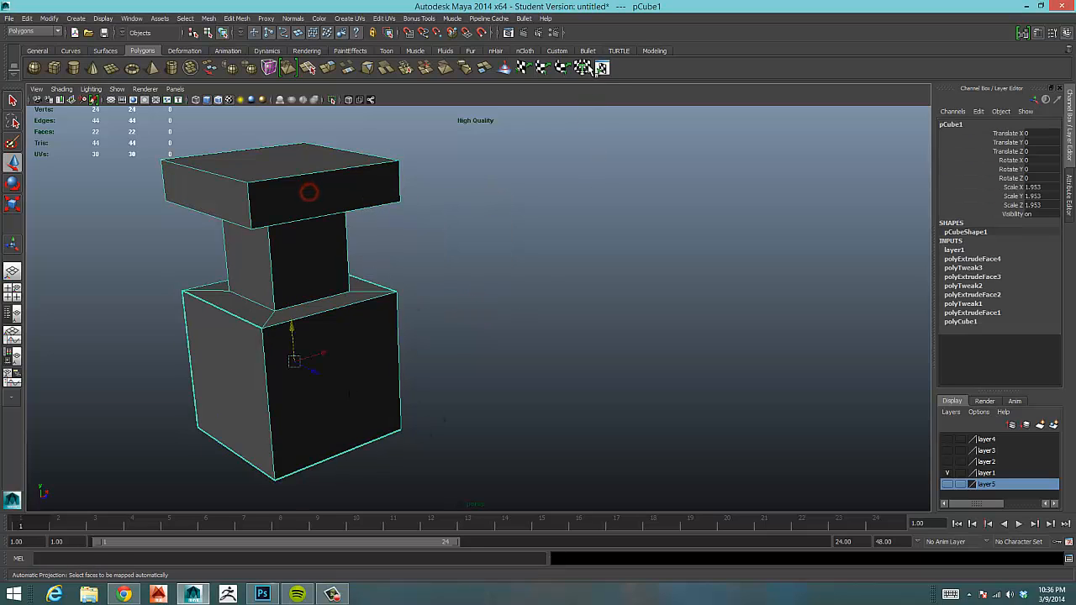
pyautogui.click(599, 67)
pyautogui.keyDown('alt'); pyautogui.moveTo(662, 351); pyautogui.dragTo(589, 247, button='middle'); pyautogui.keyUp('alt')
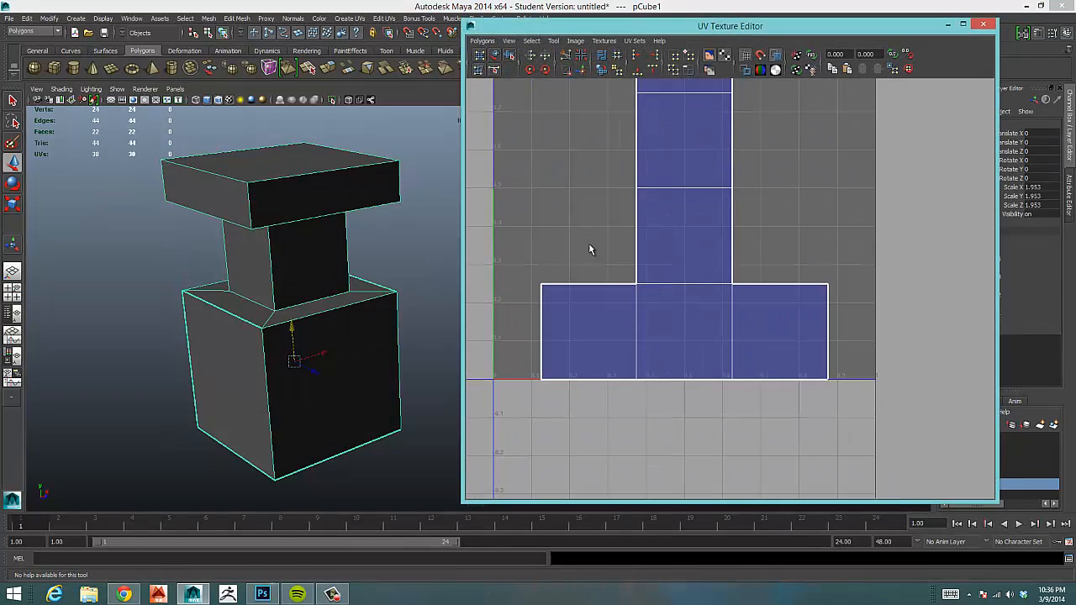
pyautogui.keyDown('alt'); pyautogui.moveTo(588, 248); pyautogui.dragTo(832, 279, button='right'); pyautogui.keyUp('alt')
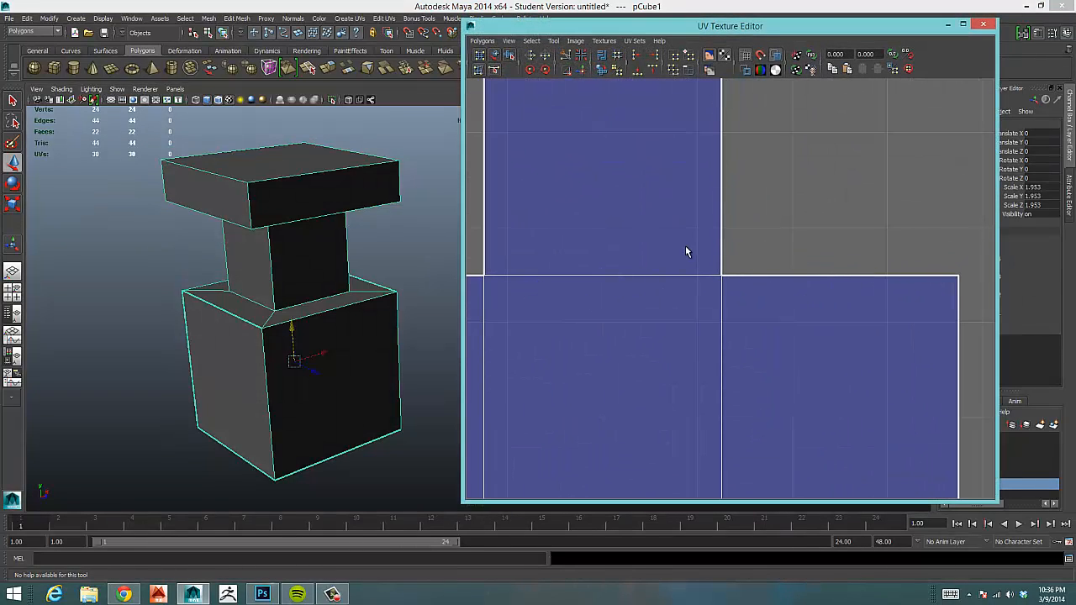
pyautogui.keyDown('alt'); pyautogui.moveTo(685, 252); pyautogui.dragTo(618, 291, button='middle'); pyautogui.keyUp('alt')
pyautogui.keyDown('alt'); pyautogui.moveTo(738, 254); pyautogui.dragTo(866, 226, button='middle'); pyautogui.keyUp('alt')
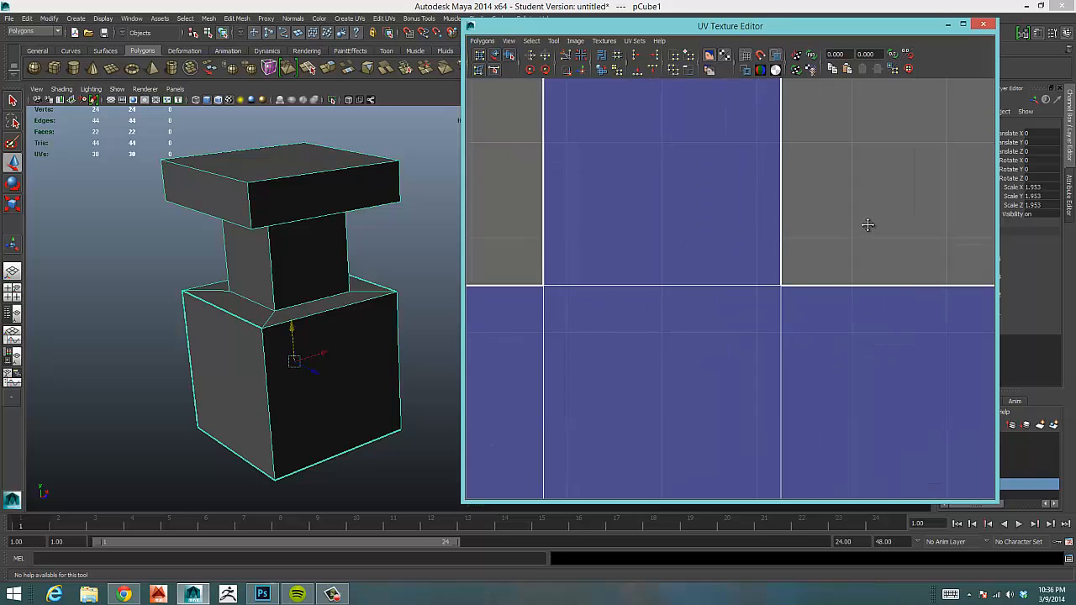
pyautogui.keyDown('alt'); pyautogui.moveTo(889, 224); pyautogui.dragTo(706, 233, button='right'); pyautogui.keyUp('alt')
pyautogui.keyDown('alt'); pyautogui.moveTo(793, 226); pyautogui.dragTo(592, 245, button='right'); pyautogui.keyUp('alt')
pyautogui.keyDown('alt'); pyautogui.moveTo(665, 247); pyautogui.dragTo(660, 286, button='middle'); pyautogui.keyUp('alt')
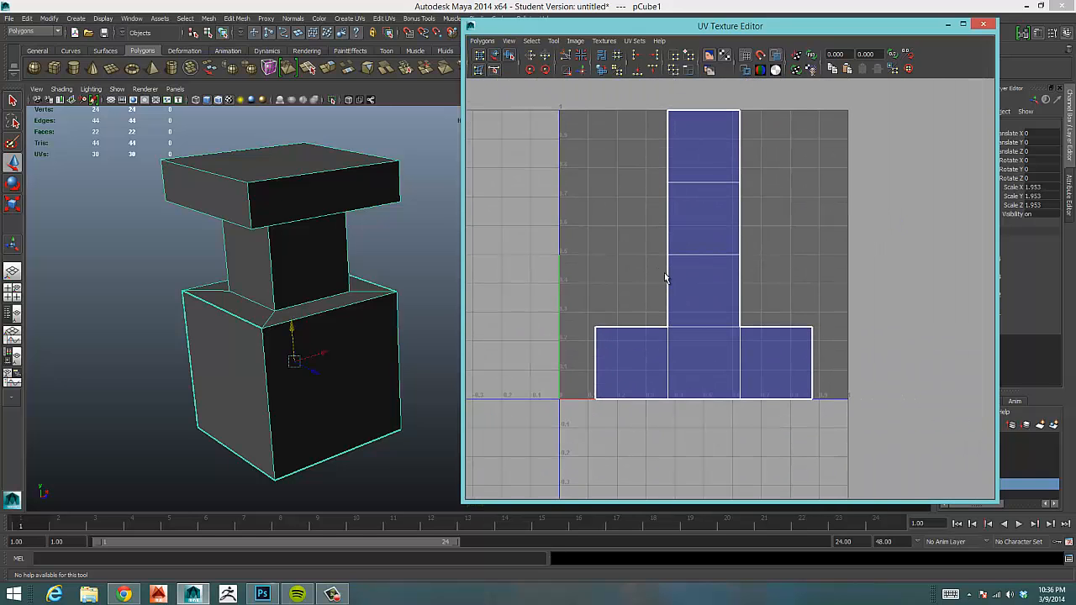
# Narrow the UV Texture Editor window and reposition it clear of the stacked-box model
pyautogui.keyDown('alt'); pyautogui.moveTo(294, 271); pyautogui.dragTo(336, 227); pyautogui.keyUp('alt')
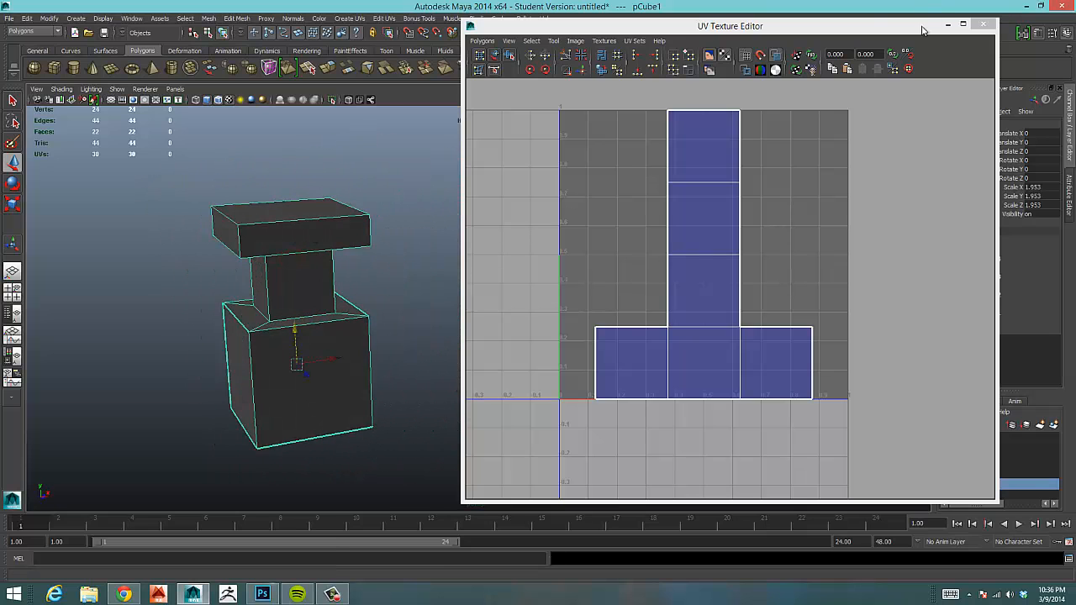
pyautogui.moveTo(929, 26); pyautogui.dragTo(980, 28)
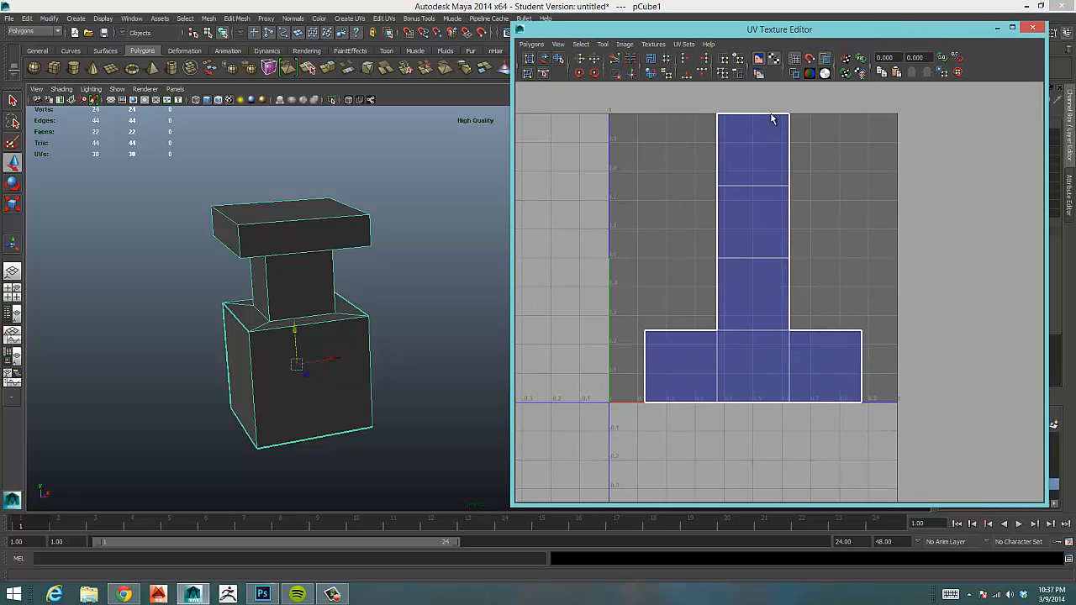
pyautogui.moveTo(514, 180); pyautogui.dragTo(623, 168)
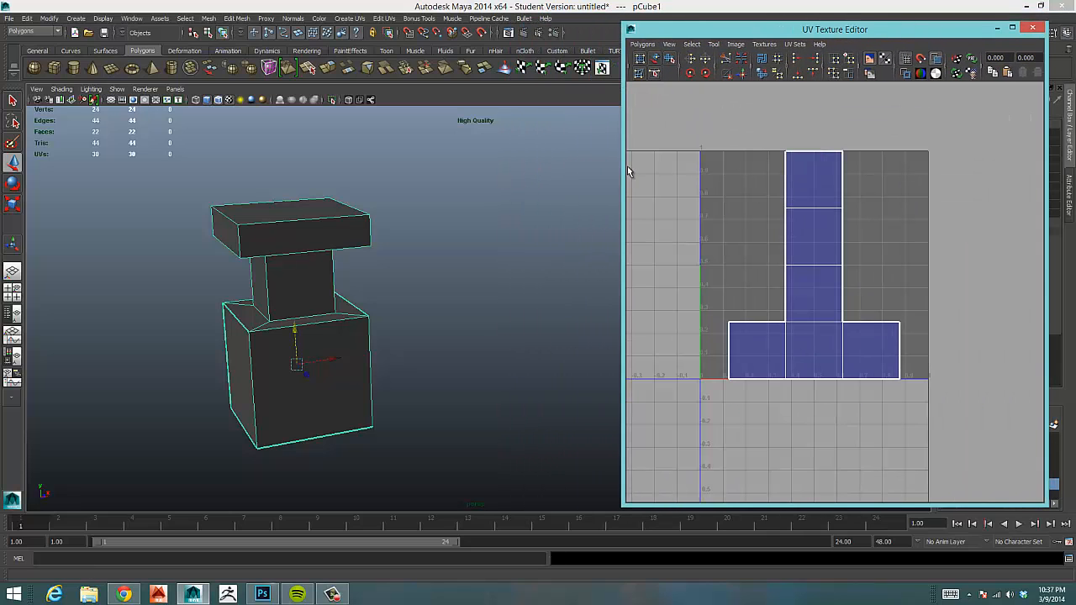
pyautogui.moveTo(760, 24); pyautogui.dragTo(744, 47)
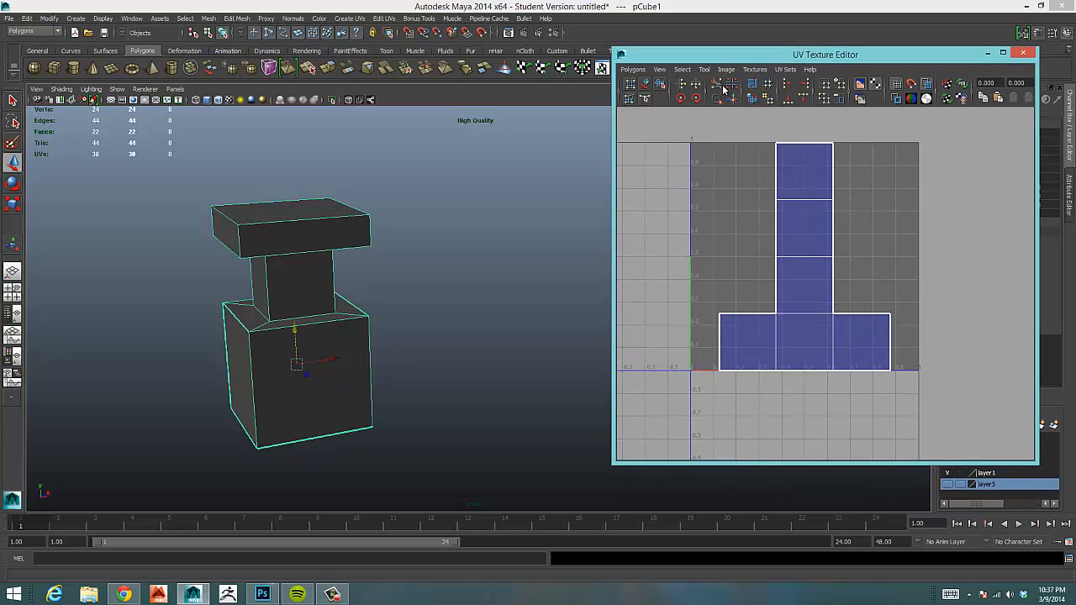
# Examine the top, neck and lower box of the model from several angles against the UV layout
pyautogui.keyDown('alt'); pyautogui.moveTo(281, 298); pyautogui.dragTo(292, 312); pyautogui.keyUp('alt')
pyautogui.keyDown('alt'); pyautogui.moveTo(301, 296); pyautogui.dragTo(349, 275, button='middle'); pyautogui.keyUp('alt')
pyautogui.keyDown('alt'); pyautogui.moveTo(301, 292); pyautogui.dragTo(388, 285, button='right'); pyautogui.keyUp('alt')
pyautogui.keyDown('alt'); pyautogui.moveTo(422, 285); pyautogui.dragTo(450, 288, button='middle'); pyautogui.keyUp('alt')
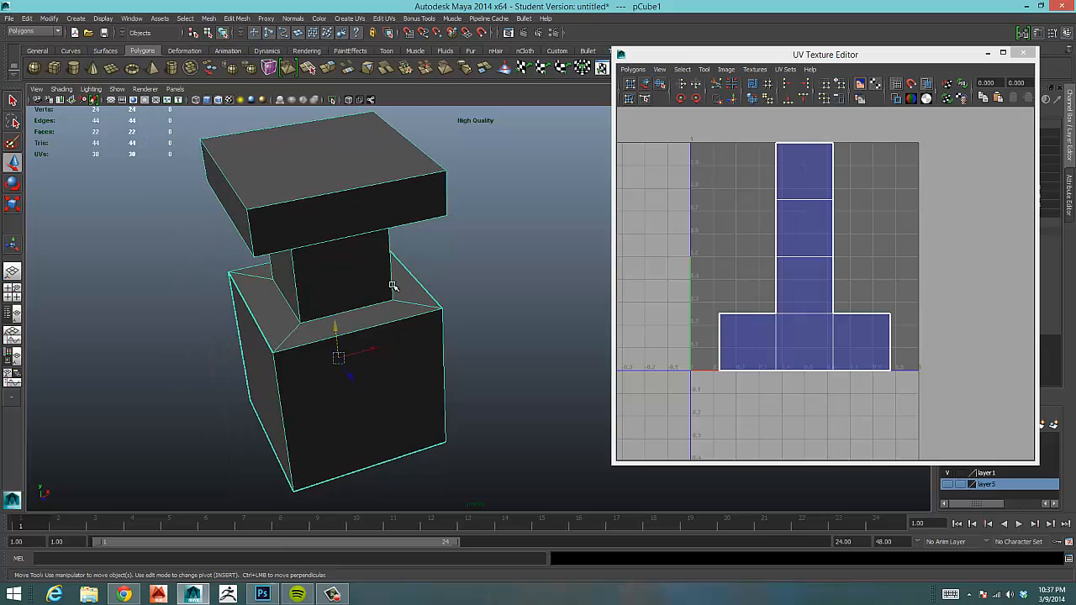
pyautogui.keyDown('alt'); pyautogui.moveTo(391, 288); pyautogui.dragTo(364, 289, button='right'); pyautogui.keyUp('alt')
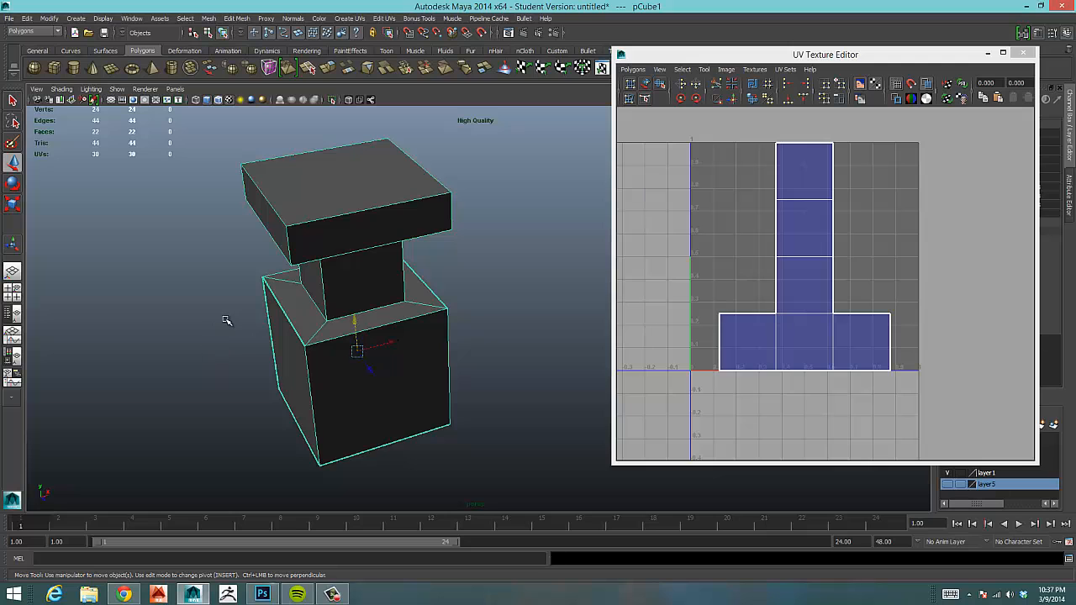
pyautogui.keyDown('alt'); pyautogui.moveTo(205, 365); pyautogui.dragTo(222, 338); pyautogui.keyUp('alt')
pyautogui.scroll(-2, 353, 288)
pyautogui.moveTo(370, 294)
pyautogui.keyDown('alt'); pyautogui.mouseDown()
pyautogui.moveTo(344, 313)
pyautogui.moveTo(373, 312)
pyautogui.moveTo(329, 308)
pyautogui.moveTo(379, 293)
pyautogui.moveTo(389, 303)
pyautogui.mouseUp(); pyautogui.keyUp('alt')
pyautogui.scroll(-1, 521, 231)
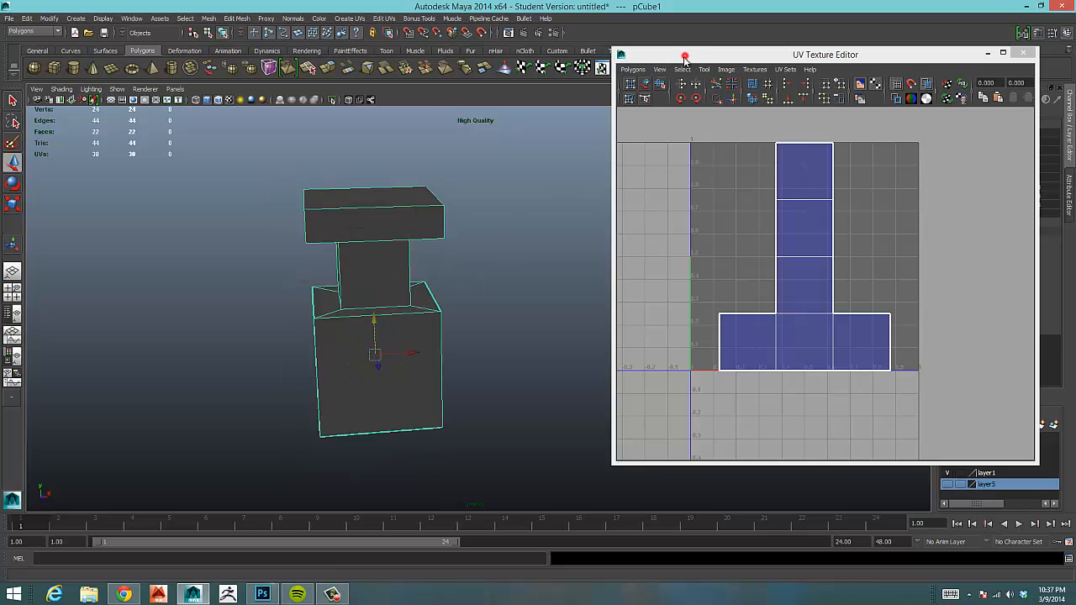
# Move the UV Texture Editor closer to the model and frame the boxes' front and side faces next to it
pyautogui.moveTo(685, 58); pyautogui.dragTo(599, 102)
pyautogui.keyDown('alt'); pyautogui.moveTo(287, 261); pyautogui.dragTo(401, 248, button='right'); pyautogui.keyUp('alt')
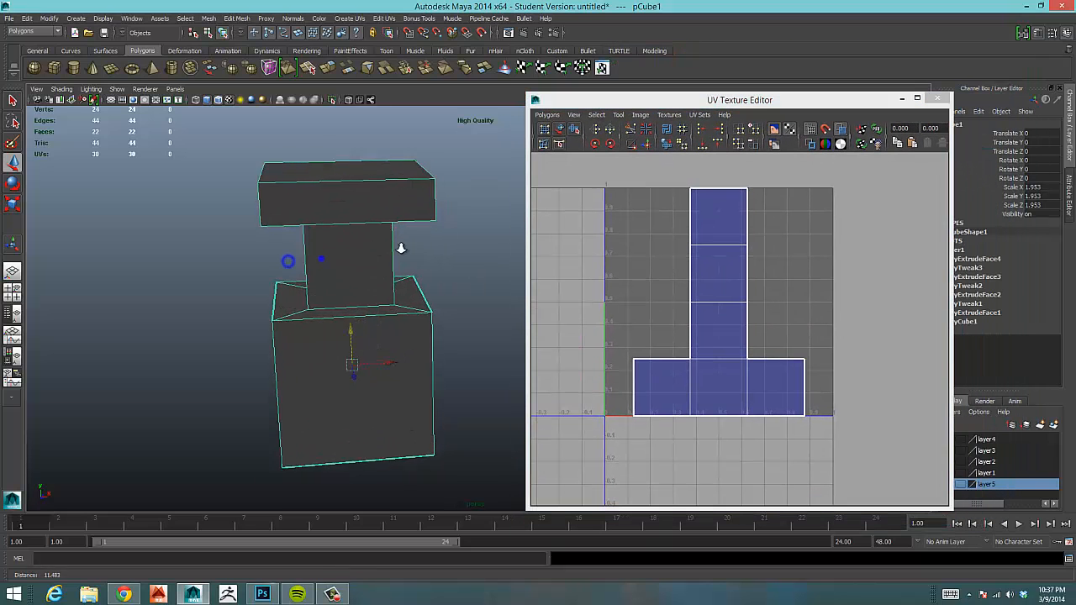
pyautogui.keyDown('alt'); pyautogui.moveTo(401, 248); pyautogui.dragTo(345, 241); pyautogui.keyUp('alt')
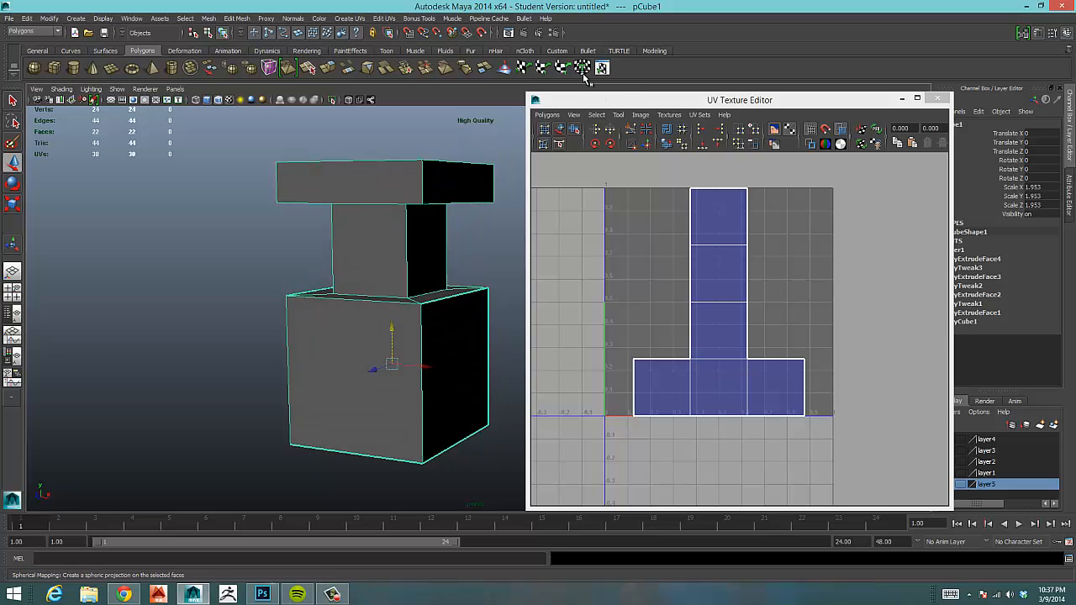
pyautogui.keyDown('alt'); pyautogui.moveTo(435, 243); pyautogui.dragTo(350, 258, button='middle'); pyautogui.keyUp('alt')
pyautogui.keyDown('alt'); pyautogui.moveTo(350, 258); pyautogui.dragTo(317, 278); pyautogui.keyUp('alt')
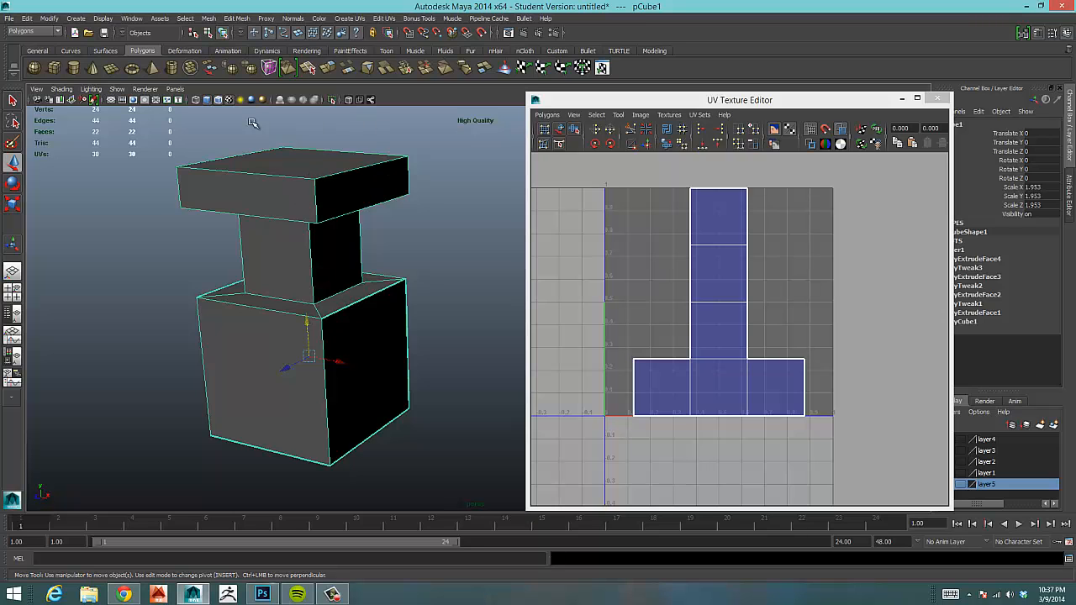
# Apply automatic UV mapping to the stacked-box model, shift the UV Texture Editor clear of it, and clear the selection
pyautogui.moveTo(605, 100); pyautogui.dragTo(503, 106)
pyautogui.click(581, 67)
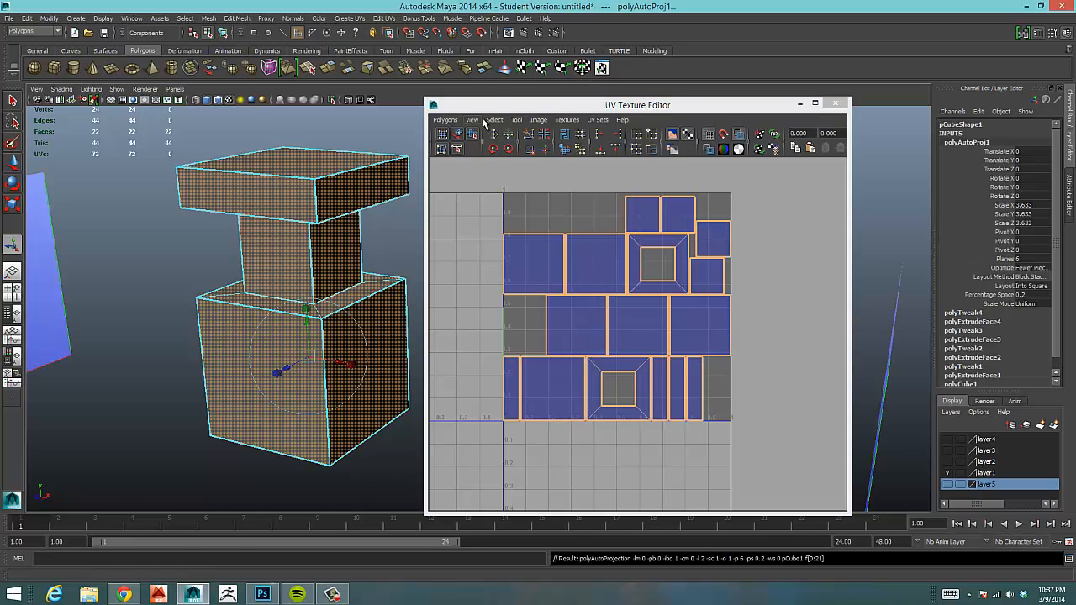
pyautogui.moveTo(509, 105); pyautogui.dragTo(568, 54)
pyautogui.click(430, 398)
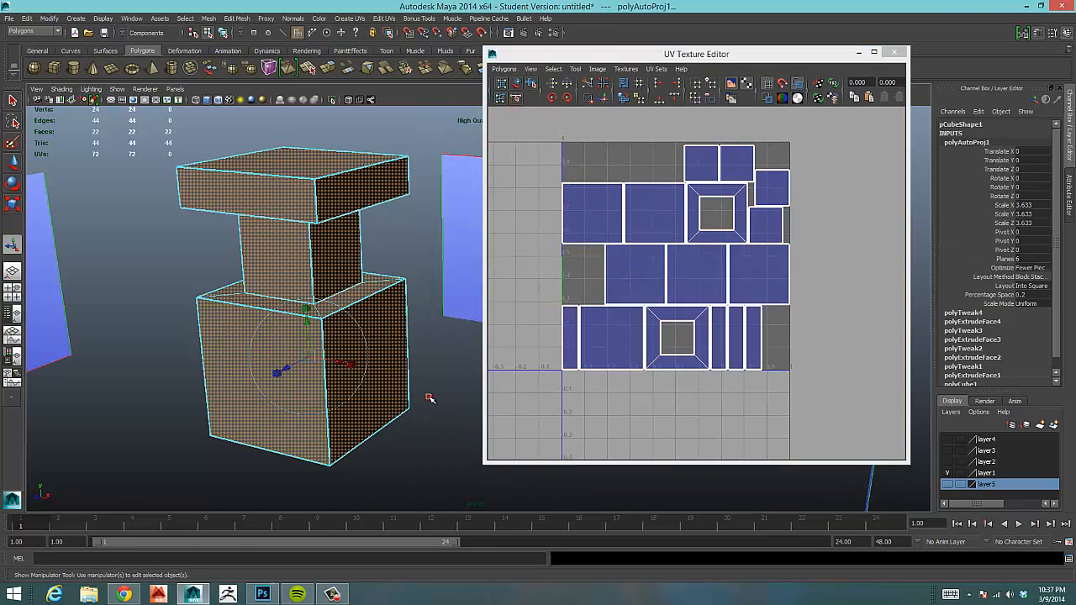
# Examine the model's bordered edges from several angles against its separate UV shells, hiding the UV Texture Editor briefly for an unobstructed view
pyautogui.keyDown('alt'); pyautogui.moveTo(183, 407); pyautogui.dragTo(277, 395, button='right'); pyautogui.keyUp('alt')
pyautogui.keyDown('alt'); pyautogui.moveTo(644, 290); pyautogui.dragTo(706, 285, button='right'); pyautogui.keyUp('alt')
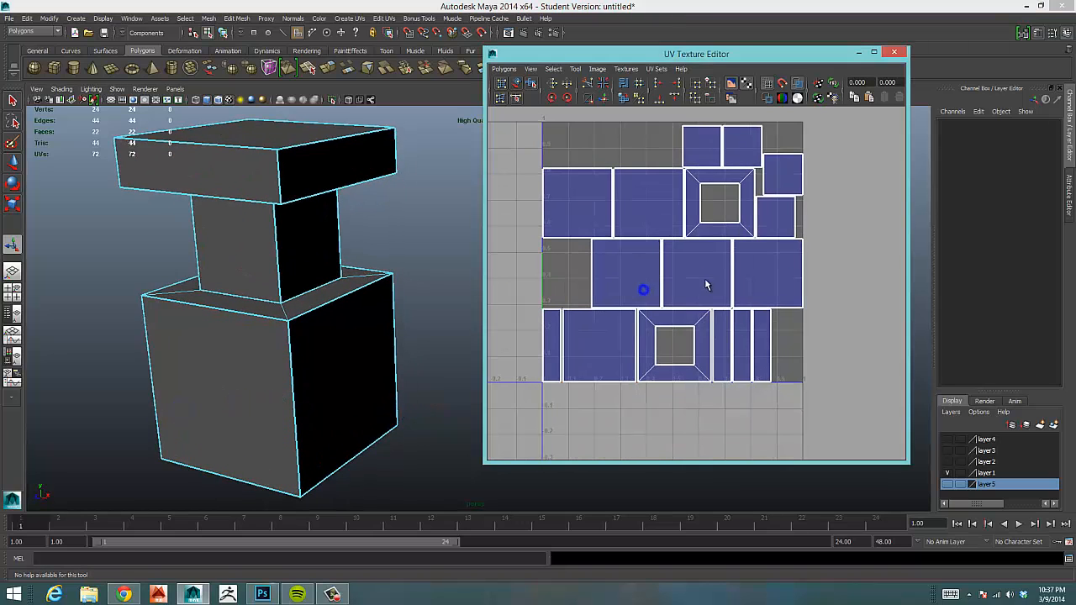
pyautogui.click(286, 304)
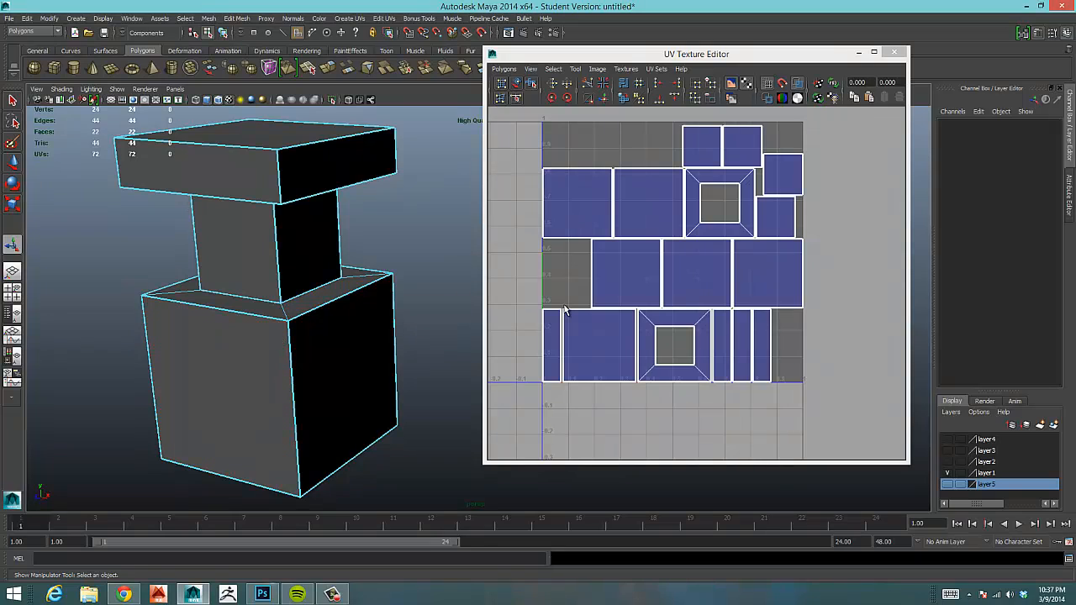
pyautogui.keyDown('alt'); pyautogui.moveTo(450, 238); pyautogui.dragTo(357, 205); pyautogui.keyUp('alt')
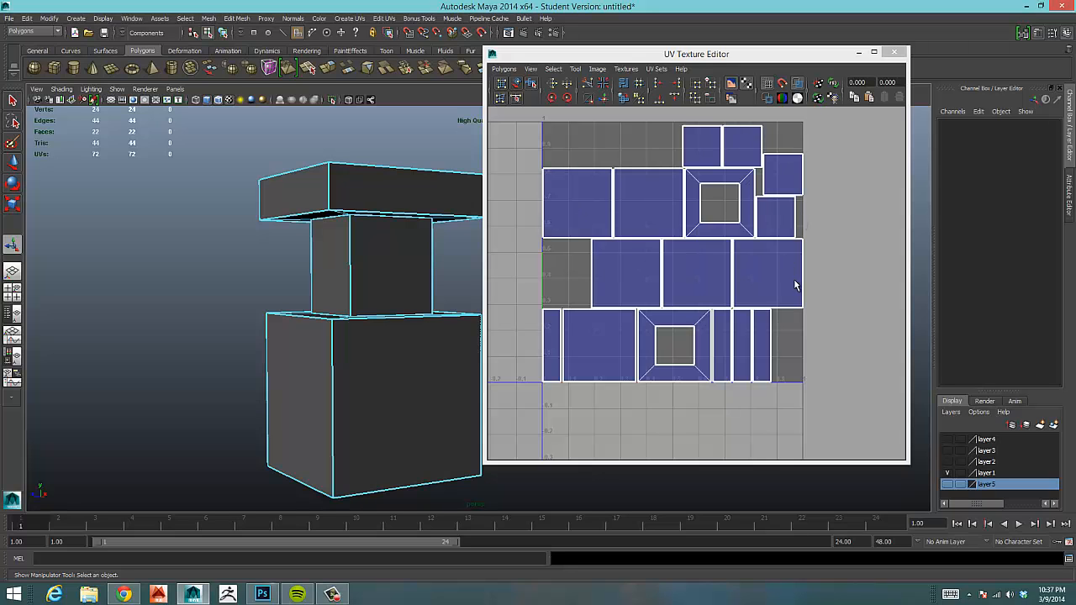
pyautogui.click(858, 53)
pyautogui.keyDown('alt'); pyautogui.moveTo(567, 175); pyautogui.dragTo(707, 221); pyautogui.keyUp('alt')
pyautogui.keyDown('alt'); pyautogui.moveTo(707, 222); pyautogui.dragTo(740, 221, button='middle'); pyautogui.keyUp('alt')
pyautogui.keyDown('alt'); pyautogui.moveTo(575, 237); pyautogui.dragTo(577, 249); pyautogui.keyUp('alt')
pyautogui.click(36, 572)
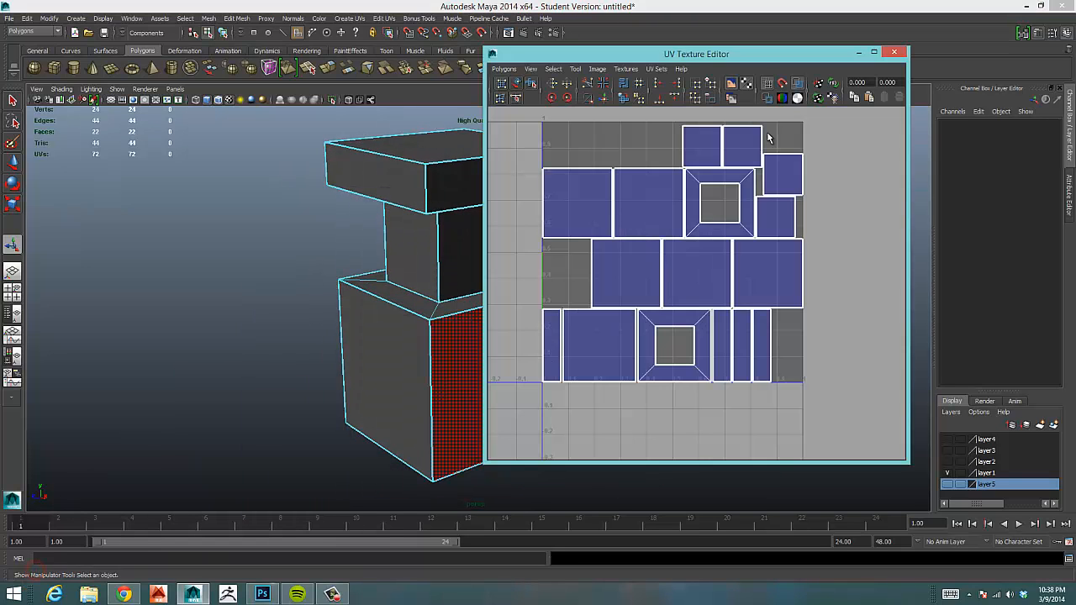
# Move the UV Texture Editor to the opposite side of the model, narrow the window, and reframe the shells inside it
pyautogui.moveTo(731, 46); pyautogui.dragTo(262, 31)
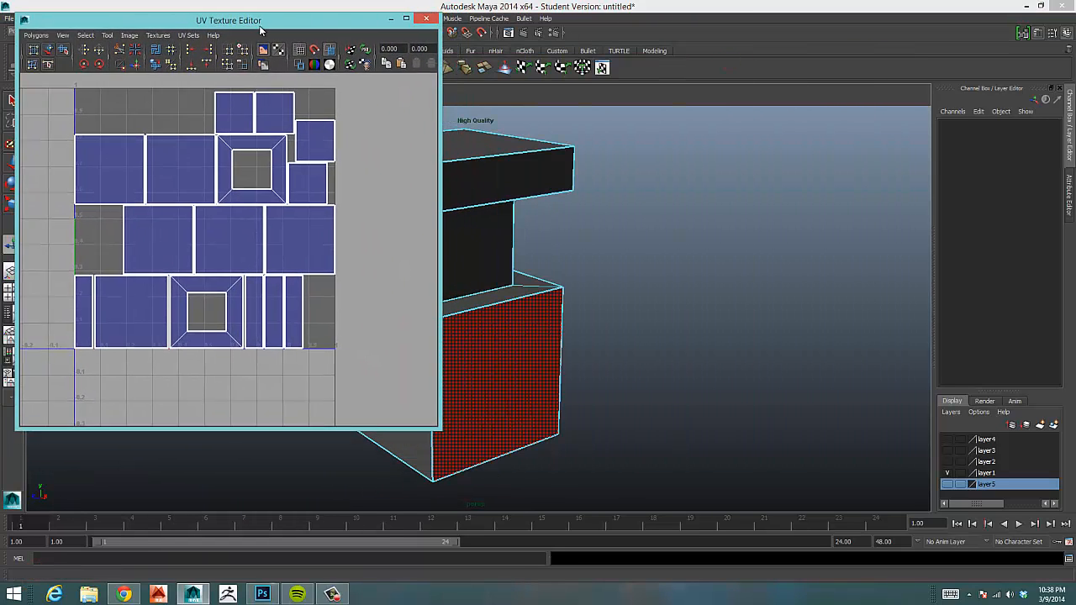
pyautogui.moveTo(440, 215); pyautogui.dragTo(340, 217)
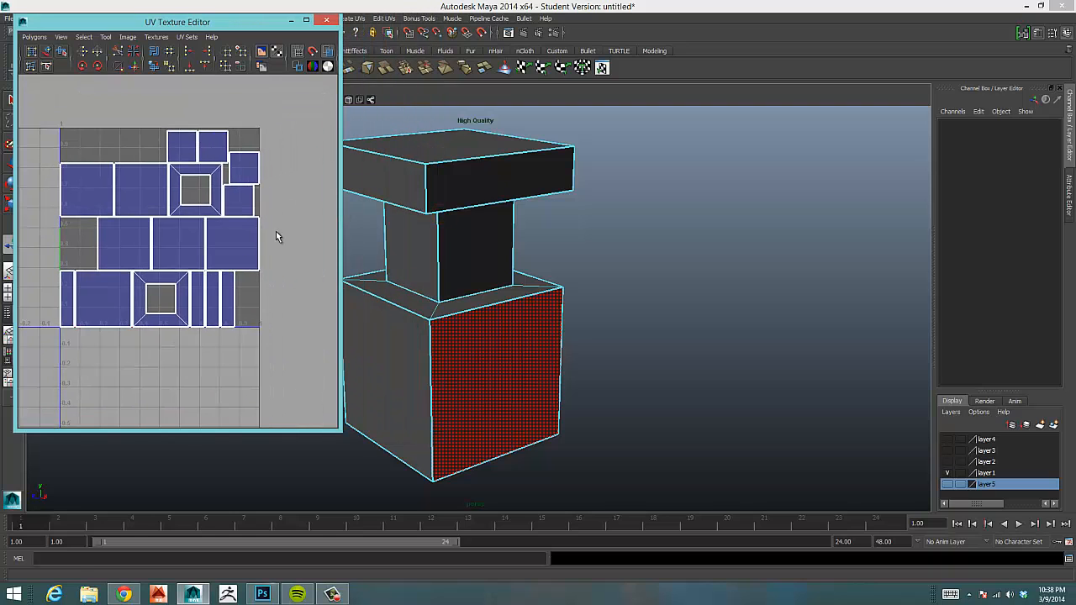
pyautogui.scroll(4, 252, 240)
pyautogui.scroll(-4, 252, 240)
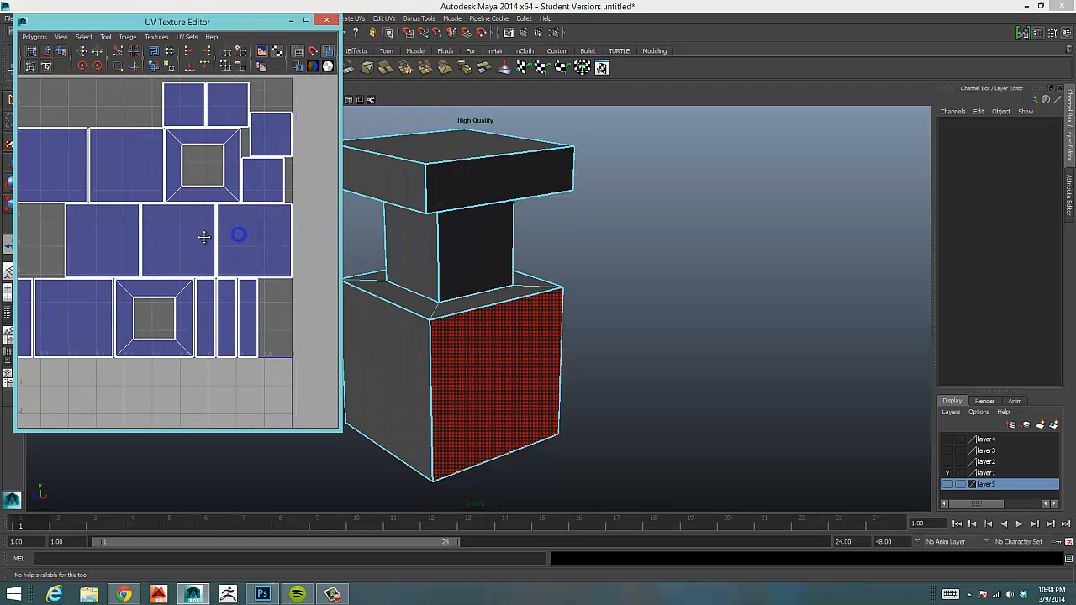
# Reselect the stacked-box model as an object and display its polyAutoProj1 settings and projection manipulator
pyautogui.moveTo(464, 267); pyautogui.dragTo(523, 260, button='right')
pyautogui.click(464, 264)
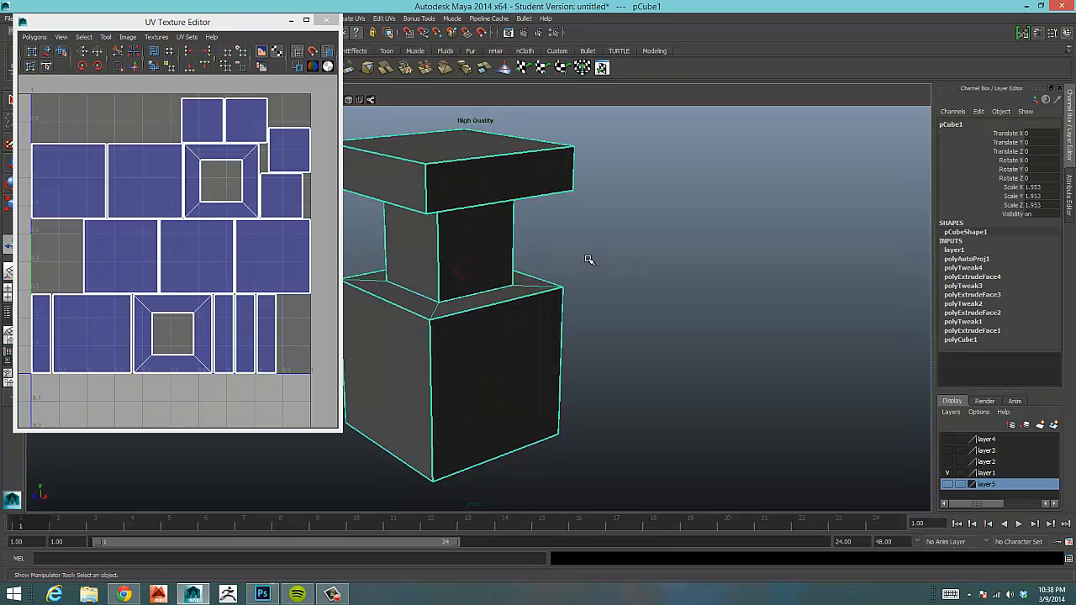
pyautogui.keyDown('alt'); pyautogui.moveTo(589, 264); pyautogui.dragTo(748, 252); pyautogui.keyUp('alt')
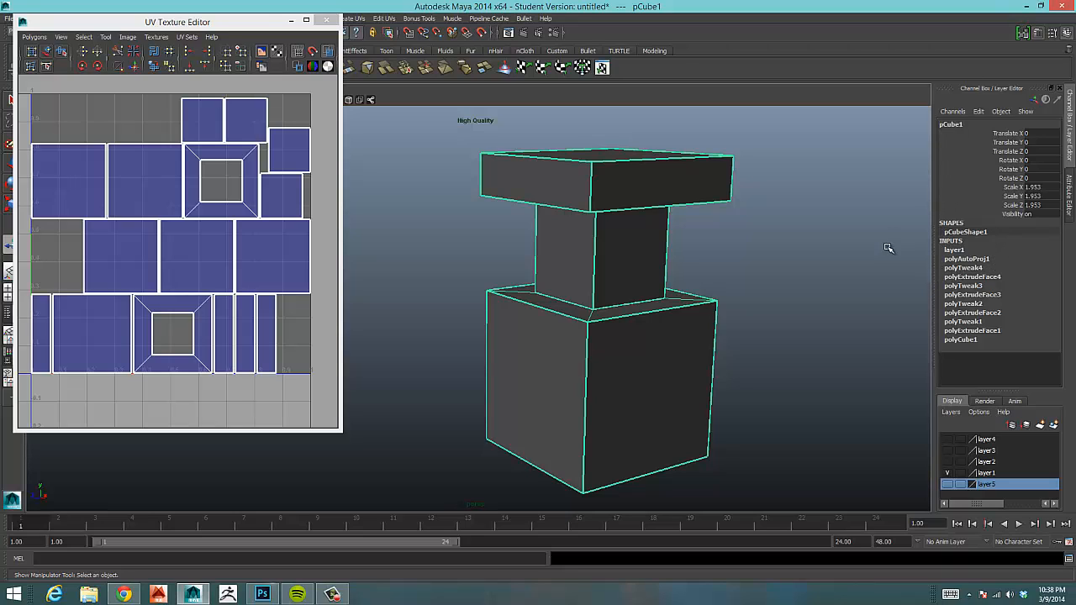
pyautogui.click(1071, 126)
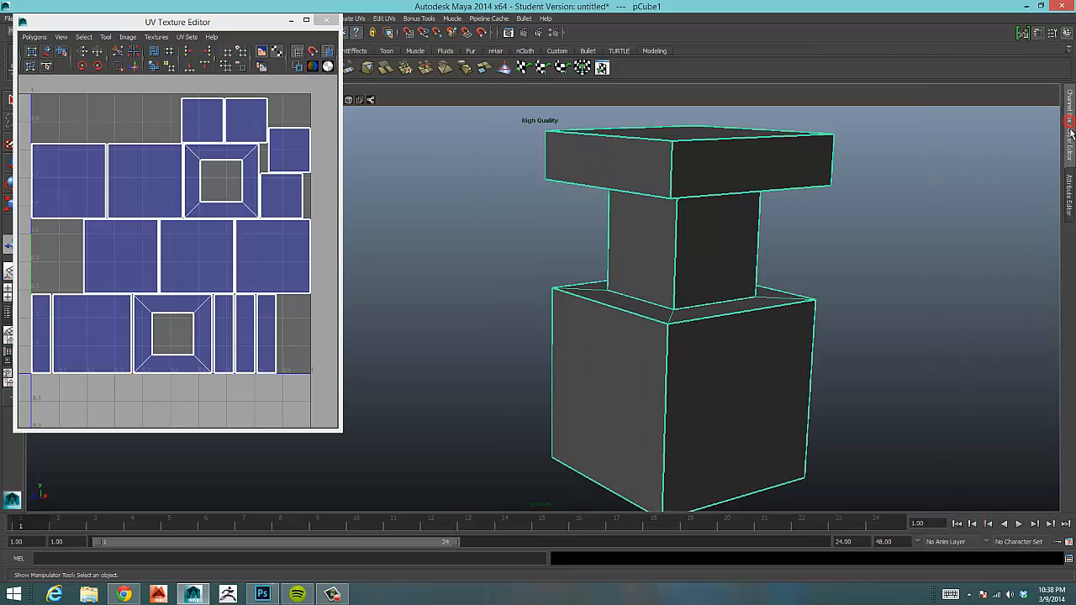
pyautogui.click(1068, 147)
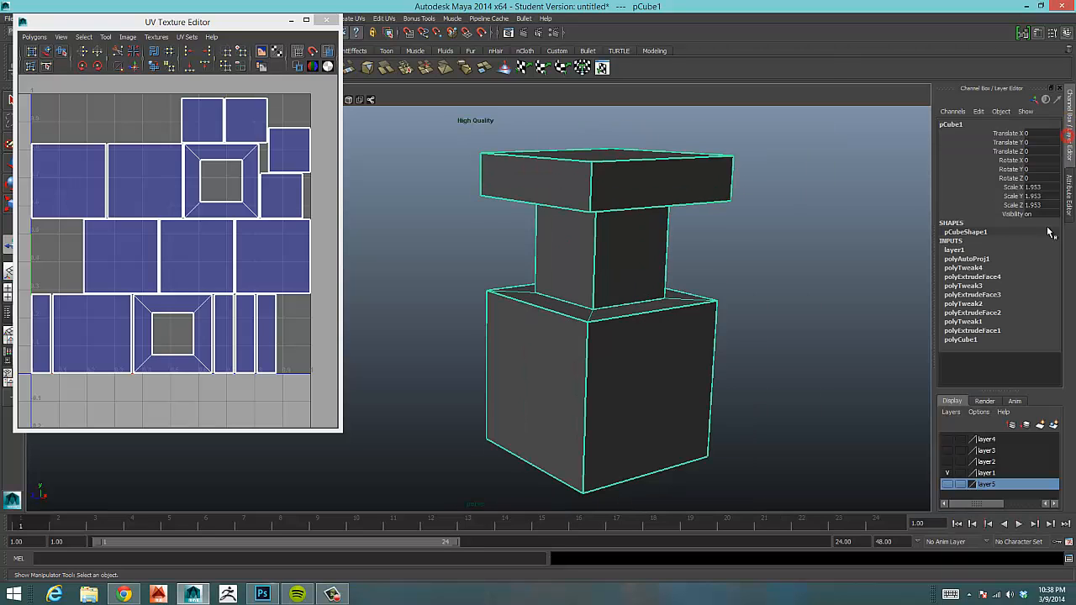
pyautogui.click(966, 260)
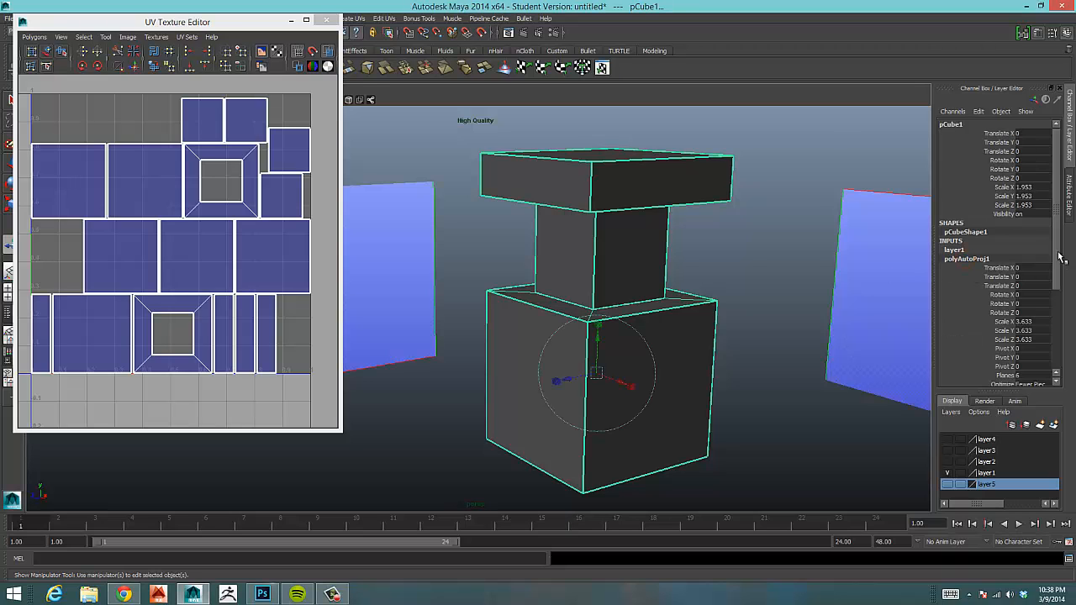
# Frame all the projection planes around the model and open the polyAutoProj1 node in the Attribute Editor
pyautogui.keyDown('alt'); pyautogui.moveTo(731, 259); pyautogui.dragTo(738, 264); pyautogui.keyUp('alt')
pyautogui.keyDown('alt'); pyautogui.moveTo(769, 257); pyautogui.dragTo(799, 252, button='right'); pyautogui.keyUp('alt')
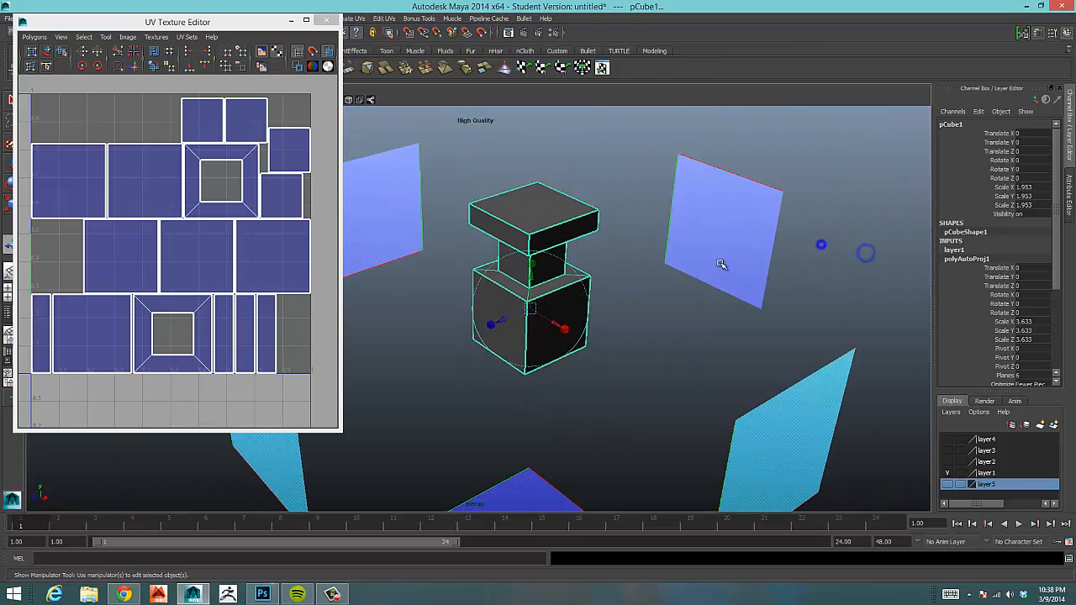
pyautogui.keyDown('alt'); pyautogui.moveTo(799, 252); pyautogui.dragTo(520, 321); pyautogui.keyUp('alt')
pyautogui.keyDown('alt'); pyautogui.moveTo(521, 320); pyautogui.dragTo(571, 291, button='middle'); pyautogui.keyUp('alt')
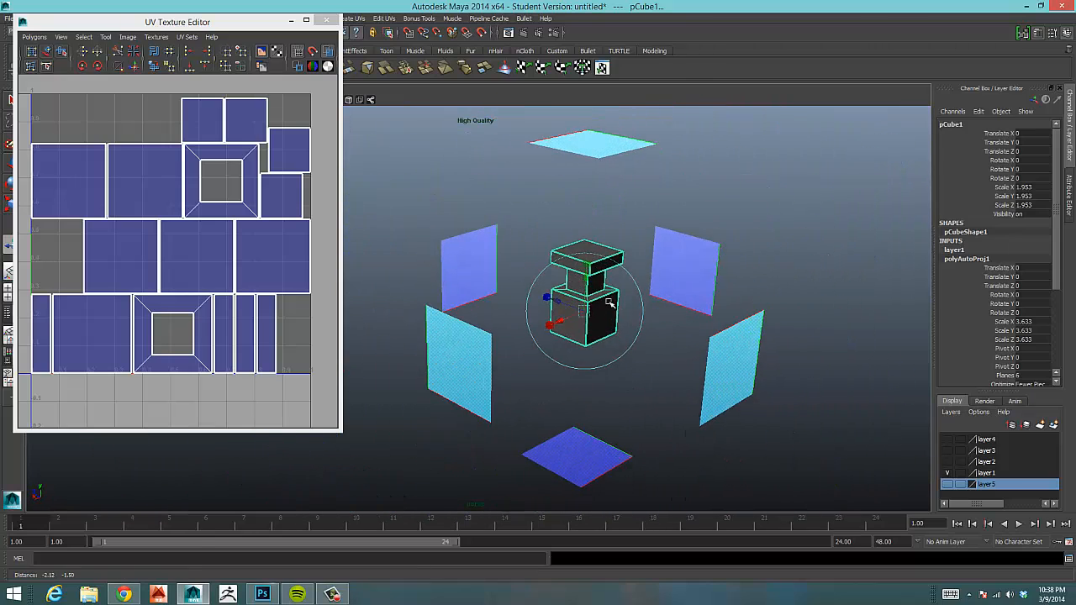
pyautogui.scroll(-4, 1061, 252)
pyautogui.scroll(-3, 1064, 277)
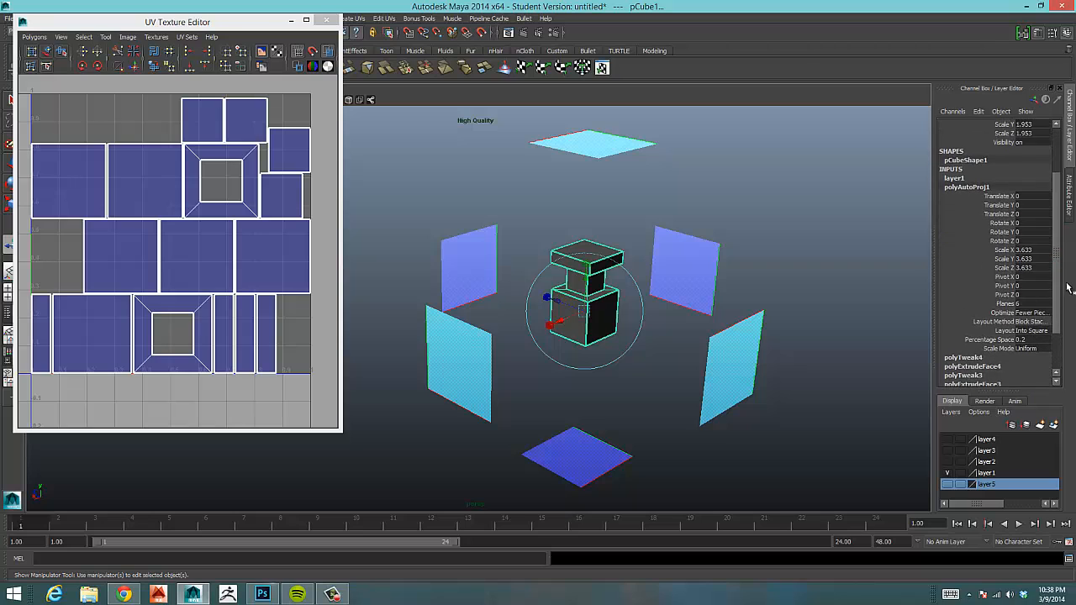
pyautogui.click(1069, 195)
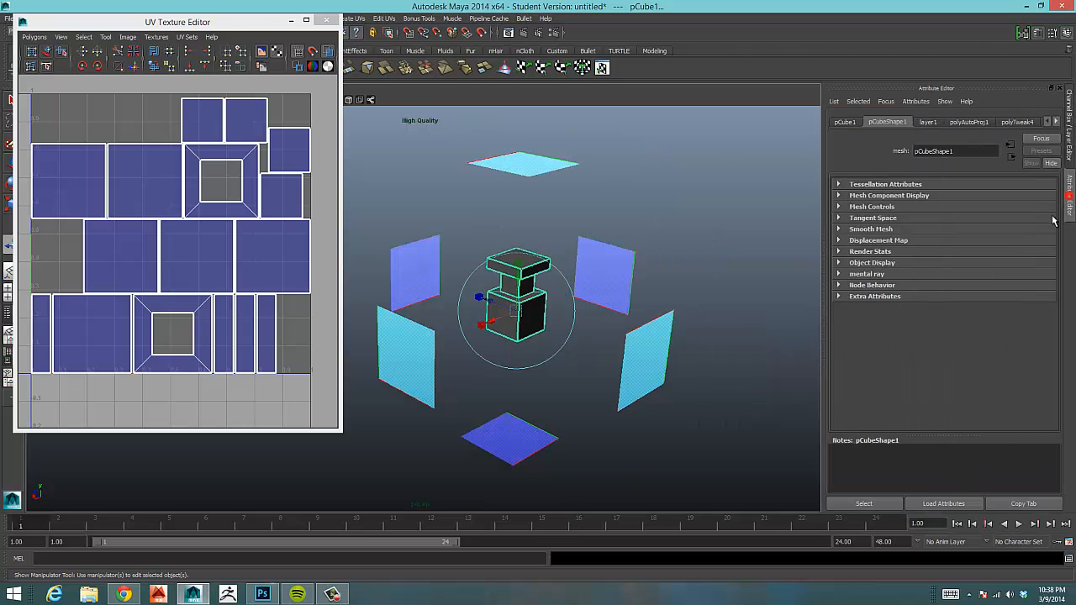
pyautogui.click(969, 122)
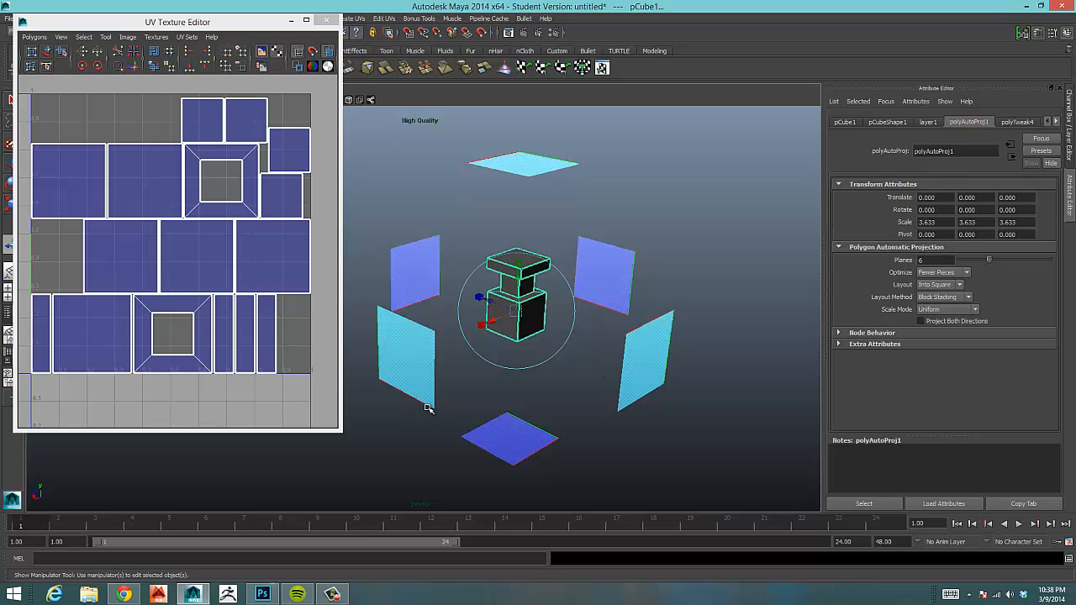
# Try the automatic projection with 5 and 3 planes, comparing the UV layouts, and restore it to 6 planes
pyautogui.keyDown('alt'); pyautogui.moveTo(428, 396); pyautogui.dragTo(482, 397, button='middle'); pyautogui.keyUp('alt')
pyautogui.keyDown('alt'); pyautogui.moveTo(482, 397); pyautogui.dragTo(711, 361); pyautogui.keyUp('alt')
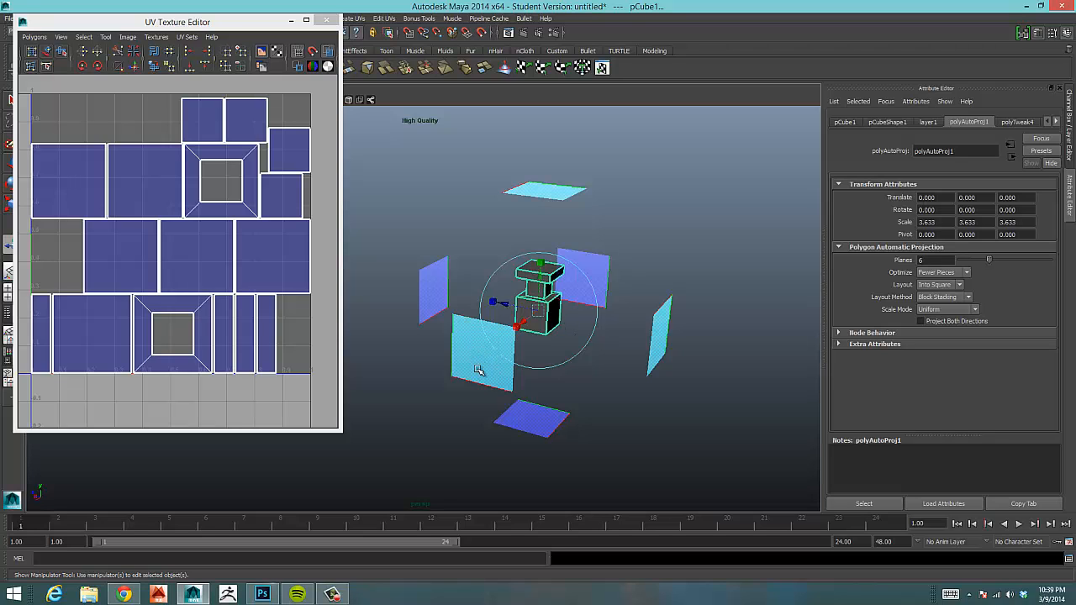
pyautogui.moveTo(578, 323); pyautogui.dragTo(605, 308)
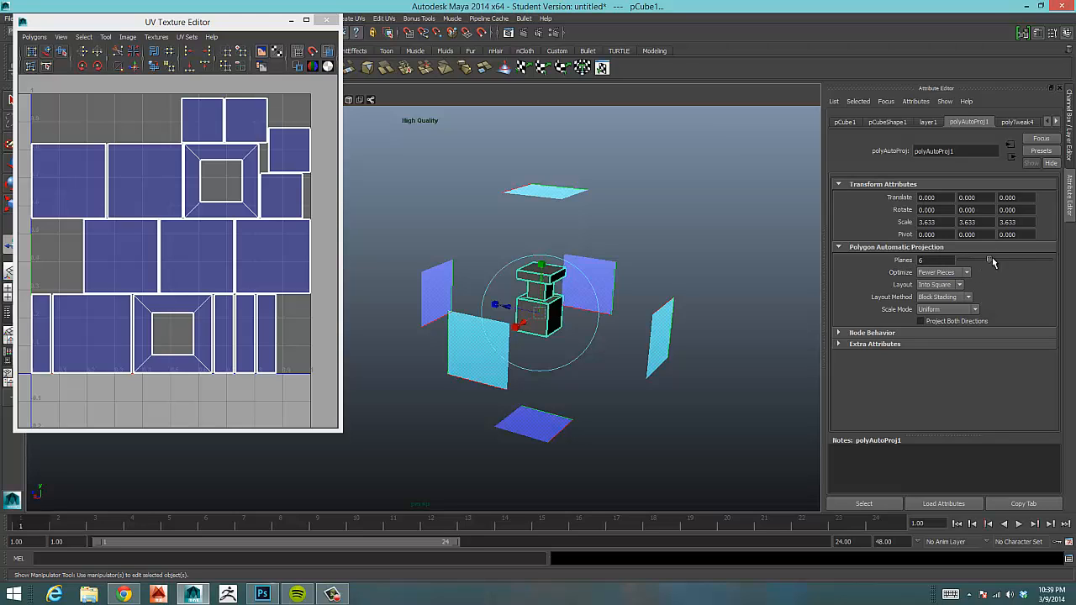
pyautogui.click(918, 260)
pyautogui.write('8')
pyautogui.moveTo(987, 260); pyautogui.dragTo(980, 261)
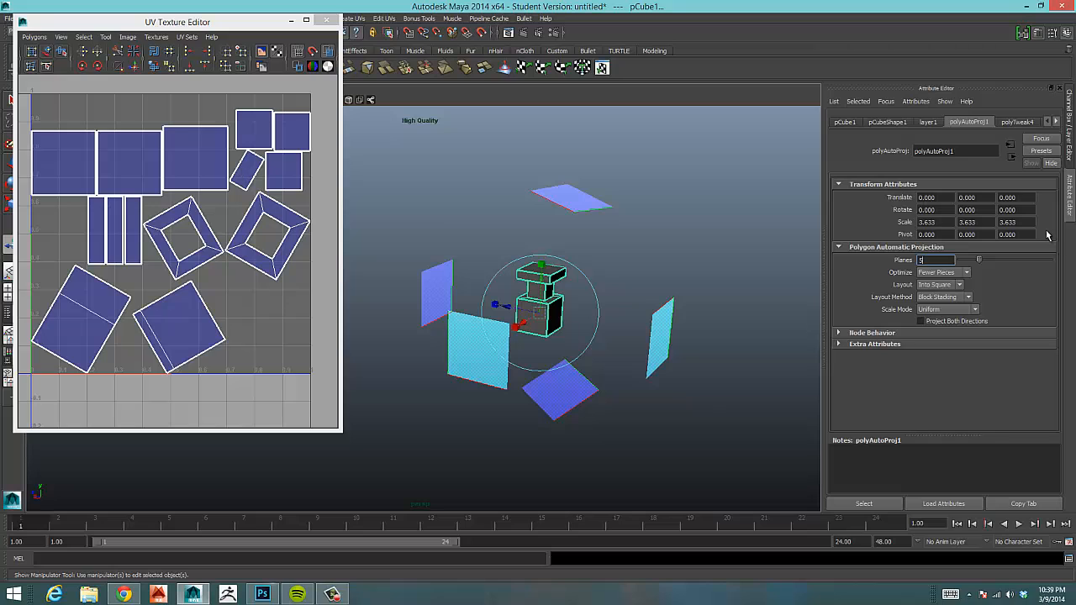
pyautogui.moveTo(979, 261); pyautogui.dragTo(960, 264)
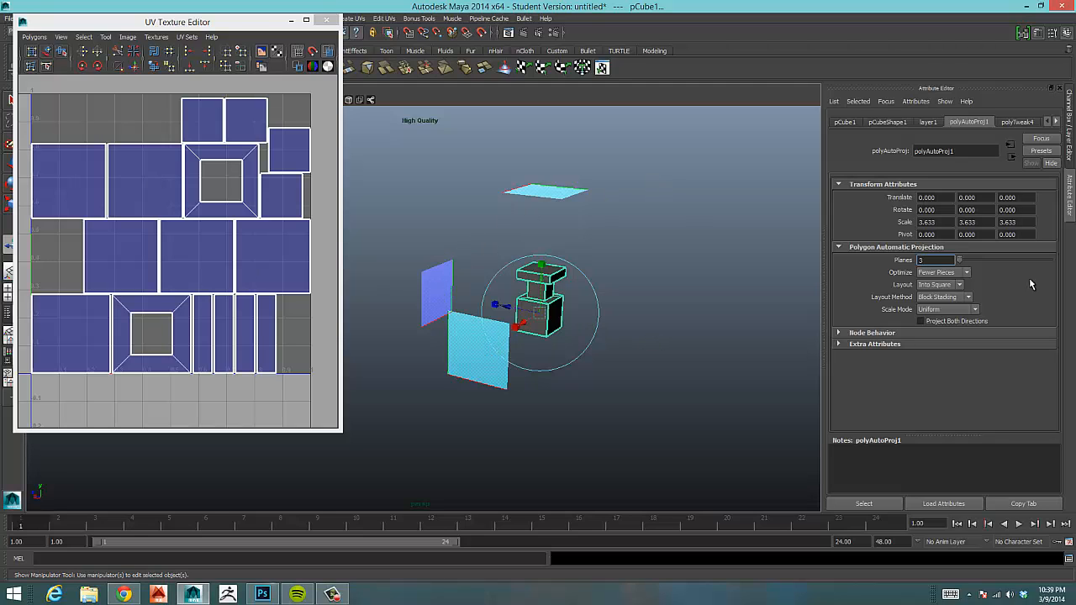
pyautogui.moveTo(966, 263); pyautogui.dragTo(992, 263)
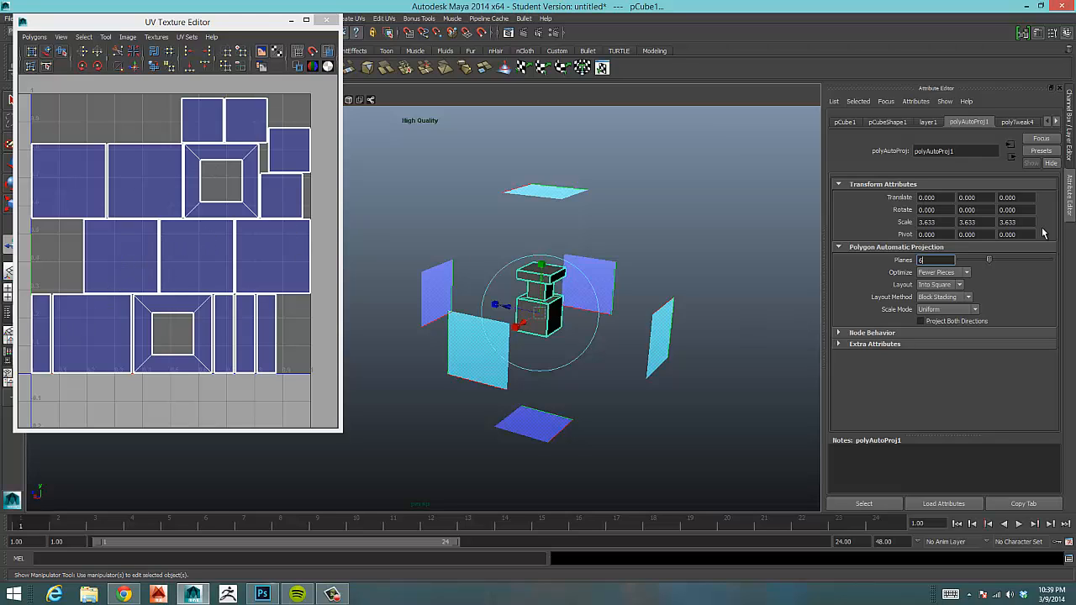
# Try the Less Distortion optimization on the automatic projection and return it to Fewer Pieces
pyautogui.click(966, 274)
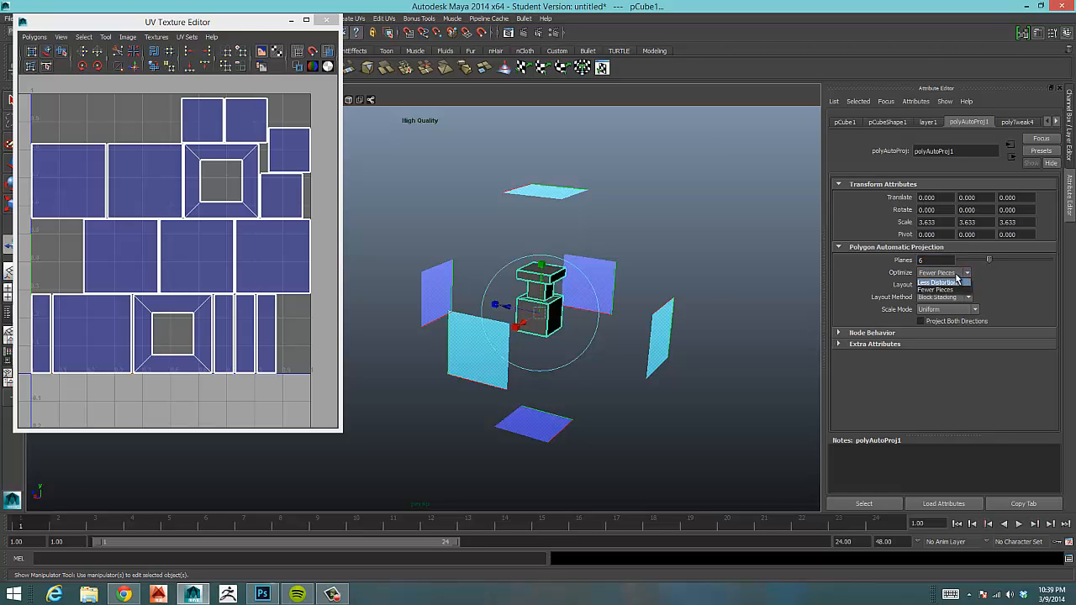
pyautogui.click(946, 283)
pyautogui.click(943, 273)
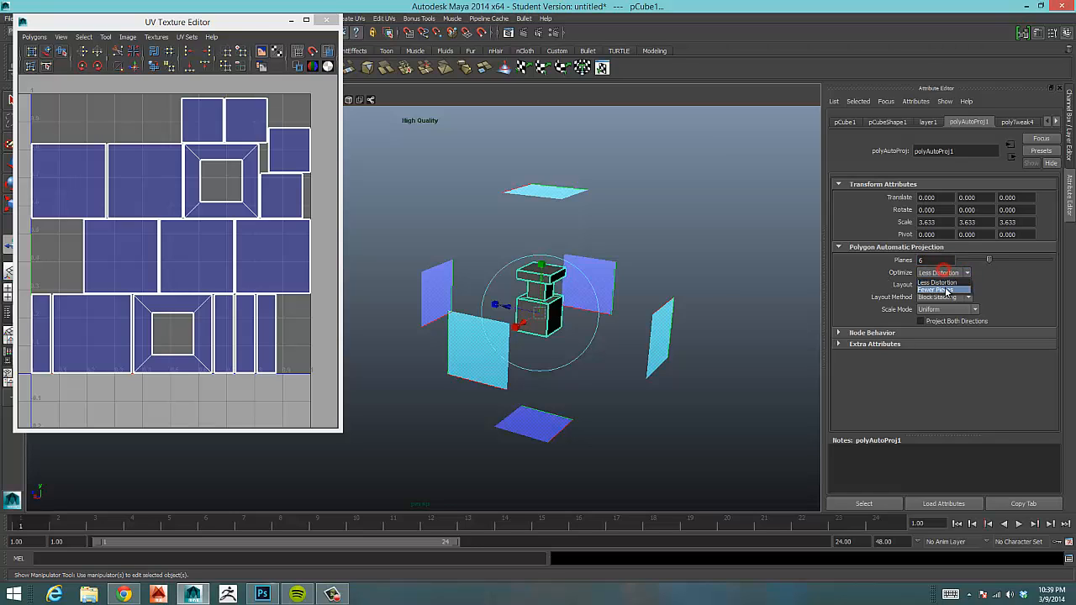
pyautogui.click(945, 288)
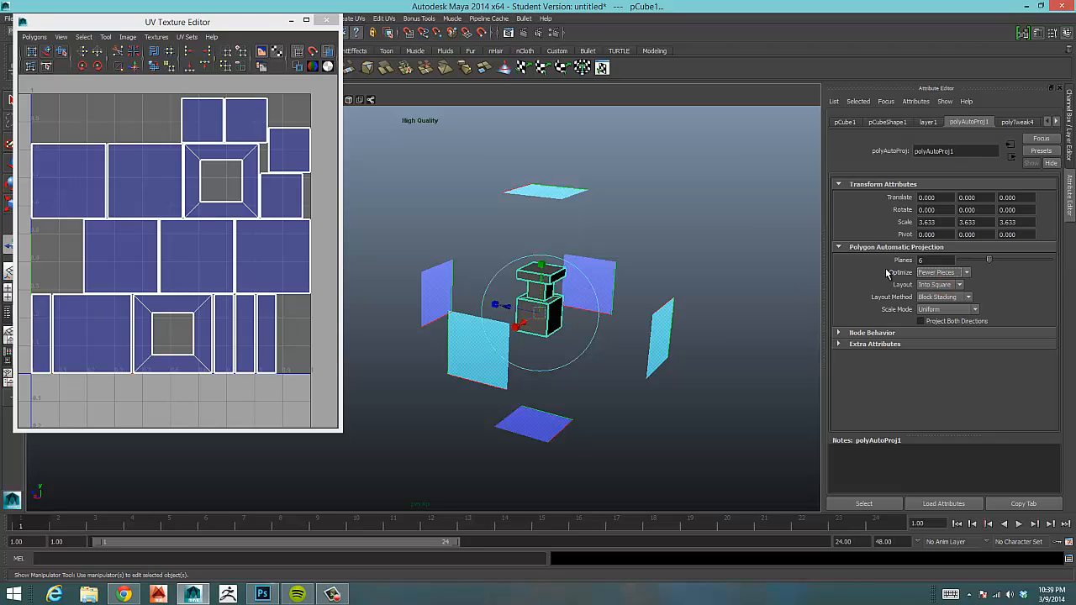
# Try the Overlap layout for the projected UV shells, followed by the Along U layout
pyautogui.click(961, 286)
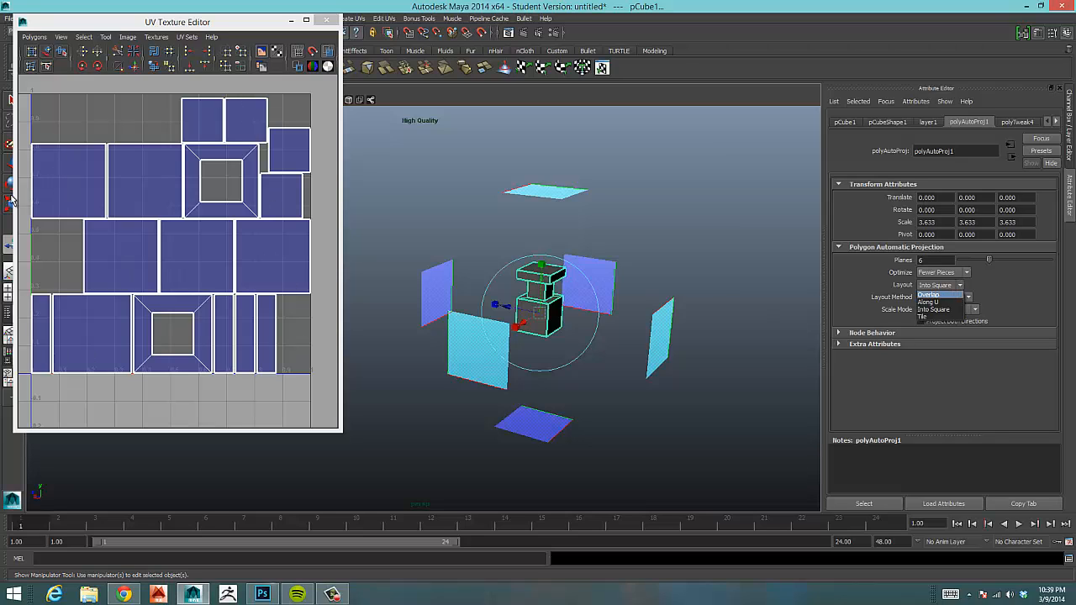
pyautogui.click(934, 296)
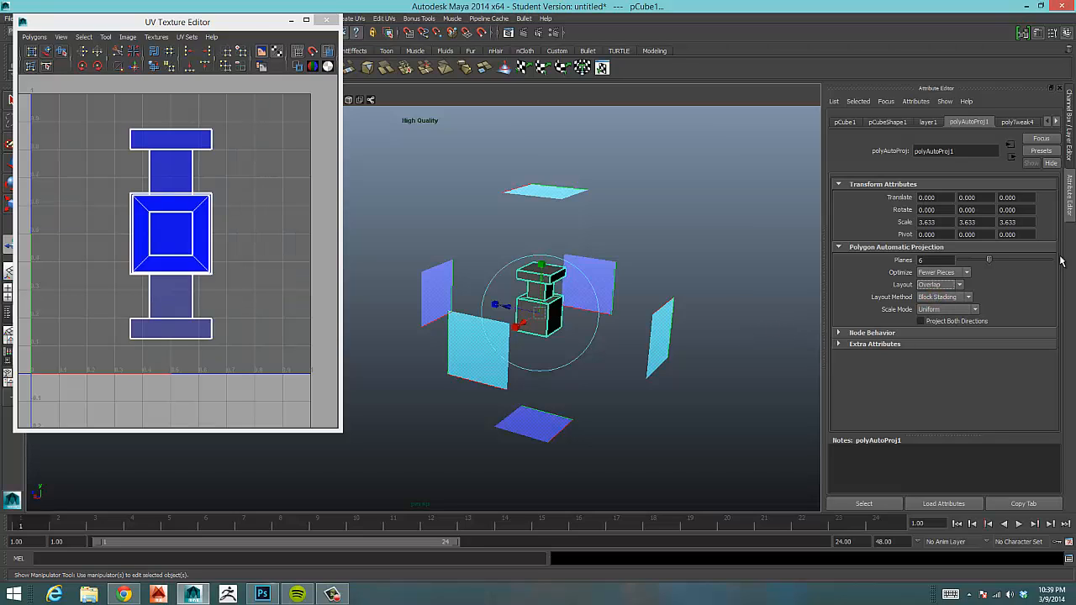
pyautogui.click(952, 273)
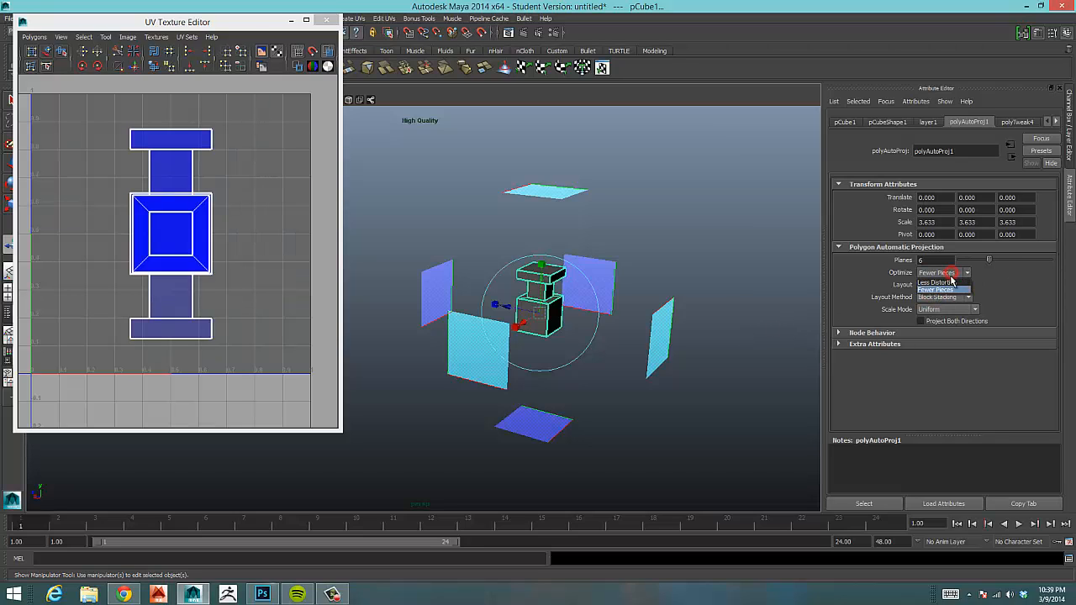
pyautogui.click(942, 273)
pyautogui.click(950, 285)
pyautogui.click(945, 302)
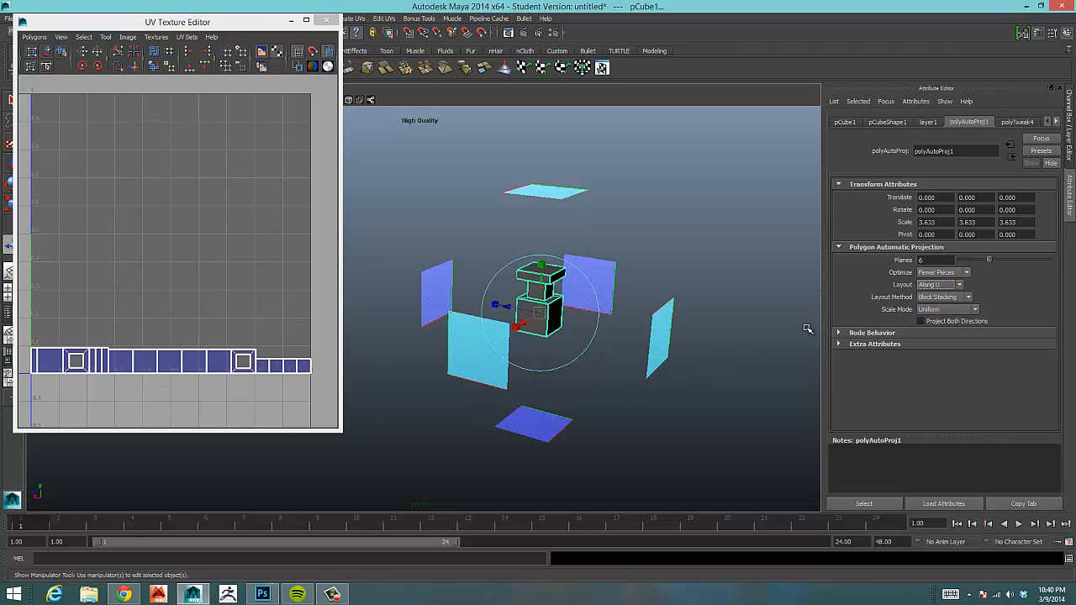
# Try the Into Square and Tile layouts on the automatic projection, ending with Into Square
pyautogui.click(939, 285)
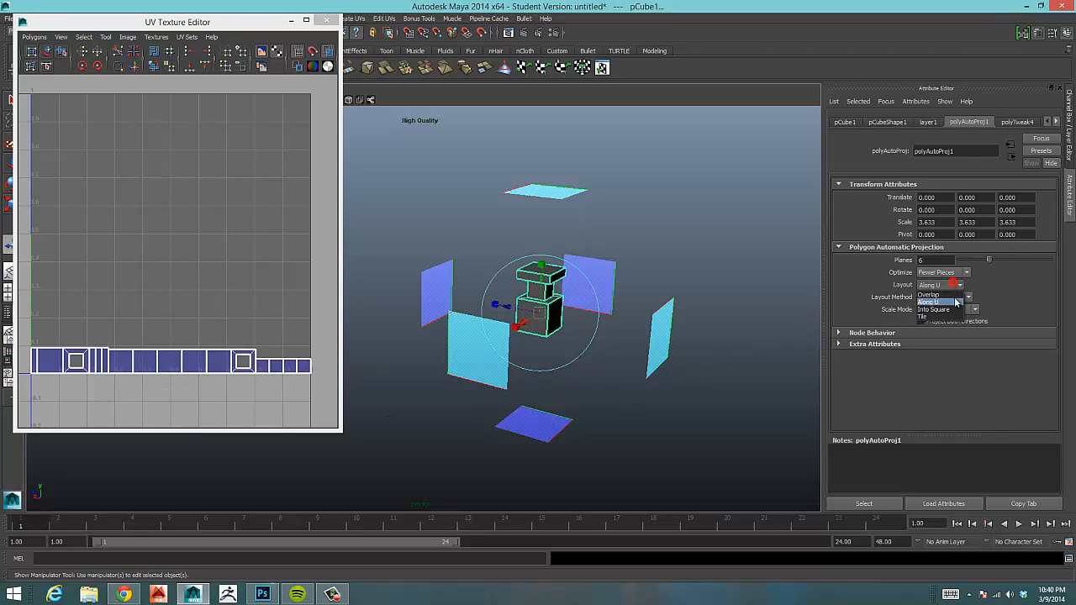
pyautogui.click(941, 314)
pyautogui.click(940, 285)
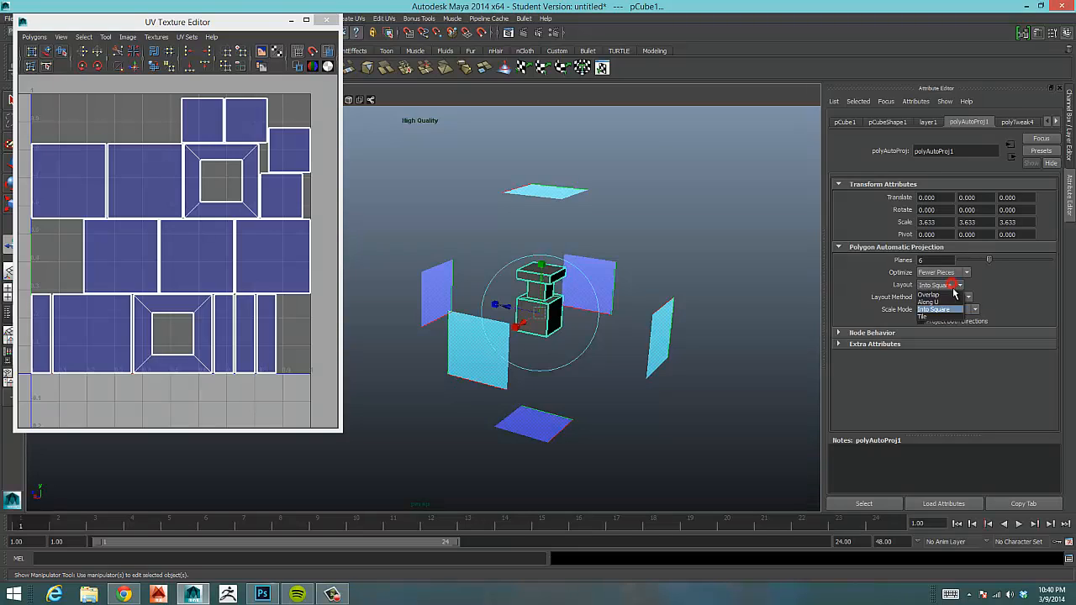
pyautogui.click(942, 320)
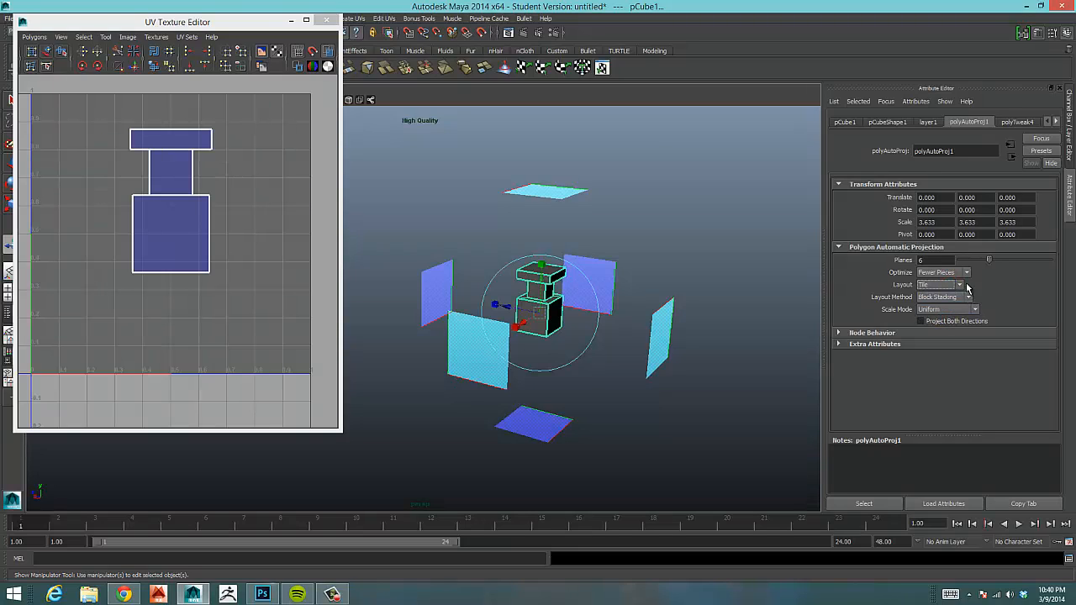
pyautogui.click(940, 285)
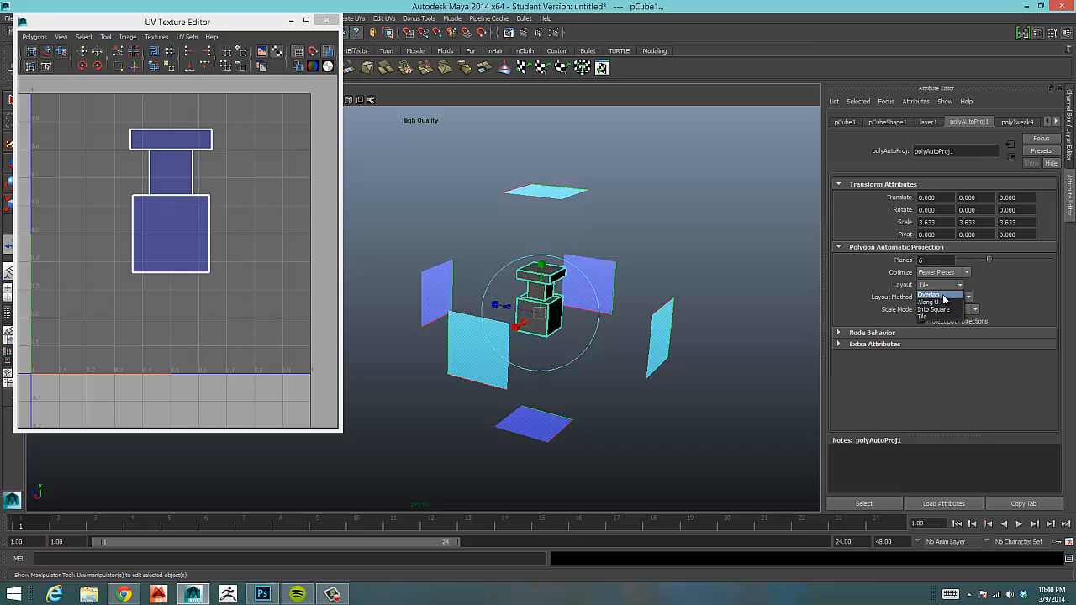
pyautogui.click(928, 309)
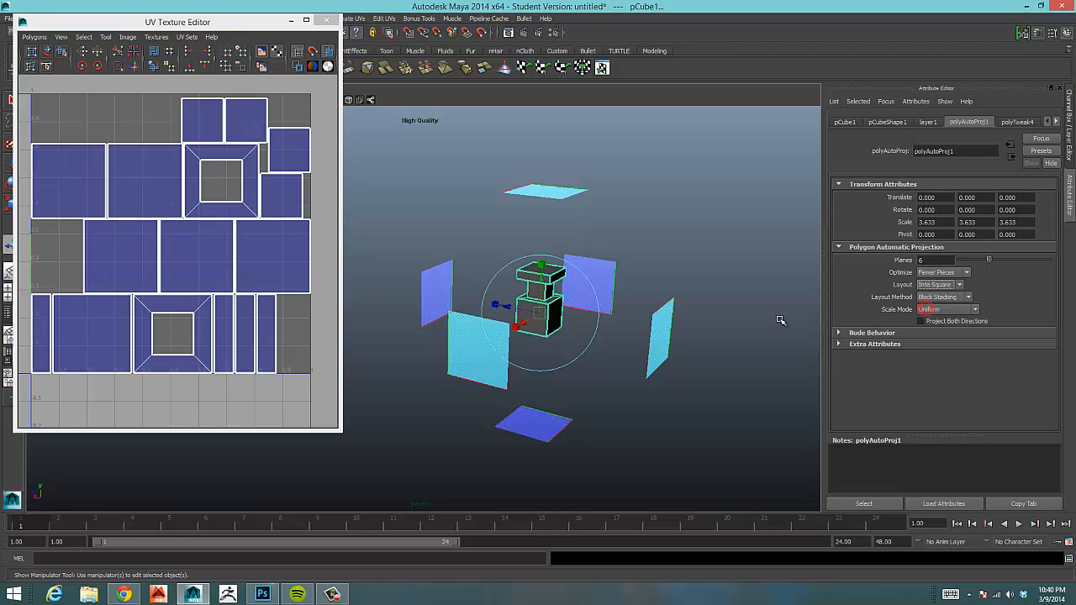
# Reselect the stacked-box model without its projection manipulator and enlarge the UV Texture Editor window around the whole UV layout
pyautogui.click(734, 319)
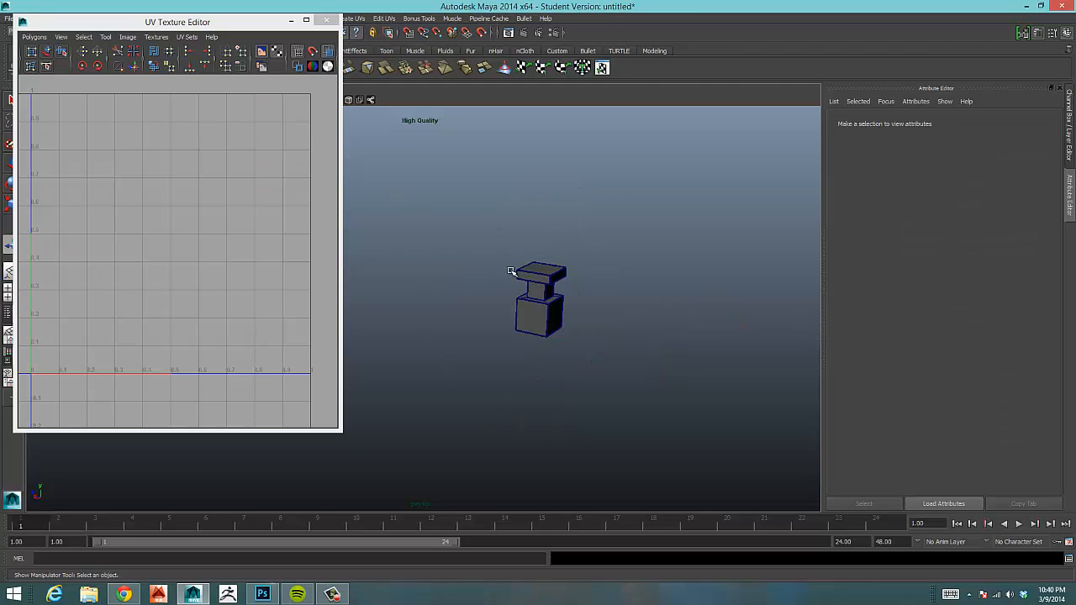
pyautogui.click(535, 289)
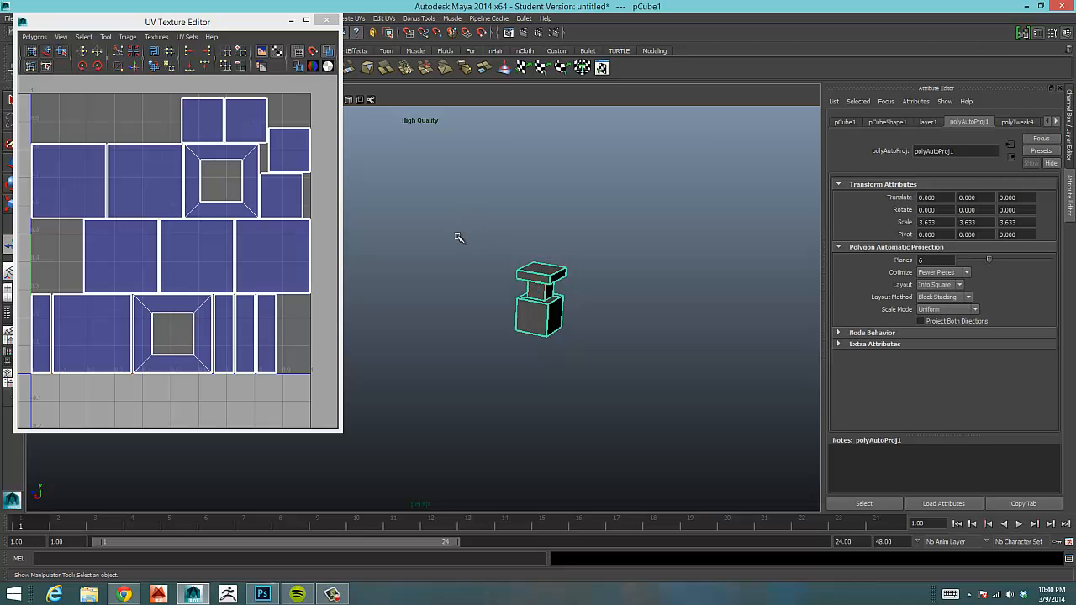
pyautogui.moveTo(206, 14); pyautogui.dragTo(542, 33)
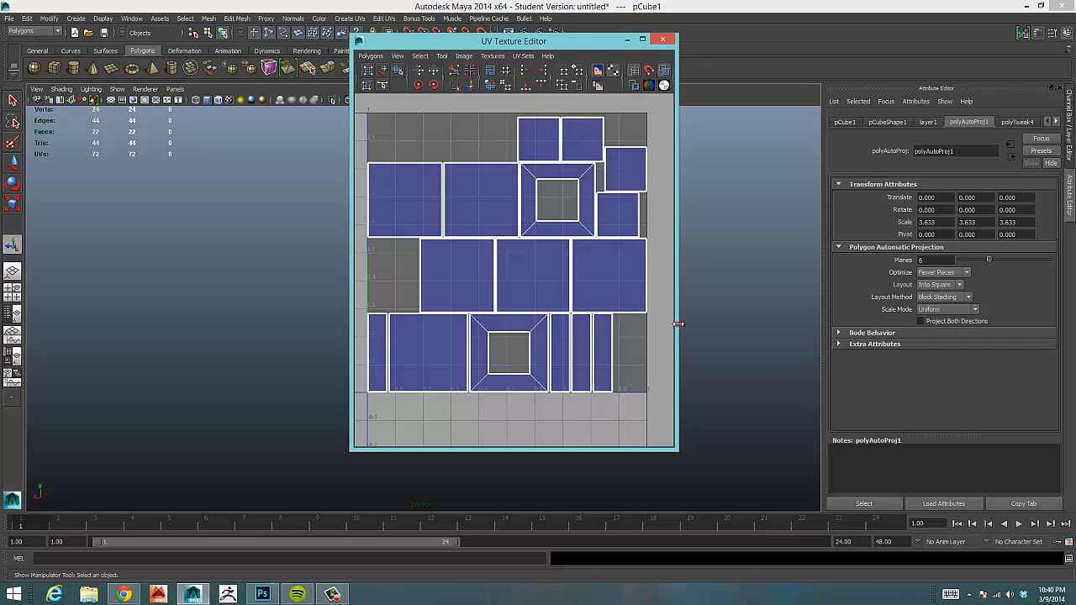
pyautogui.moveTo(677, 324); pyautogui.dragTo(903, 310)
pyautogui.keyDown('alt'); pyautogui.moveTo(705, 308); pyautogui.dragTo(457, 288, button='right'); pyautogui.keyUp('alt')
pyautogui.moveTo(351, 261); pyautogui.dragTo(66, 261)
pyautogui.moveTo(640, 35); pyautogui.dragTo(640, 12)
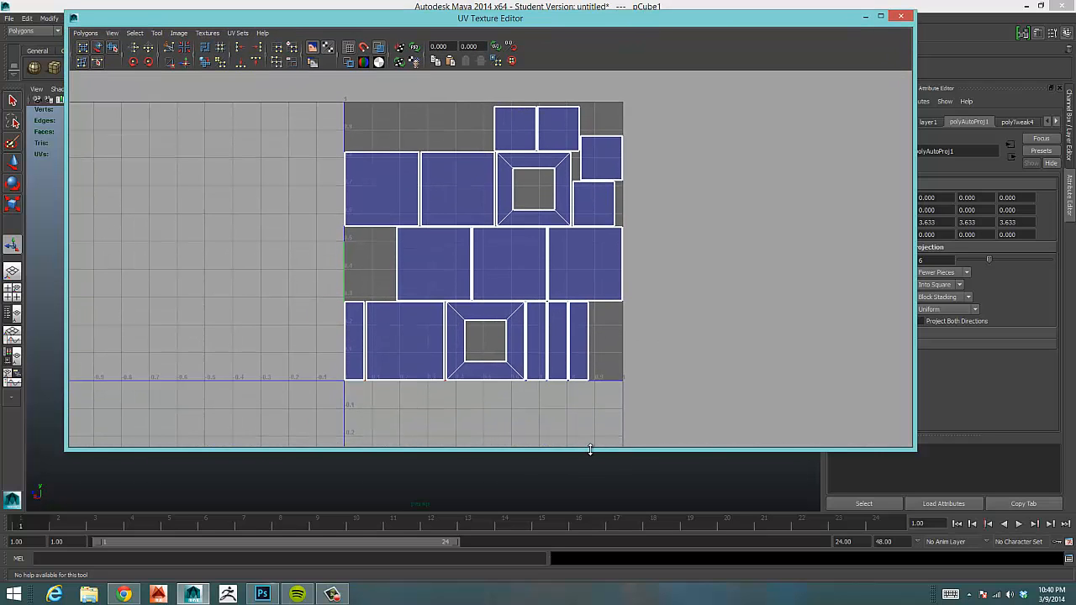
pyautogui.moveTo(589, 451); pyautogui.dragTo(587, 526)
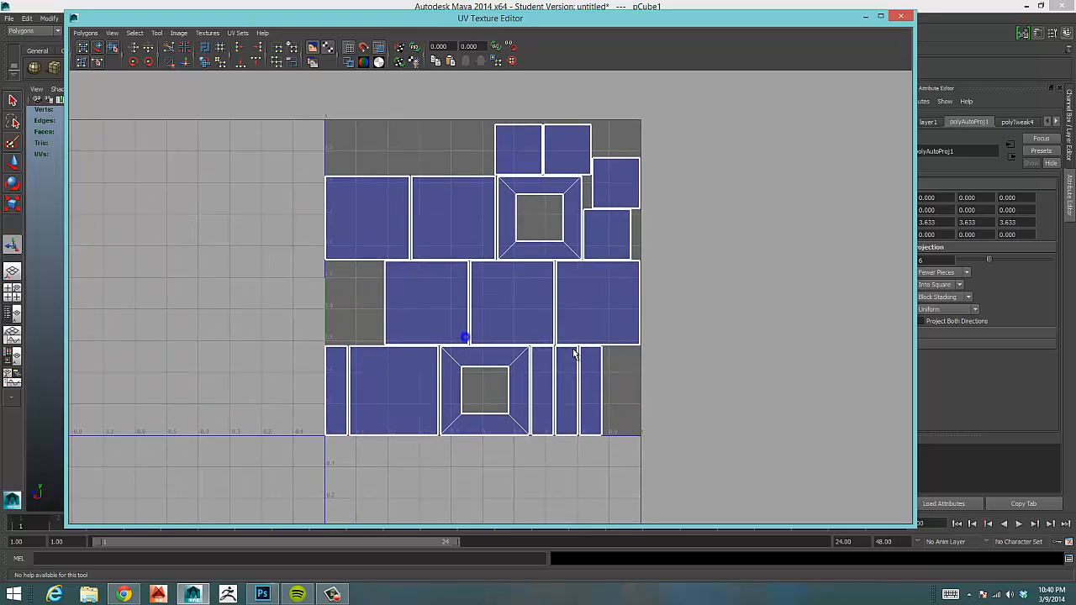
pyautogui.keyDown('alt'); pyautogui.moveTo(573, 351); pyautogui.dragTo(618, 353, button='right'); pyautogui.keyUp('alt')
pyautogui.keyDown('alt'); pyautogui.moveTo(624, 356); pyautogui.dragTo(639, 363, button='middle'); pyautogui.keyUp('alt')
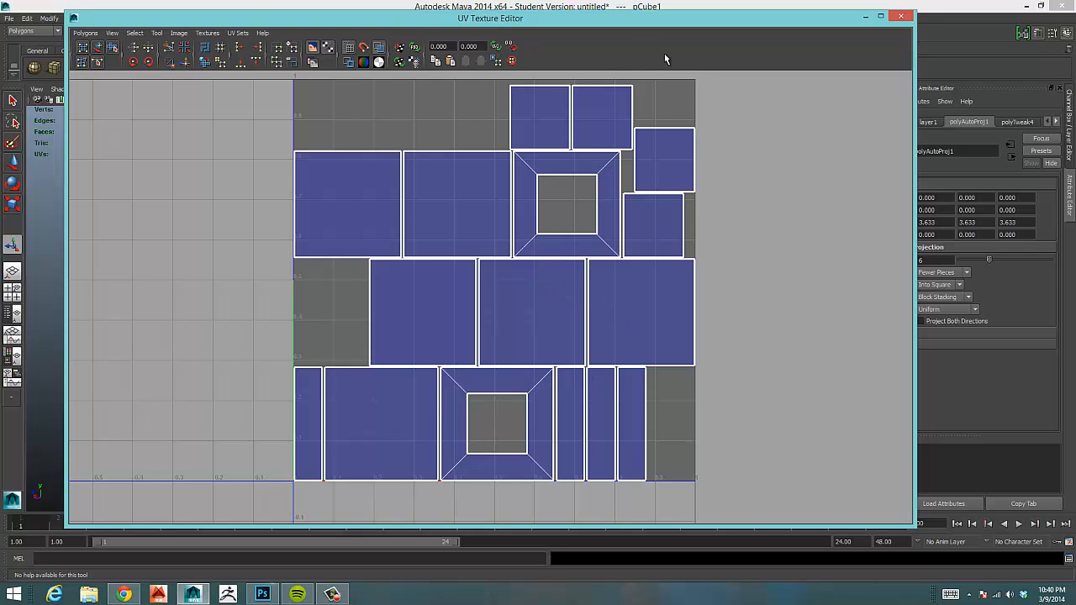
pyautogui.moveTo(634, 26); pyautogui.dragTo(673, 400)
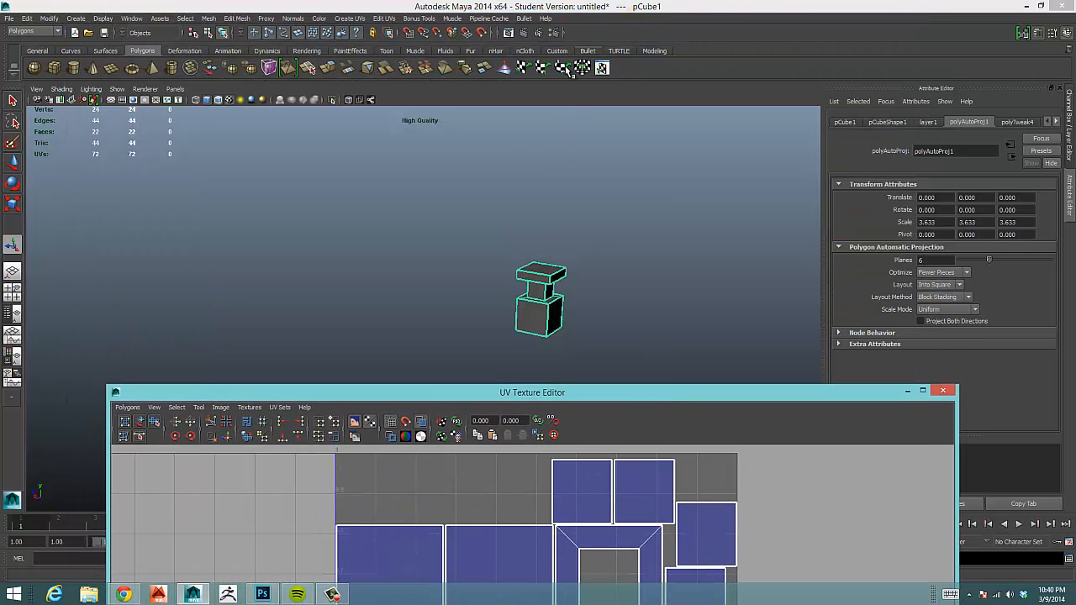
pyautogui.moveTo(572, 395); pyautogui.dragTo(610, 12)
# Select all the model's UVs and move them horizontally out of the 0-1 texture space into the neighbouring square on its negative U side
pyautogui.scroll(-2, 620, 180)
pyautogui.moveTo(620, 226); pyautogui.dragTo(661, 225, button='right')
pyautogui.moveTo(425, 102); pyautogui.dragTo(867, 454)
pyautogui.press('w')
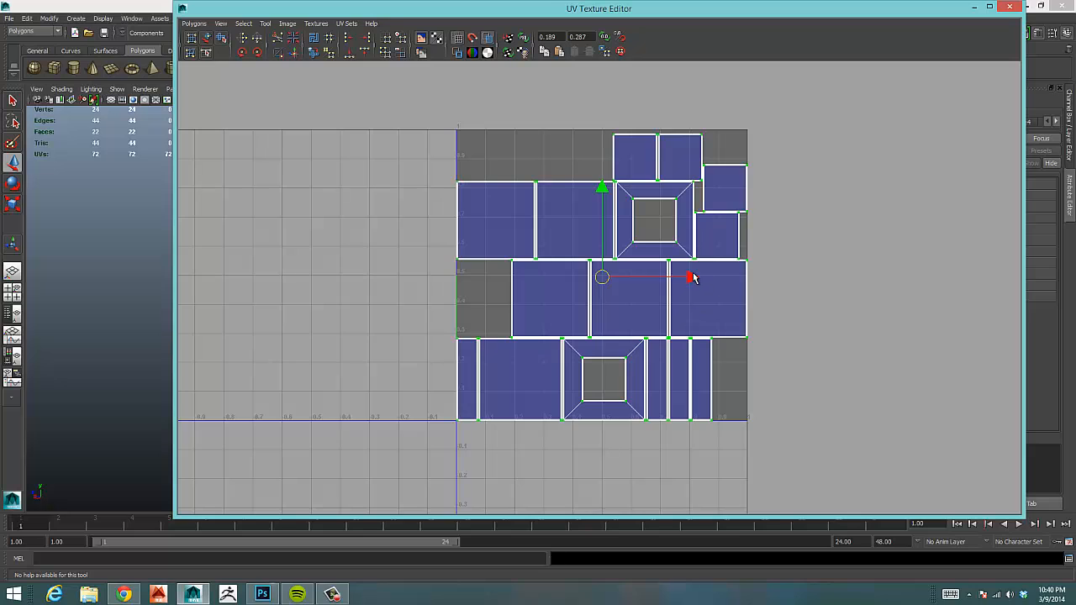
pyautogui.moveTo(692, 277); pyautogui.dragTo(393, 278)
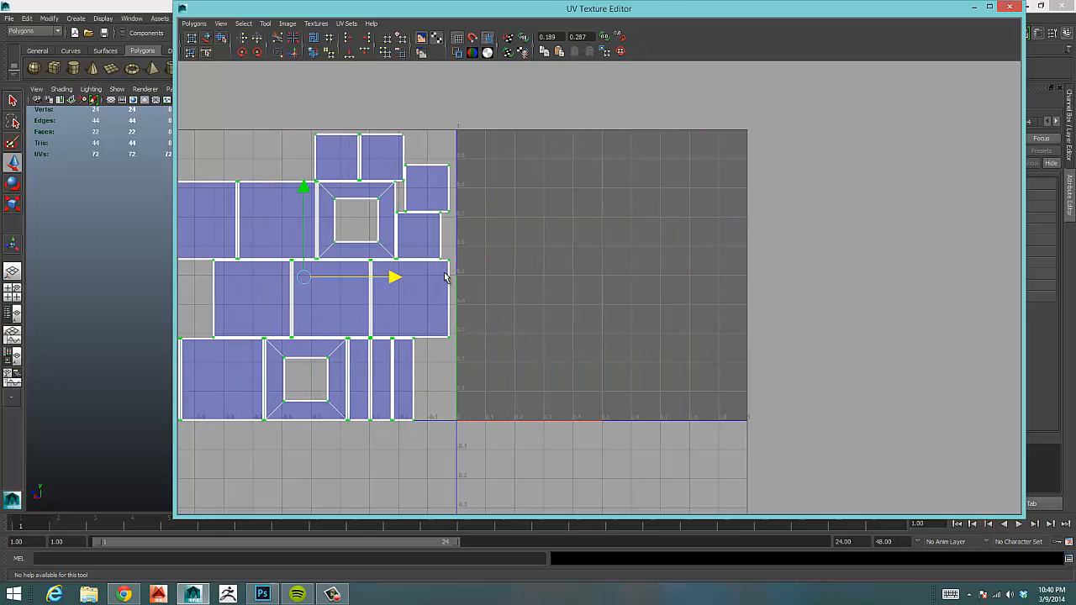
pyautogui.keyDown('alt'); pyautogui.moveTo(504, 349); pyautogui.dragTo(635, 350, button='middle'); pyautogui.keyUp('alt')
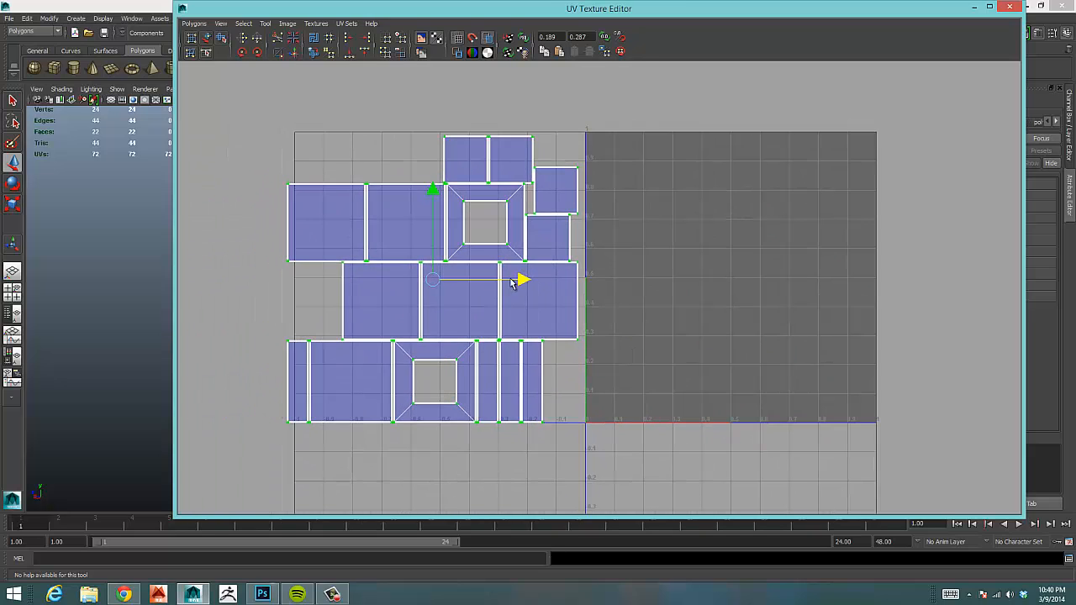
pyautogui.moveTo(511, 281); pyautogui.dragTo(524, 283)
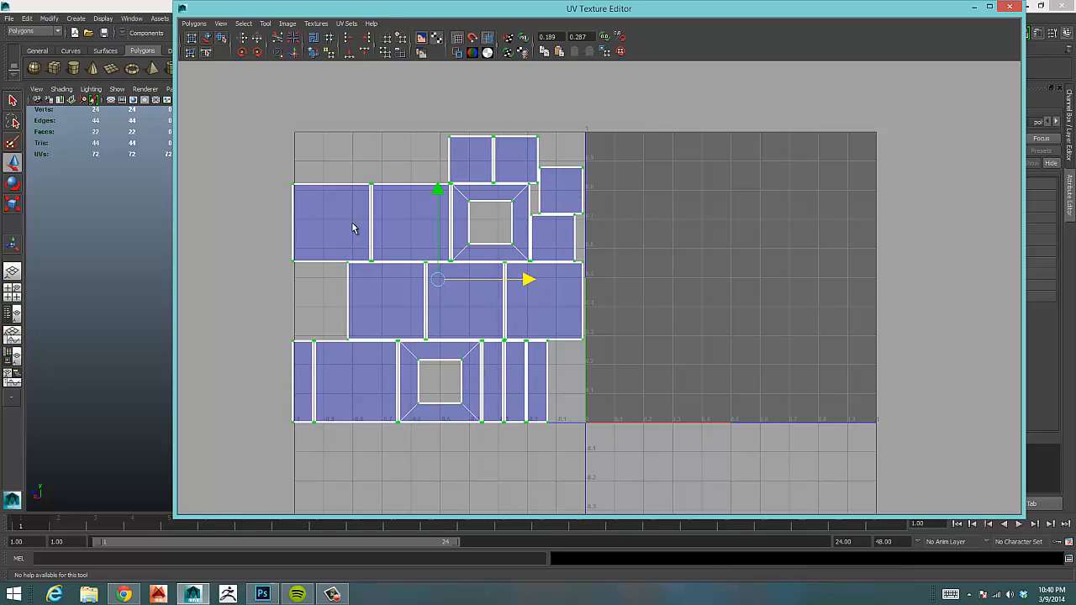
pyautogui.moveTo(367, 10); pyautogui.dragTo(357, 11)
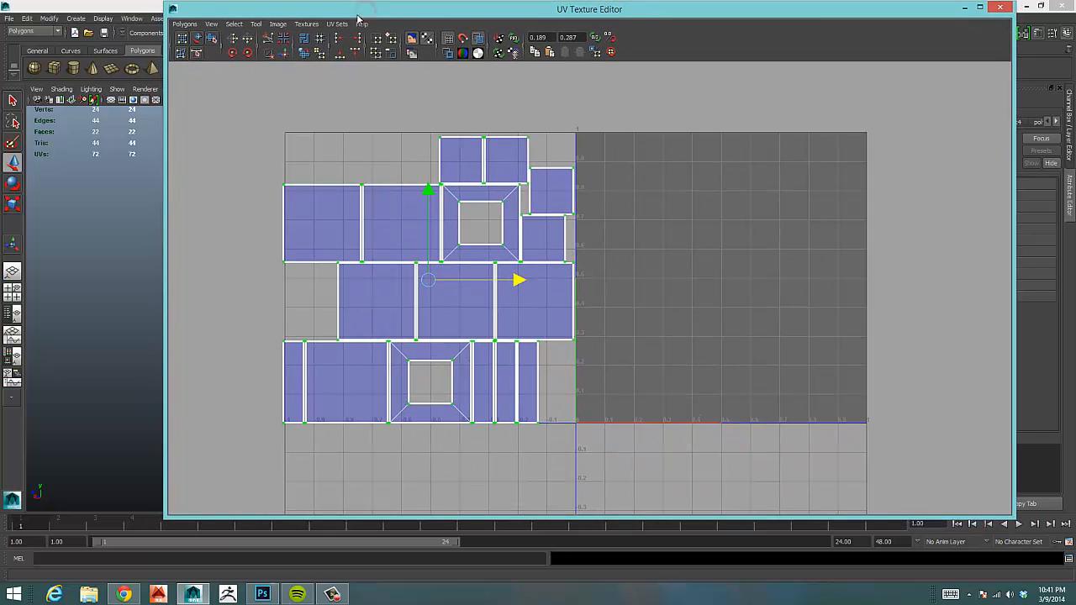
# Review the UV editor's component modes, polygon commands and selection-conversion options, and clear the UV selection
pyautogui.rightClick(379, 216)
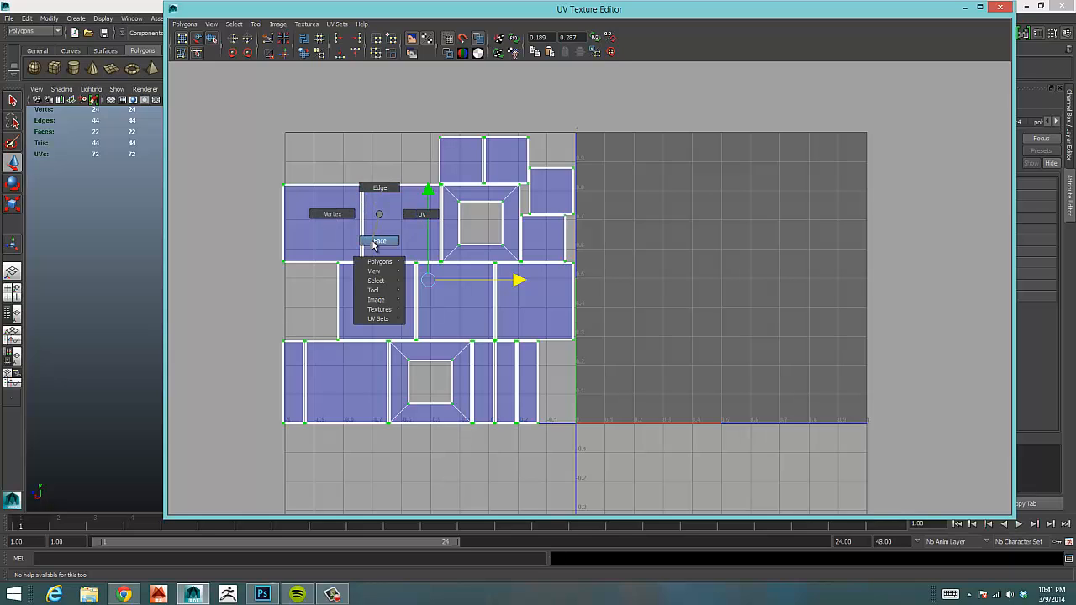
pyautogui.moveTo(365, 264)
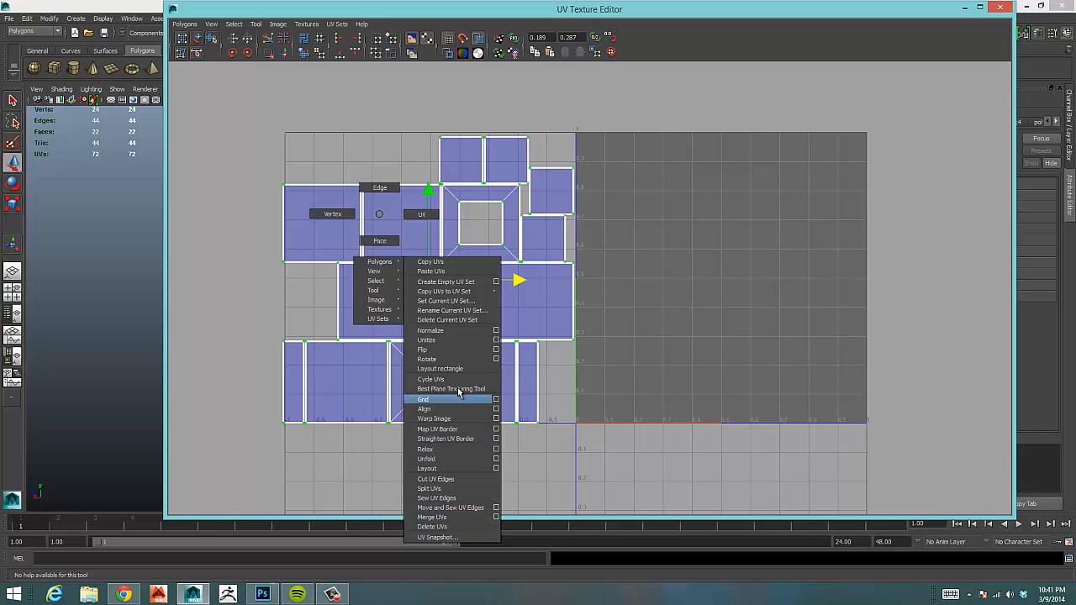
pyautogui.moveTo(459, 392); pyautogui.dragTo(380, 216, button='right')
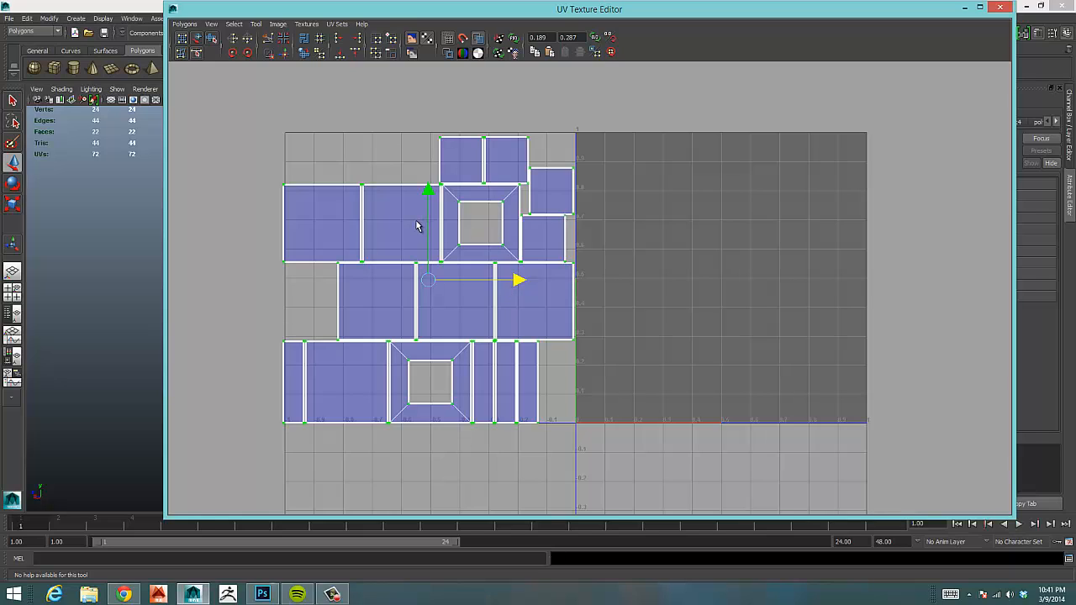
pyautogui.keyDown('ctrl'); pyautogui.rightClick(425, 221); pyautogui.keyUp('ctrl')
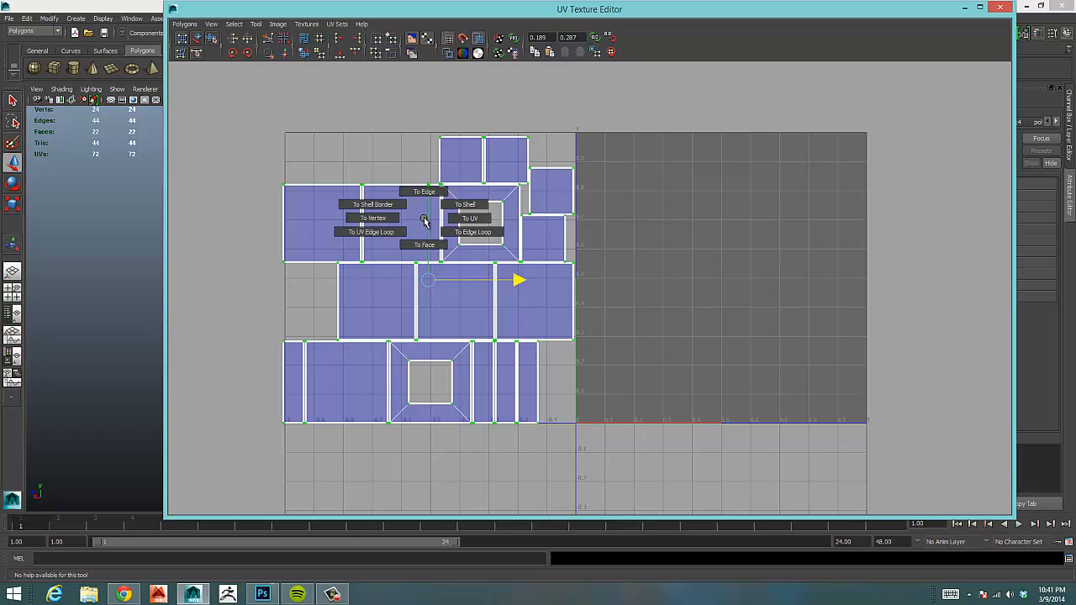
pyautogui.keyDown('ctrl'); pyautogui.moveTo(424, 220); pyautogui.dragTo(458, 246, button='right'); pyautogui.keyUp('ctrl')
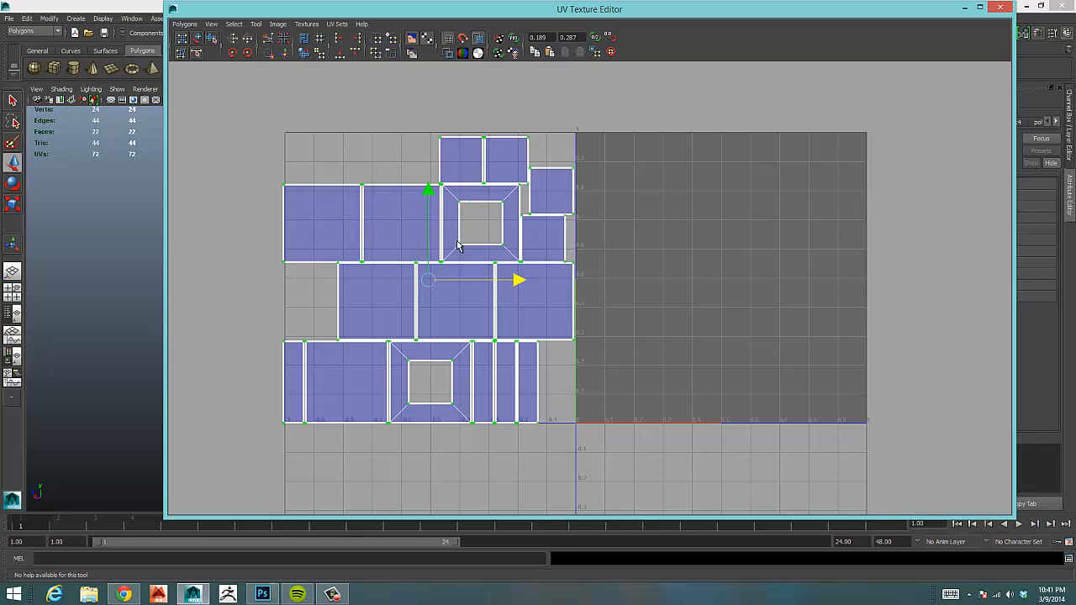
pyautogui.click(568, 322)
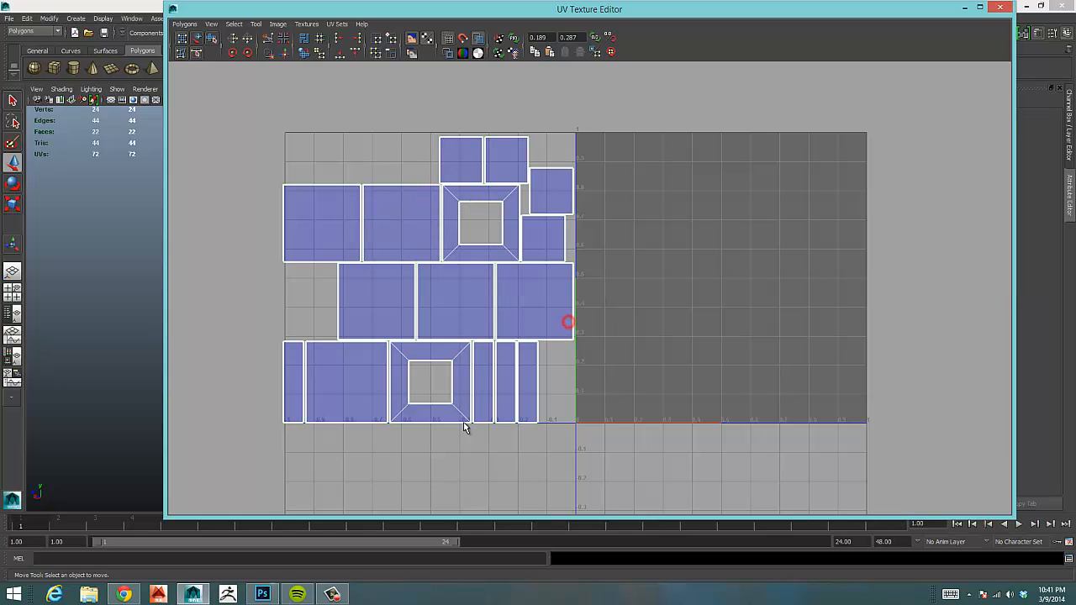
# Move the rightmost middle-row UV shell into the 0-1 texture space, and move and sew one of its edges to its matching shell
pyautogui.moveTo(560, 335); pyautogui.dragTo(580, 360)
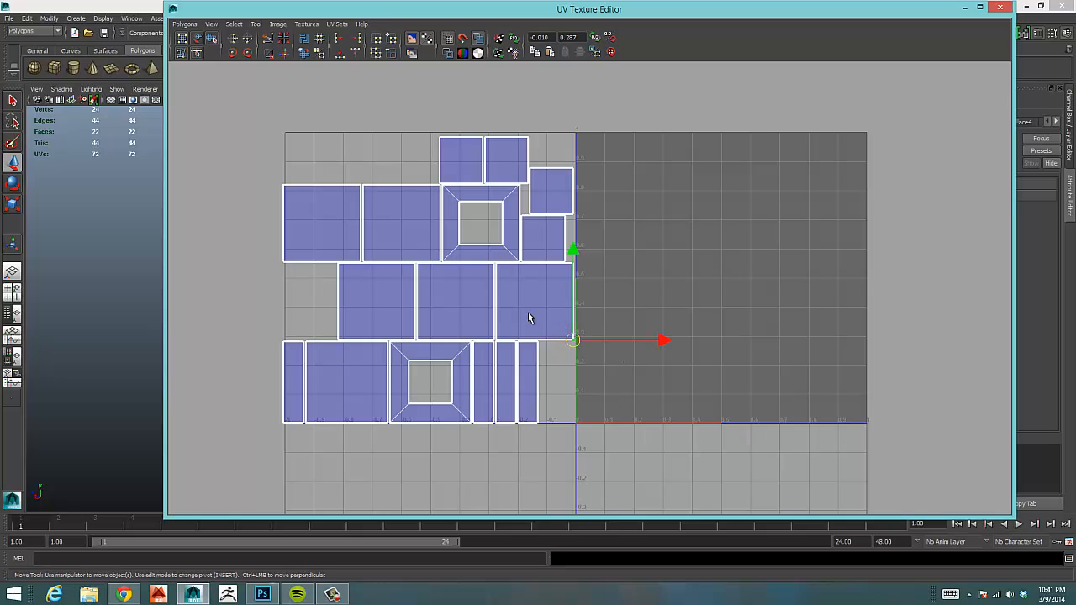
pyautogui.moveTo(544, 307)
pyautogui.keyDown('ctrl'); pyautogui.mouseDown(button='right')
pyautogui.moveTo(570, 299)
pyautogui.moveTo(528, 296)
pyautogui.moveTo(545, 312)
pyautogui.mouseUp(button='right'); pyautogui.keyUp('ctrl')
pyautogui.keyDown('ctrl'); pyautogui.moveTo(543, 307); pyautogui.dragTo(581, 291, button='right'); pyautogui.keyUp('ctrl')
pyautogui.moveTo(535, 301); pyautogui.dragTo(731, 206)
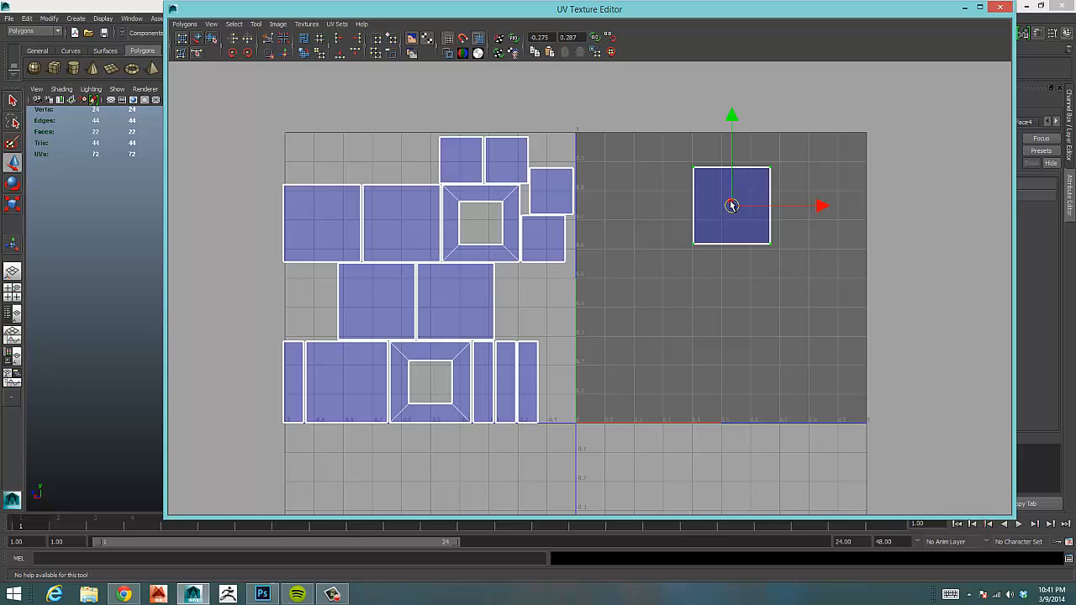
pyautogui.moveTo(732, 206); pyautogui.dragTo(651, 192)
pyautogui.moveTo(678, 178); pyautogui.dragTo(735, 474, button='right')
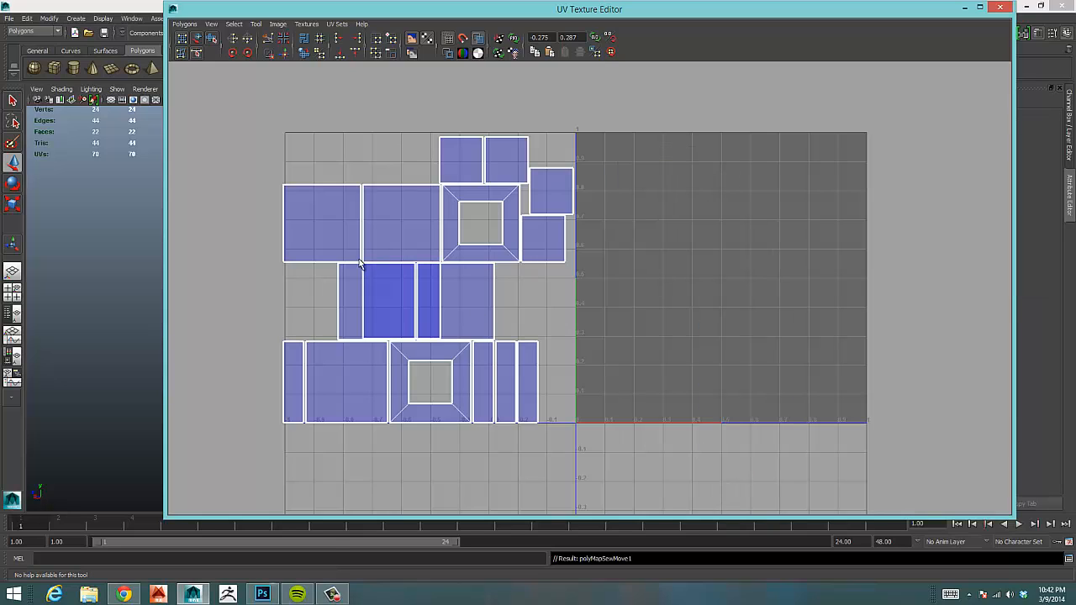
# Select the leftmost middle-row square by converting one of its UVs to a shell, and move it into the 0-1 texture space
pyautogui.moveTo(330, 333); pyautogui.dragTo(339, 347)
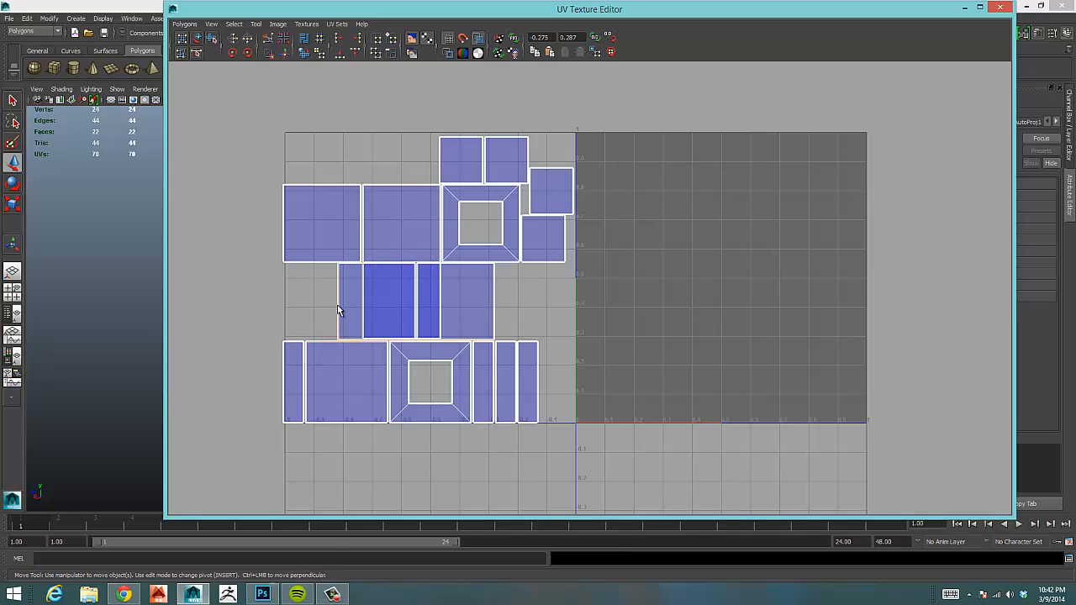
pyautogui.moveTo(356, 308); pyautogui.dragTo(364, 284, button='right')
pyautogui.moveTo(332, 325); pyautogui.dragTo(344, 348)
pyautogui.keyDown('ctrl'); pyautogui.moveTo(334, 334); pyautogui.dragTo(381, 317, button='right'); pyautogui.keyUp('ctrl')
pyautogui.moveTo(466, 302); pyautogui.dragTo(518, 302)
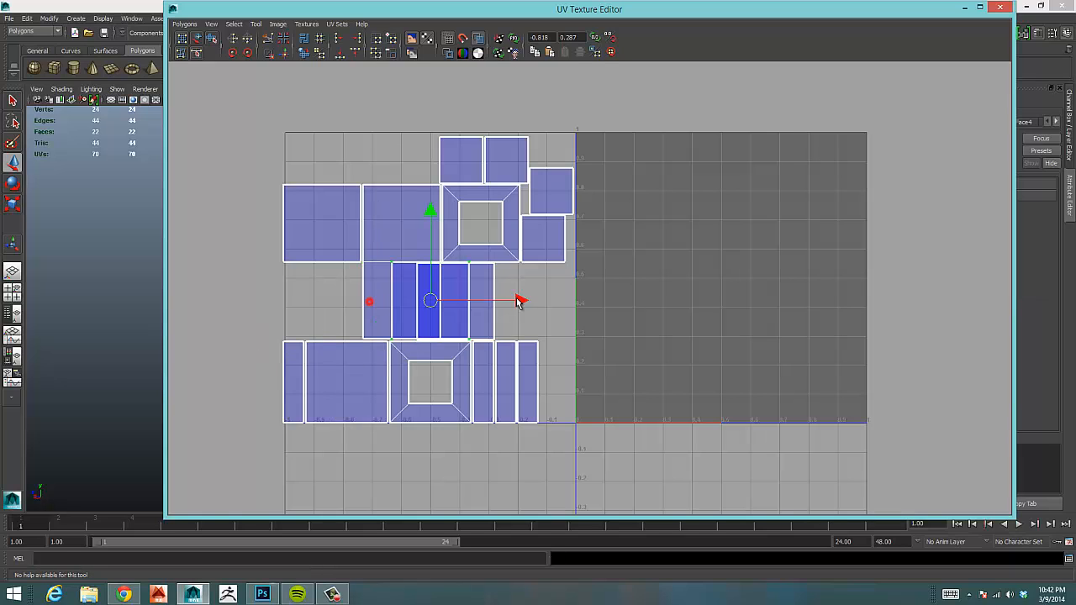
pyautogui.moveTo(428, 302); pyautogui.dragTo(689, 238)
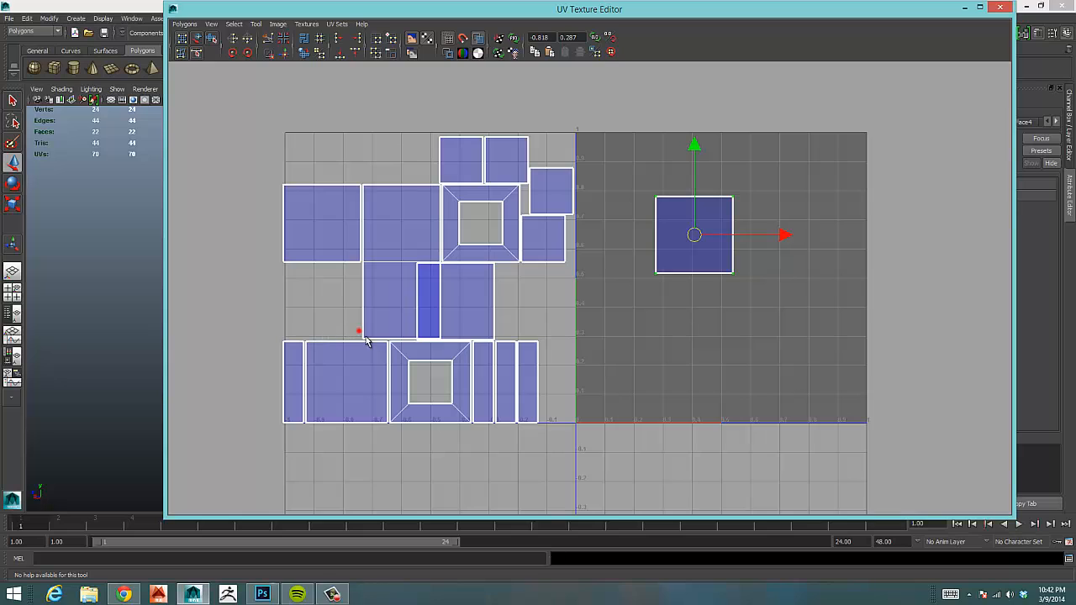
# Move the sewn two-face shell into the 0-1 texture space beside the single square, and move and sew its edge to the upper ring-shaped shell
pyautogui.moveTo(366, 338); pyautogui.dragTo(367, 341)
pyautogui.keyDown('ctrl'); pyautogui.moveTo(365, 334); pyautogui.dragTo(380, 322, button='right'); pyautogui.keyUp('ctrl')
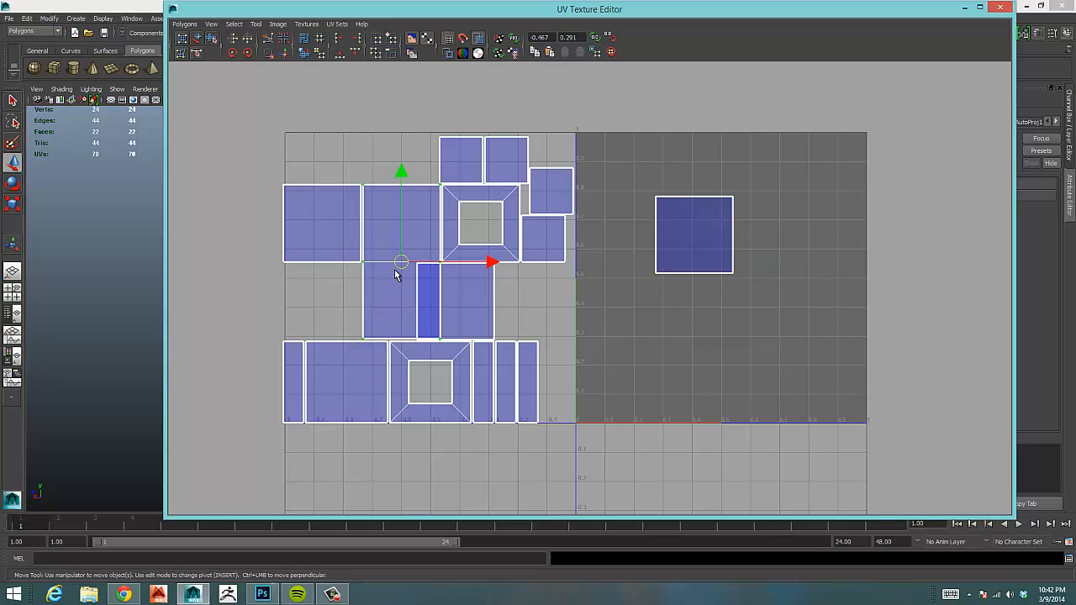
pyautogui.moveTo(409, 252); pyautogui.dragTo(444, 271)
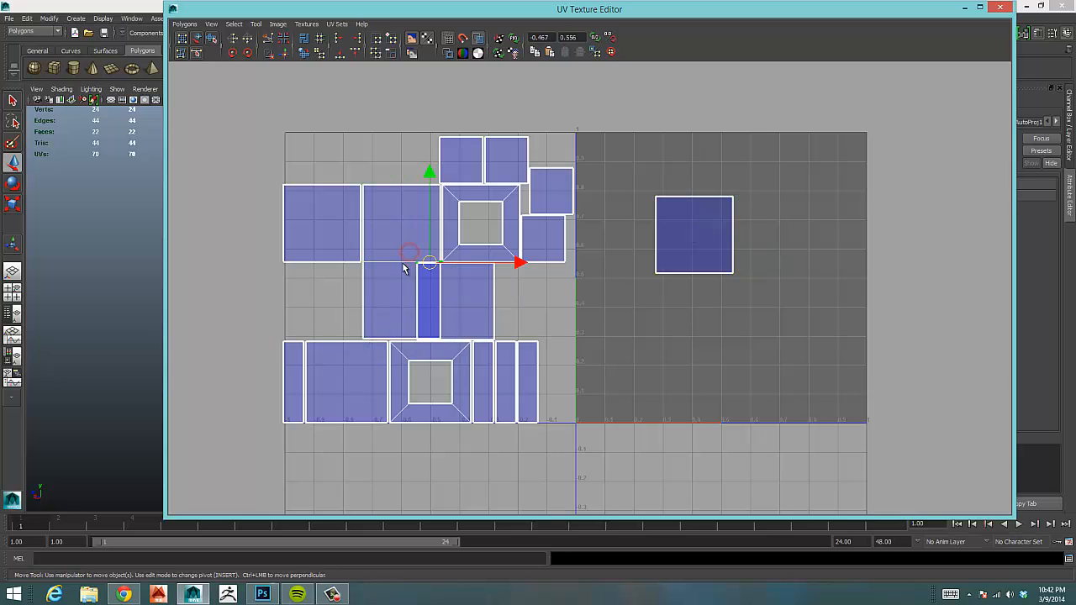
pyautogui.click(365, 338)
pyautogui.keyDown('ctrl'); pyautogui.moveTo(365, 337); pyautogui.dragTo(378, 325, button='right'); pyautogui.keyUp('ctrl')
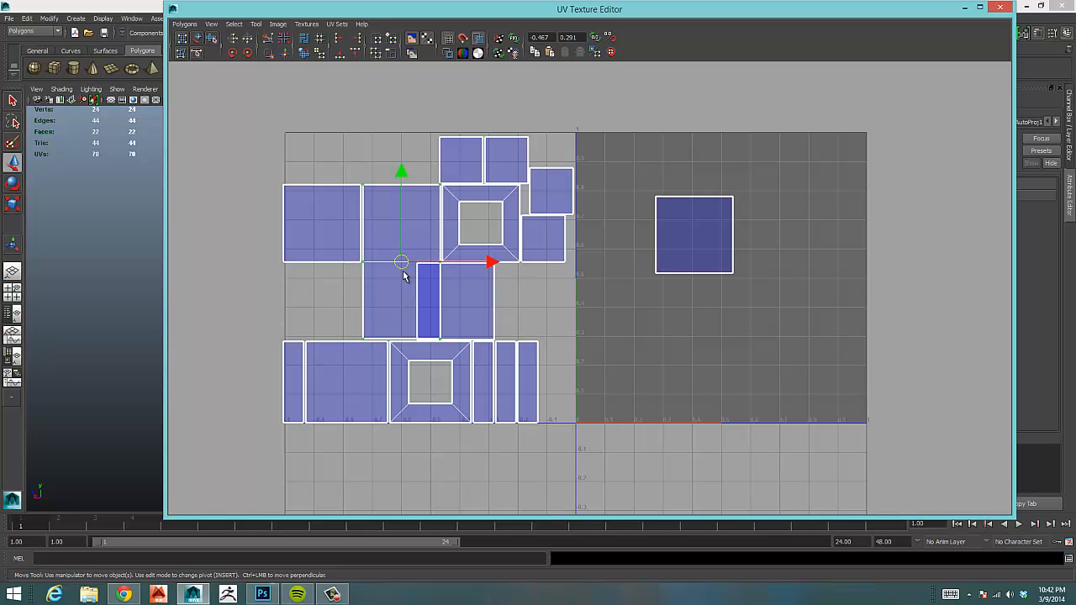
pyautogui.moveTo(404, 271); pyautogui.dragTo(792, 273)
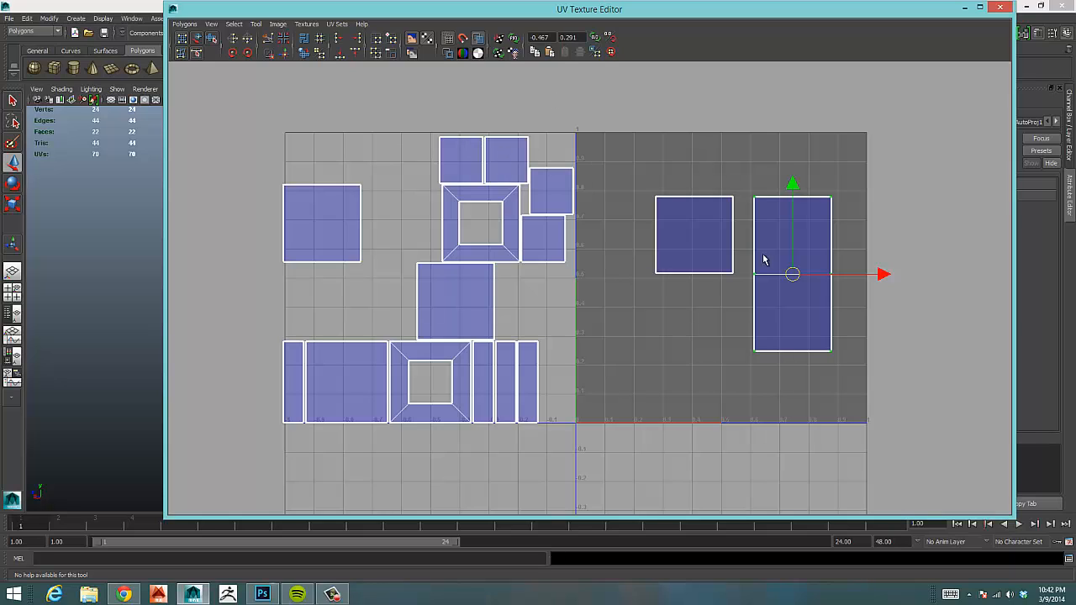
pyautogui.moveTo(754, 230); pyautogui.dragTo(755, 207, button='right')
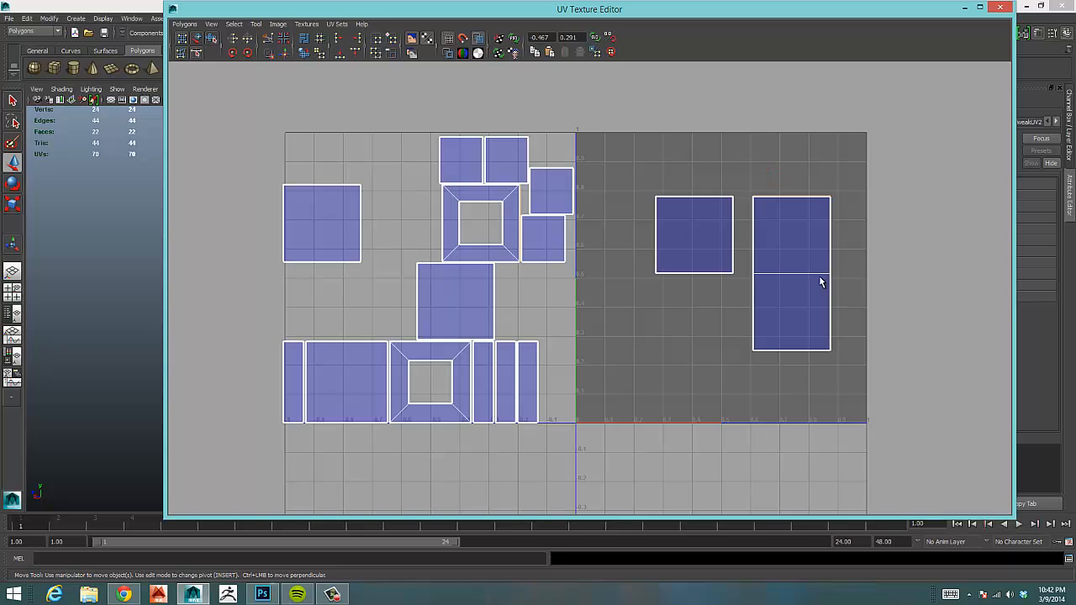
pyautogui.moveTo(801, 250); pyautogui.dragTo(893, 544, button='right')
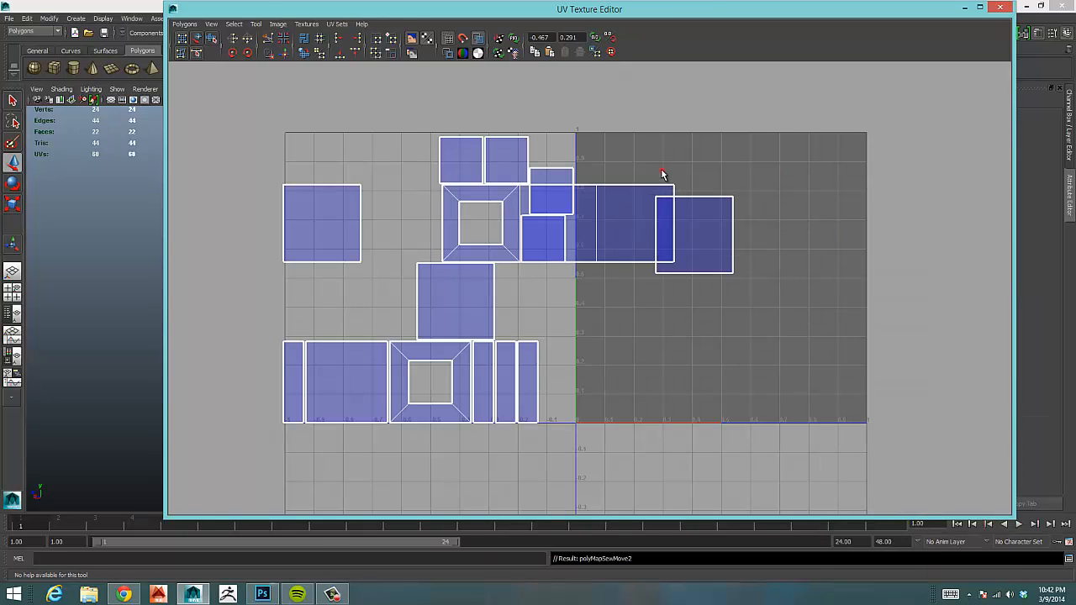
# Select the sewn ring-and-squares shell by converting one of its UVs to a shell, and move it into the lower-left of the 0-1 texture space
pyautogui.moveTo(662, 171); pyautogui.dragTo(687, 186)
pyautogui.moveTo(673, 185); pyautogui.dragTo(714, 187, button='right')
pyautogui.moveTo(667, 158); pyautogui.dragTo(692, 187)
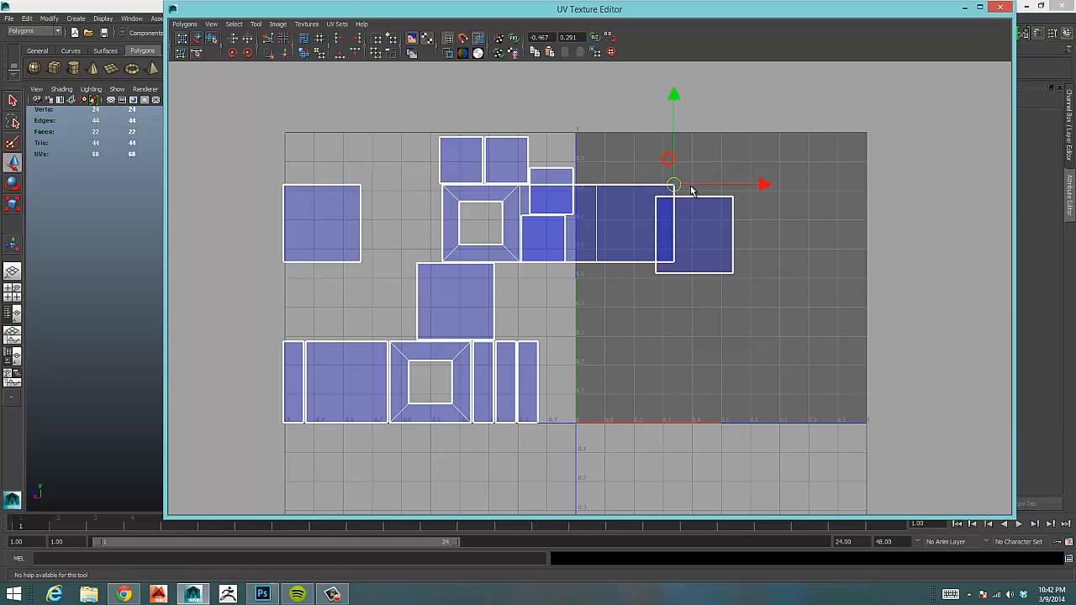
pyautogui.doubleClick(683, 187)
pyautogui.moveTo(673, 204); pyautogui.dragTo(710, 386, button='middle')
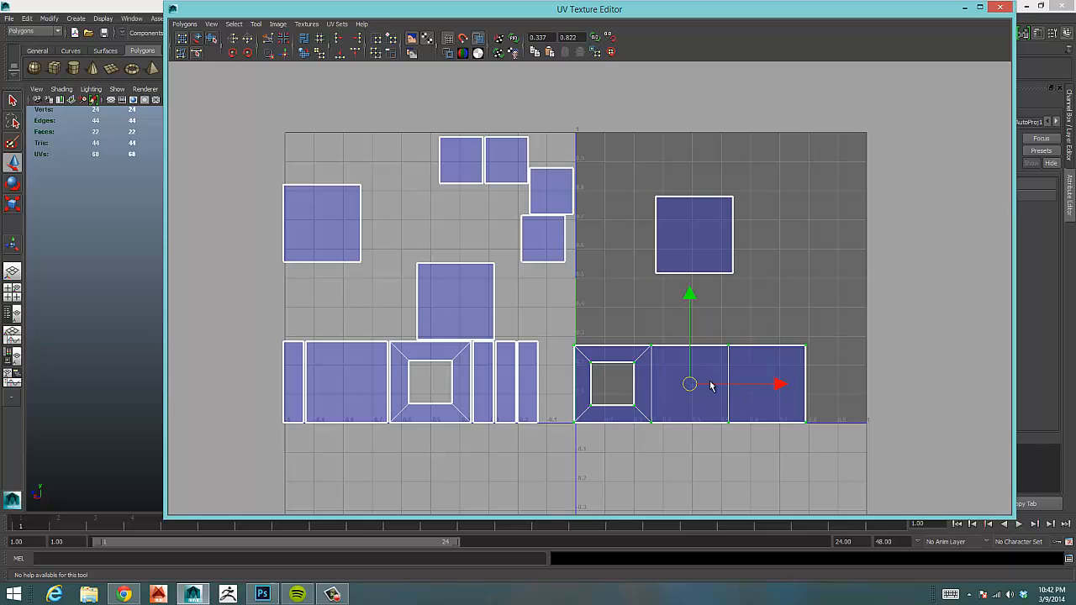
# Try to move and sew the separate square's lower edge to the ring-and-squares strip, and undo the sew
pyautogui.click(805, 361)
pyautogui.moveTo(804, 364); pyautogui.dragTo(805, 336, button='right')
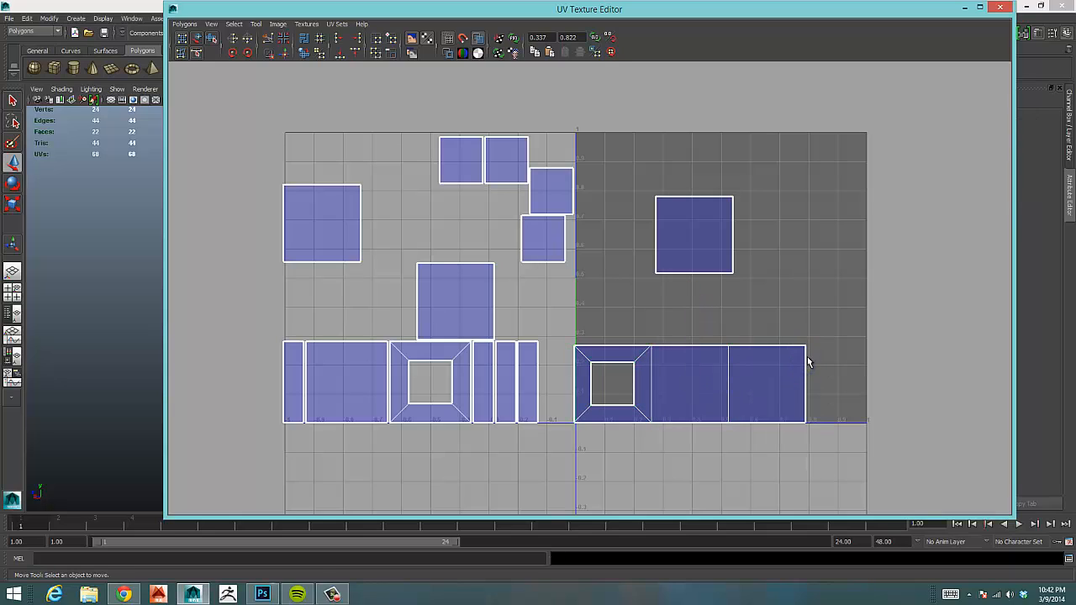
pyautogui.moveTo(802, 356); pyautogui.dragTo(808, 371)
pyautogui.click(763, 311)
pyautogui.moveTo(706, 242); pyautogui.dragTo(716, 211, button='right')
pyautogui.moveTo(685, 273); pyautogui.dragTo(772, 567, button='right')
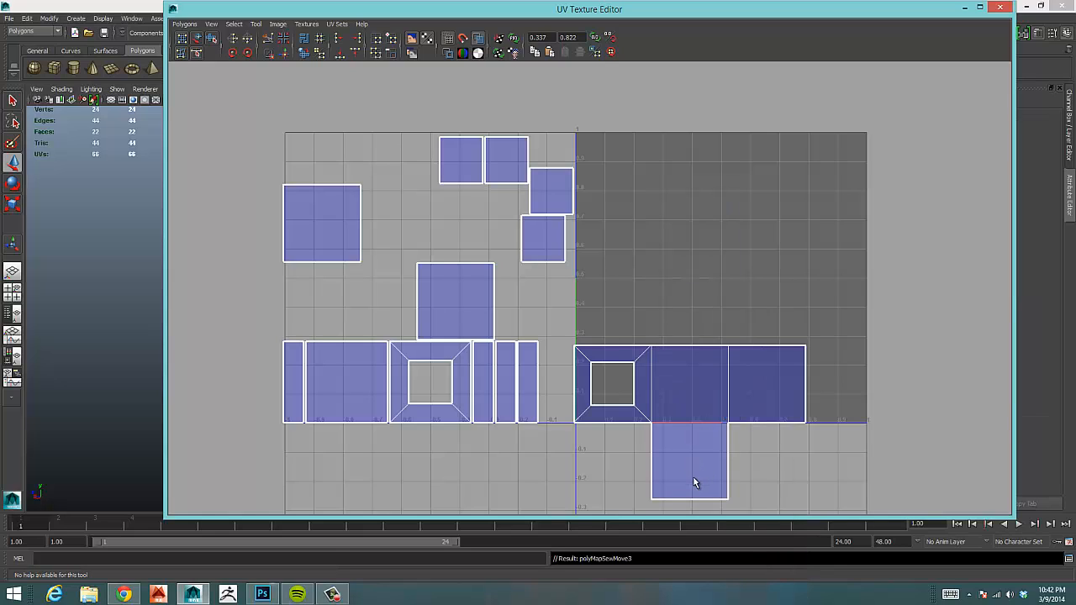
pyautogui.hotkey('ctrl', 'z')
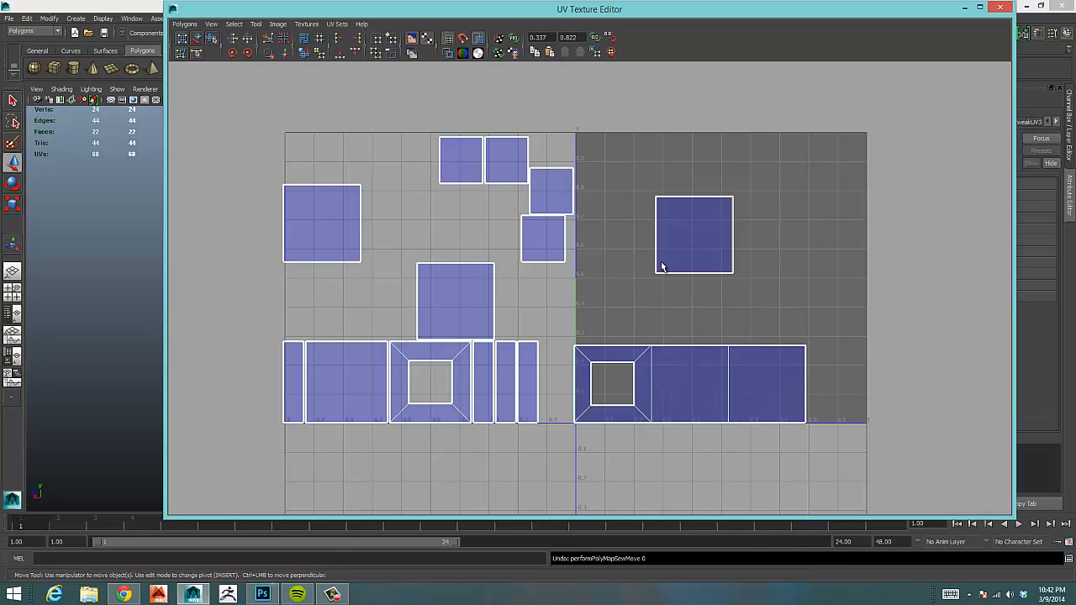
# Examine the separate square shells up close, and bring the stacked-box model into view beside the UV editor
pyautogui.click(327, 206)
pyautogui.click(686, 225)
pyautogui.click(694, 262)
pyautogui.scroll(8, 526, 358)
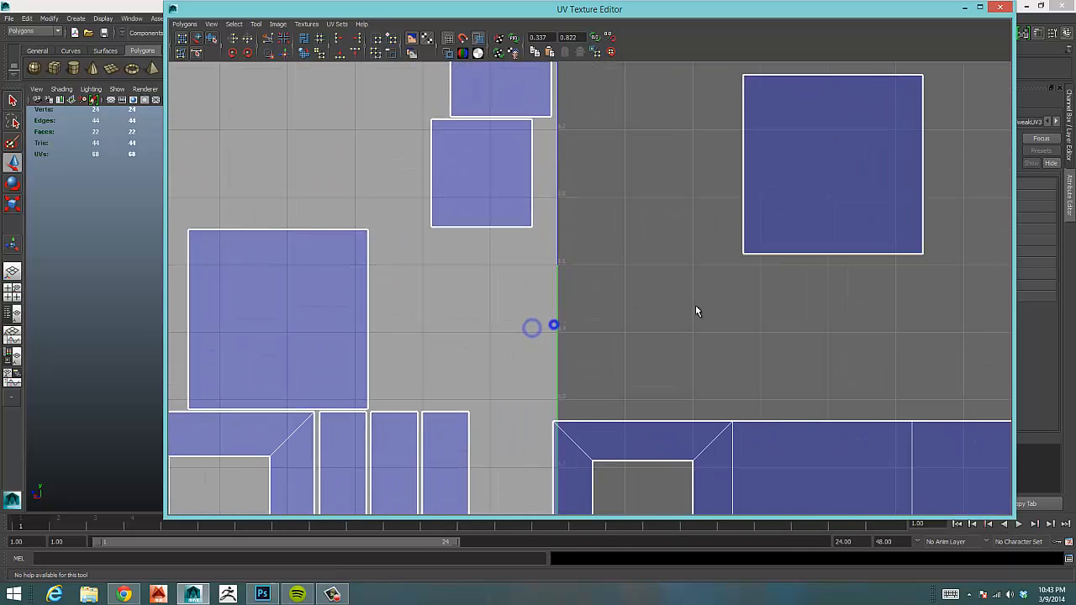
pyautogui.keyDown('alt'); pyautogui.moveTo(573, 320); pyautogui.dragTo(632, 271, button='right'); pyautogui.keyUp('alt')
pyautogui.keyDown('alt'); pyautogui.moveTo(653, 223); pyautogui.dragTo(609, 344, button='middle'); pyautogui.keyUp('alt')
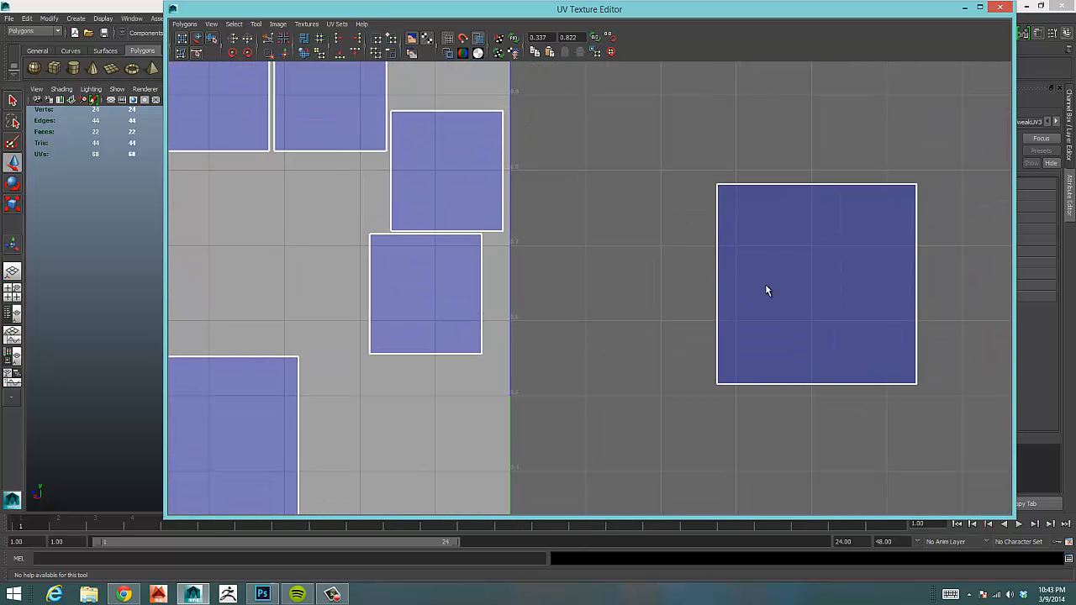
pyautogui.keyDown('alt'); pyautogui.moveTo(766, 290); pyautogui.dragTo(681, 301, button='middle'); pyautogui.keyUp('alt')
pyautogui.scroll(-3, 682, 298)
pyautogui.moveTo(471, 11); pyautogui.dragTo(880, 24)
pyautogui.keyDown('alt'); pyautogui.moveTo(522, 303); pyautogui.dragTo(282, 278, button='middle'); pyautogui.keyUp('alt')
pyautogui.keyDown('alt'); pyautogui.moveTo(336, 282); pyautogui.dragTo(521, 274, button='right'); pyautogui.keyUp('alt')
pyautogui.keyDown('alt'); pyautogui.moveTo(375, 284); pyautogui.dragTo(475, 389, button='middle'); pyautogui.keyUp('alt')
pyautogui.keyDown('alt'); pyautogui.moveTo(474, 389); pyautogui.dragTo(487, 294, button='right'); pyautogui.keyUp('alt')
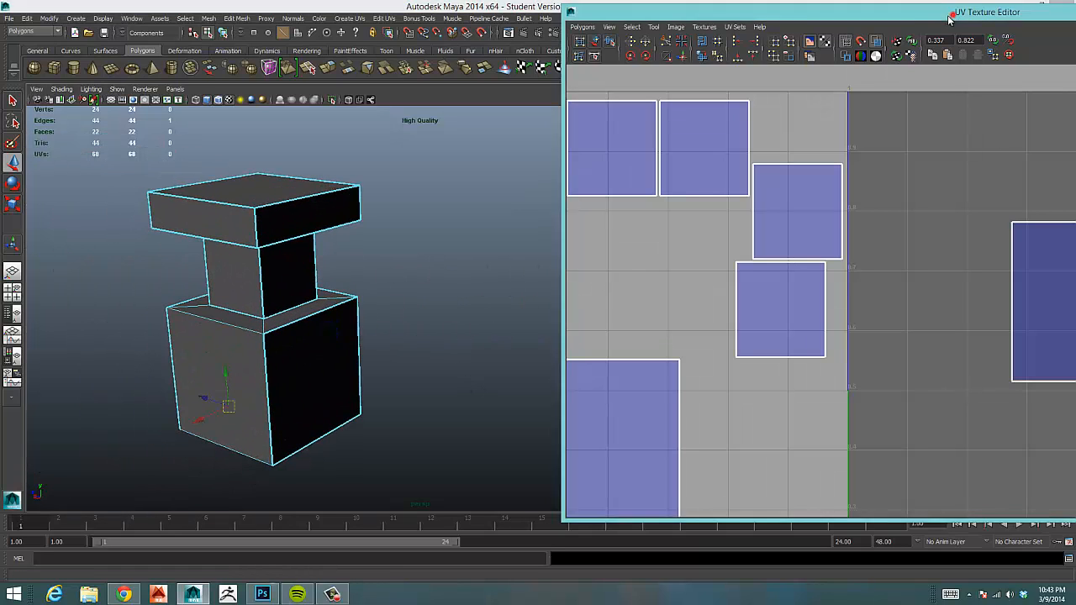
# Compare edges of the UV squares with their matching edges on the stacked-box model from several angles
pyautogui.moveTo(975, 12); pyautogui.dragTo(660, 14)
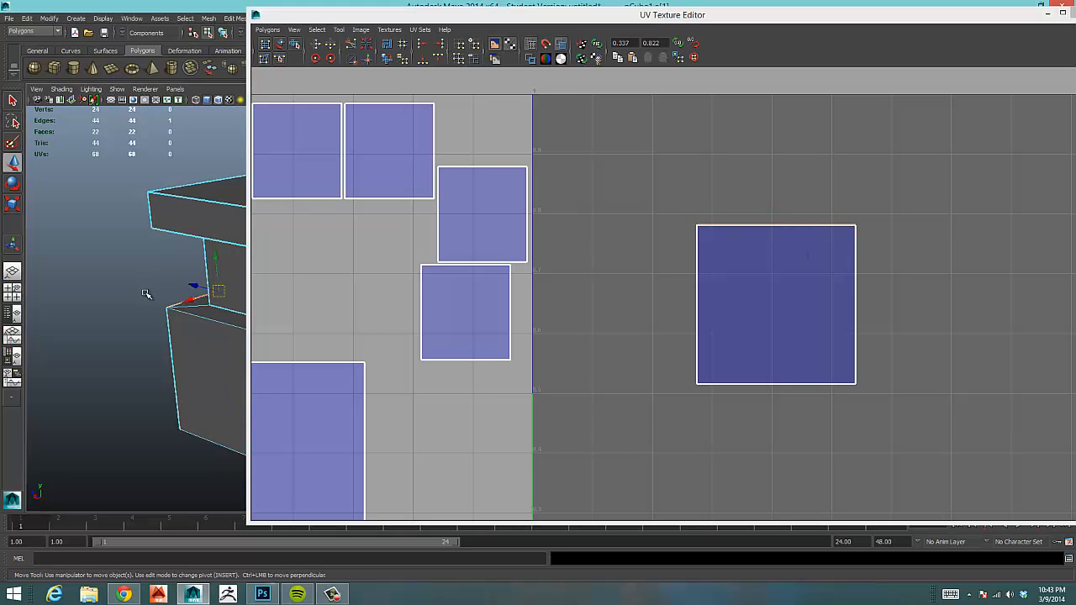
pyautogui.keyDown('alt'); pyautogui.moveTo(126, 309); pyautogui.dragTo(128, 225); pyautogui.keyUp('alt')
pyautogui.keyDown('alt'); pyautogui.moveTo(206, 260); pyautogui.dragTo(126, 290); pyautogui.keyUp('alt')
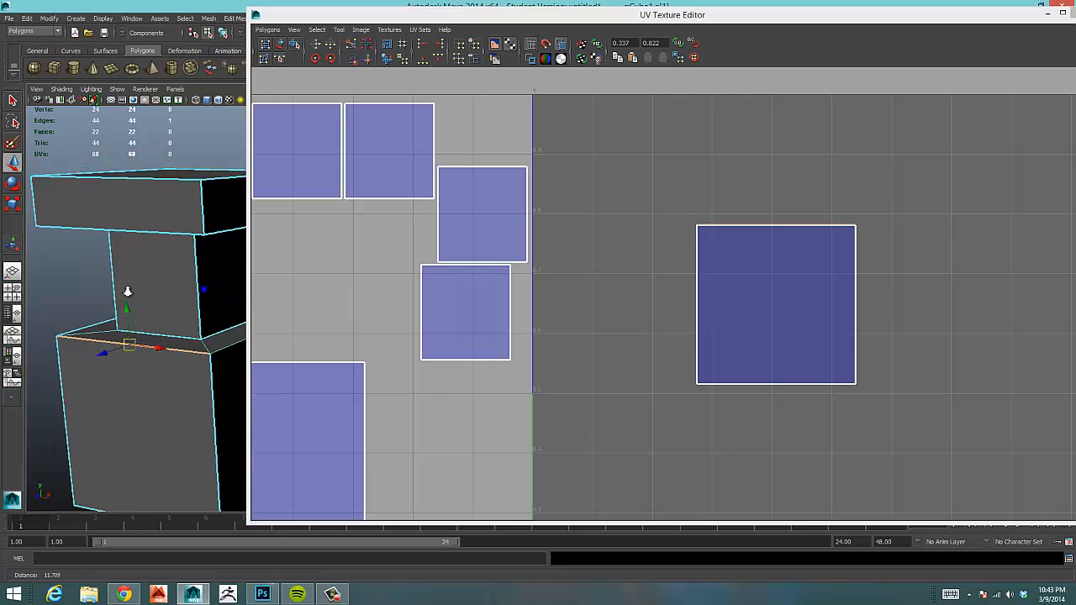
pyautogui.keyDown('alt'); pyautogui.moveTo(205, 289); pyautogui.dragTo(164, 287, button='right'); pyautogui.keyUp('alt')
pyautogui.keyDown('alt'); pyautogui.moveTo(164, 287); pyautogui.dragTo(129, 256, button='middle'); pyautogui.keyUp('alt')
pyautogui.moveTo(733, 278); pyautogui.dragTo(572, 326)
pyautogui.keyDown('alt'); pyautogui.moveTo(572, 326); pyautogui.dragTo(581, 326, button='middle'); pyautogui.keyUp('alt')
pyautogui.keyDown('alt'); pyautogui.moveTo(830, 278); pyautogui.dragTo(370, 301, button='right'); pyautogui.keyUp('alt')
pyautogui.keyDown('alt'); pyautogui.moveTo(569, 287); pyautogui.dragTo(470, 294, button='right'); pyautogui.keyUp('alt')
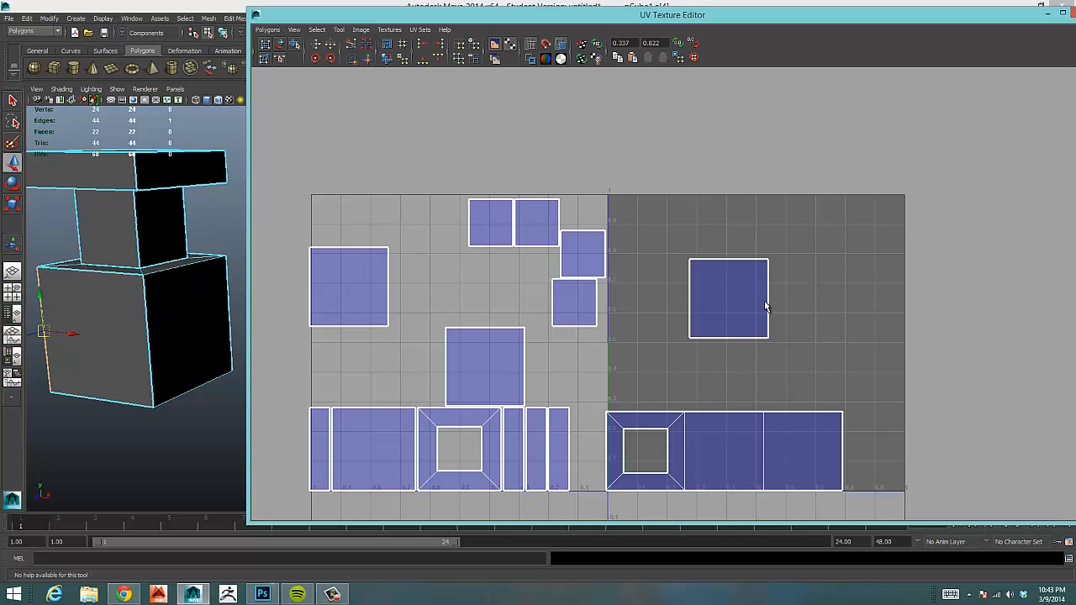
pyautogui.keyDown('alt'); pyautogui.moveTo(787, 320); pyautogui.dragTo(742, 267, button='middle'); pyautogui.keyUp('alt')
pyautogui.keyDown('alt'); pyautogui.moveTo(675, 281); pyautogui.dragTo(905, 269, button='right'); pyautogui.keyUp('alt')
pyautogui.keyDown('alt'); pyautogui.moveTo(704, 290); pyautogui.dragTo(795, 281, button='right'); pyautogui.keyUp('alt')
pyautogui.keyDown('alt'); pyautogui.moveTo(614, 313); pyautogui.dragTo(692, 293, button='right'); pyautogui.keyUp('alt')
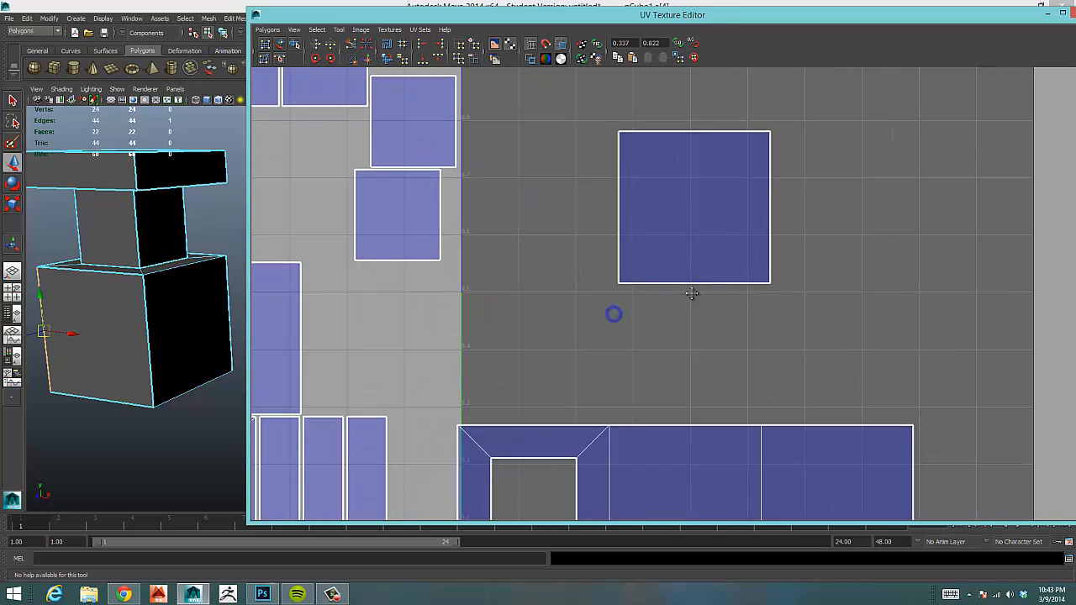
pyautogui.keyDown('alt'); pyautogui.moveTo(808, 516); pyautogui.dragTo(707, 374, button='middle'); pyautogui.keyUp('alt')
# Cut the last square from the ring-and-squares strip, convert one of its UVs to a shell, and move it away from the strip
pyautogui.moveTo(665, 342); pyautogui.dragTo(754, 541, button='right')
pyautogui.click(659, 307)
pyautogui.moveTo(786, 286); pyautogui.dragTo(831, 285, button='right')
pyautogui.moveTo(814, 269); pyautogui.dragTo(827, 298)
pyautogui.moveTo(786, 296); pyautogui.dragTo(830, 290, button='right')
pyautogui.moveTo(738, 360); pyautogui.dragTo(796, 332)
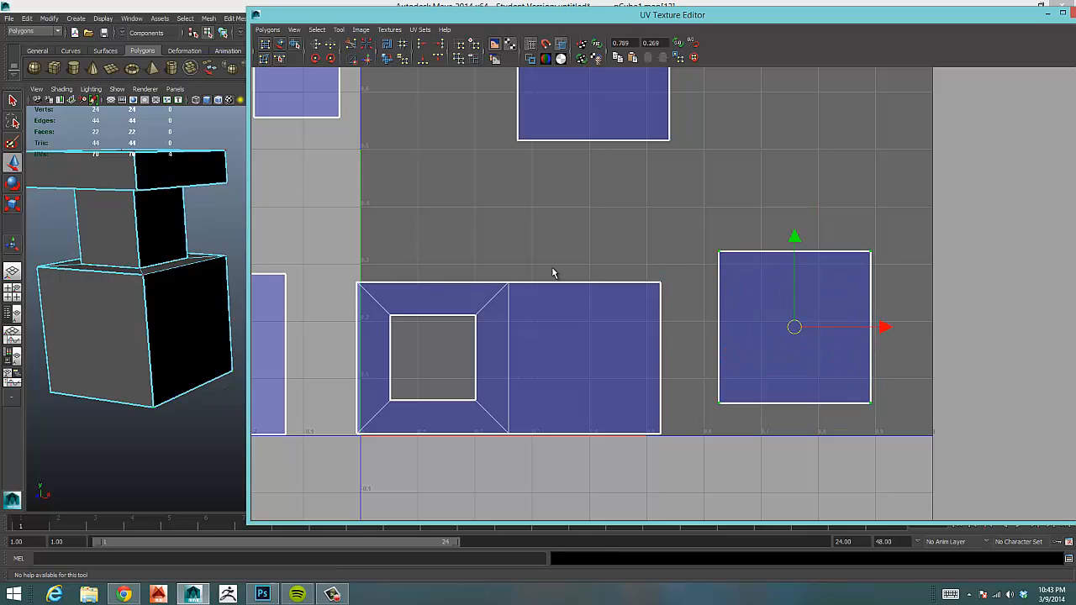
pyautogui.keyDown('alt'); pyautogui.moveTo(783, 236); pyautogui.dragTo(454, 249, button='right'); pyautogui.keyUp('alt')
pyautogui.keyDown('alt'); pyautogui.moveTo(593, 237); pyautogui.dragTo(538, 234, button='middle'); pyautogui.keyUp('alt')
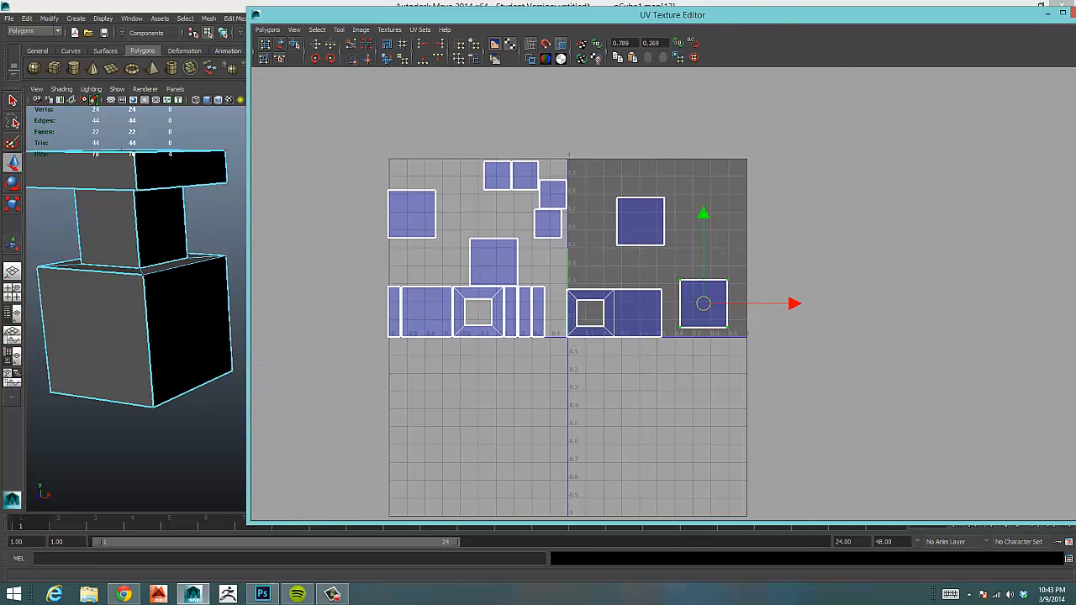
pyautogui.click(332, 595)
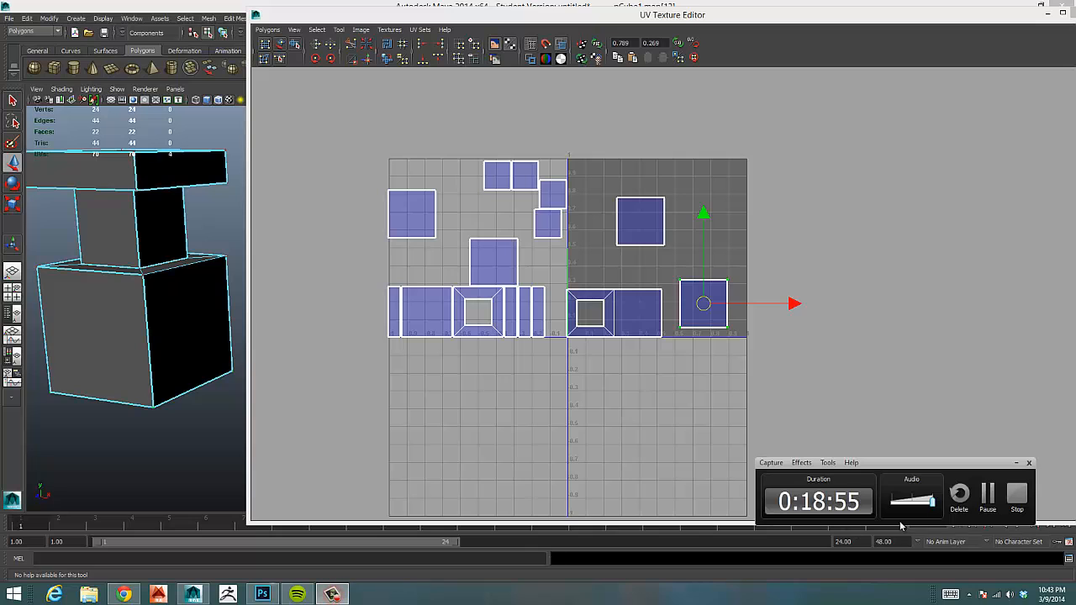
pyautogui.click(985, 498)
# Clear the UV selection, and narrow the UV Texture Editor so more of the model viewport is uncovered
pyautogui.click(862, 320)
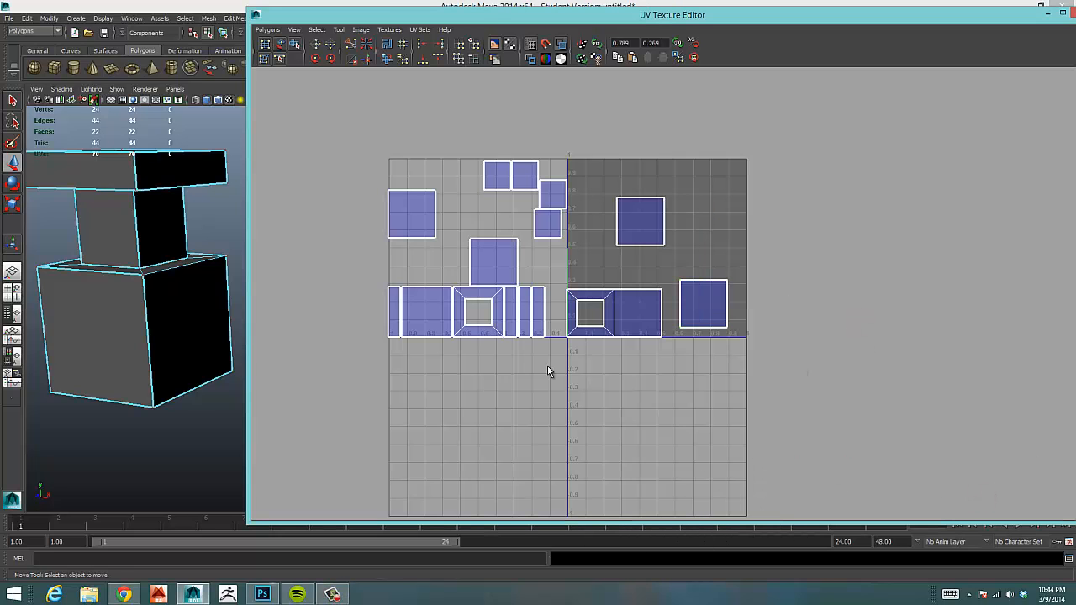
pyautogui.keyDown('alt'); pyautogui.moveTo(537, 363); pyautogui.dragTo(534, 420, button='middle'); pyautogui.keyUp('alt')
pyautogui.keyDown('alt'); pyautogui.moveTo(452, 398); pyautogui.dragTo(668, 384, button='right'); pyautogui.keyUp('alt')
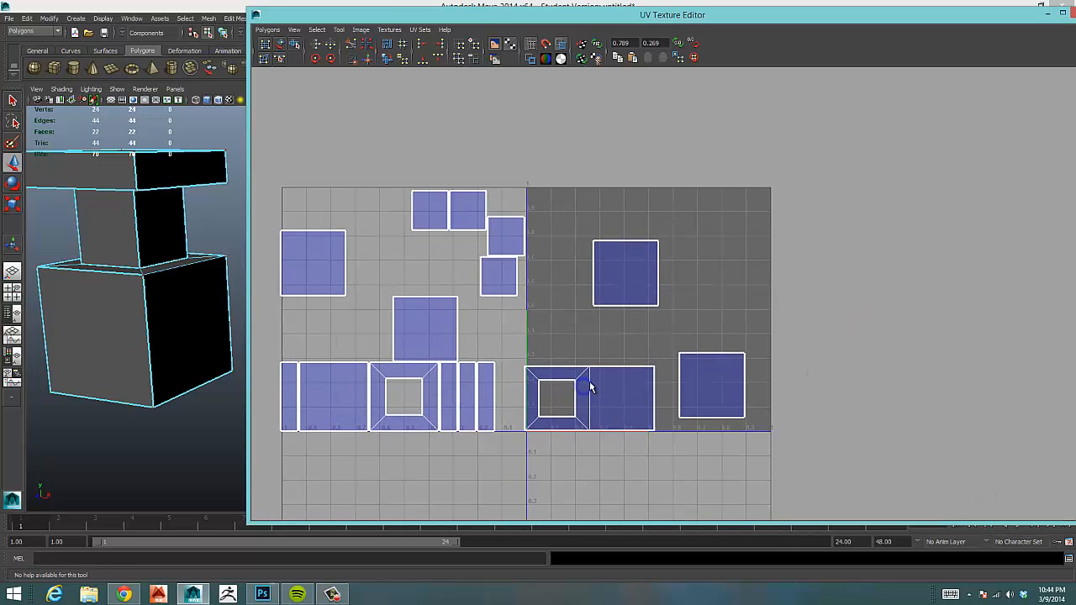
pyautogui.keyDown('alt'); pyautogui.moveTo(587, 387); pyautogui.dragTo(691, 331, button='middle'); pyautogui.keyUp('alt')
pyautogui.keyDown('alt'); pyautogui.moveTo(691, 331); pyautogui.dragTo(580, 333, button='right'); pyautogui.keyUp('alt')
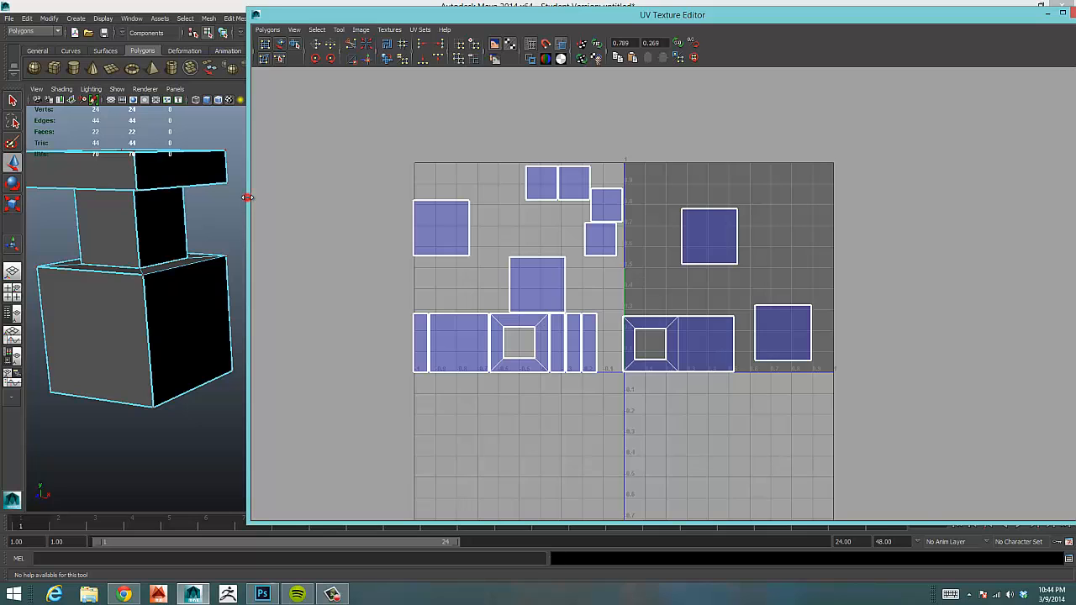
pyautogui.moveTo(247, 197); pyautogui.dragTo(444, 197)
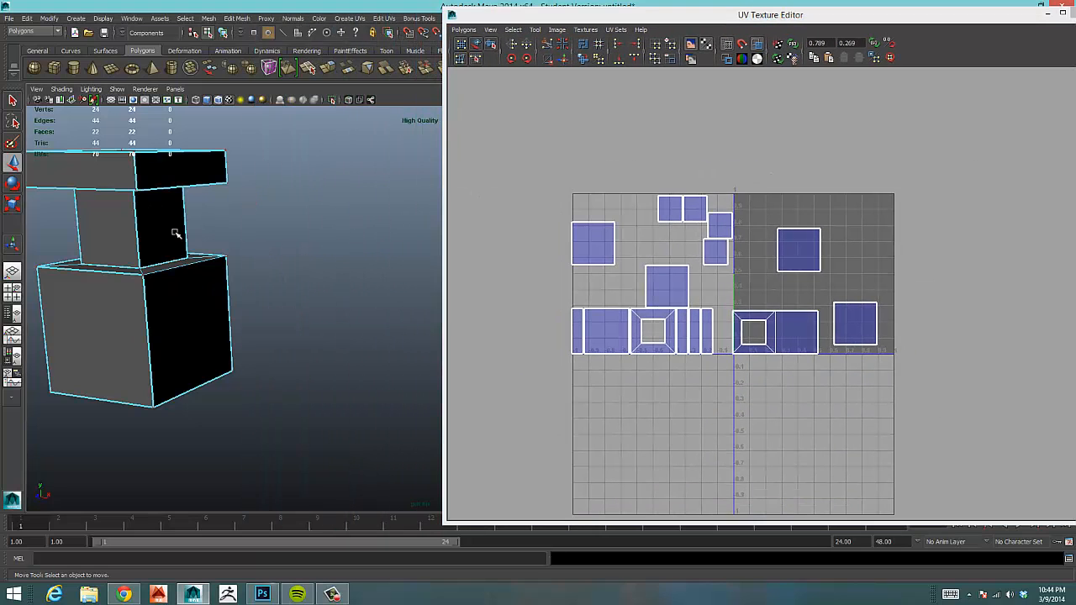
# Examine the stacked-box model from several angles beside its UV layout
pyautogui.scroll(-2, 175, 234)
pyautogui.keyDown('alt'); pyautogui.moveTo(175, 234); pyautogui.dragTo(286, 261, button='middle'); pyautogui.keyUp('alt')
pyautogui.keyDown('alt'); pyautogui.moveTo(283, 262); pyautogui.dragTo(280, 304); pyautogui.keyUp('alt')
pyautogui.keyDown('alt'); pyautogui.moveTo(217, 284); pyautogui.dragTo(375, 265, button='right'); pyautogui.keyUp('alt')
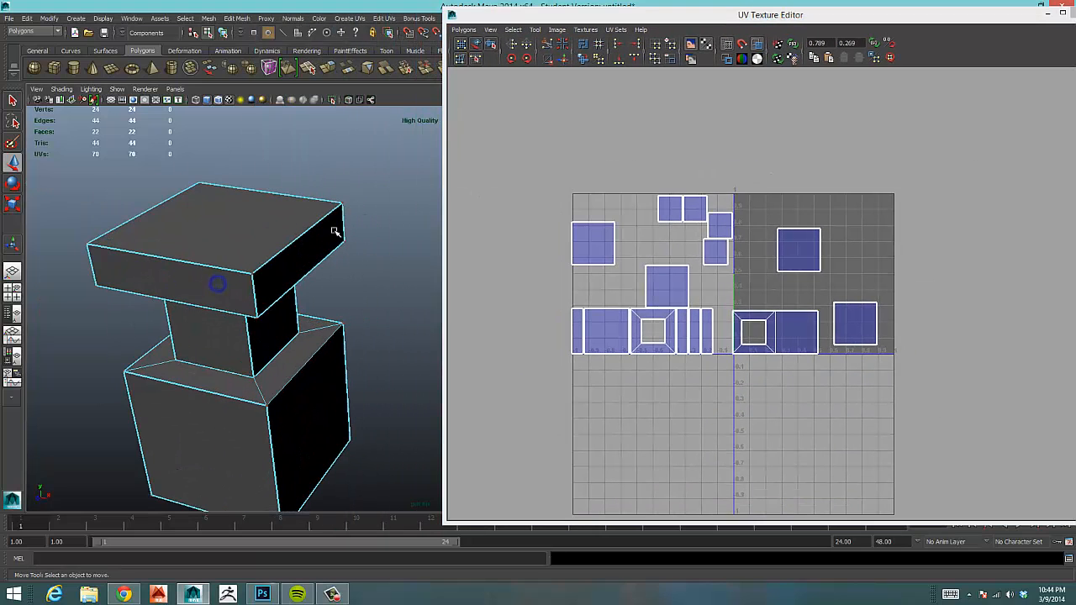
pyautogui.keyDown('alt'); pyautogui.moveTo(375, 257); pyautogui.dragTo(322, 283); pyautogui.keyUp('alt')
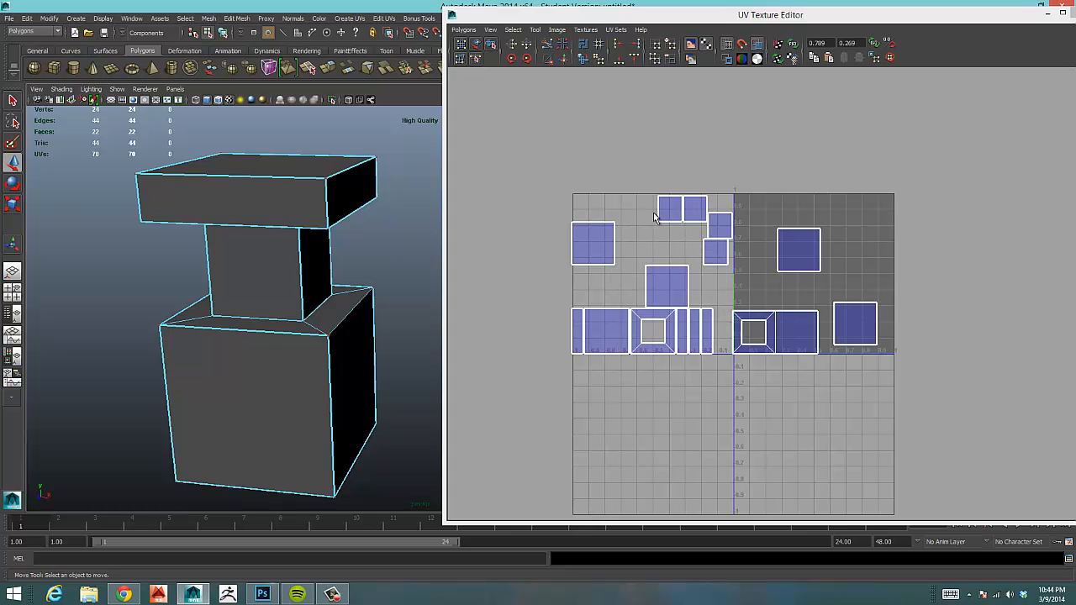
pyautogui.moveTo(406, 251)
pyautogui.keyDown('alt'); pyautogui.mouseDown()
pyautogui.moveTo(372, 245)
pyautogui.moveTo(413, 245)
pyautogui.mouseUp(); pyautogui.keyUp('alt')
pyautogui.keyDown('alt'); pyautogui.moveTo(385, 288); pyautogui.dragTo(337, 287); pyautogui.keyUp('alt')
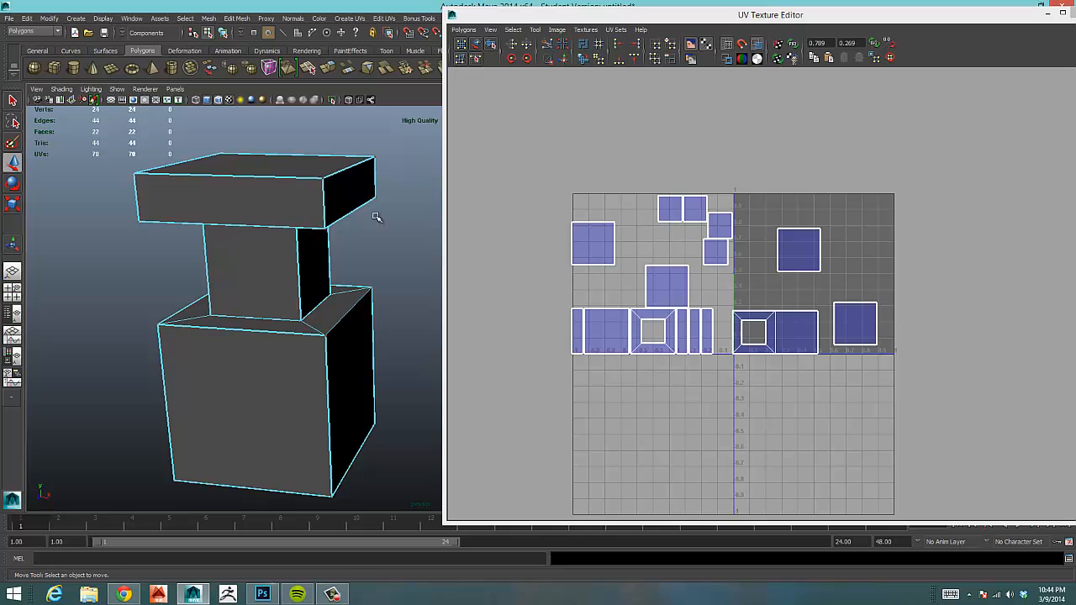
pyautogui.scroll(-4, 383, 210)
pyautogui.scroll(4, 372, 267)
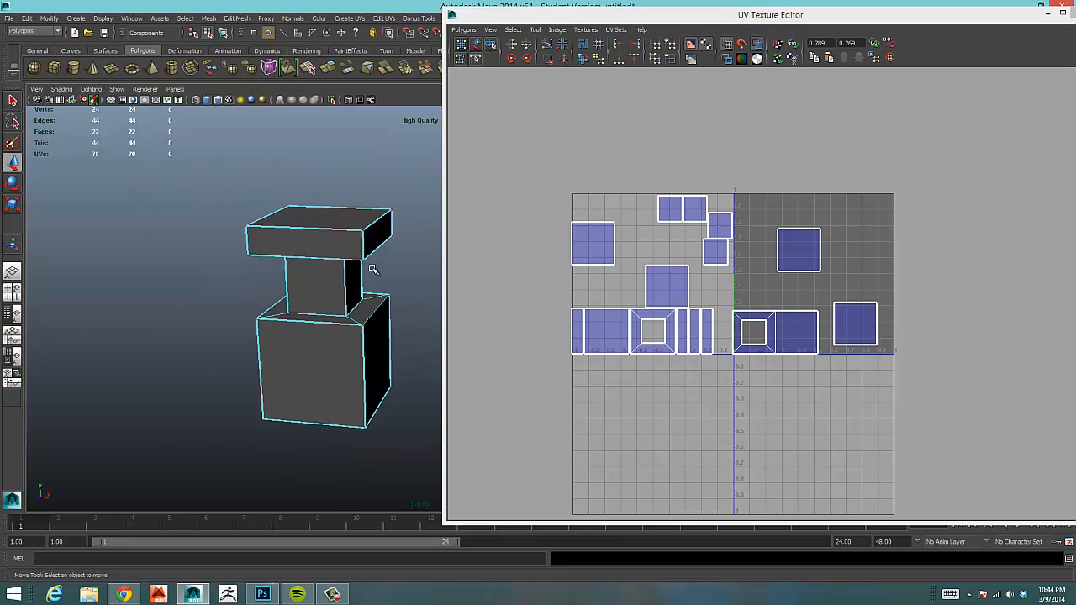
pyautogui.scroll(2, 372, 273)
pyautogui.scroll(-2, 372, 273)
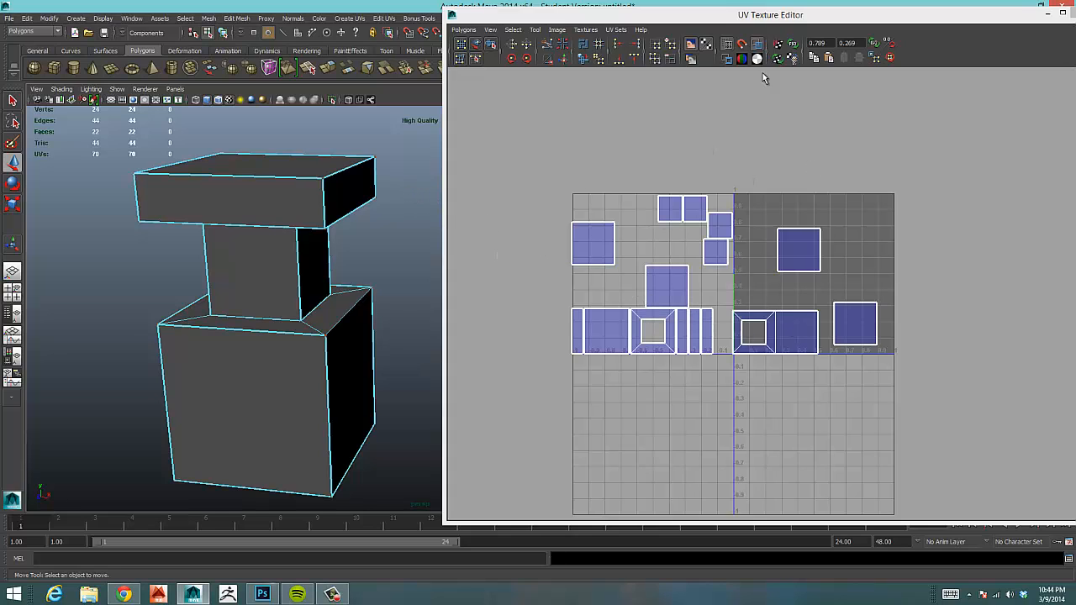
# Close the UV Texture Editor, and select the stacked-box model in object mode
pyautogui.moveTo(782, 8); pyautogui.dragTo(603, 26)
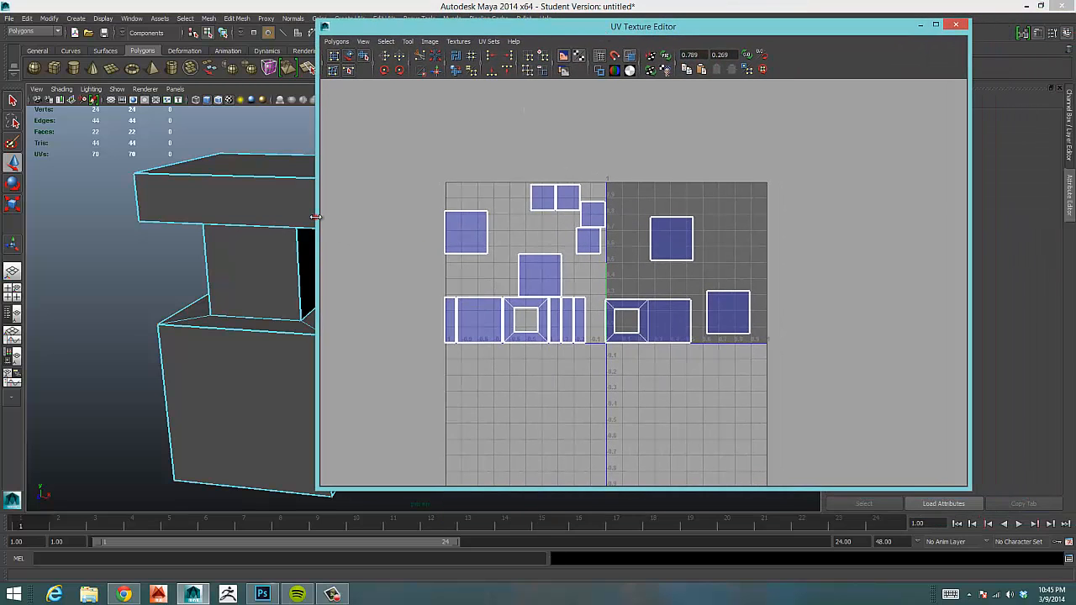
pyautogui.moveTo(315, 217); pyautogui.dragTo(162, 222)
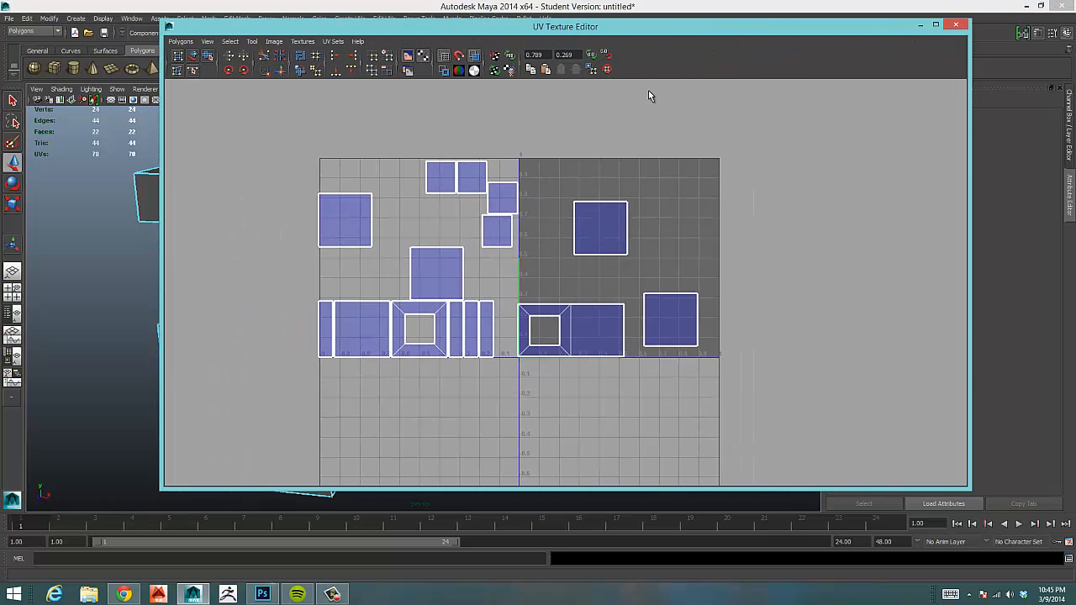
pyautogui.moveTo(648, 26)
pyautogui.mouseDown()
pyautogui.moveTo(661, 15)
pyautogui.moveTo(660, 28)
pyautogui.mouseUp()
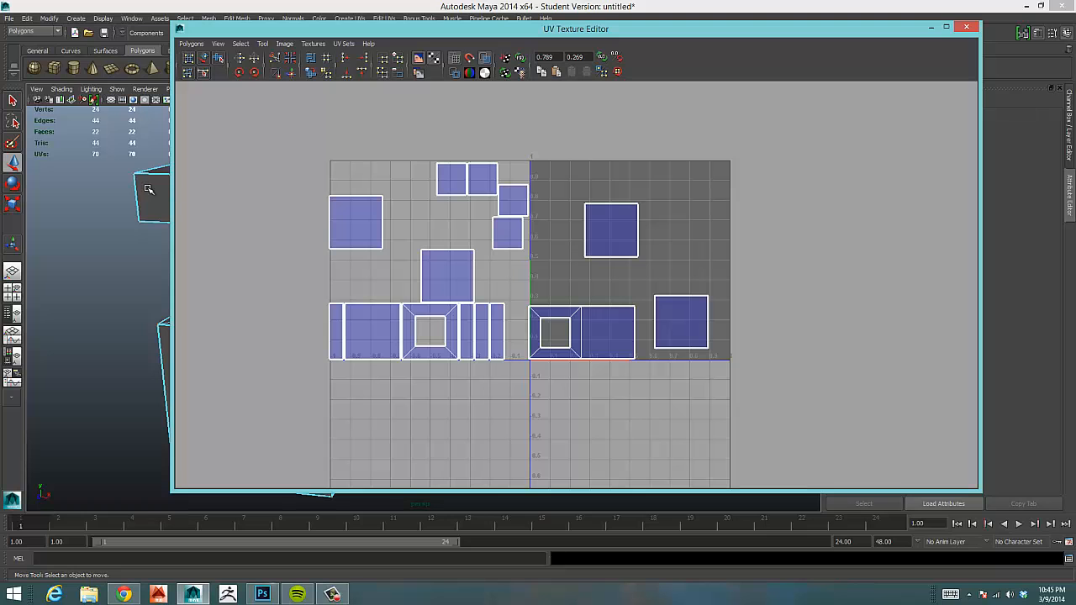
pyautogui.moveTo(878, 31)
pyautogui.mouseDown()
pyautogui.moveTo(866, 36)
pyautogui.moveTo(894, 35)
pyautogui.moveTo(841, 46)
pyautogui.moveTo(870, 38)
pyautogui.mouseUp()
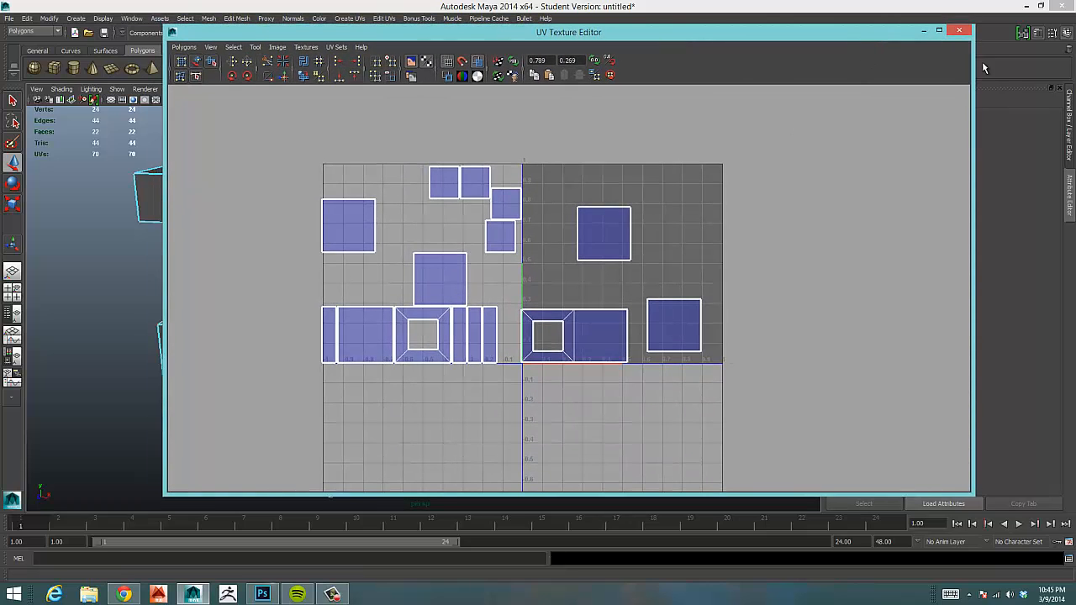
pyautogui.click(960, 31)
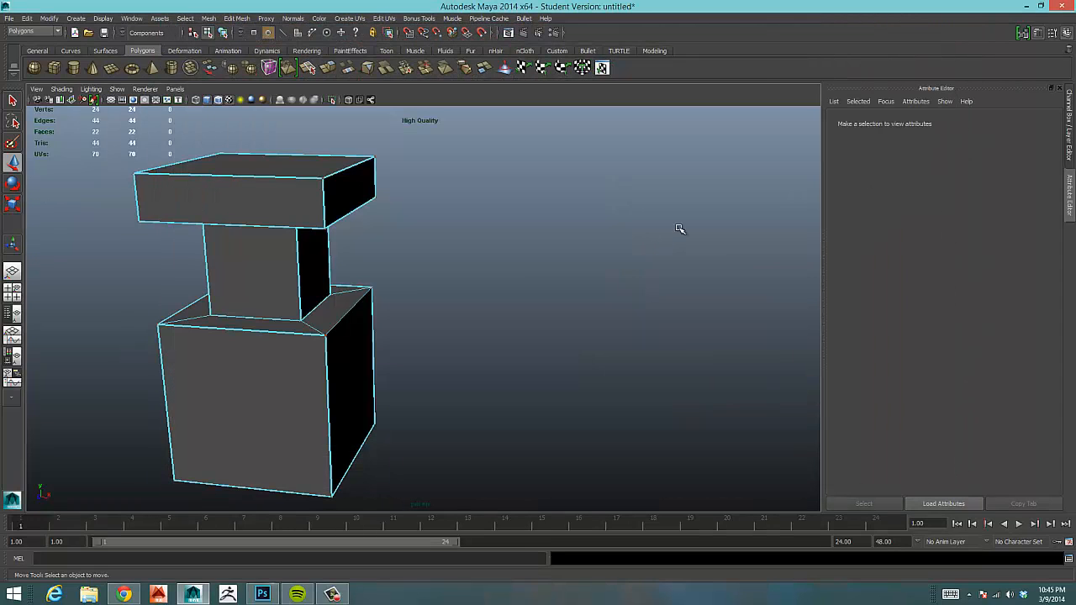
pyautogui.moveTo(283, 349); pyautogui.dragTo(389, 364, button='right')
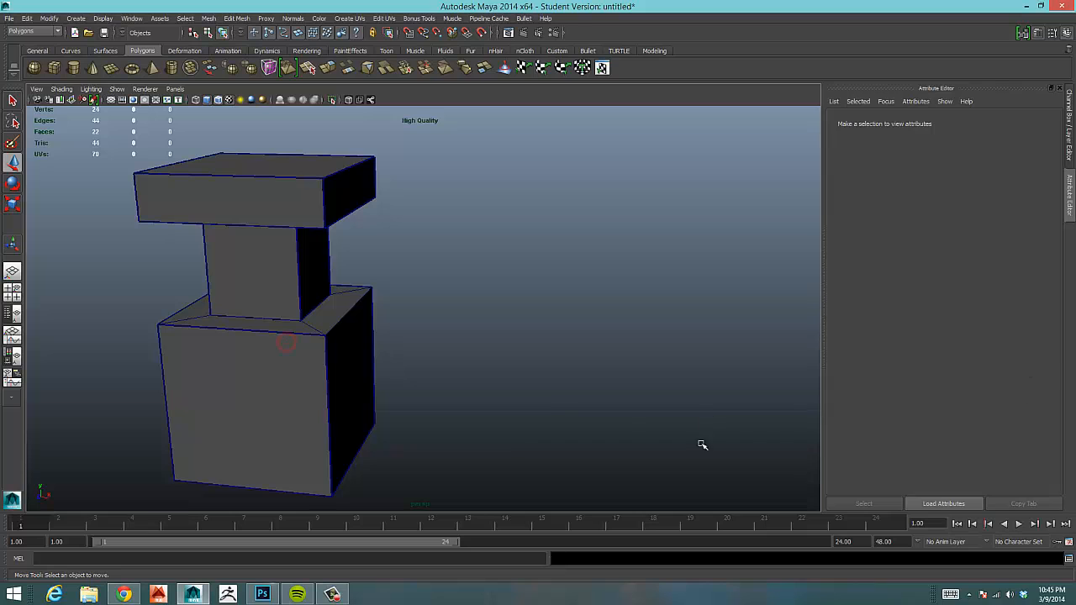
pyautogui.click(286, 320)
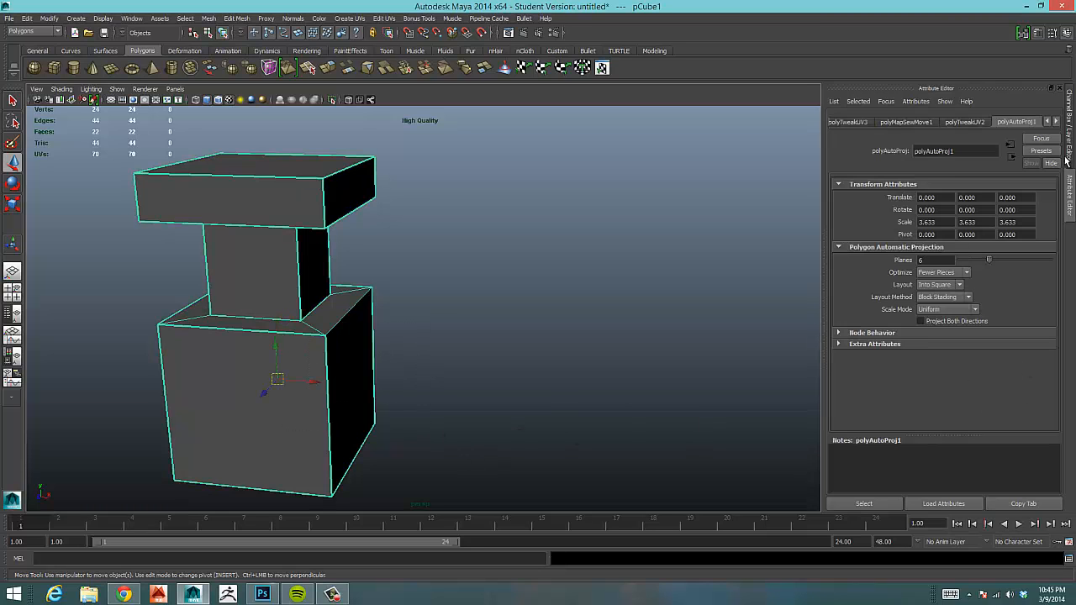
# Hide layer1 with the stacked-box model and show layer2 with the dog head, viewing the head from the side
pyautogui.click(1069, 110)
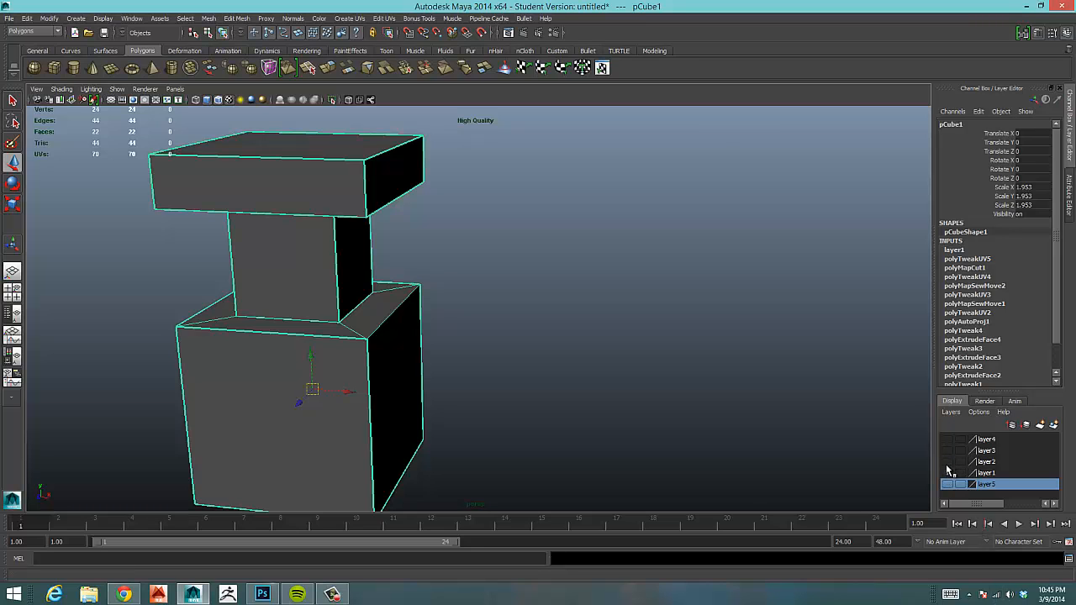
pyautogui.click(948, 471)
pyautogui.click(949, 462)
pyautogui.click(948, 462)
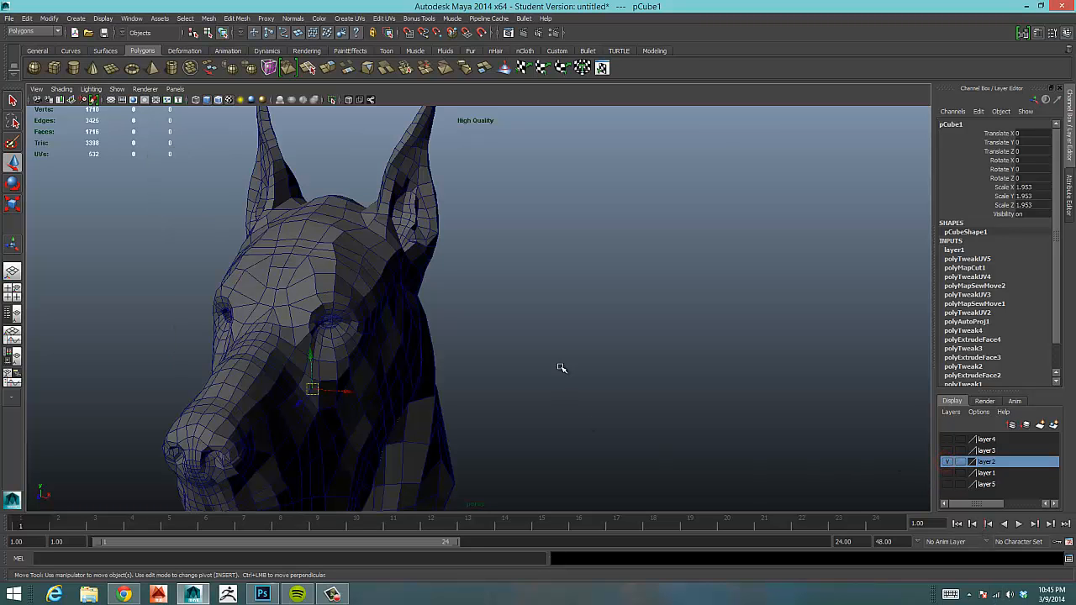
pyautogui.keyDown('alt'); pyautogui.moveTo(478, 337); pyautogui.dragTo(584, 315, button='right'); pyautogui.keyUp('alt')
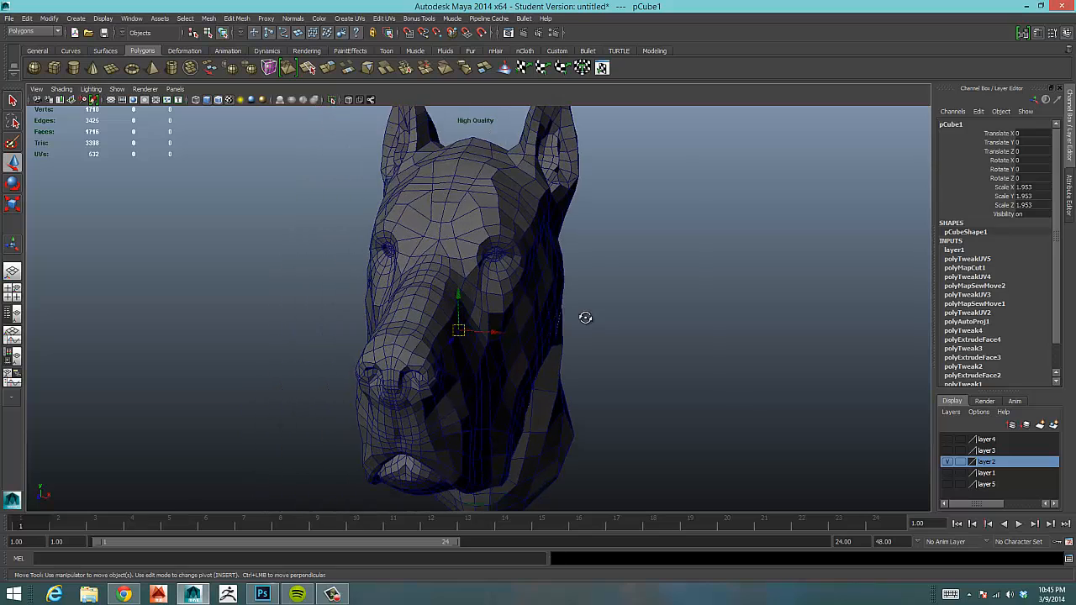
pyautogui.keyDown('alt'); pyautogui.moveTo(583, 314); pyautogui.dragTo(677, 303); pyautogui.keyUp('alt')
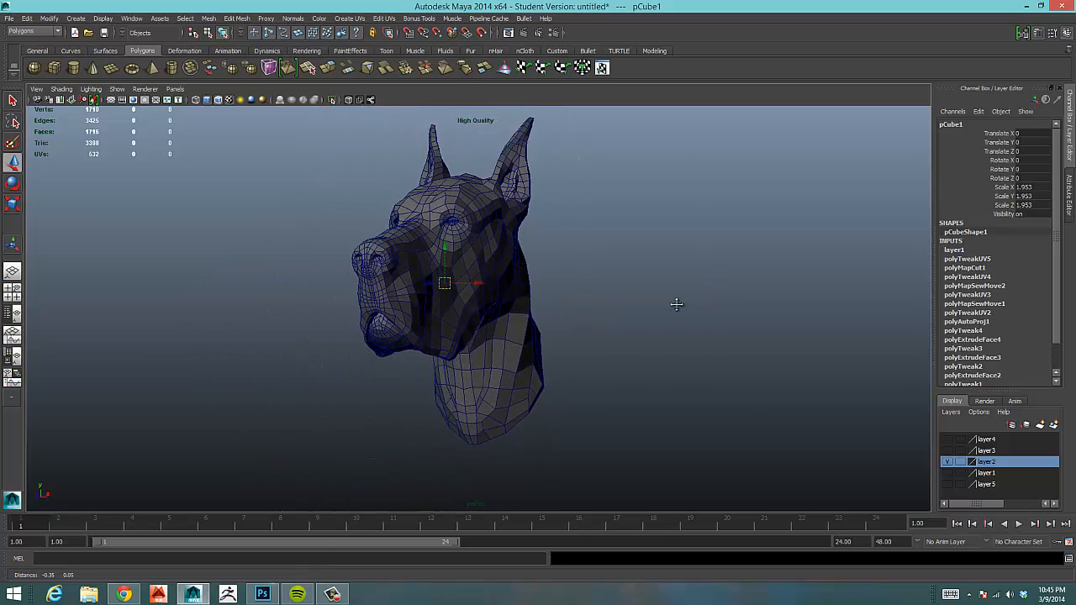
# Select the dog head, soften all of its edges, and clear the selection
pyautogui.keyDown('alt'); pyautogui.moveTo(603, 308); pyautogui.dragTo(663, 325, button='middle'); pyautogui.keyUp('alt')
pyautogui.keyDown('alt'); pyautogui.moveTo(661, 325); pyautogui.dragTo(533, 353); pyautogui.keyUp('alt')
pyautogui.click(533, 371)
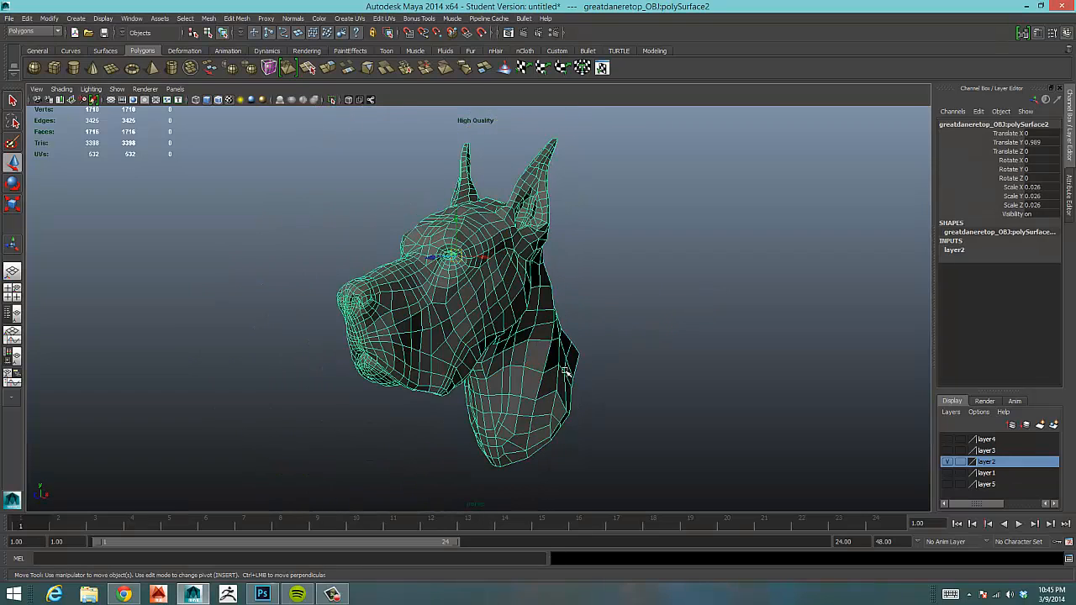
pyautogui.click(654, 51)
pyautogui.click(171, 67)
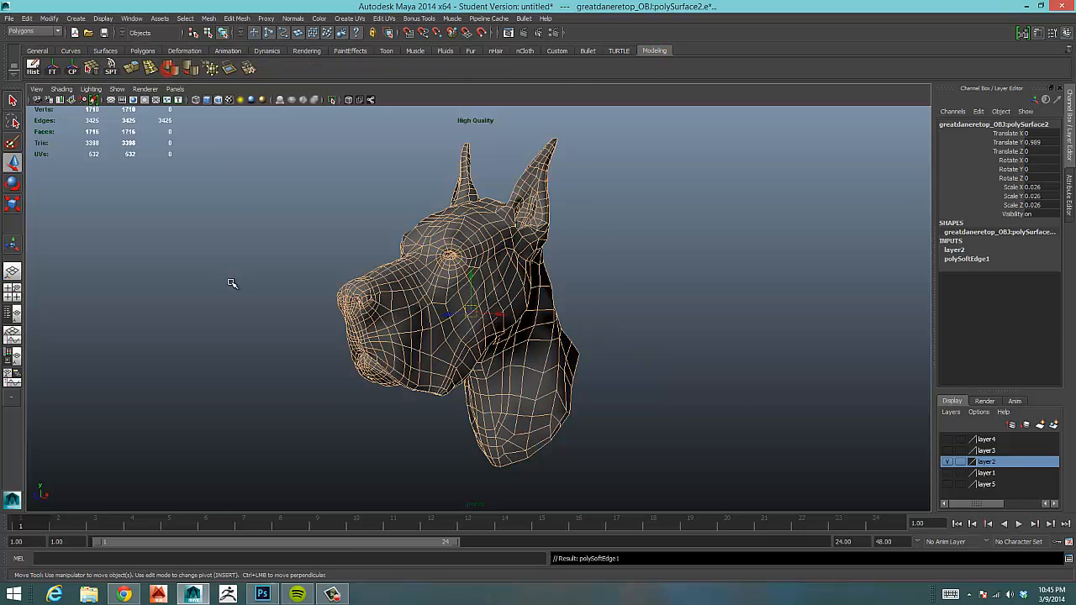
pyautogui.click(228, 279)
pyautogui.keyDown('alt'); pyautogui.moveTo(219, 343); pyautogui.dragTo(192, 336); pyautogui.keyUp('alt')
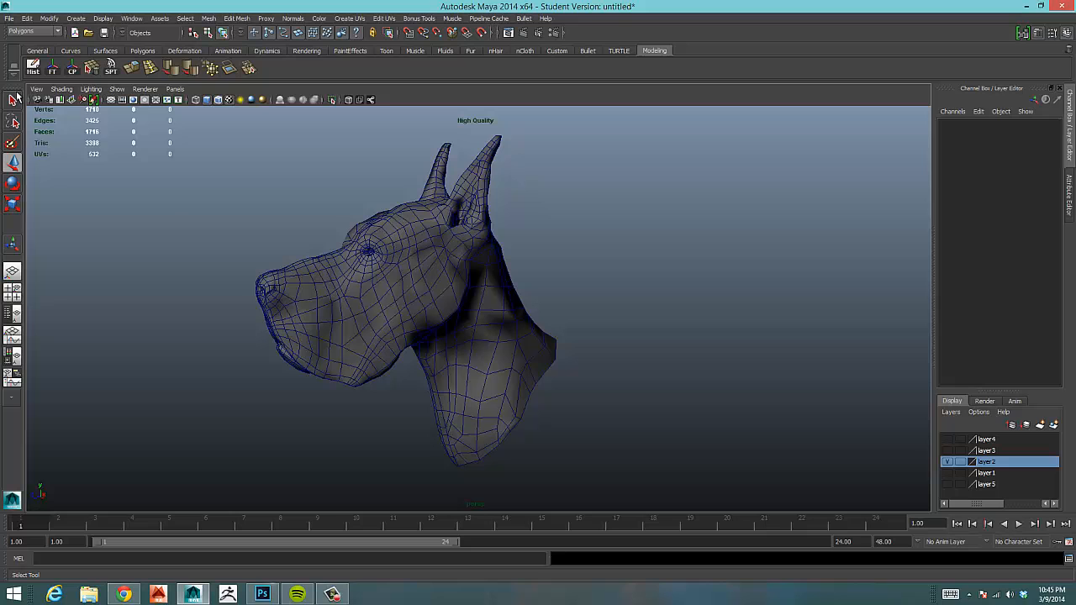
# Turn off wireframe on shaded, examine the dog head's surface up close and from several angles, and restore the wireframe overlay
pyautogui.click(61, 89)
pyautogui.click(92, 193)
pyautogui.moveTo(127, 318)
pyautogui.keyDown('alt'); pyautogui.mouseDown()
pyautogui.moveTo(305, 312)
pyautogui.moveTo(308, 278)
pyautogui.moveTo(239, 318)
pyautogui.moveTo(406, 290)
pyautogui.moveTo(296, 291)
pyautogui.moveTo(293, 248)
pyautogui.mouseUp(); pyautogui.keyUp('alt')
pyautogui.keyDown('alt'); pyautogui.moveTo(526, 259); pyautogui.dragTo(360, 293, button='right'); pyautogui.keyUp('alt')
pyautogui.keyDown('alt'); pyautogui.moveTo(344, 293); pyautogui.dragTo(378, 306); pyautogui.keyUp('alt')
pyautogui.keyDown('alt'); pyautogui.moveTo(314, 298); pyautogui.dragTo(415, 292, button='right'); pyautogui.keyUp('alt')
pyautogui.keyDown('alt'); pyautogui.moveTo(389, 291); pyautogui.dragTo(375, 293, button='right'); pyautogui.keyUp('alt')
pyautogui.keyDown('alt'); pyautogui.moveTo(398, 291); pyautogui.dragTo(399, 286); pyautogui.keyUp('alt')
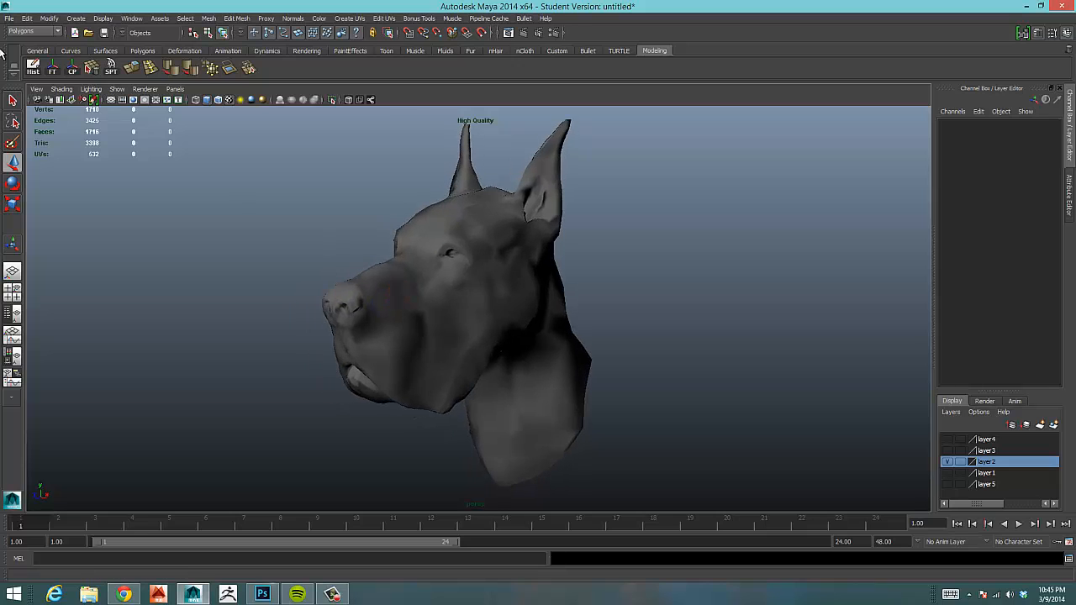
pyautogui.click(65, 92)
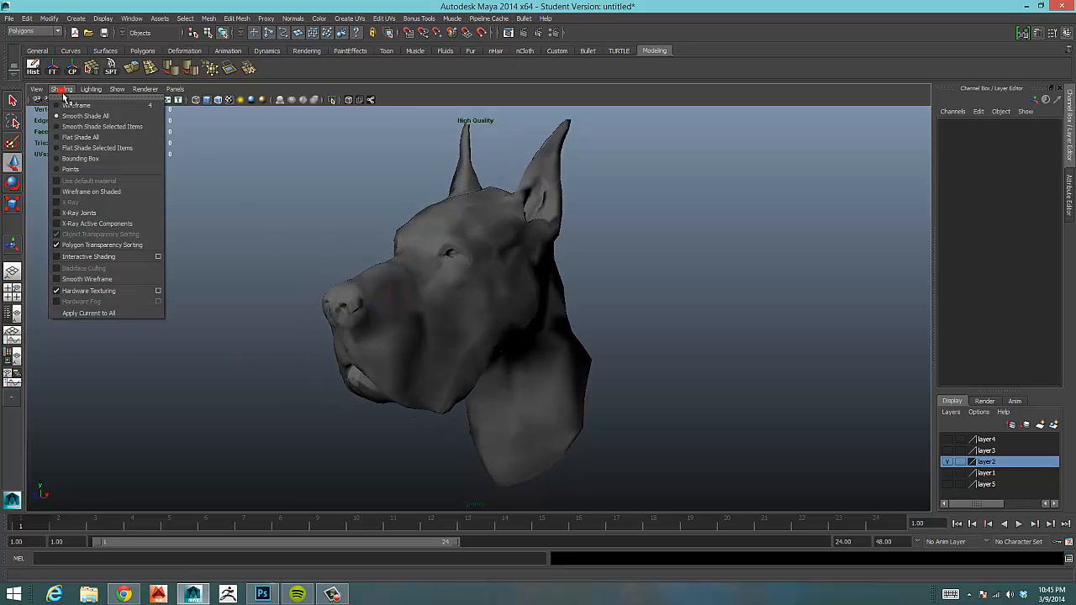
pyautogui.click(83, 193)
pyautogui.keyDown('alt'); pyautogui.moveTo(274, 255); pyautogui.dragTo(269, 227); pyautogui.keyUp('alt')
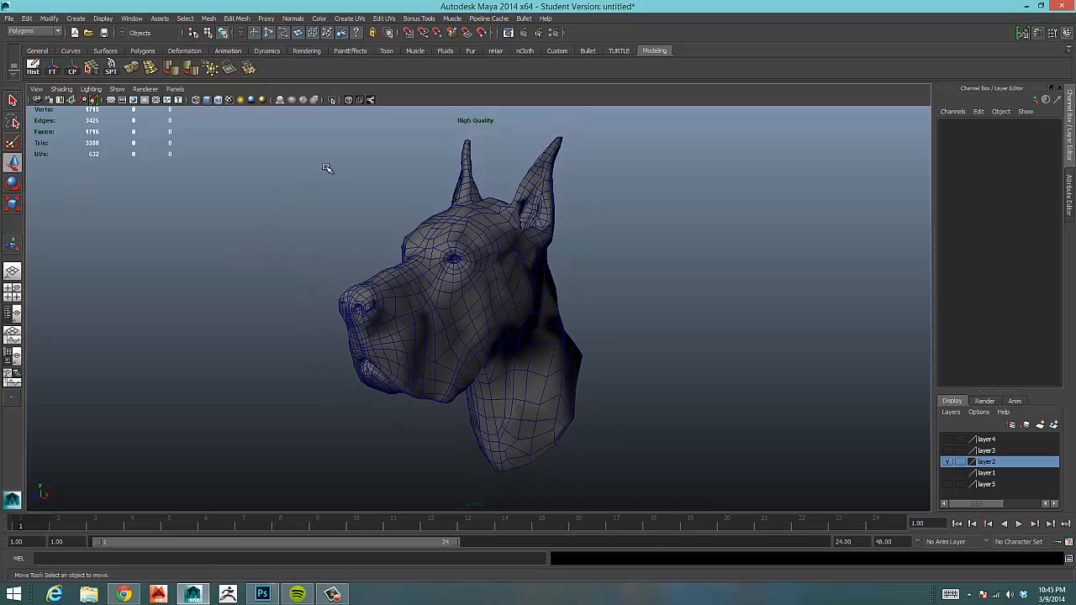
# Reapply the soft/hard edge normals operation to the whole dog head, return to object mode, and deselect it
pyautogui.click(538, 300)
pyautogui.click(194, 68)
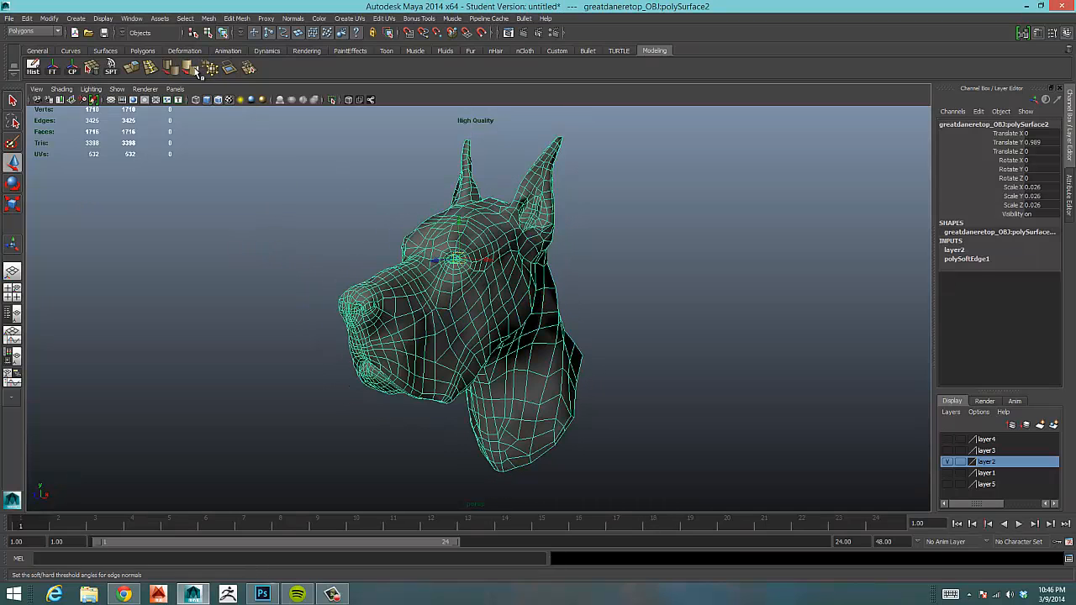
pyautogui.keyDown('alt'); pyautogui.moveTo(335, 291); pyautogui.dragTo(377, 285); pyautogui.keyUp('alt')
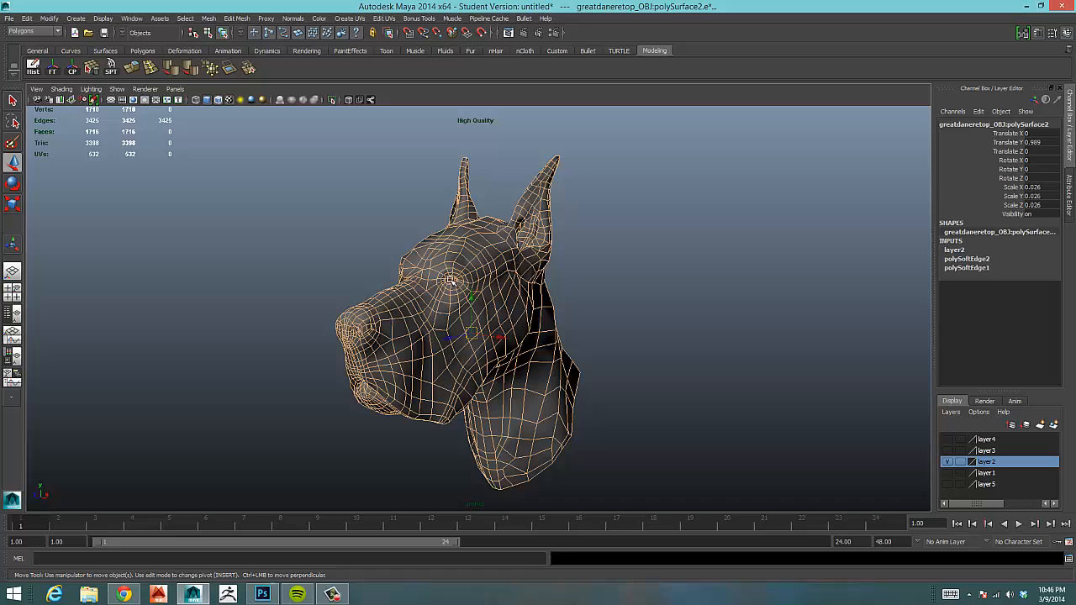
pyautogui.click(194, 68)
pyautogui.rightClick(490, 256)
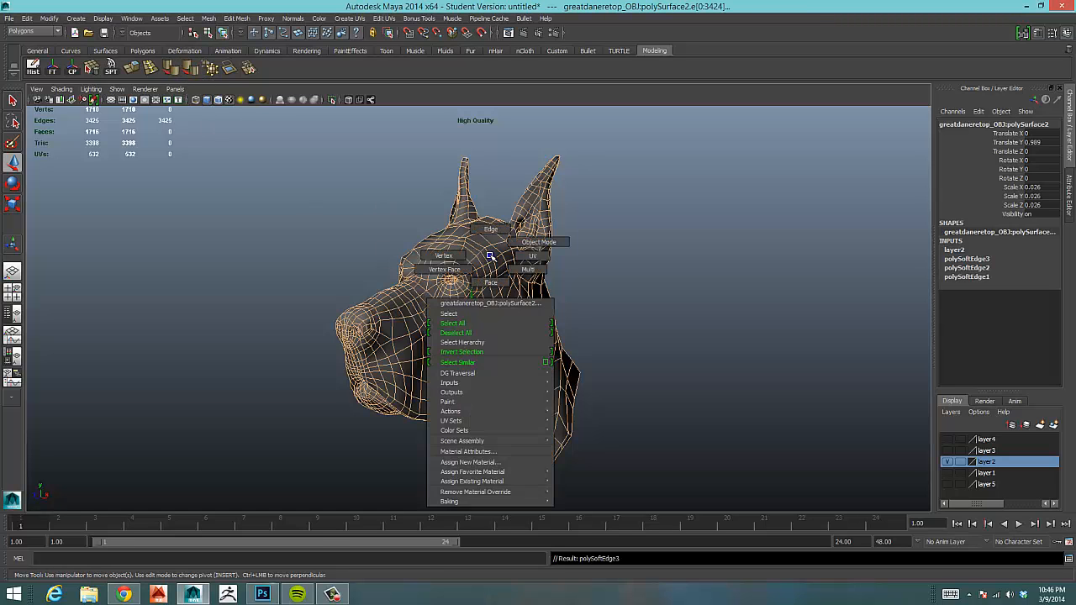
pyautogui.moveTo(490, 255); pyautogui.dragTo(545, 242, button='right')
pyautogui.click(657, 274)
# Apply the edge-normal operation to the dog head once more, smooth its shape with Average Vertices, and clear the selection
pyautogui.keyDown('alt'); pyautogui.moveTo(599, 311); pyautogui.dragTo(586, 312); pyautogui.keyUp('alt')
pyautogui.click(487, 308)
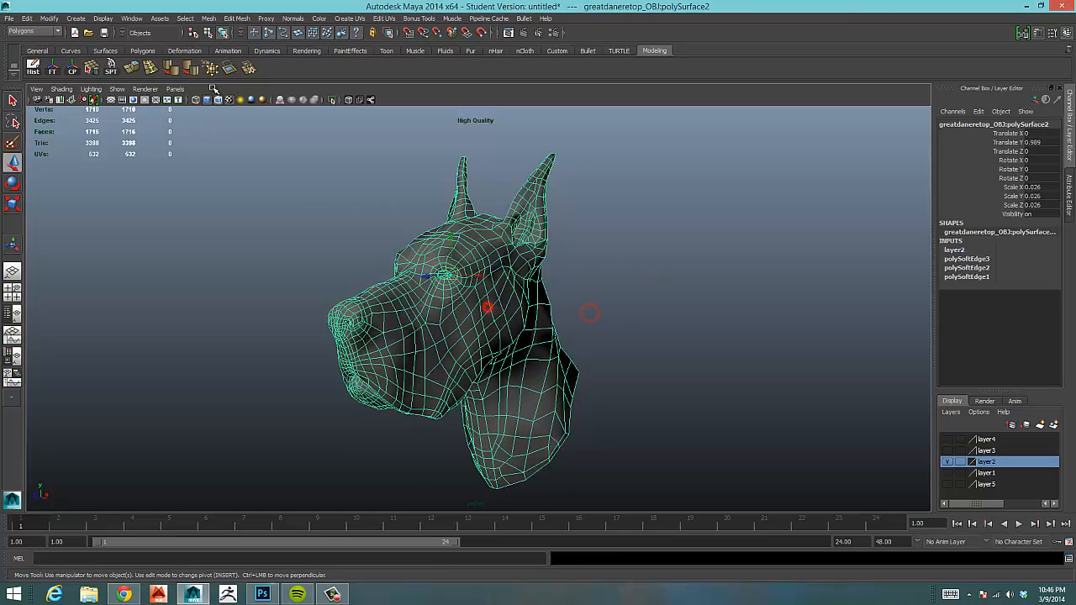
pyautogui.click(193, 68)
pyautogui.click(211, 68)
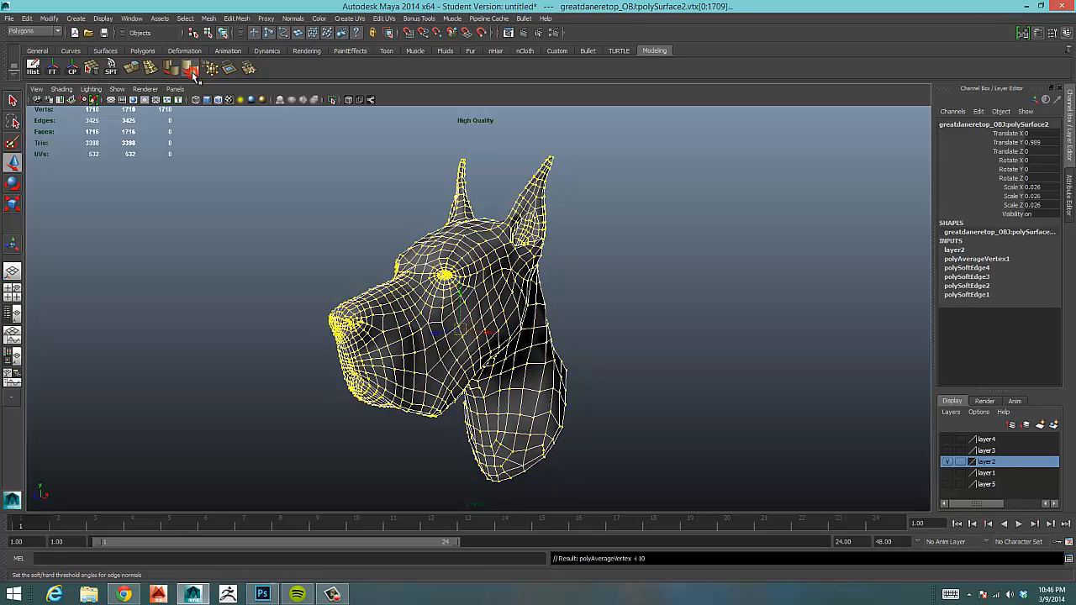
pyautogui.click(260, 139)
# Open the UV Texture Editor and move its window aside to uncover part of the dog head
pyautogui.keyDown('alt'); pyautogui.moveTo(381, 256); pyautogui.dragTo(394, 229); pyautogui.keyUp('alt')
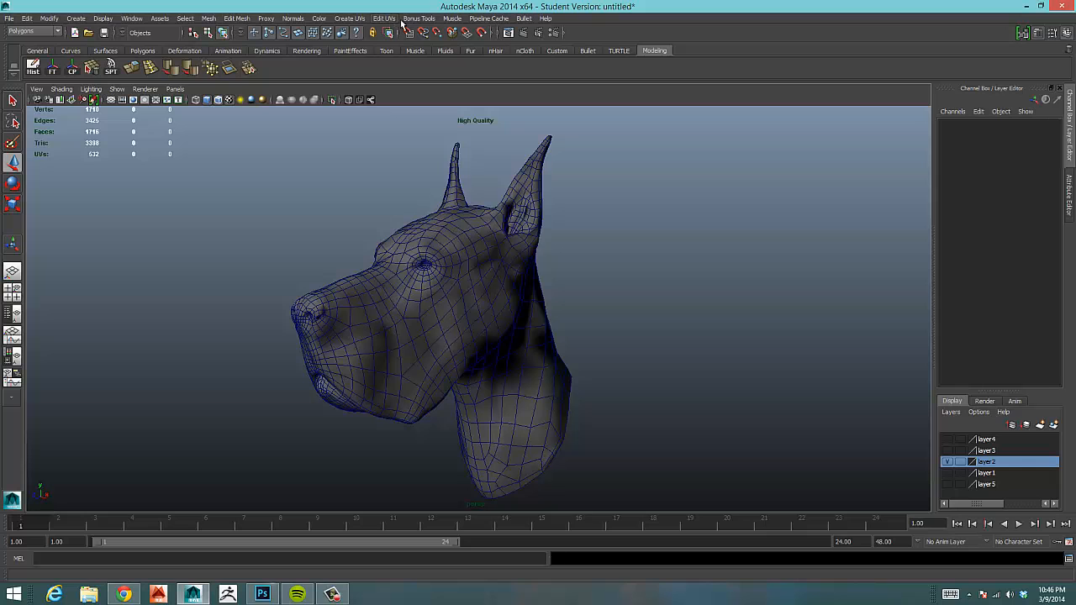
pyautogui.click(378, 19)
pyautogui.click(401, 241)
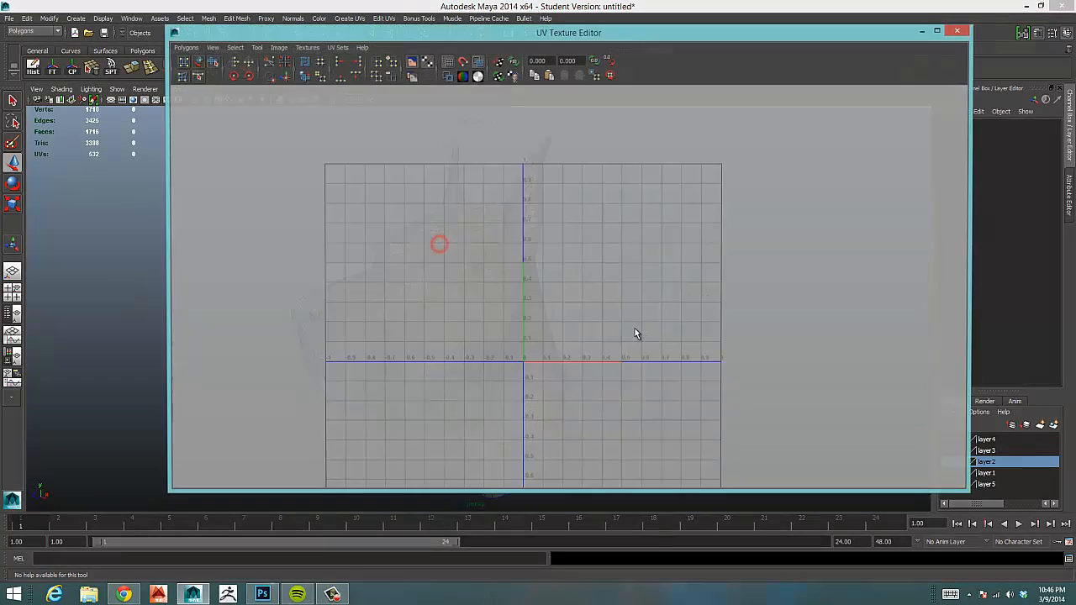
pyautogui.moveTo(543, 35); pyautogui.dragTo(730, 32)
# Select the dog head to load its UVs, frame it beside the editor, and toggle the shaded UV display off and on
pyautogui.click(329, 320)
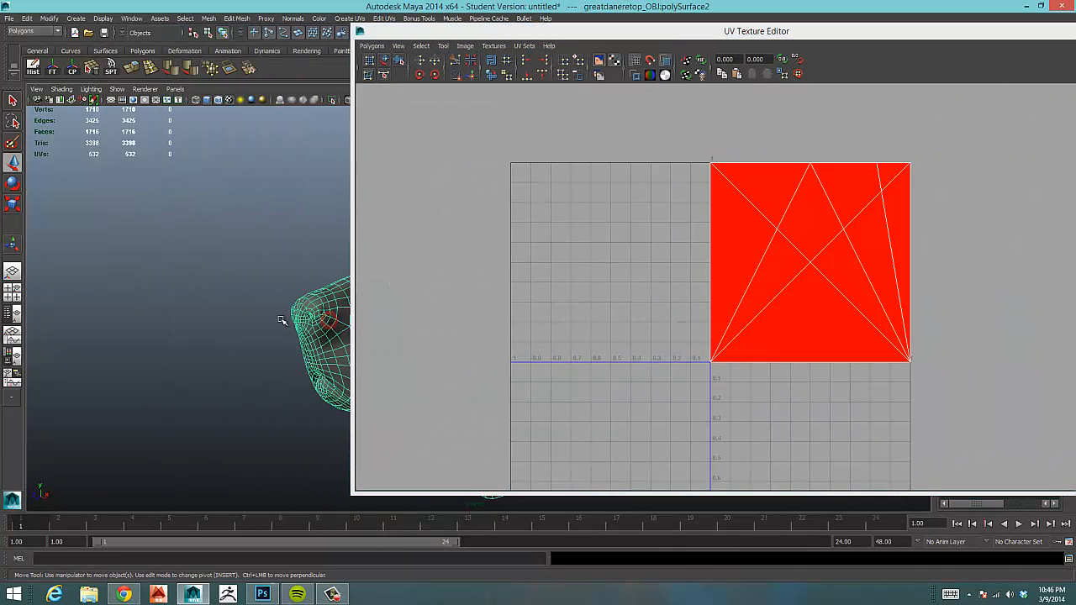
pyautogui.keyDown('alt'); pyautogui.moveTo(261, 285); pyautogui.dragTo(166, 276, button='middle'); pyautogui.keyUp('alt')
pyautogui.keyDown('alt'); pyautogui.moveTo(168, 275); pyautogui.dragTo(178, 274); pyautogui.keyUp('alt')
pyautogui.click(665, 60)
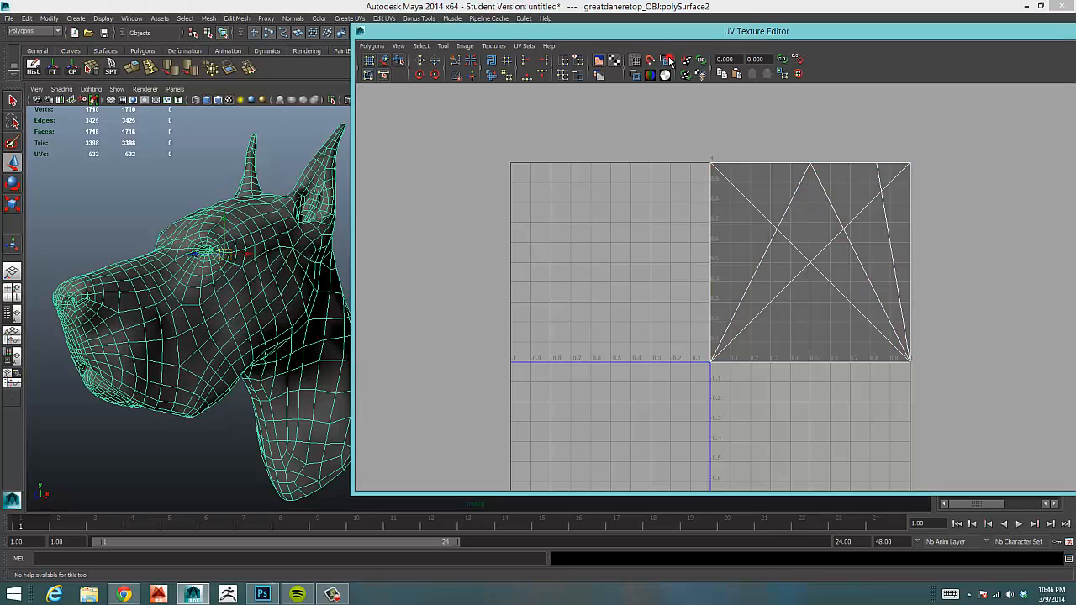
pyautogui.click(665, 61)
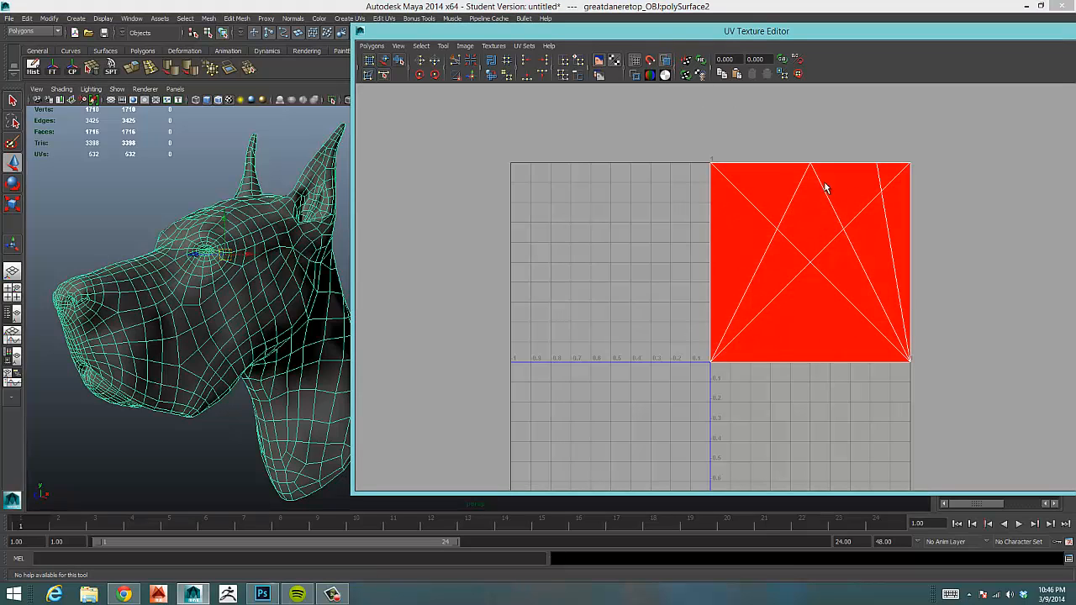
# Turn on the display of texture border edges for the selected dog head mesh
pyautogui.keyDown('alt'); pyautogui.moveTo(254, 340); pyautogui.dragTo(205, 340); pyautogui.keyUp('alt')
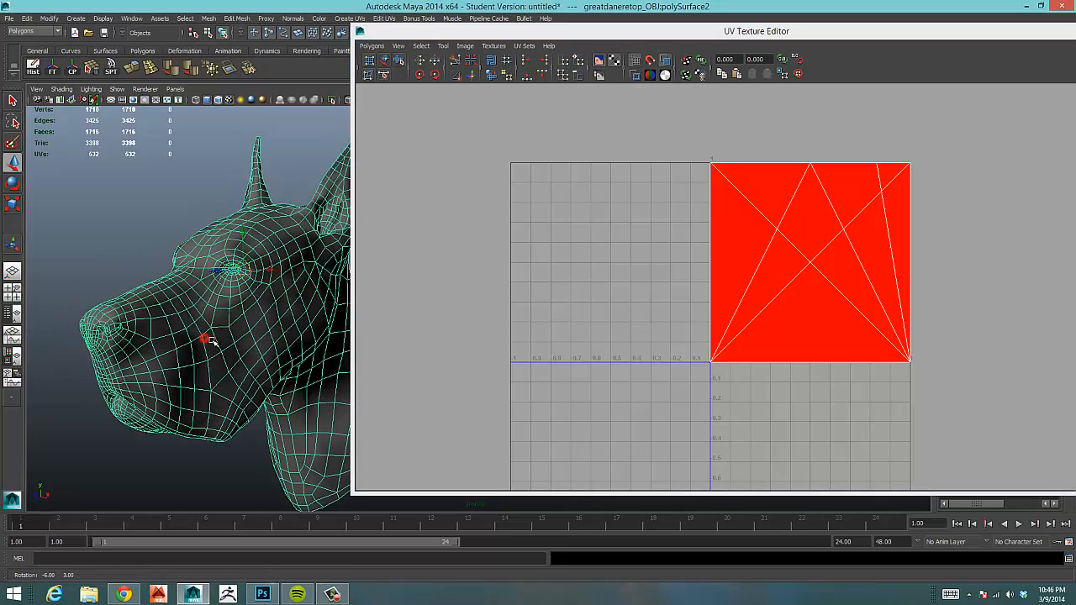
pyautogui.scroll(-1, 244, 326)
pyautogui.scroll(-2, 244, 325)
pyautogui.keyDown('alt'); pyautogui.moveTo(244, 324); pyautogui.dragTo(169, 305, button='middle'); pyautogui.keyUp('alt')
pyautogui.scroll(-1, 168, 306)
pyautogui.keyDown('alt'); pyautogui.moveTo(168, 307); pyautogui.dragTo(215, 313); pyautogui.keyUp('alt')
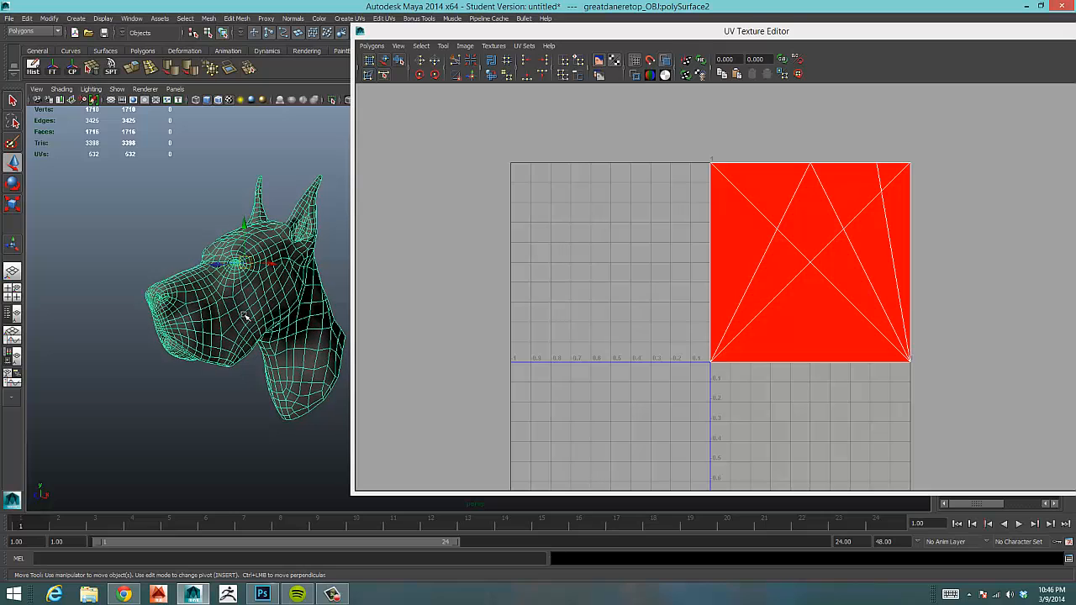
pyautogui.click(101, 18)
pyautogui.moveTo(143, 125)
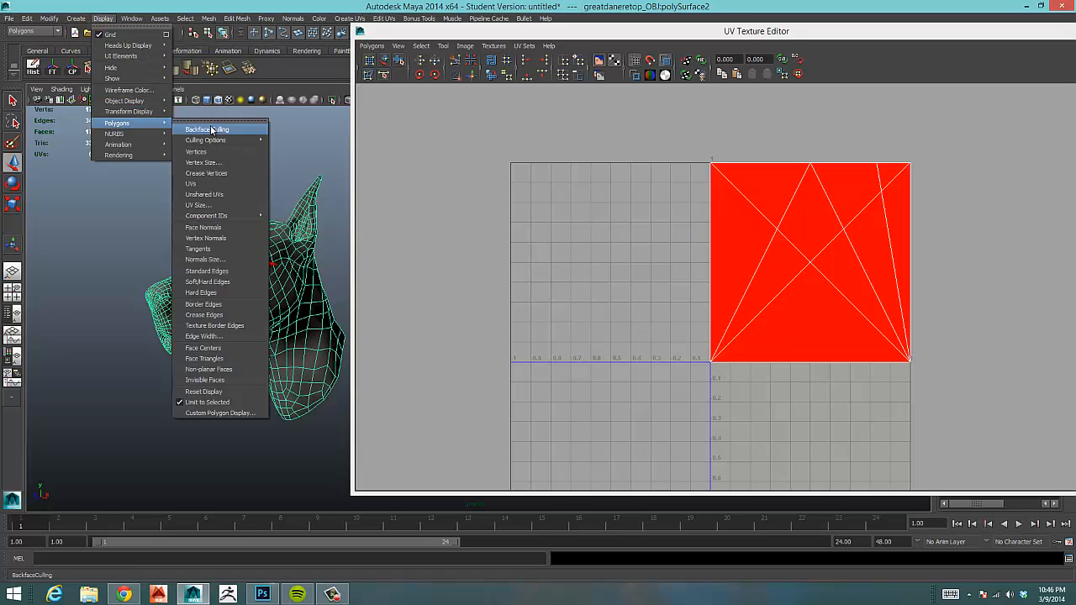
pyautogui.click(229, 326)
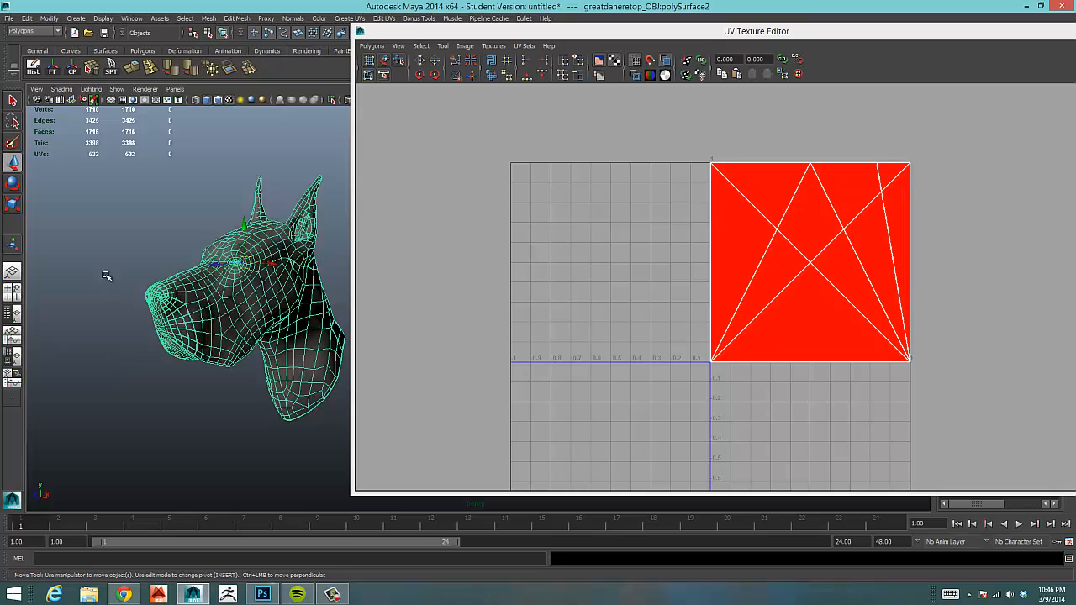
# Examine the thickened texture borders around the dog head's muzzle and compare the UV display with the mesh deselected and reselected
pyautogui.keyDown('alt'); pyautogui.moveTo(106, 276); pyautogui.dragTo(99, 267); pyautogui.keyUp('alt')
pyautogui.keyDown('alt'); pyautogui.moveTo(98, 266); pyautogui.dragTo(252, 272, button='right'); pyautogui.keyUp('alt')
pyautogui.keyDown('alt'); pyautogui.moveTo(252, 271); pyautogui.dragTo(236, 307); pyautogui.keyUp('alt')
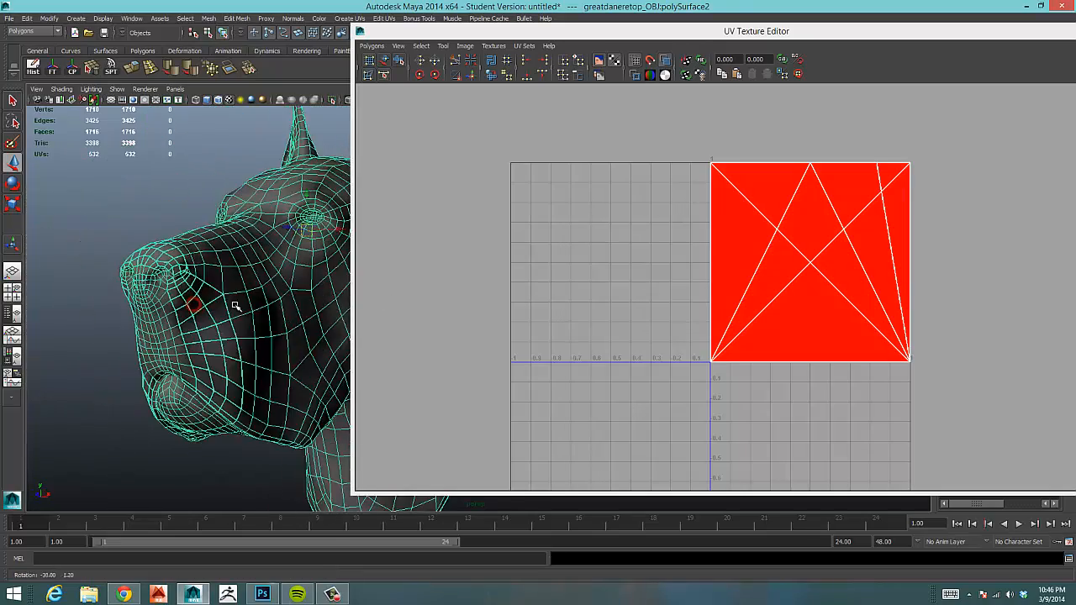
pyautogui.scroll(3, 236, 307)
pyautogui.click(143, 175)
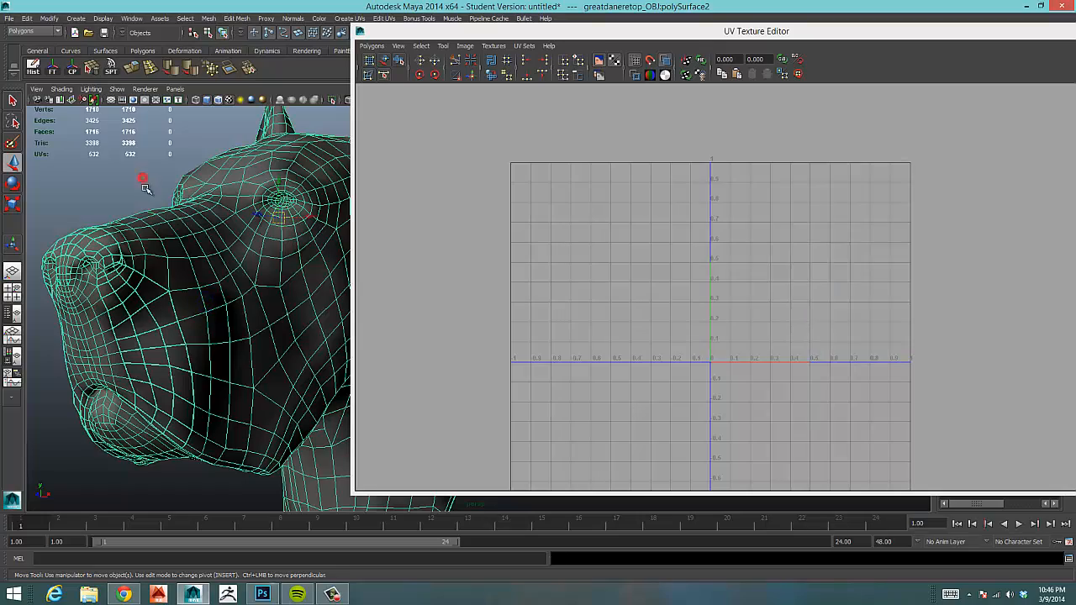
pyautogui.click(163, 307)
pyautogui.keyDown('alt'); pyautogui.moveTo(163, 307); pyautogui.dragTo(193, 278); pyautogui.keyUp('alt')
# Move the UV Texture Editor clear of the menus and apply automatic mapping to the whole dog head
pyautogui.moveTo(582, 24); pyautogui.dragTo(583, 87)
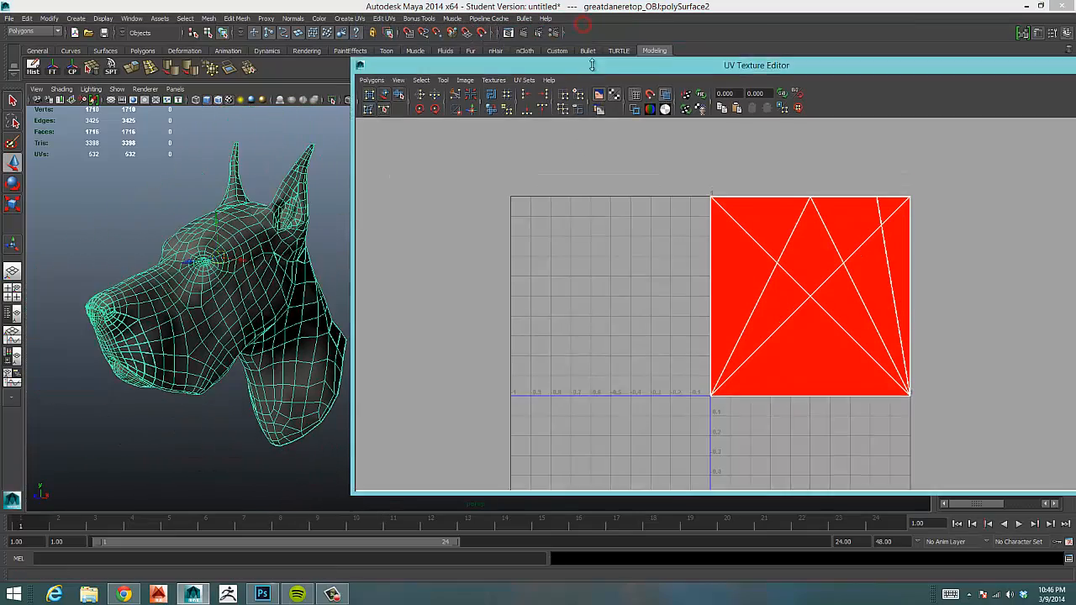
pyautogui.click(357, 18)
pyautogui.click(359, 73)
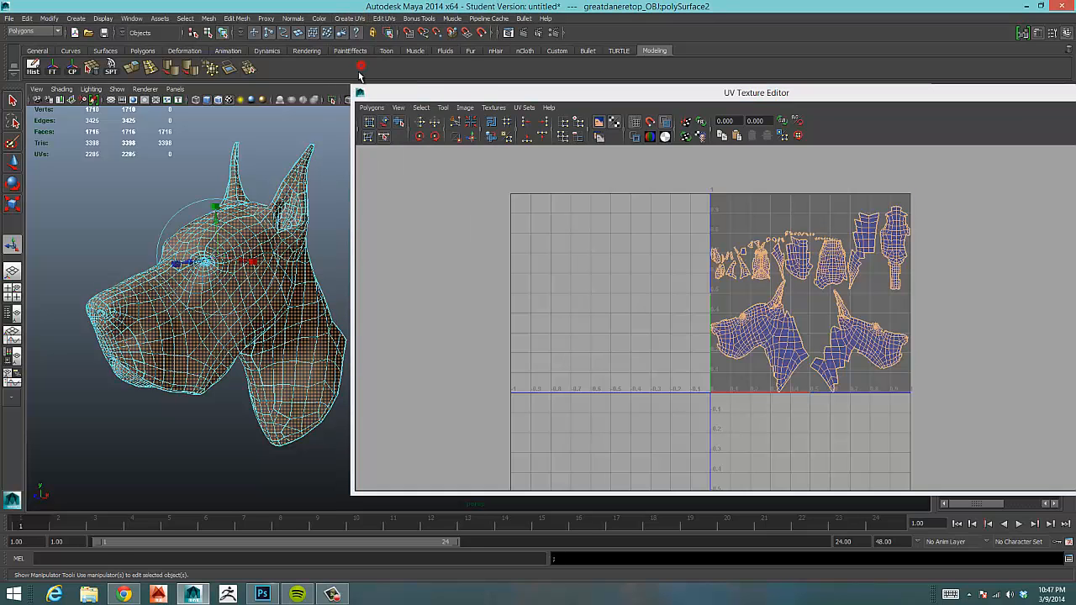
pyautogui.click(225, 444)
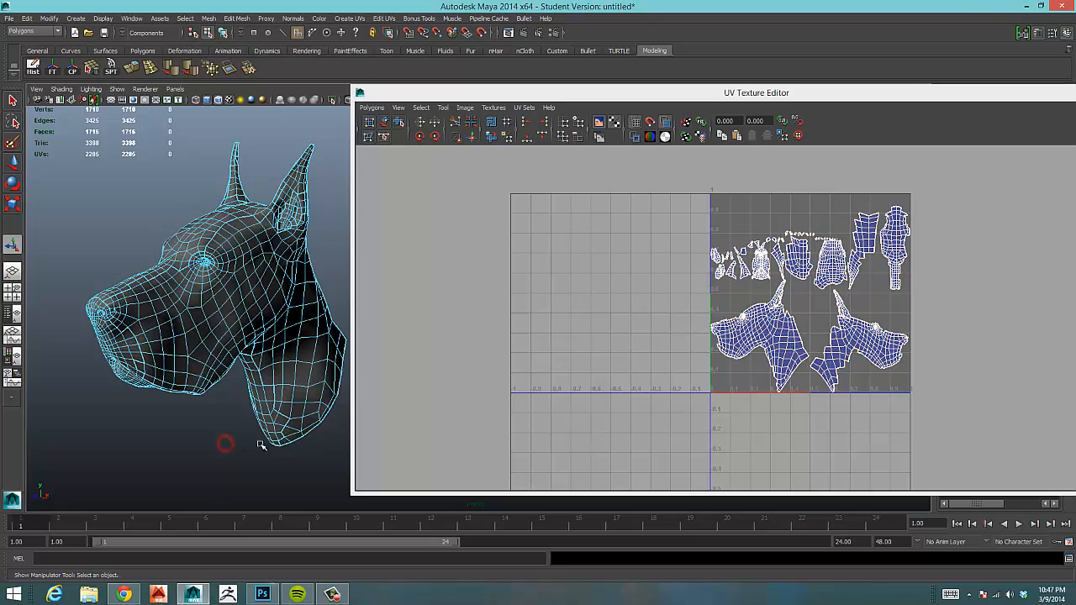
# Inspect the automatic mapping's UV shells up close and as a whole layout in the UV Texture Editor
pyautogui.moveTo(836, 94); pyautogui.dragTo(615, 52)
pyautogui.scroll(4, 766, 238)
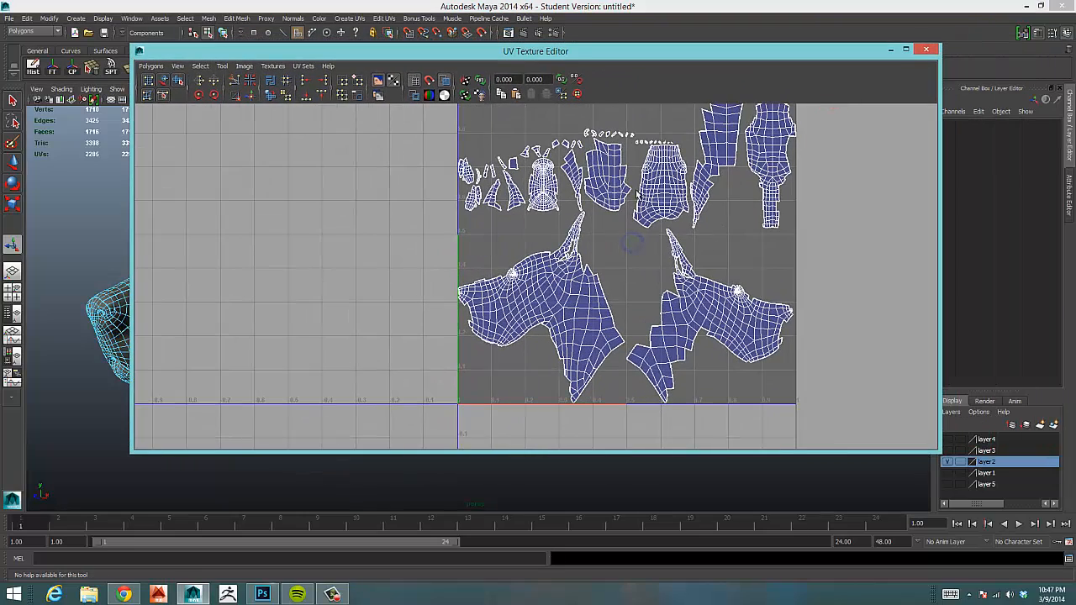
pyautogui.keyDown('alt'); pyautogui.moveTo(610, 205); pyautogui.dragTo(565, 289, button='middle'); pyautogui.keyUp('alt')
pyautogui.keyDown('alt'); pyautogui.moveTo(424, 266); pyautogui.dragTo(477, 244, button='right'); pyautogui.keyUp('alt')
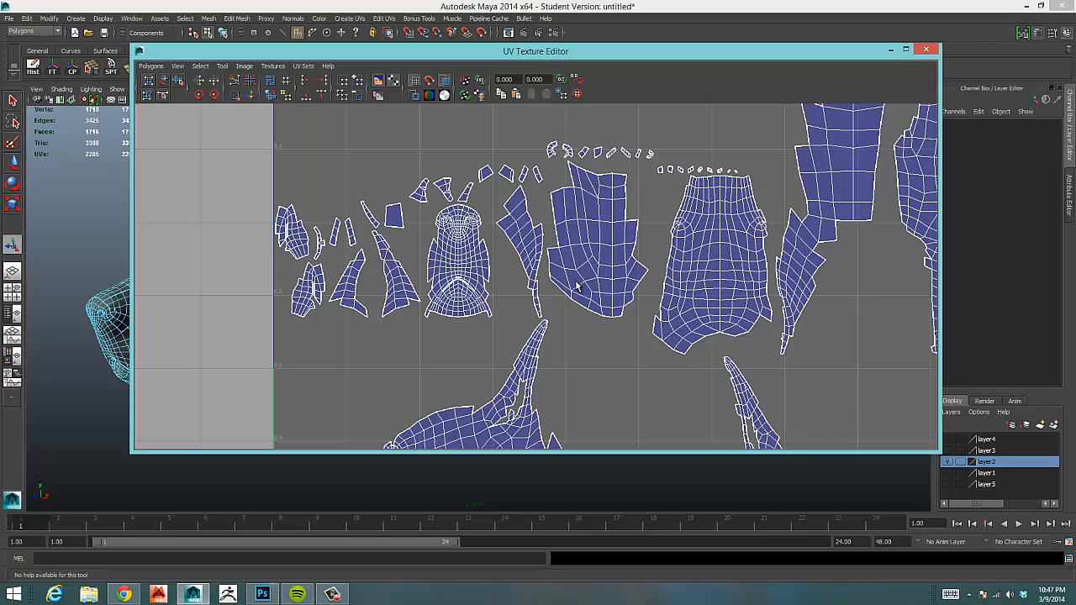
pyautogui.keyDown('alt'); pyautogui.moveTo(560, 310); pyautogui.dragTo(388, 369, button='middle'); pyautogui.keyUp('alt')
pyautogui.scroll(-1, 574, 315)
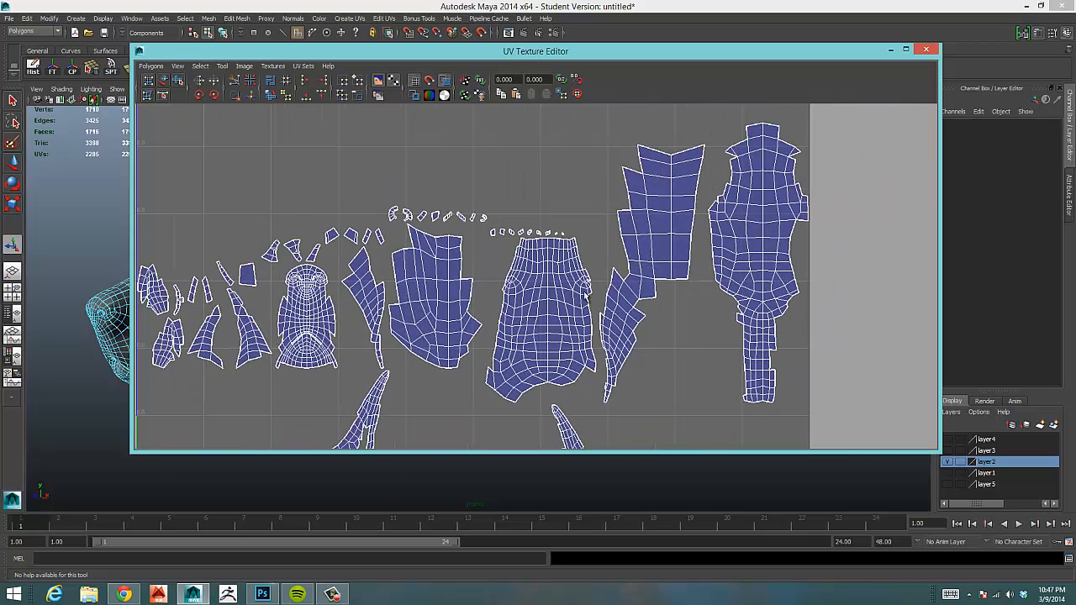
pyautogui.keyDown('alt'); pyautogui.moveTo(543, 316); pyautogui.dragTo(531, 334, button='middle'); pyautogui.keyUp('alt')
pyautogui.scroll(-3, 538, 331)
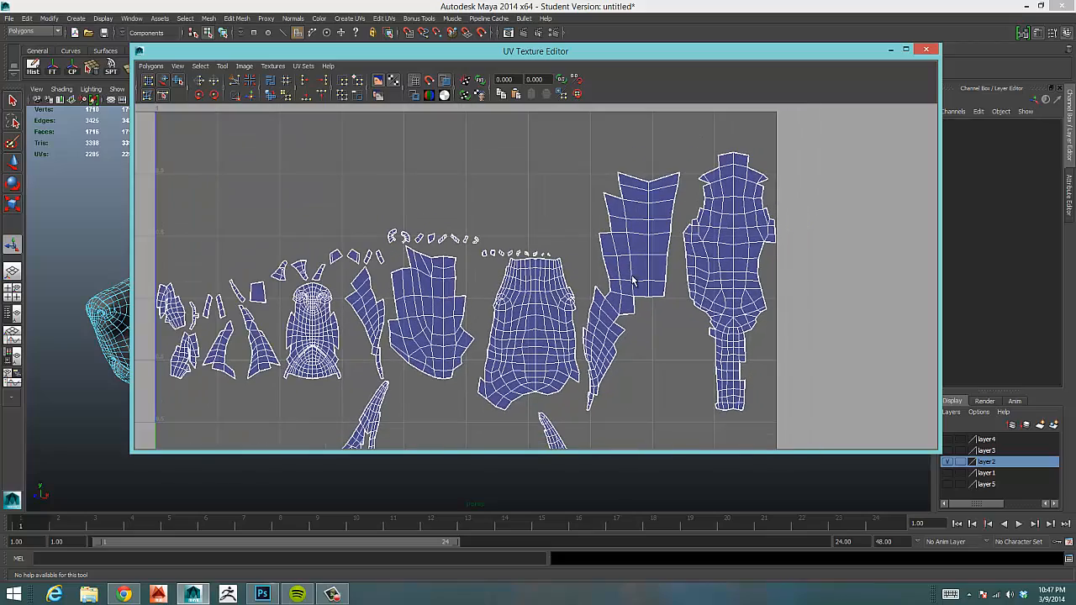
pyautogui.scroll(-3, 501, 348)
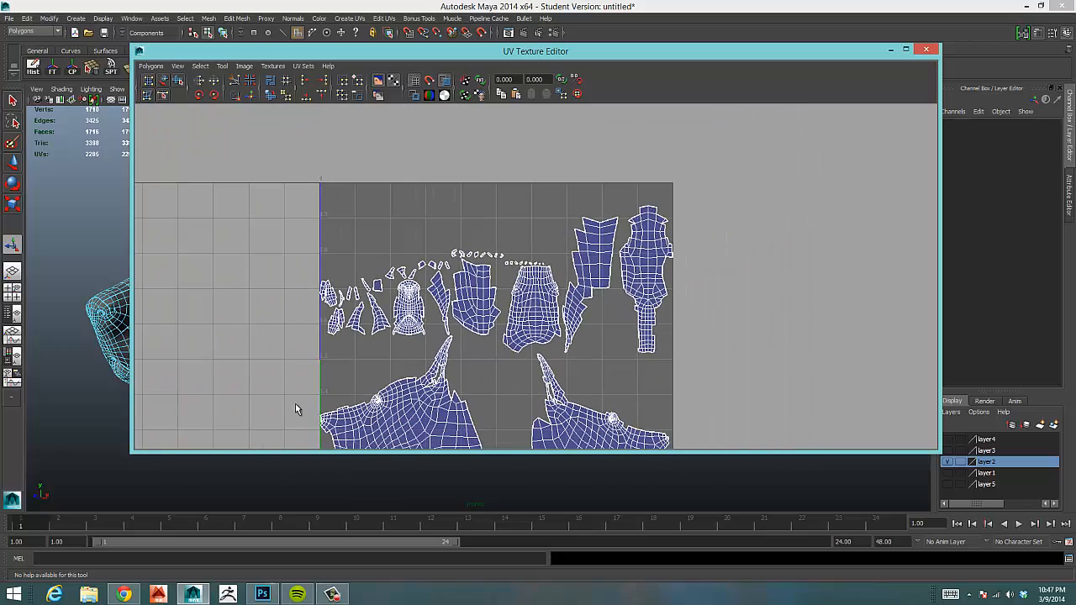
pyautogui.scroll(-1, 490, 360)
pyautogui.keyDown('alt'); pyautogui.moveTo(486, 355); pyautogui.dragTo(584, 270, button='middle'); pyautogui.keyUp('alt')
pyautogui.scroll(-1, 585, 278)
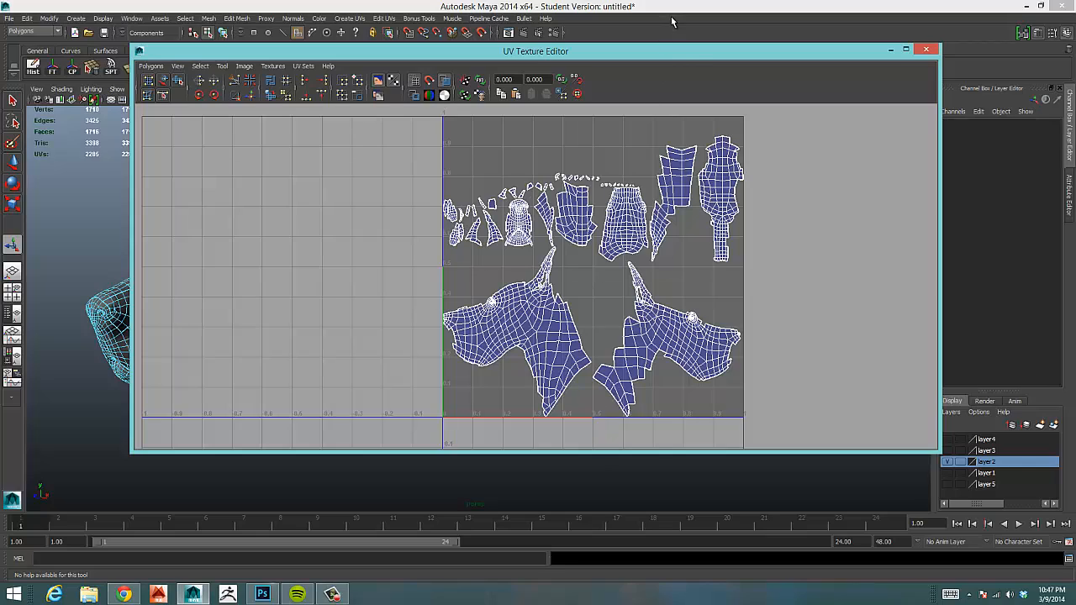
# Narrow the UV Texture Editor and place it beside the dog head, framing the full UV layout
pyautogui.moveTo(686, 53); pyautogui.dragTo(748, 86)
pyautogui.moveTo(182, 252); pyautogui.dragTo(472, 249)
pyautogui.scroll(2, 719, 312)
pyautogui.keyDown('alt'); pyautogui.moveTo(743, 294); pyautogui.dragTo(765, 287, button='right'); pyautogui.keyUp('alt')
pyautogui.keyDown('alt'); pyautogui.moveTo(780, 283); pyautogui.dragTo(720, 291, button='middle'); pyautogui.keyUp('alt')
pyautogui.keyDown('alt'); pyautogui.moveTo(725, 290); pyautogui.dragTo(750, 270, button='right'); pyautogui.keyUp('alt')
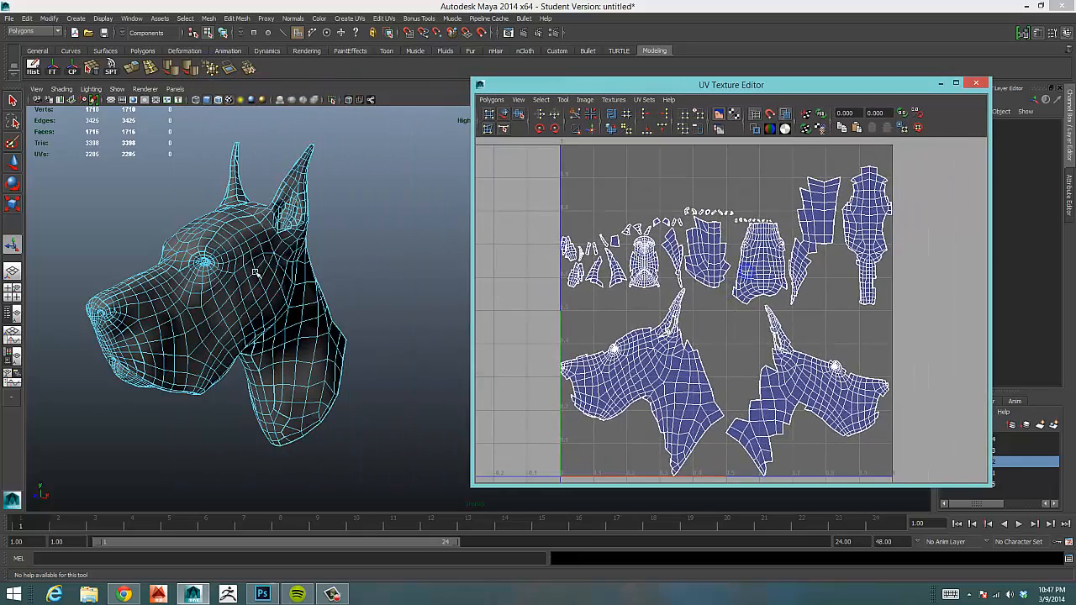
# Return the dog head to object mode and apply automatic mapping to it again from the polygon tools
pyautogui.moveTo(253, 261); pyautogui.dragTo(290, 259, button='right')
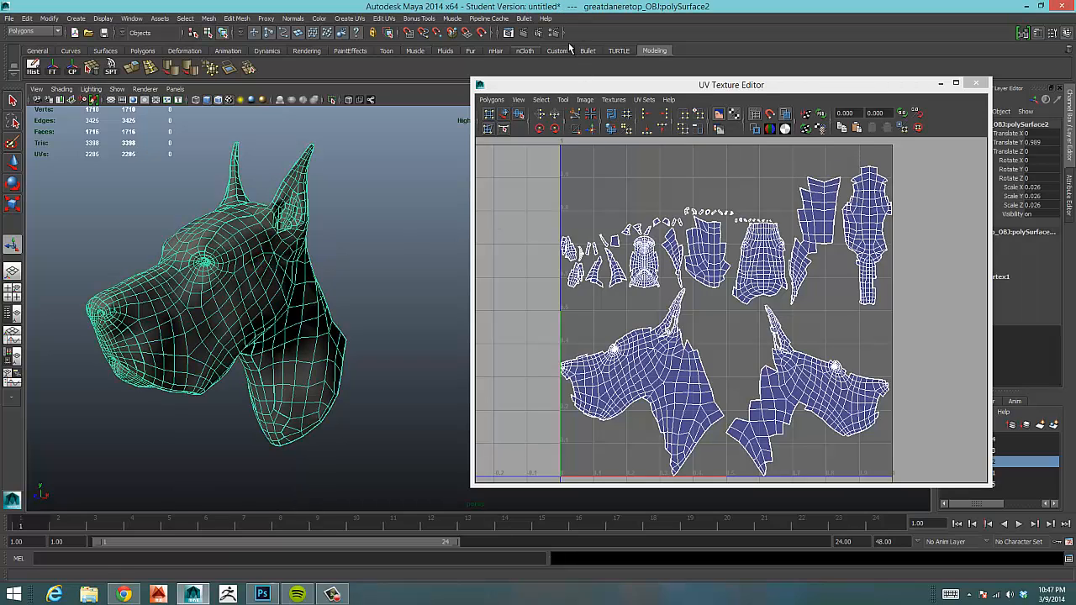
pyautogui.click(148, 52)
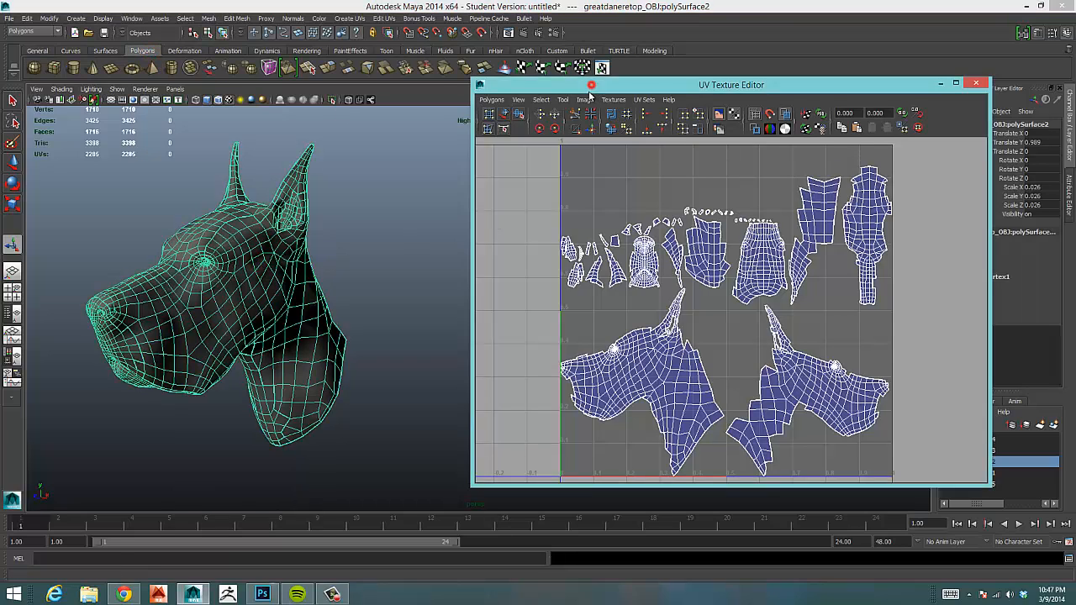
pyautogui.moveTo(598, 92); pyautogui.dragTo(583, 116)
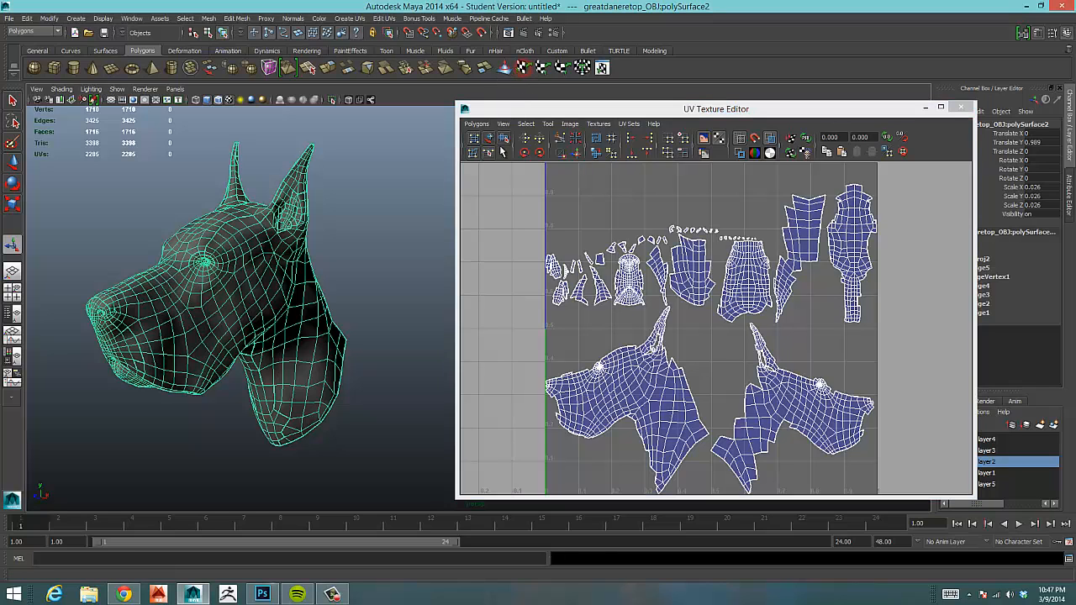
pyautogui.click(582, 68)
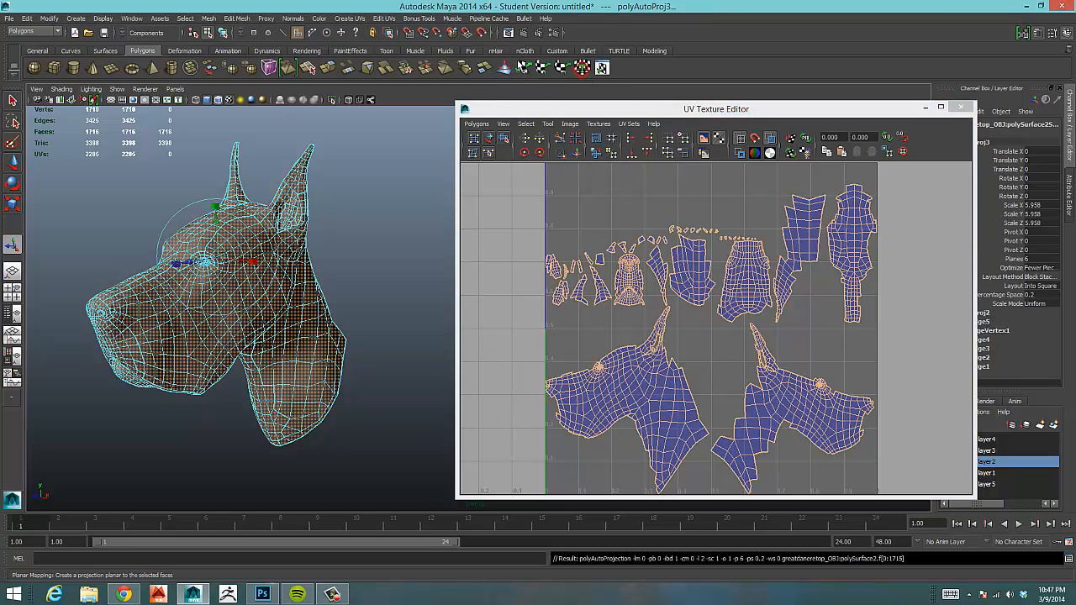
# Apply planar mapping to the whole dog head, then return the mesh to object mode
pyautogui.click(523, 68)
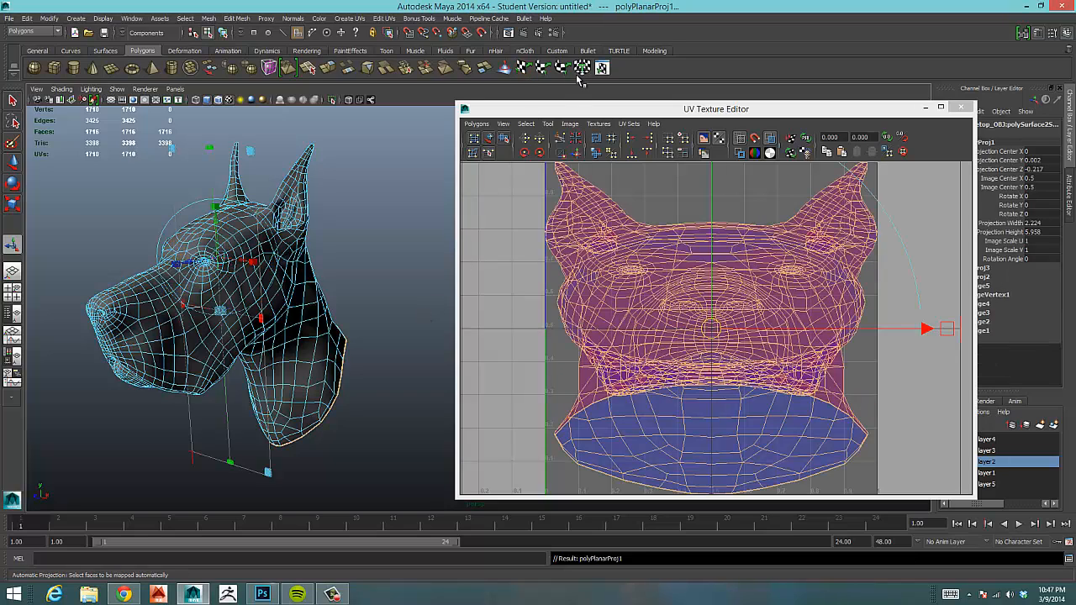
pyautogui.moveTo(643, 115); pyautogui.dragTo(591, 101)
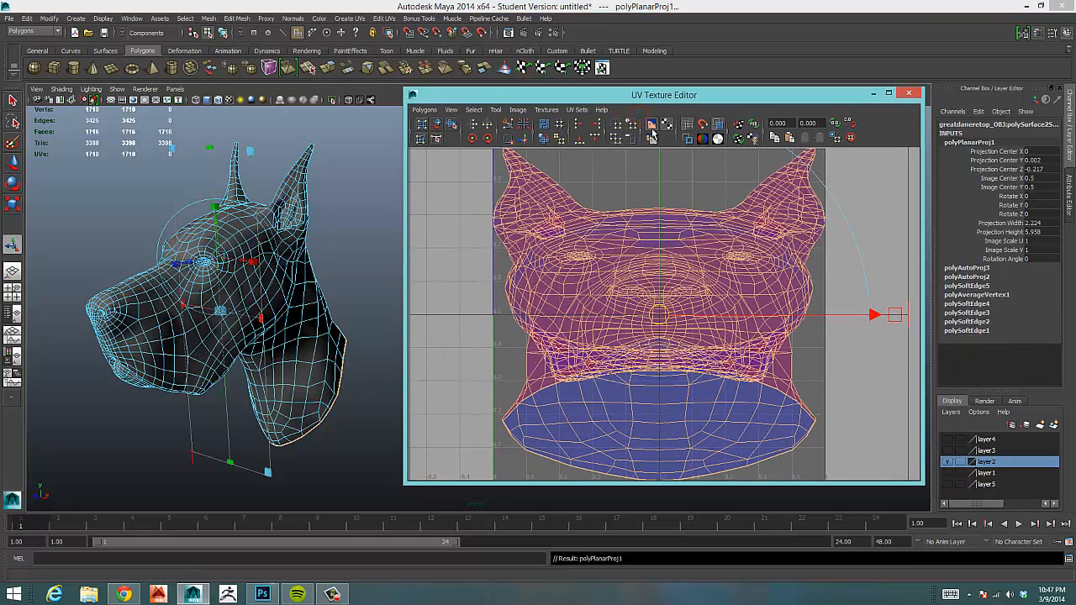
pyautogui.keyDown('alt'); pyautogui.moveTo(801, 345); pyautogui.dragTo(781, 346, button='right'); pyautogui.keyUp('alt')
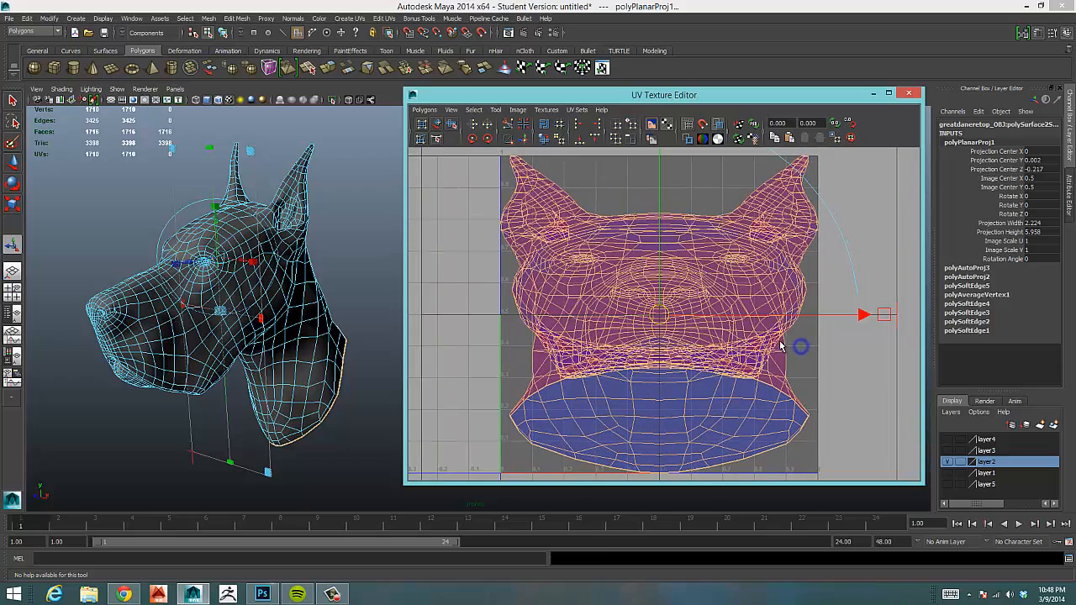
pyautogui.keyDown('alt'); pyautogui.moveTo(378, 247); pyautogui.dragTo(385, 243); pyautogui.keyUp('alt')
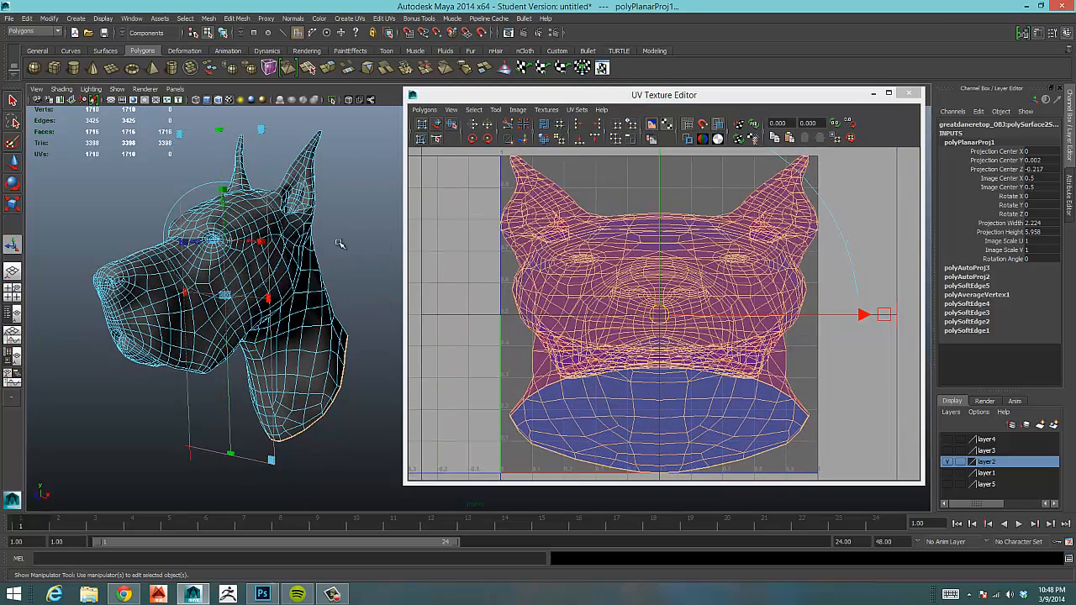
pyautogui.keyDown('alt'); pyautogui.moveTo(333, 264); pyautogui.dragTo(361, 263); pyautogui.keyUp('alt')
pyautogui.moveTo(321, 287); pyautogui.dragTo(368, 273, button='right')
pyautogui.click(334, 291)
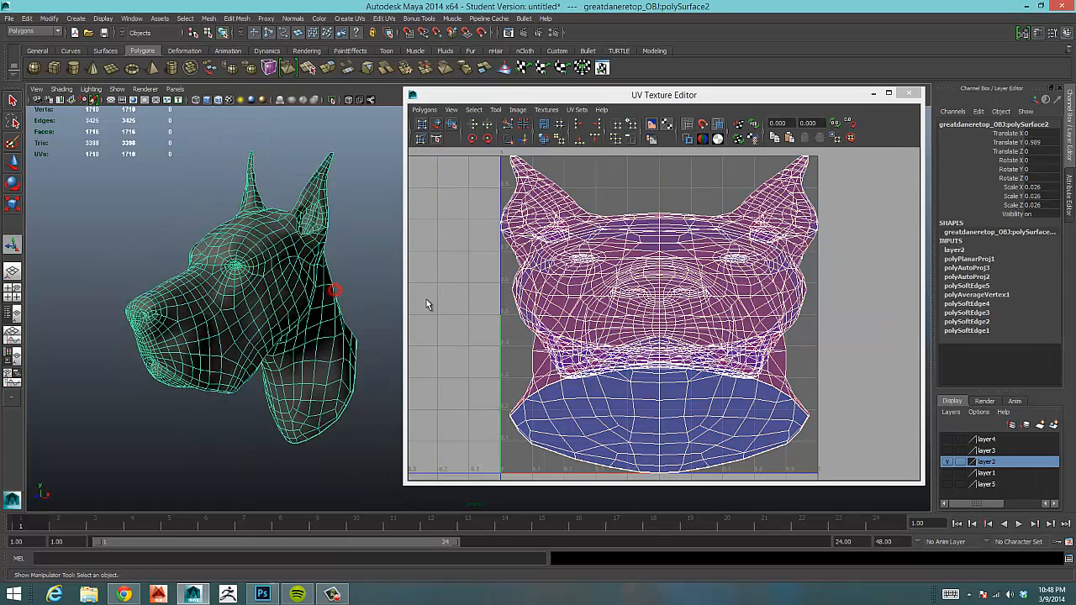
# Deselect the dog head and examine its shape from the side, above and three-quarter angles
pyautogui.click(376, 297)
pyautogui.keyDown('alt'); pyautogui.moveTo(384, 303); pyautogui.dragTo(337, 299); pyautogui.keyUp('alt')
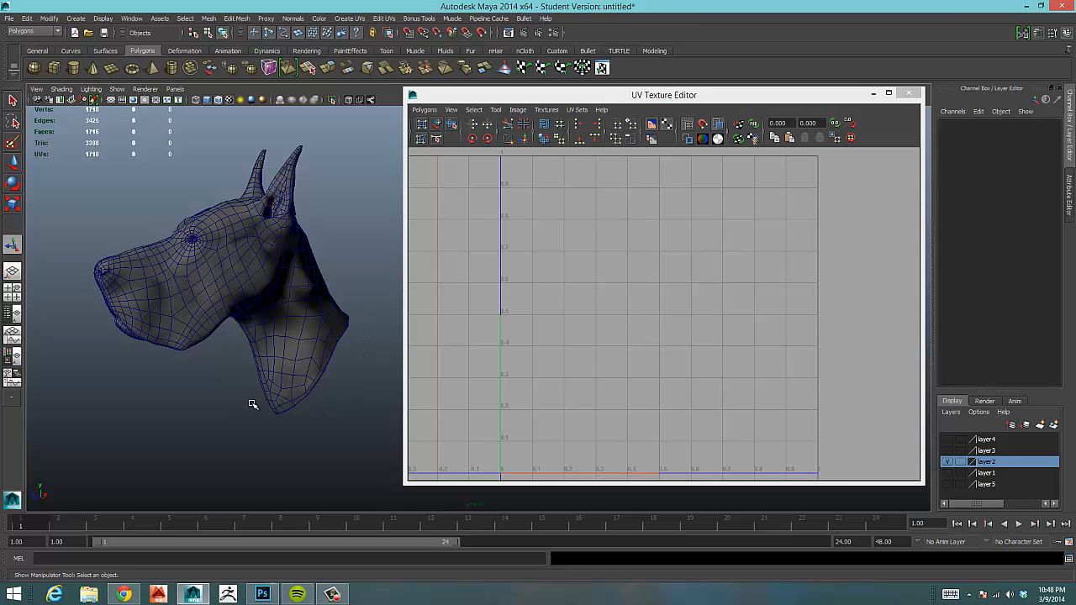
pyautogui.keyDown('alt'); pyautogui.moveTo(328, 379); pyautogui.dragTo(415, 414); pyautogui.keyUp('alt')
pyautogui.keyDown('alt'); pyautogui.moveTo(328, 294); pyautogui.dragTo(362, 331); pyautogui.keyUp('alt')
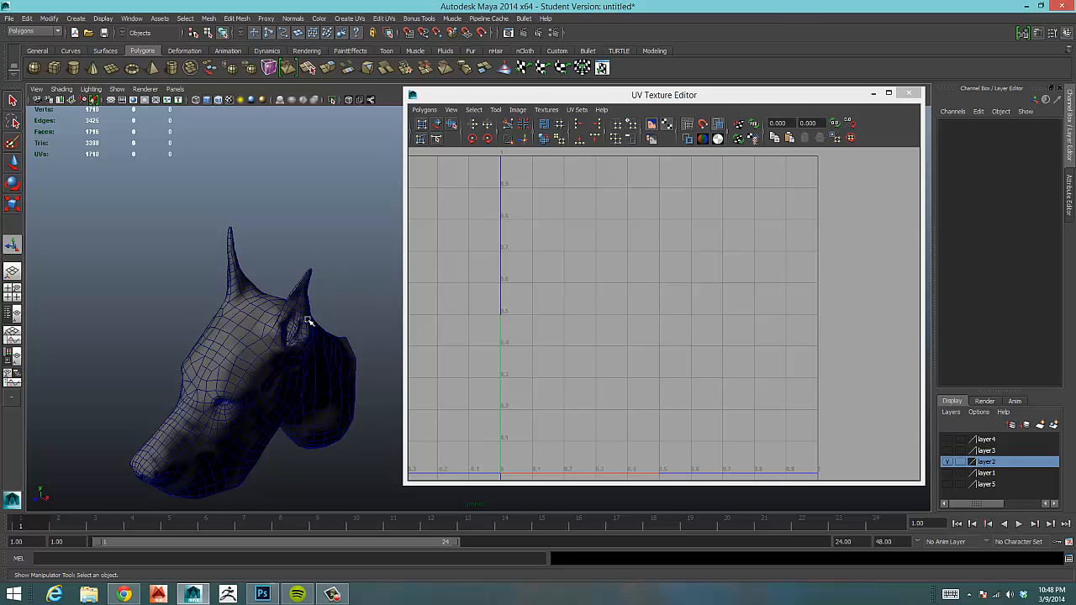
pyautogui.keyDown('alt'); pyautogui.moveTo(271, 330); pyautogui.dragTo(303, 281); pyautogui.keyUp('alt')
pyautogui.scroll(-1, 304, 281)
pyautogui.scroll(1, 294, 280)
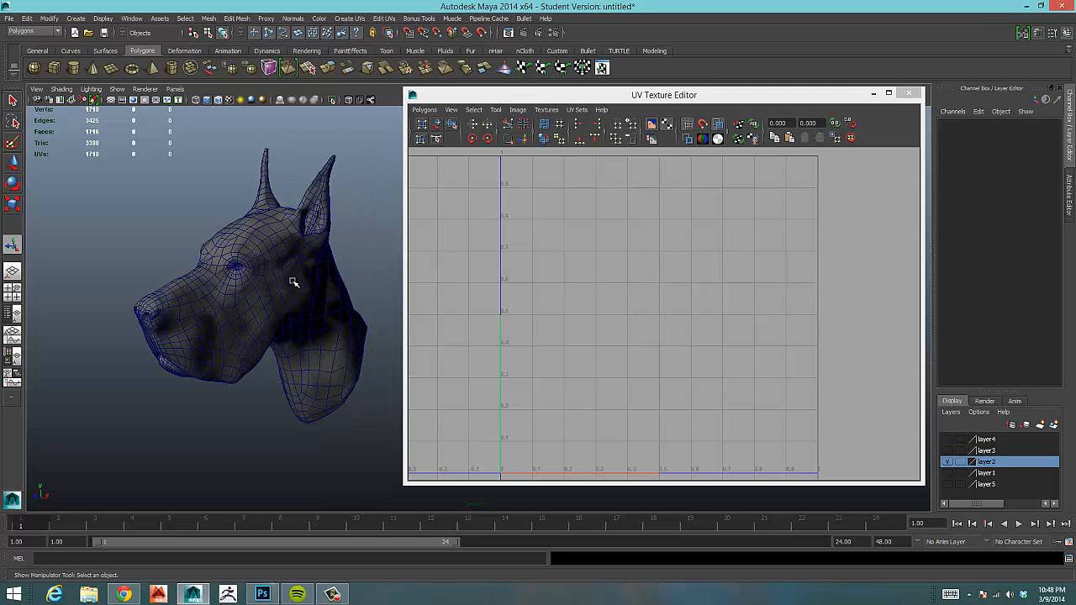
pyautogui.scroll(2, 285, 284)
pyautogui.scroll(-2, 285, 284)
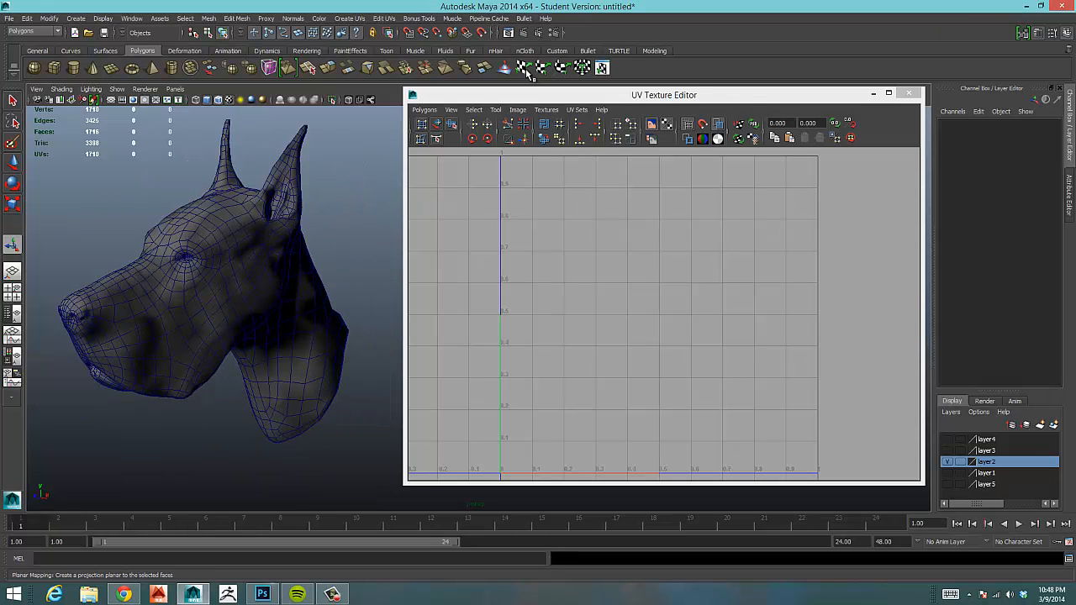
# Reselect the dog head and show its polyPlanarProj1 settings in the Attribute Editor, with the UV Texture Editor moved aside
pyautogui.click(286, 236)
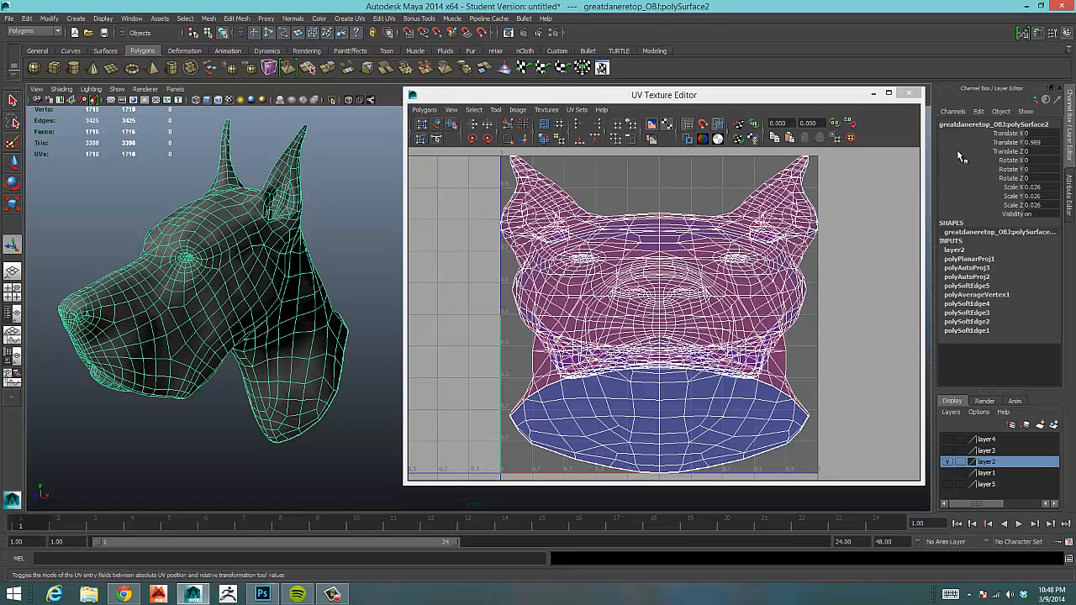
pyautogui.click(1068, 177)
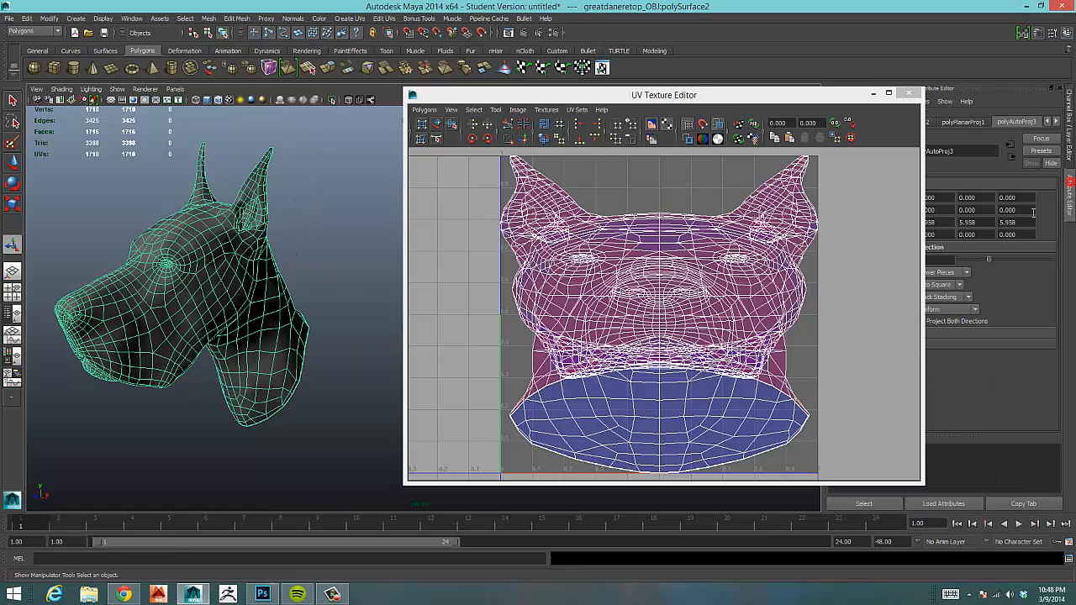
pyautogui.moveTo(775, 100); pyautogui.dragTo(709, 87)
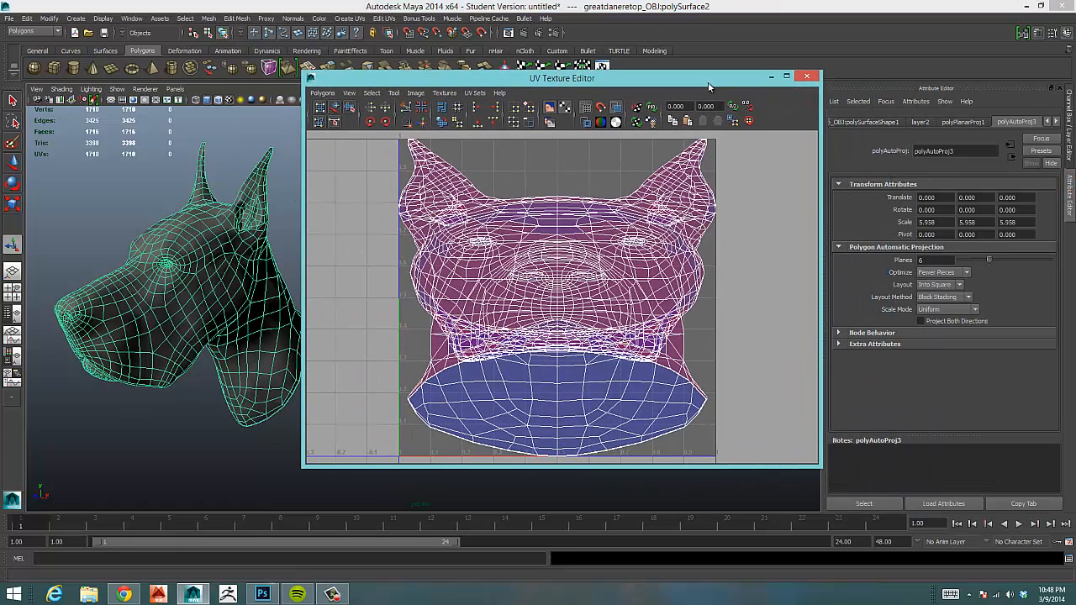
pyautogui.click(963, 122)
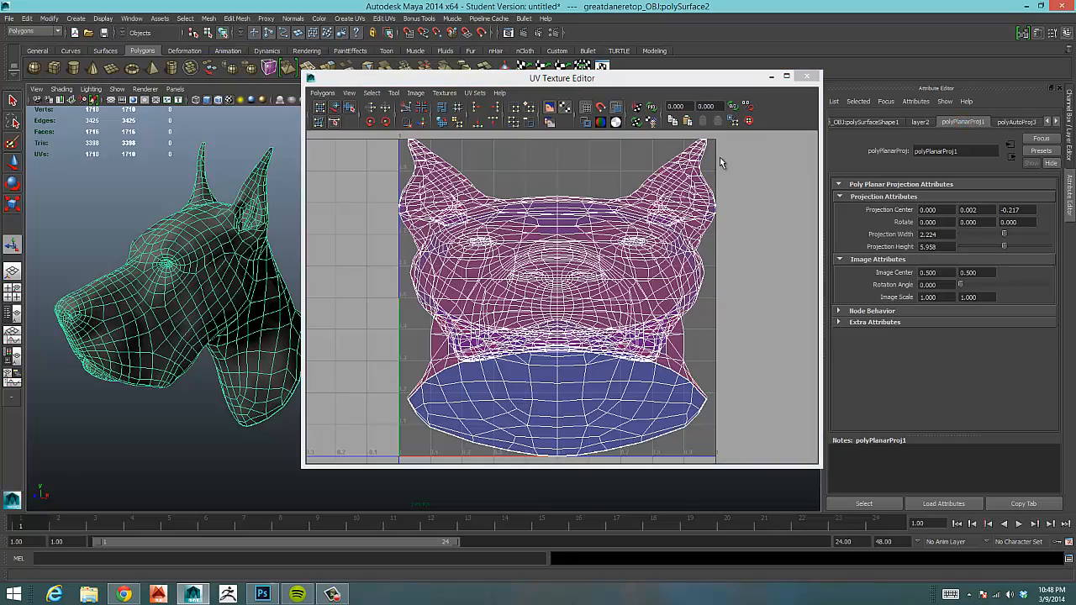
pyautogui.moveTo(697, 84); pyautogui.dragTo(715, 60)
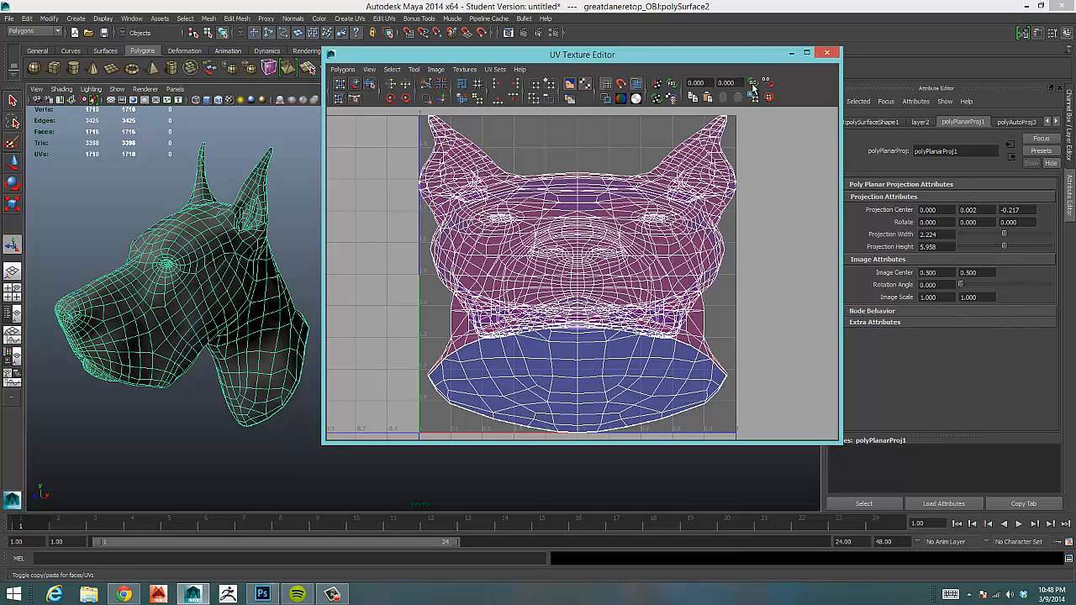
pyautogui.moveTo(742, 57); pyautogui.dragTo(750, 55)
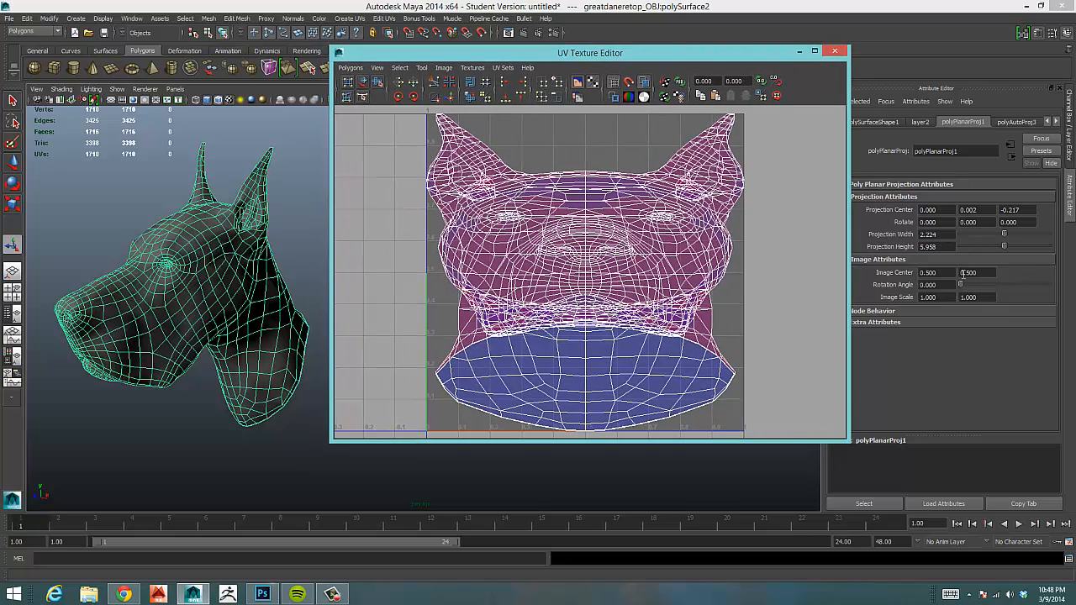
# Rotate the dog head's planar projection 90 degrees about Y so that it maps the head from the side
pyautogui.moveTo(968, 289); pyautogui.dragTo(940, 290)
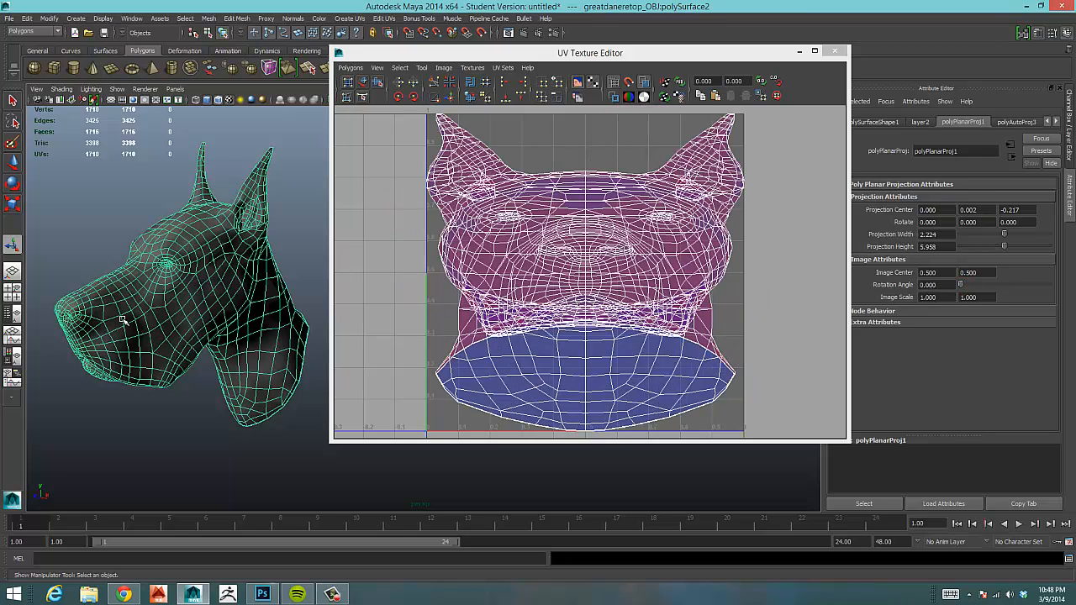
pyautogui.keyDown('alt'); pyautogui.moveTo(126, 318); pyautogui.dragTo(69, 307); pyautogui.keyUp('alt')
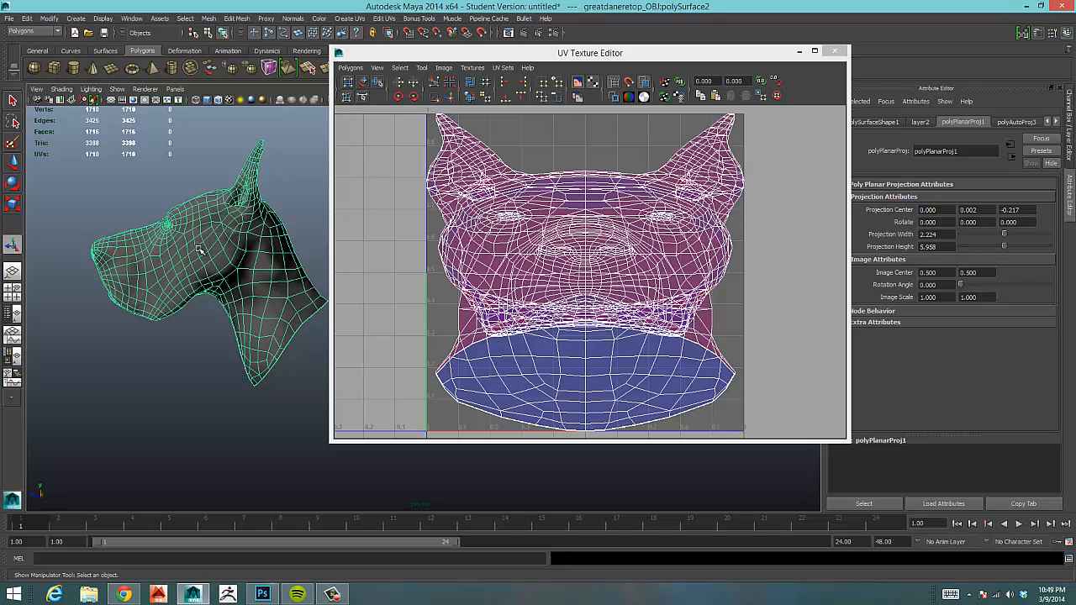
pyautogui.keyDown('alt'); pyautogui.moveTo(200, 249); pyautogui.dragTo(157, 245); pyautogui.keyUp('alt')
pyautogui.click(975, 221)
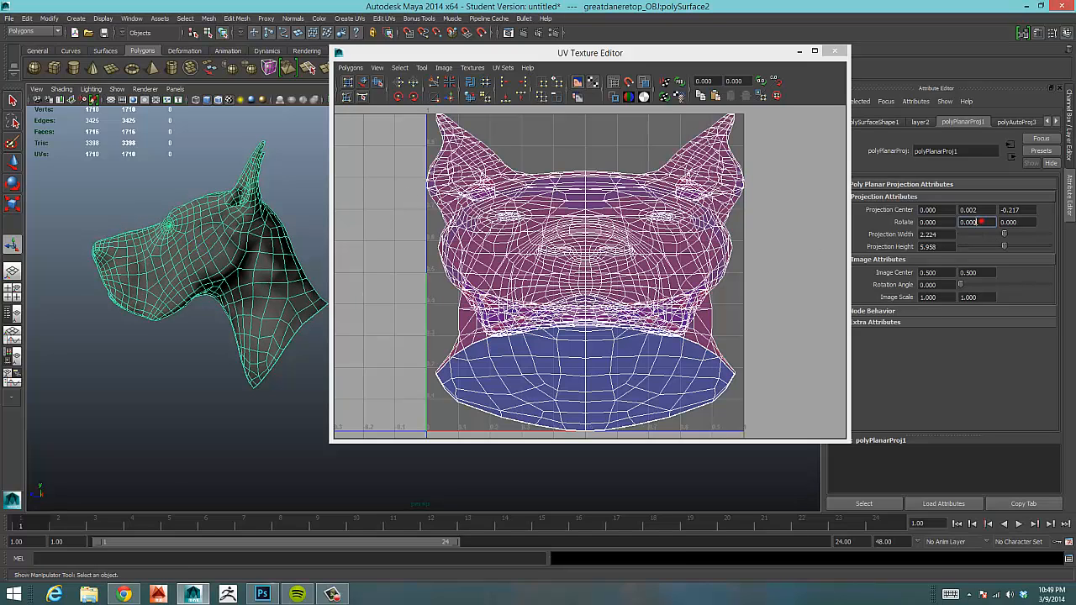
pyautogui.press('Return')
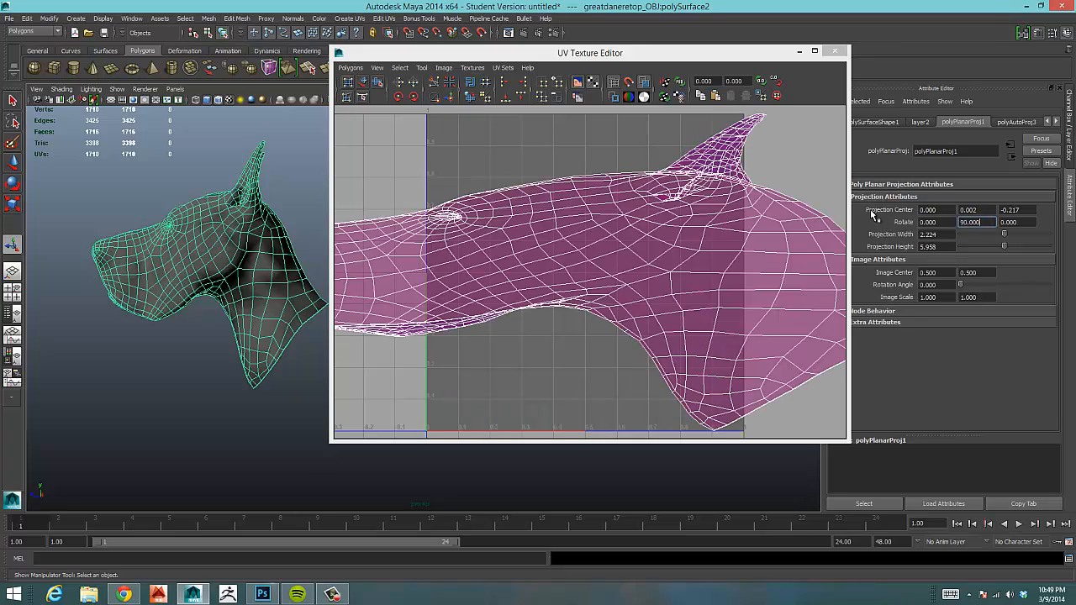
pyautogui.keyDown('alt'); pyautogui.moveTo(635, 238); pyautogui.dragTo(559, 283, button='right'); pyautogui.keyUp('alt')
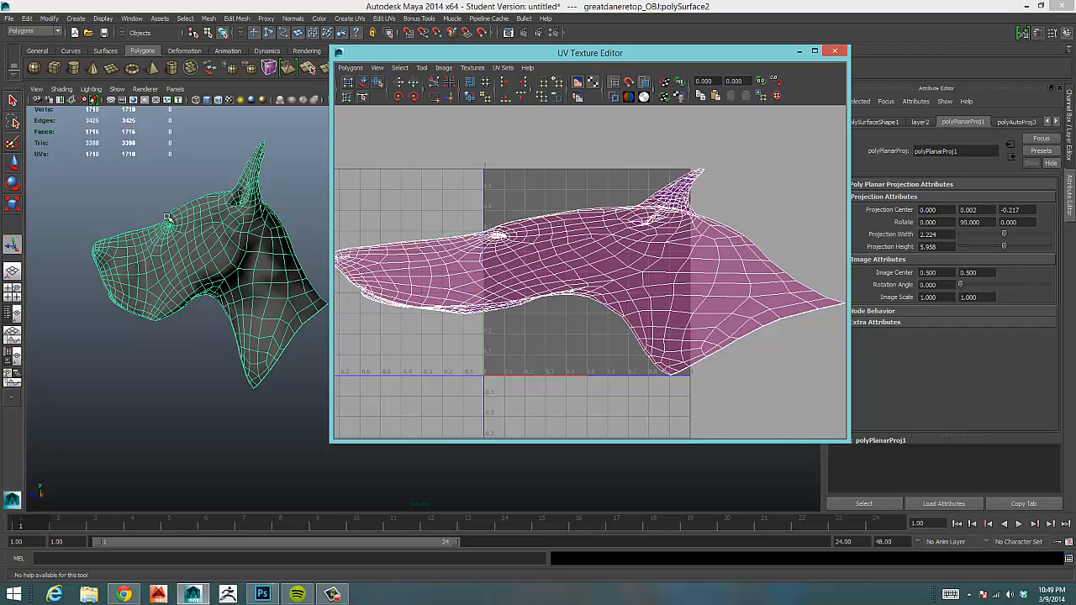
# Set the Y and Z values of the planar projection's center to 0
pyautogui.click(991, 211)
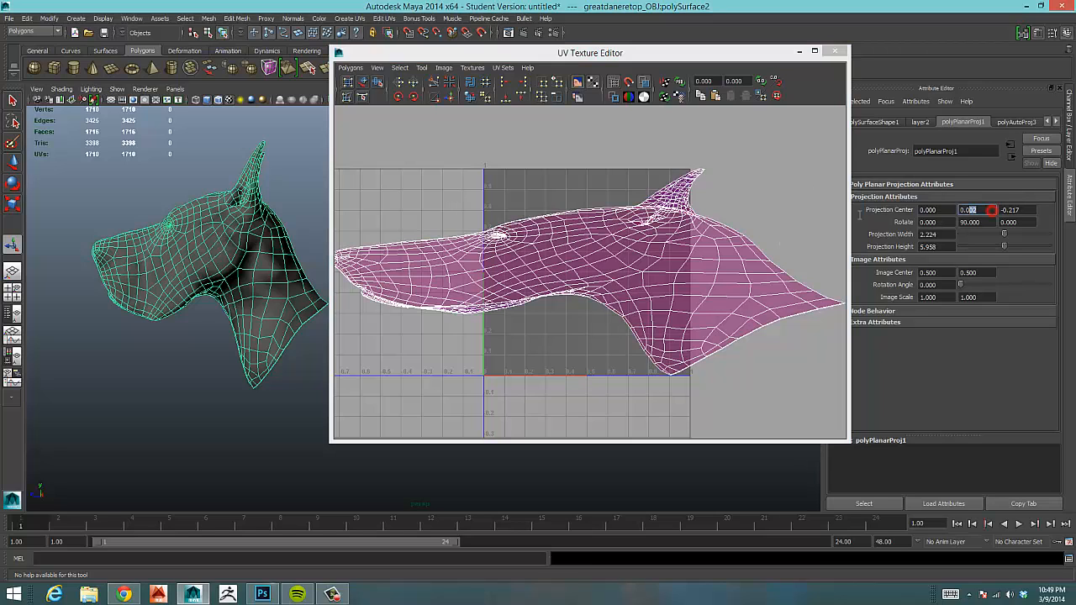
pyautogui.write('0')
pyautogui.press('Tab')
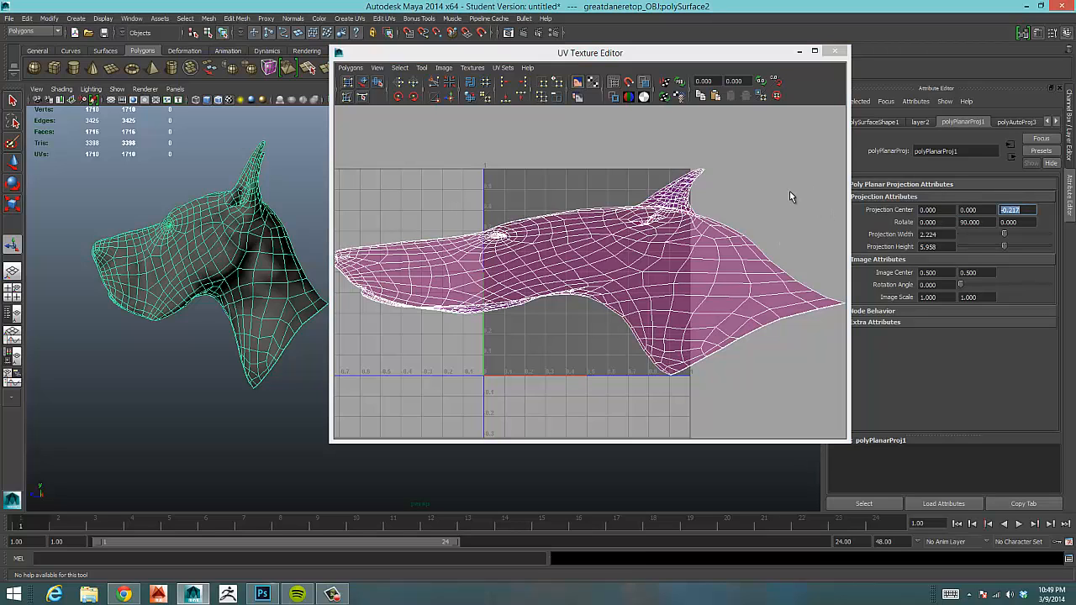
pyautogui.write('0')
pyautogui.press('Tab')
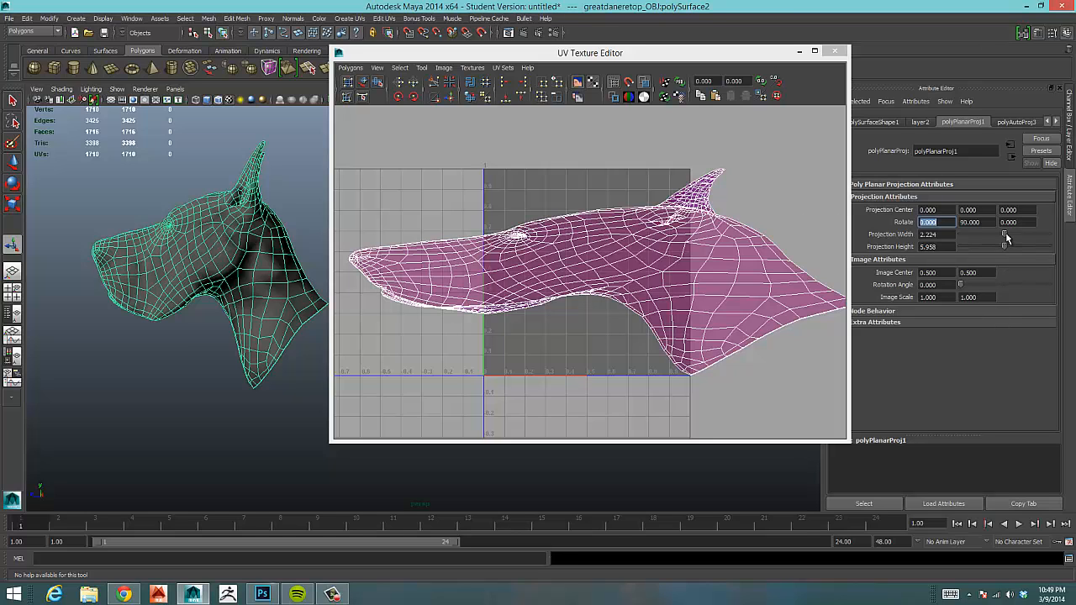
# Adjust the planar projection's proportions and set both its projection width and projection height to 4
pyautogui.moveTo(1006, 235); pyautogui.dragTo(982, 248)
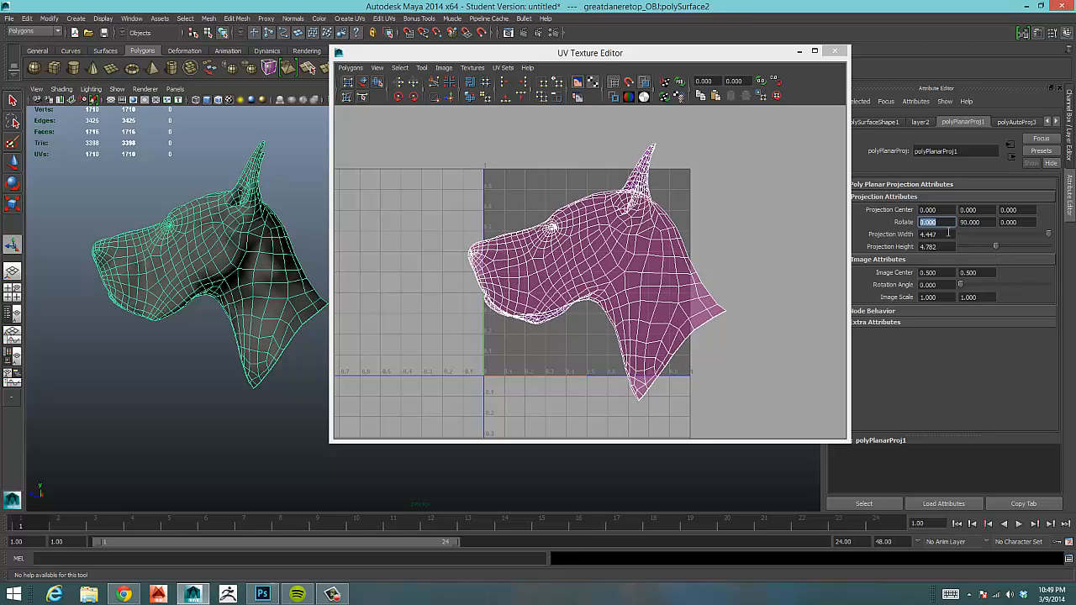
pyautogui.click(948, 232)
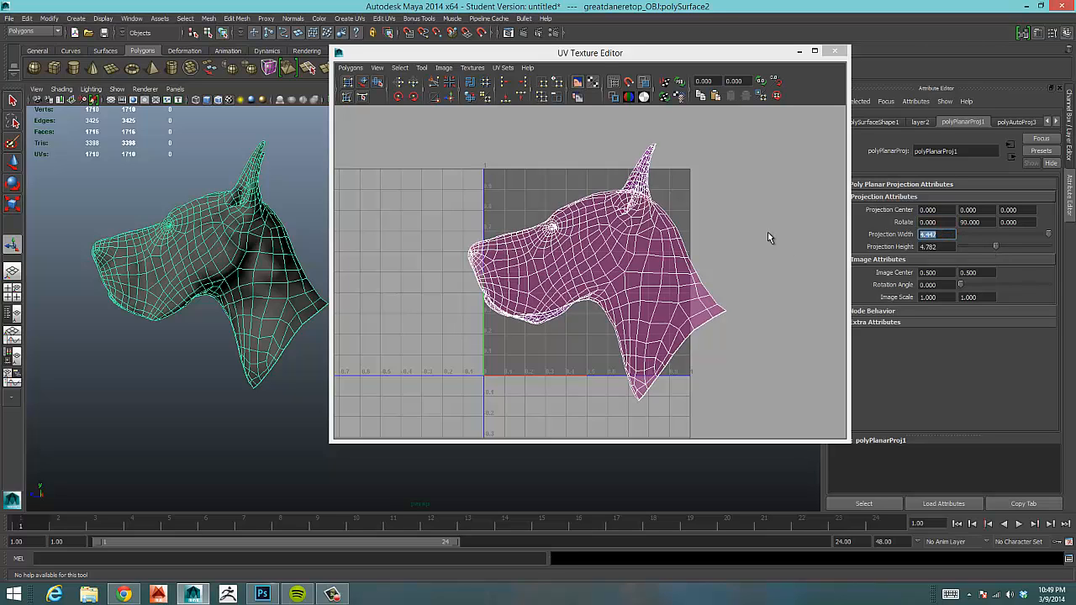
pyautogui.write('4')
pyautogui.press('Tab')
pyautogui.write('4')
pyautogui.press('Tab')
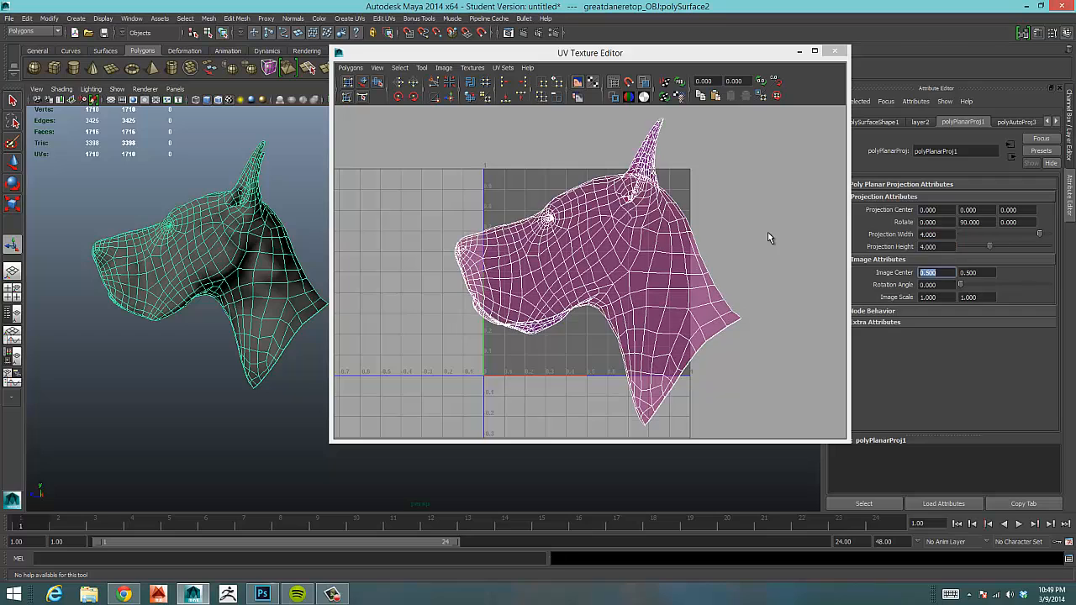
pyautogui.click(474, 409)
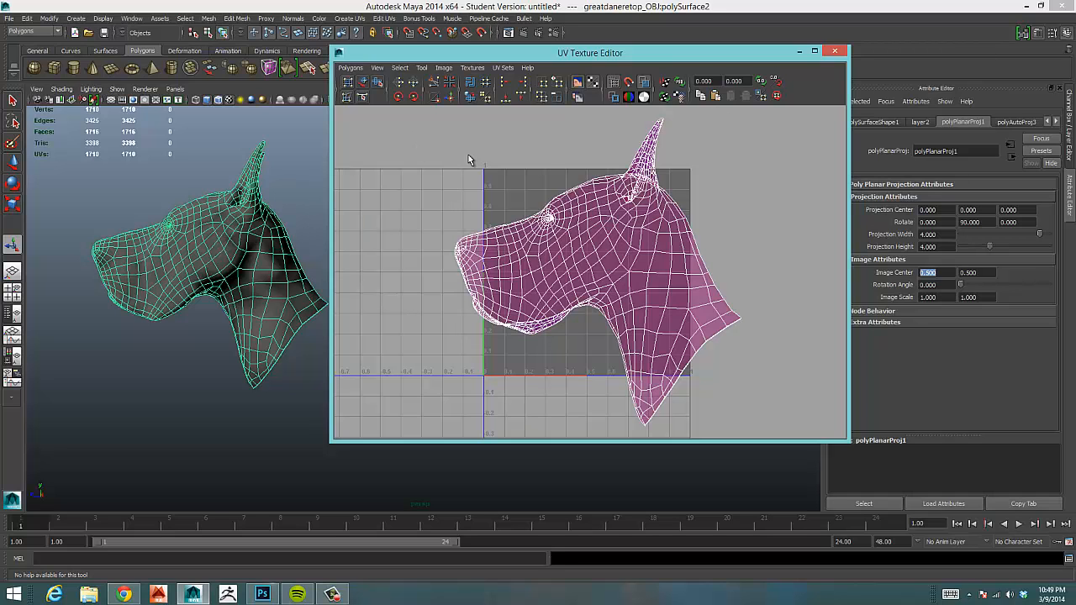
# Move the UV Texture Editor down to uncover the mapping tools and try cylindrical mapping on the dog head
pyautogui.moveTo(644, 58); pyautogui.dragTo(607, 115)
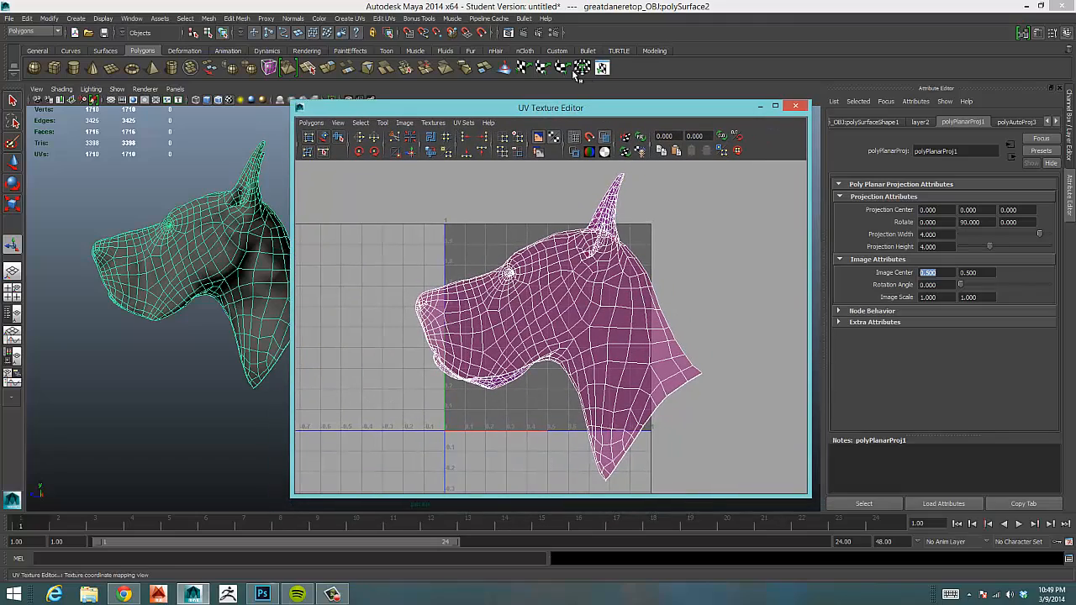
pyautogui.moveTo(542, 108); pyautogui.dragTo(572, 99)
pyautogui.click(544, 69)
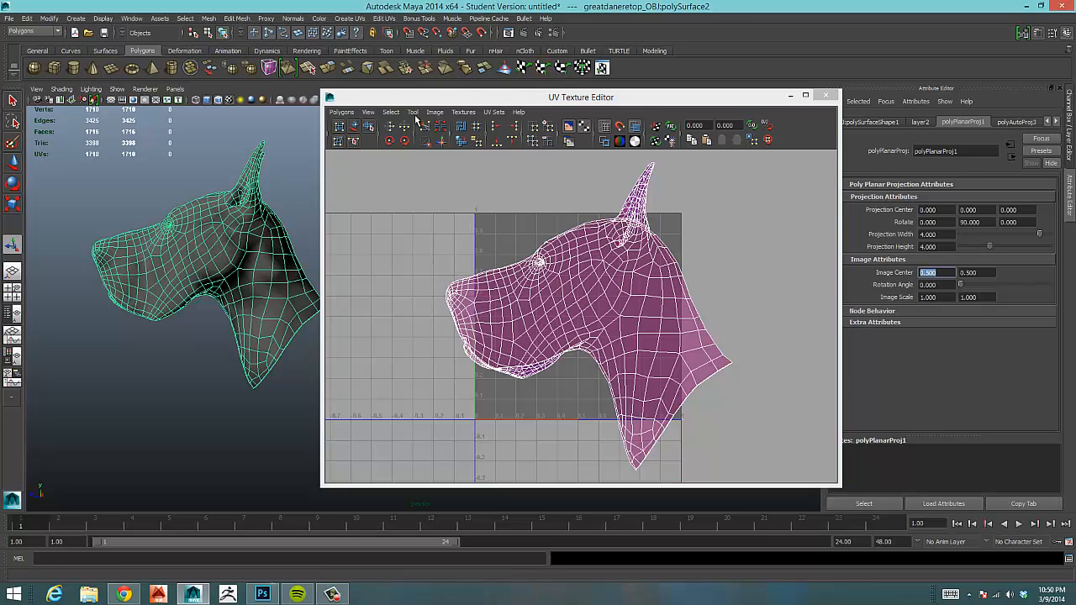
# Delete the dog head's construction history
pyautogui.click(27, 18)
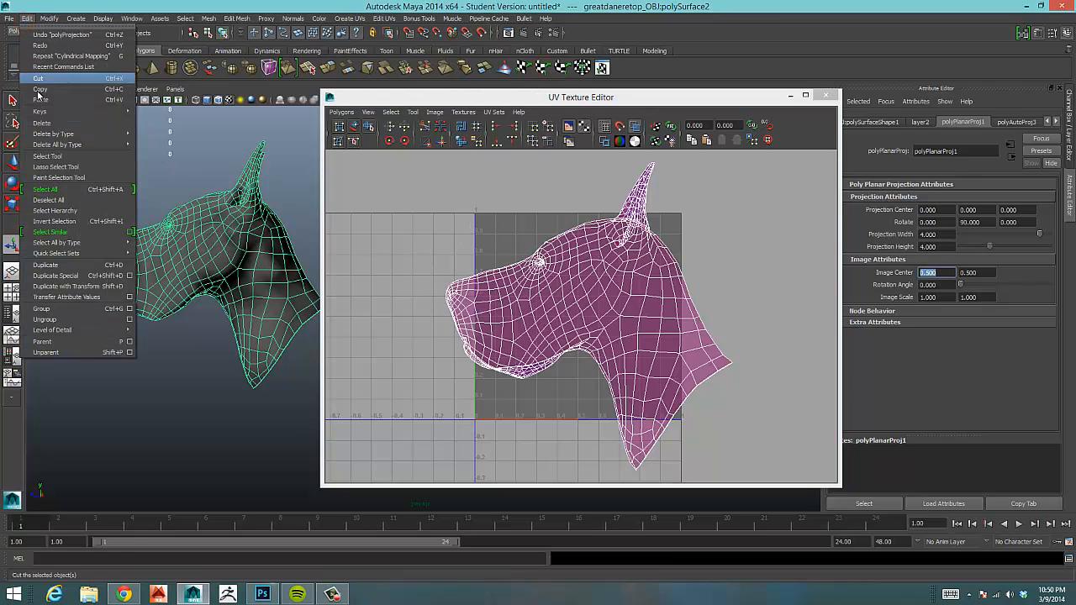
pyautogui.moveTo(84, 145)
pyautogui.click(169, 147)
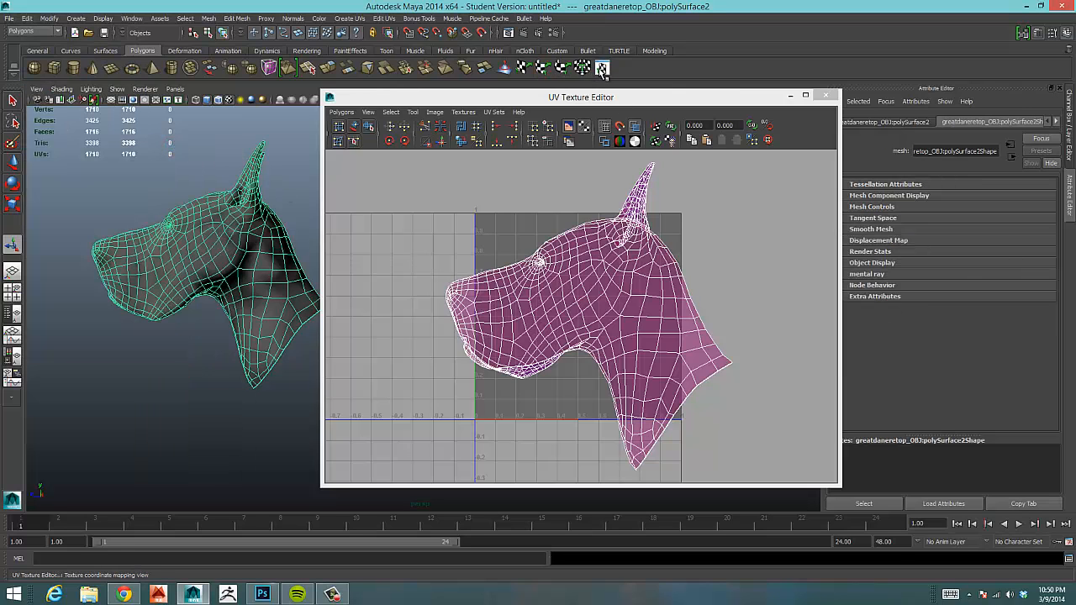
# Apply cylindrical mapping to the whole dog head and view its projection manipulator at an angle
pyautogui.click(543, 69)
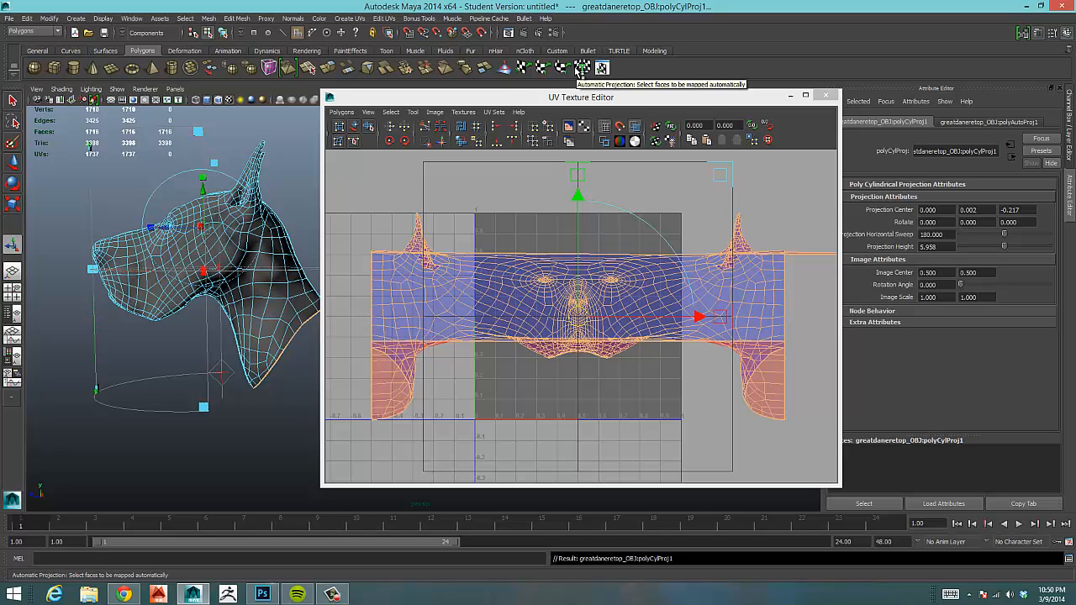
pyautogui.keyDown('alt'); pyautogui.moveTo(121, 288); pyautogui.dragTo(175, 347); pyautogui.keyUp('alt')
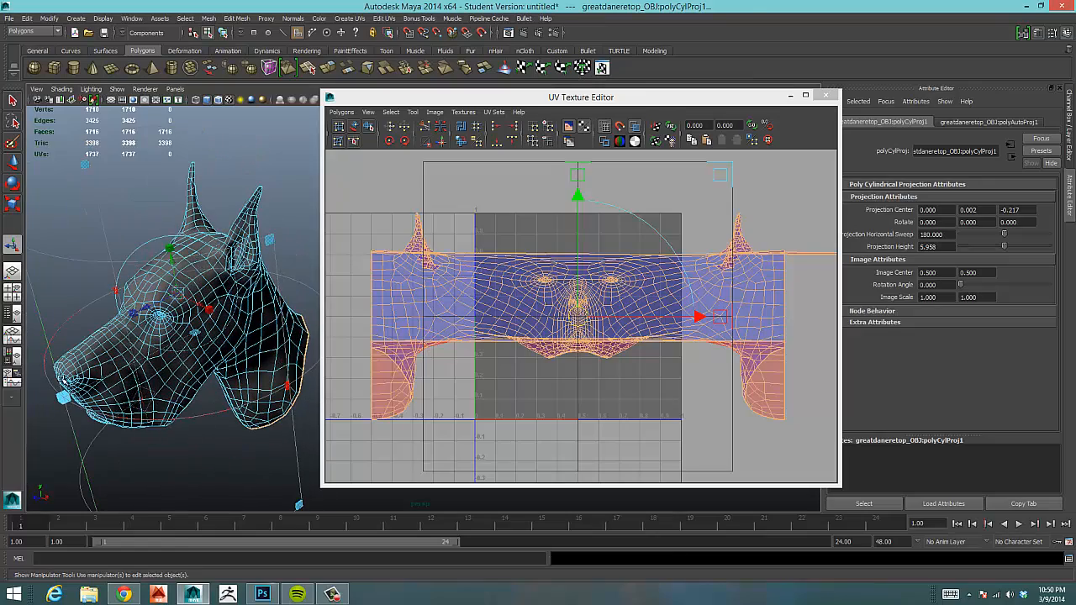
pyautogui.press('super')
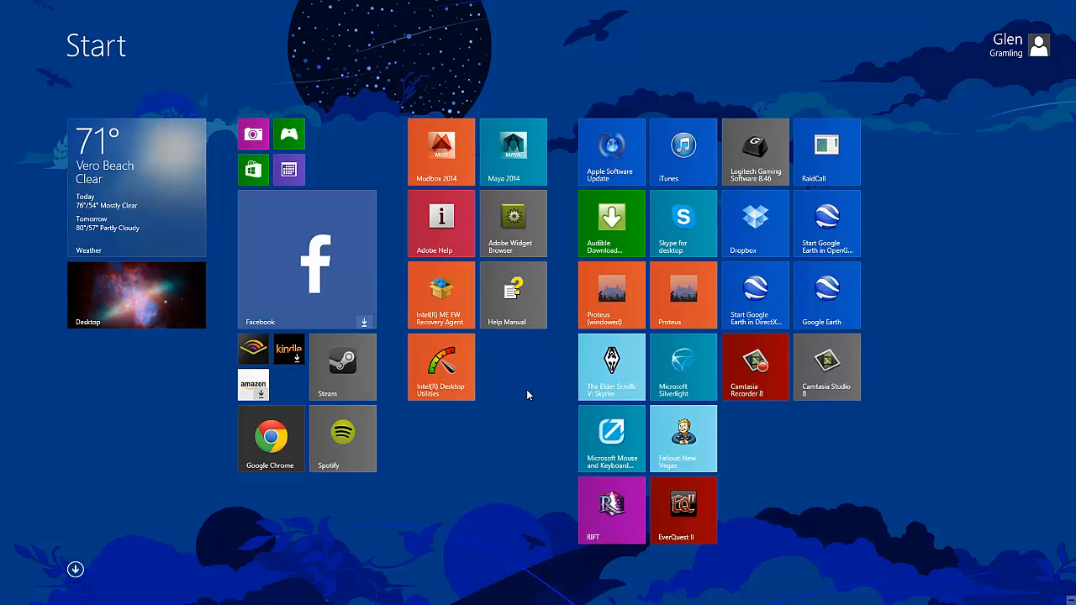
pyautogui.press('super')
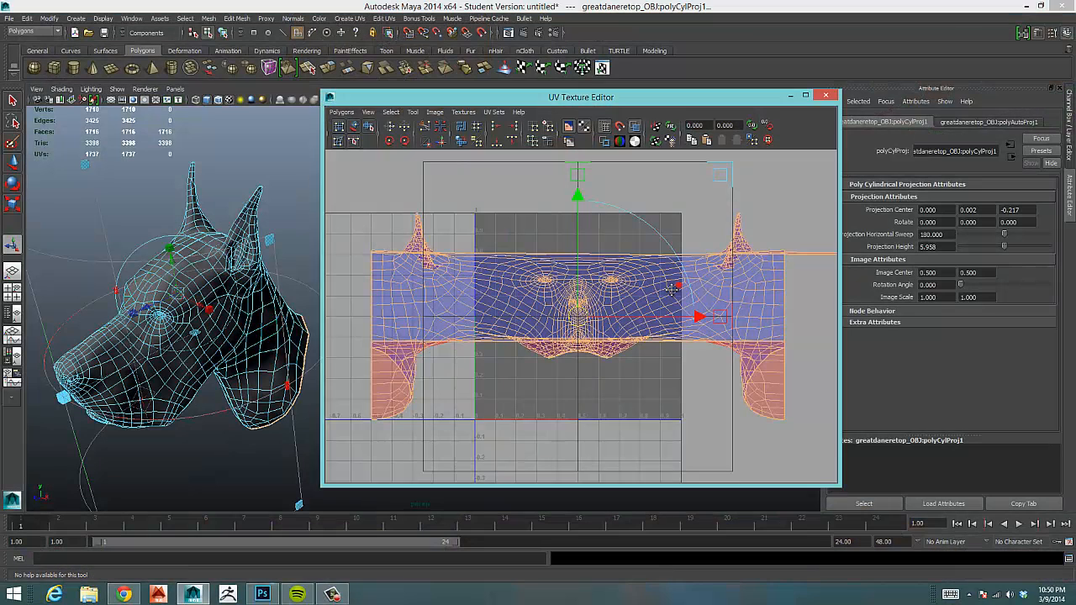
# Extend the cylindrical projection's horizontal sweep to 360 degrees around the dog head, with a projection height of about 5.965
pyautogui.scroll(-3, 580, 323)
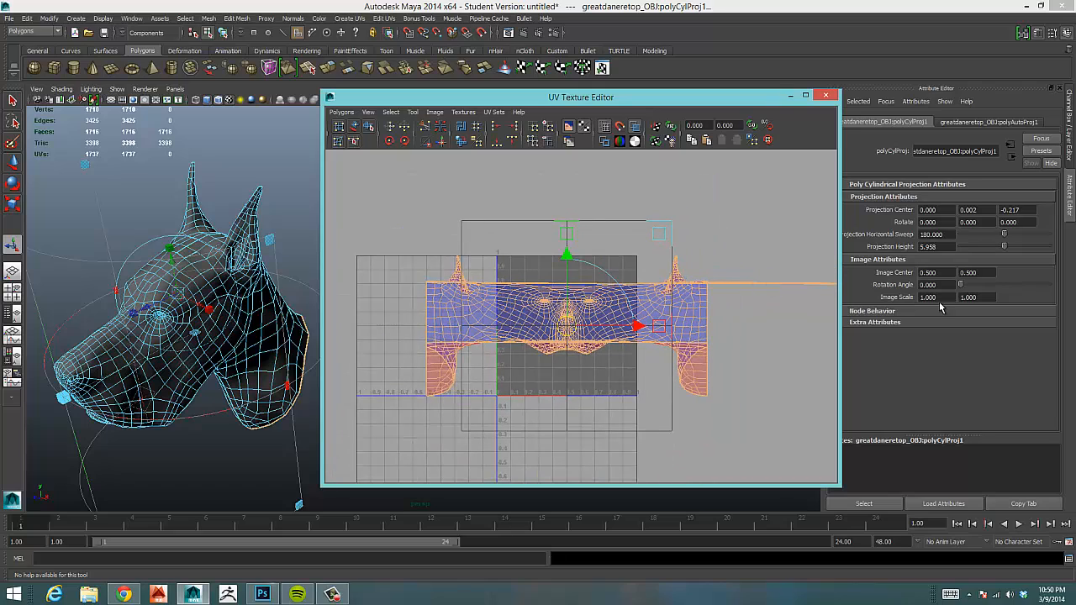
pyautogui.keyDown('alt'); pyautogui.moveTo(215, 311); pyautogui.dragTo(254, 276, button='middle'); pyautogui.keyUp('alt')
pyautogui.keyDown('alt'); pyautogui.moveTo(202, 287); pyautogui.dragTo(89, 296, button='right'); pyautogui.keyUp('alt')
pyautogui.keyDown('alt'); pyautogui.moveTo(256, 288); pyautogui.dragTo(158, 300, button='middle'); pyautogui.keyUp('alt')
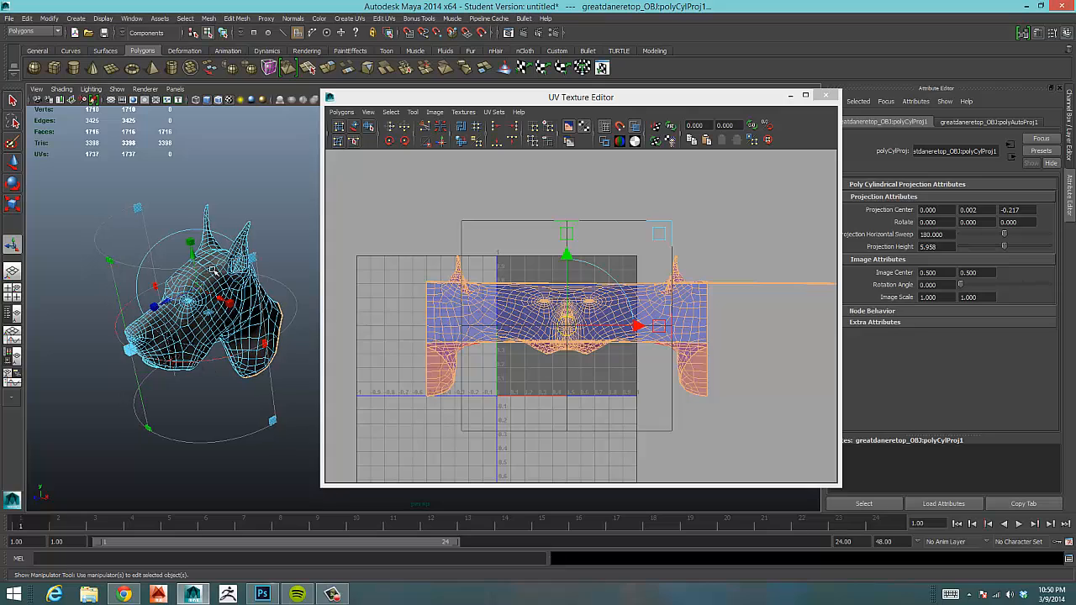
pyautogui.moveTo(251, 257)
pyautogui.mouseDown()
pyautogui.moveTo(267, 255)
pyautogui.moveTo(245, 262)
pyautogui.moveTo(252, 271)
pyautogui.mouseUp()
pyautogui.moveTo(270, 341); pyautogui.dragTo(264, 258)
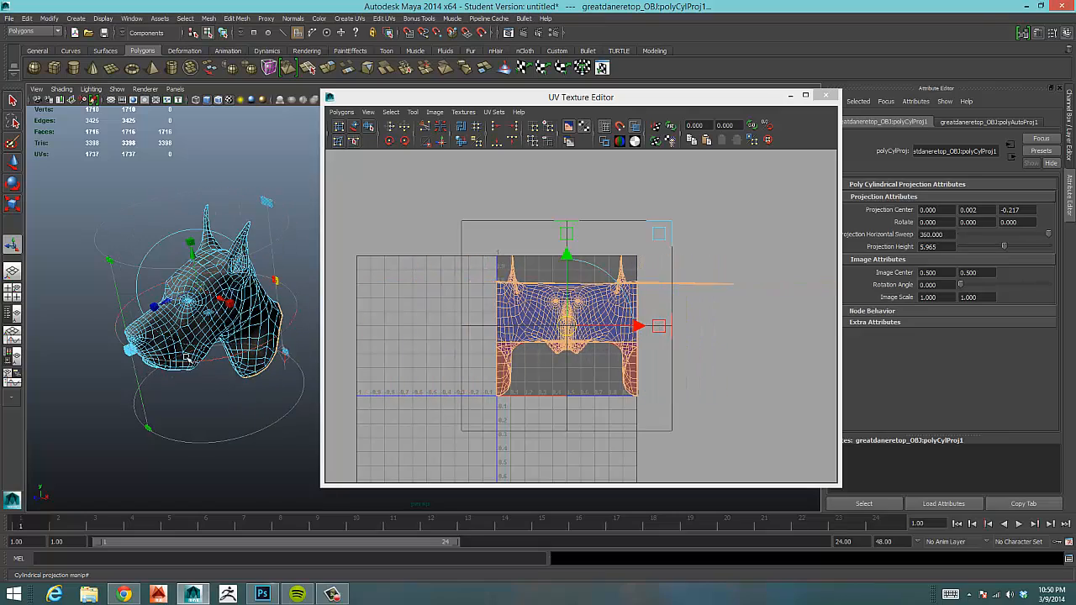
# Examine how the cylindrical projection wraps around the dog head from the side, front and above
pyautogui.keyDown('alt'); pyautogui.moveTo(185, 358); pyautogui.dragTo(228, 199); pyautogui.keyUp('alt')
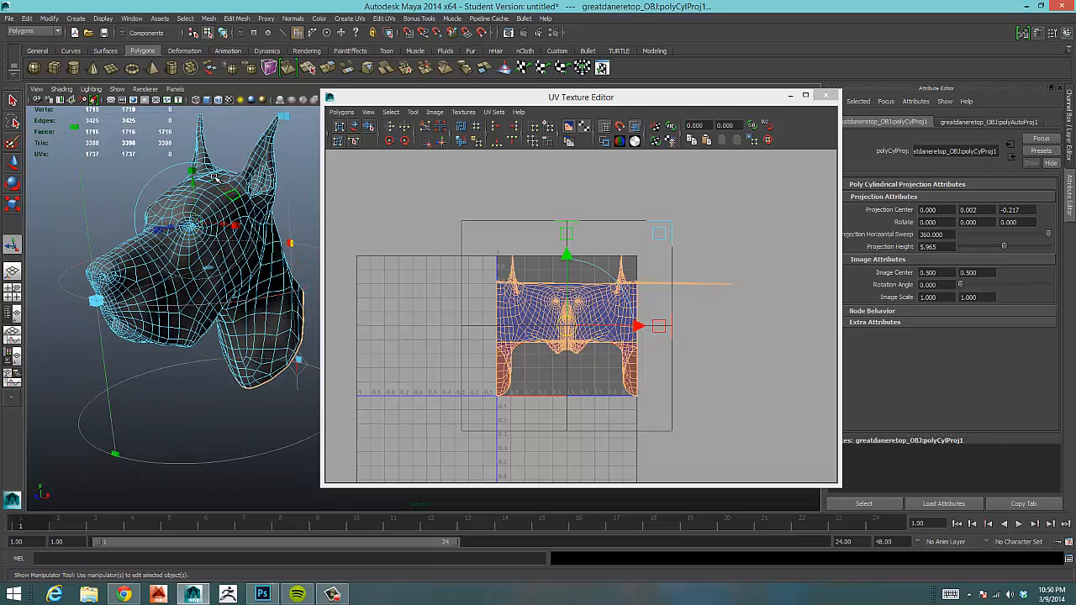
pyautogui.keyDown('alt'); pyautogui.moveTo(117, 237); pyautogui.dragTo(46, 214); pyautogui.keyUp('alt')
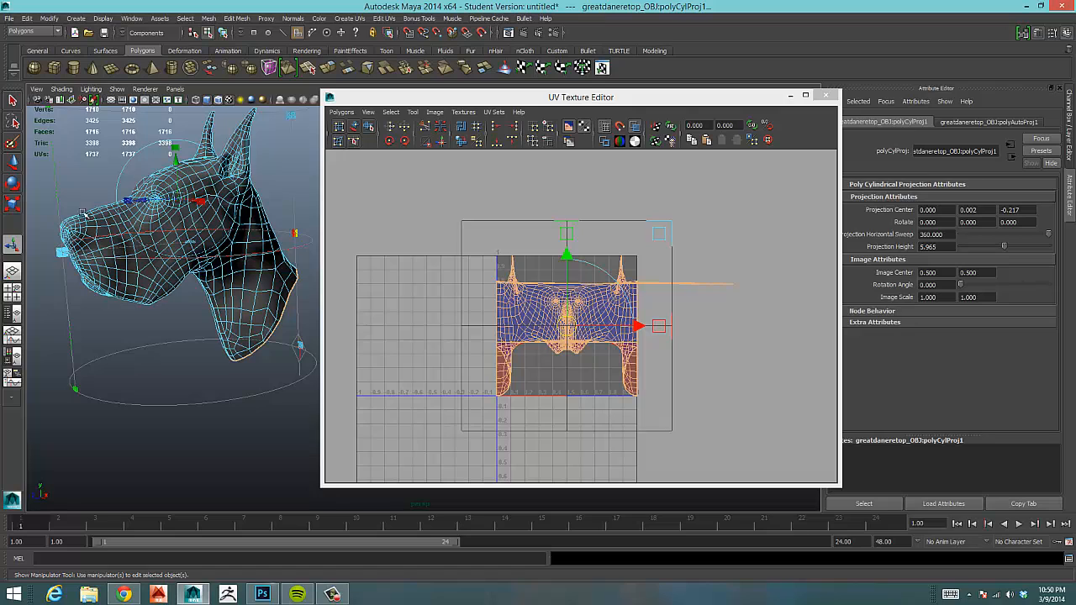
pyautogui.keyDown('alt'); pyautogui.moveTo(163, 233); pyautogui.dragTo(227, 271); pyautogui.keyUp('alt')
pyautogui.keyDown('alt'); pyautogui.moveTo(244, 280); pyautogui.dragTo(159, 260, button='middle'); pyautogui.keyUp('alt')
pyautogui.scroll(1, 252, 258)
pyautogui.keyDown('alt'); pyautogui.moveTo(303, 259); pyautogui.dragTo(284, 269, button='middle'); pyautogui.keyUp('alt')
pyautogui.scroll(2, 262, 260)
pyautogui.scroll(-2, 261, 259)
pyautogui.scroll(-2, 267, 280)
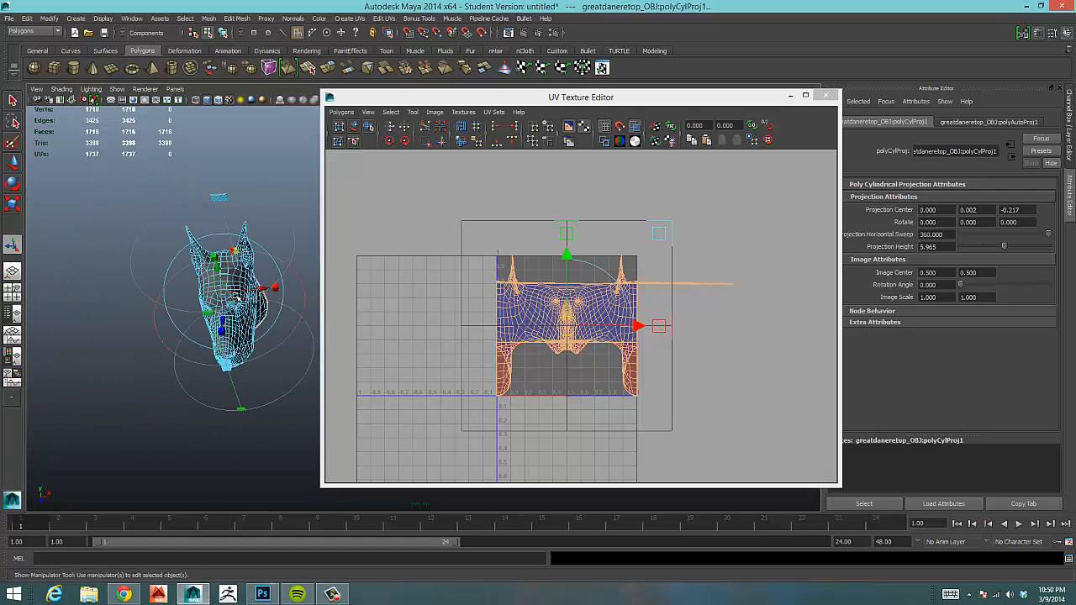
pyautogui.scroll(5, 237, 297)
pyautogui.keyDown('alt'); pyautogui.moveTo(235, 296); pyautogui.dragTo(215, 236); pyautogui.keyUp('alt')
pyautogui.keyDown('alt'); pyautogui.moveTo(214, 235); pyautogui.dragTo(210, 330, button='middle'); pyautogui.keyUp('alt')
pyautogui.scroll(-3, 212, 330)
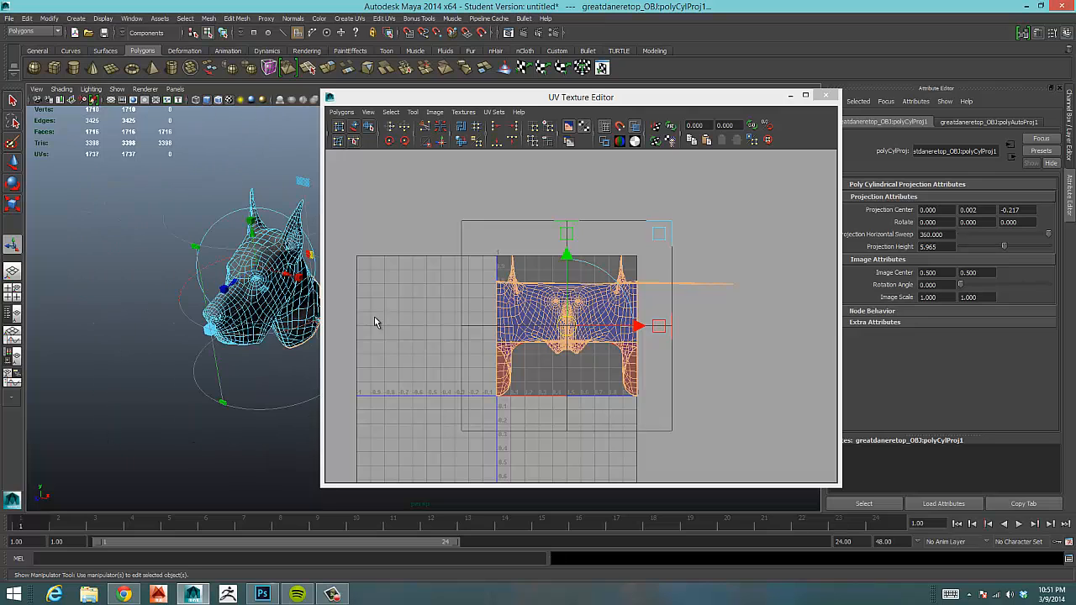
# Apply spherical mapping to the dog head and view the projection manipulator around it
pyautogui.click(563, 68)
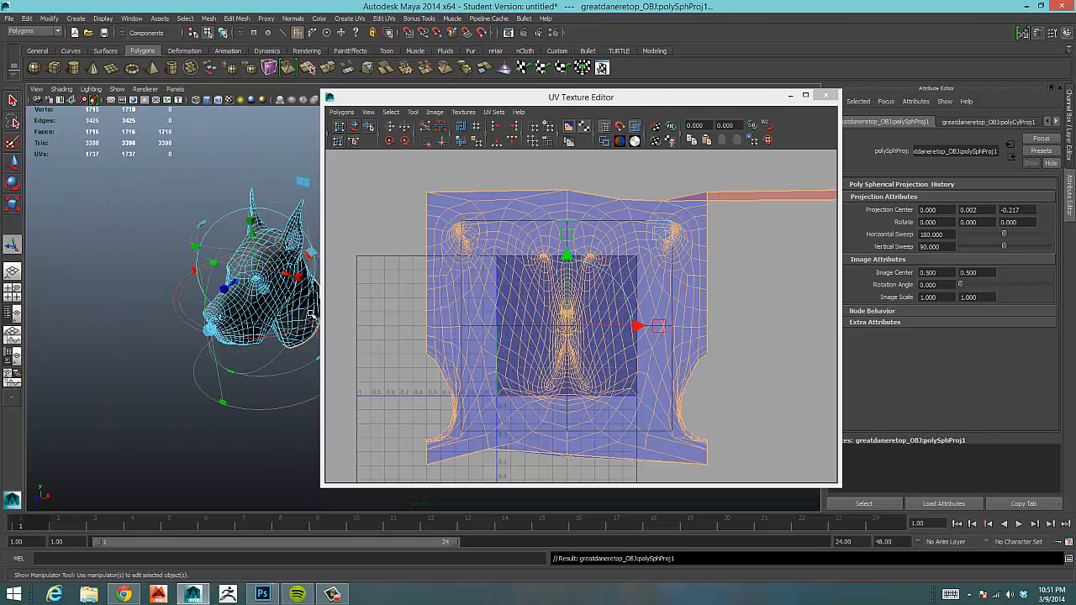
pyautogui.keyDown('alt'); pyautogui.moveTo(208, 291); pyautogui.dragTo(235, 296); pyautogui.keyUp('alt')
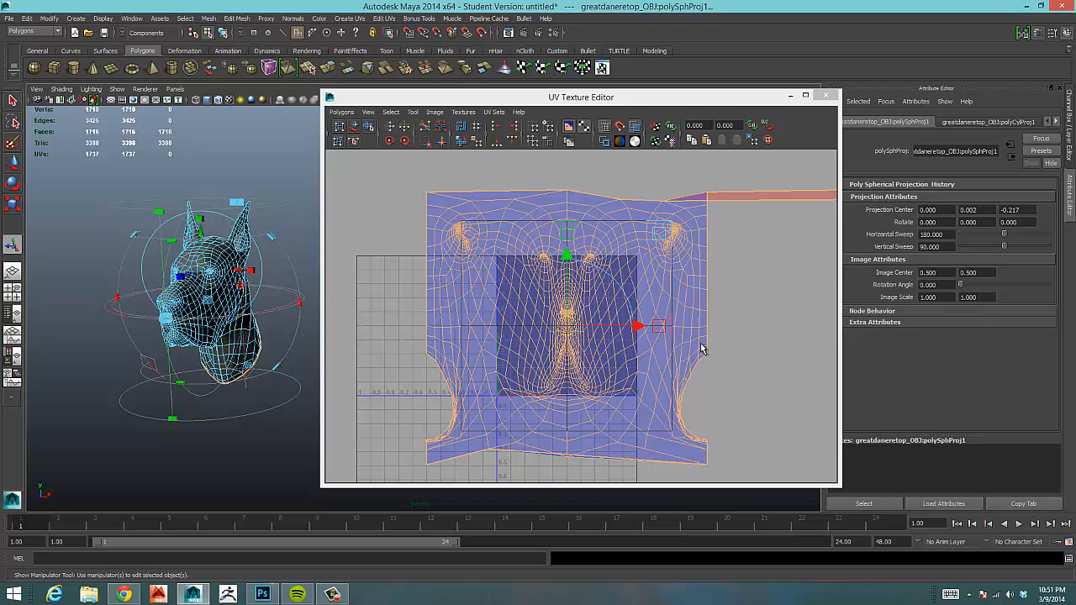
pyautogui.keyDown('alt'); pyautogui.moveTo(220, 335); pyautogui.dragTo(211, 315); pyautogui.keyUp('alt')
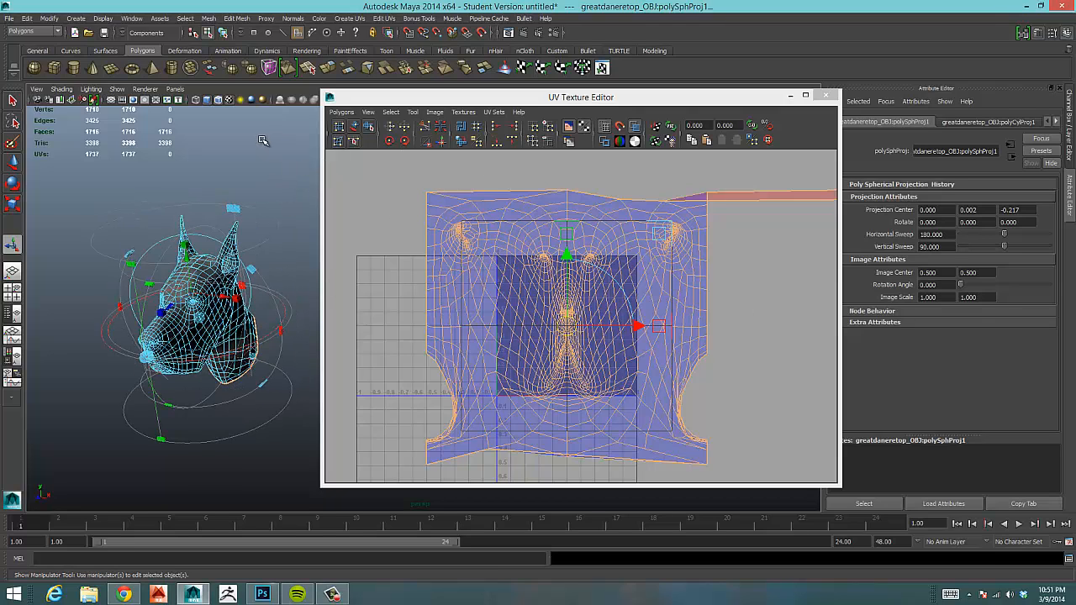
# Undo the spherical and cylindrical mappings to bring back the planar side projection of the dog head
pyautogui.hotkey('ctrl', 'z')
pyautogui.hotkey('ctrl', 'z')
pyautogui.hotkey('ctrl', 'z')
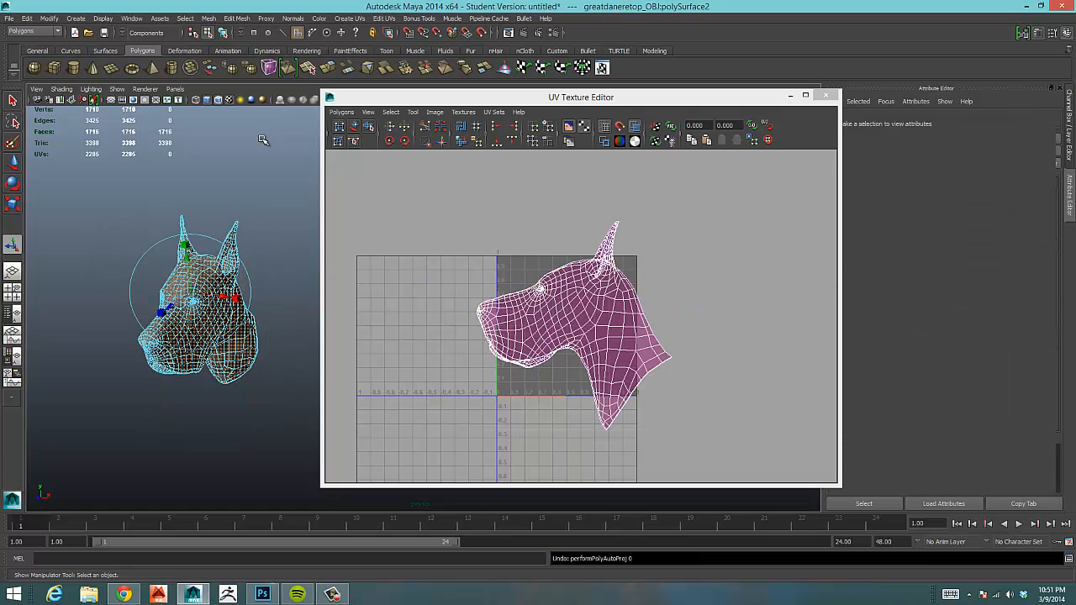
pyautogui.keyDown('alt'); pyautogui.moveTo(227, 348); pyautogui.dragTo(225, 309); pyautogui.keyUp('alt')
pyautogui.keyDown('alt'); pyautogui.moveTo(226, 308); pyautogui.dragTo(332, 346, button='middle'); pyautogui.keyUp('alt')
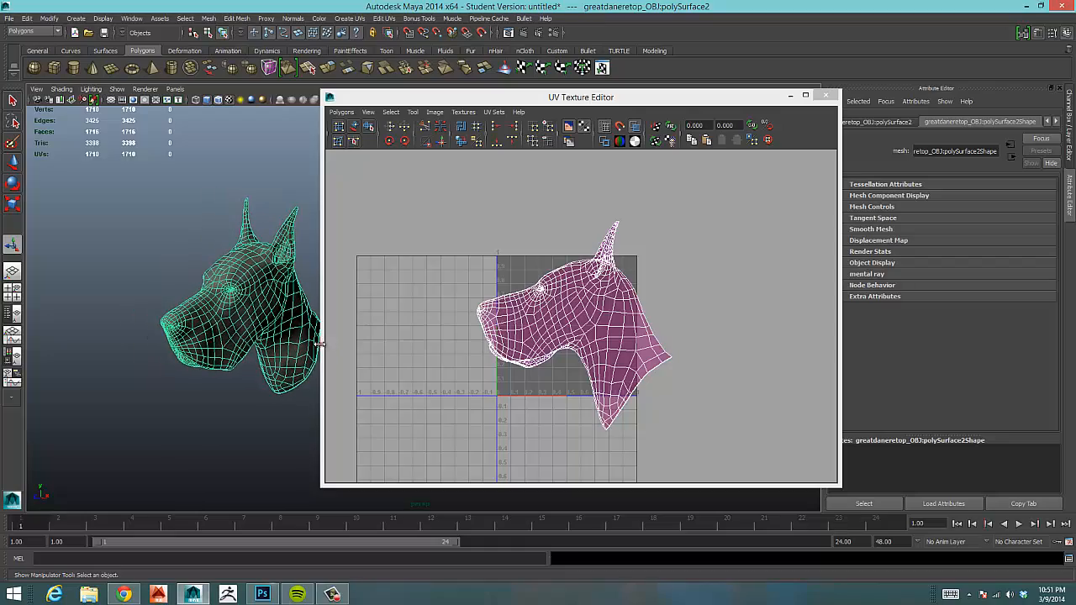
# Narrow the UV Texture Editor to uncover the dog head and frame its planar UV layout in the editor
pyautogui.moveTo(323, 344); pyautogui.dragTo(408, 333)
pyautogui.keyDown('alt'); pyautogui.moveTo(713, 316); pyautogui.dragTo(821, 308, button='right'); pyautogui.keyUp('alt')
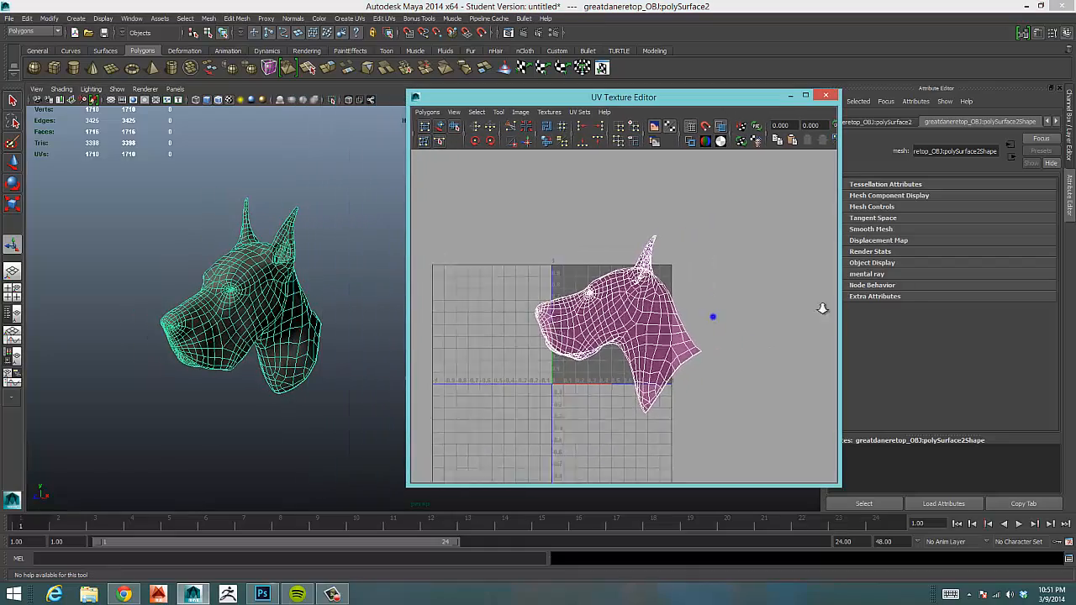
pyautogui.keyDown('alt'); pyautogui.moveTo(610, 325); pyautogui.dragTo(798, 307, button='right'); pyautogui.keyUp('alt')
pyautogui.keyDown('alt'); pyautogui.moveTo(670, 317); pyautogui.dragTo(702, 292, button='middle'); pyautogui.keyUp('alt')
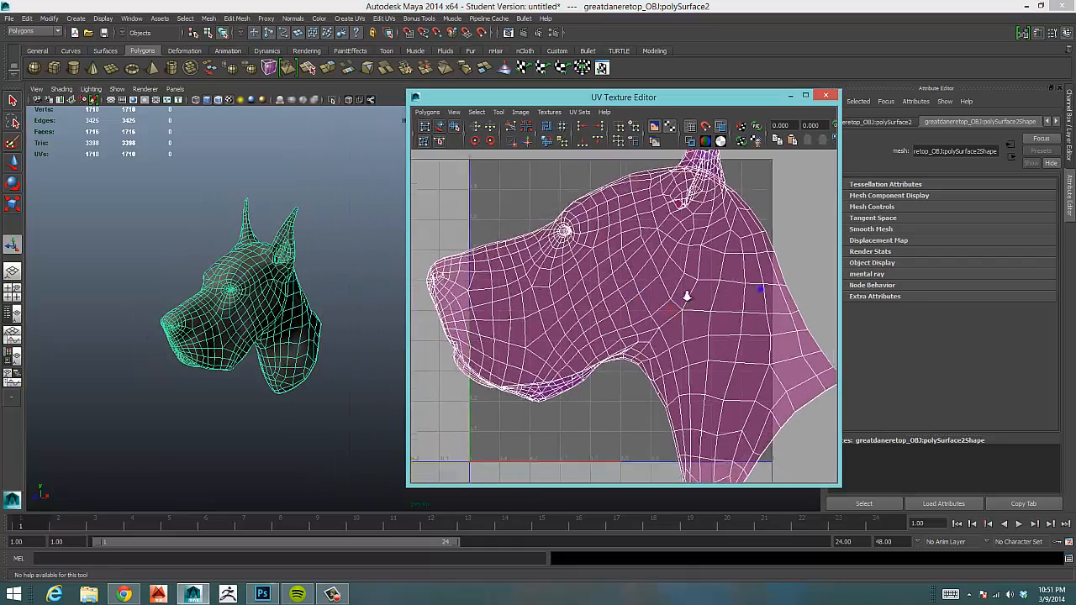
pyautogui.keyDown('alt'); pyautogui.moveTo(761, 289); pyautogui.dragTo(704, 296, button='right'); pyautogui.keyUp('alt')
pyautogui.keyDown('alt'); pyautogui.moveTo(649, 286); pyautogui.dragTo(646, 305, button='middle'); pyautogui.keyUp('alt')
pyautogui.keyDown('alt'); pyautogui.moveTo(645, 305); pyautogui.dragTo(618, 307, button='right'); pyautogui.keyUp('alt')
pyautogui.click(291, 346)
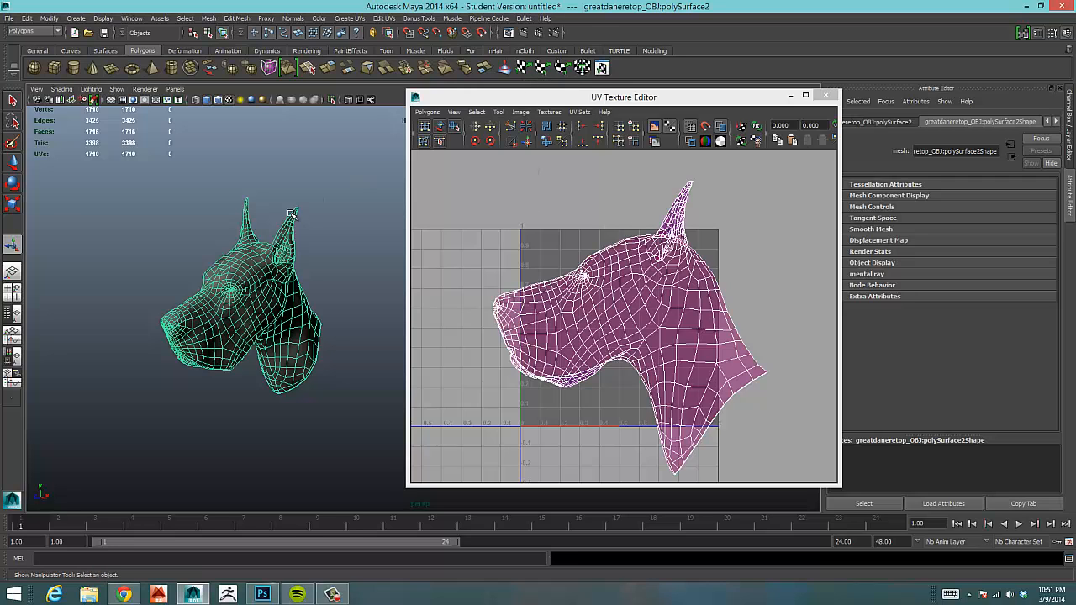
# Examine the dog head from the side and three-quarter angles against its overlapping planar UV layout
pyautogui.click(334, 329)
pyautogui.click(275, 335)
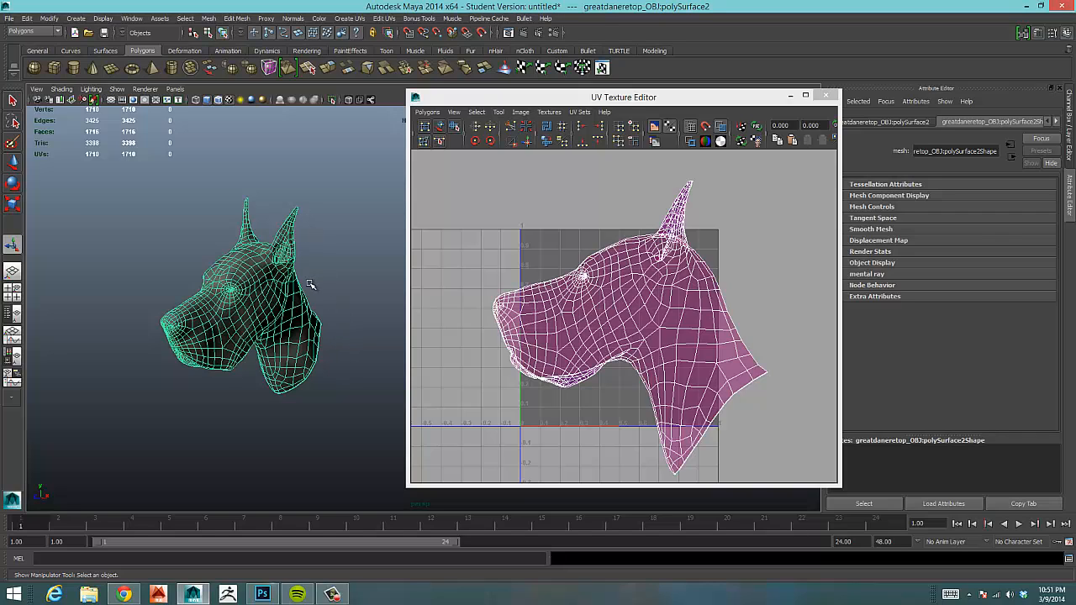
pyautogui.click(298, 312)
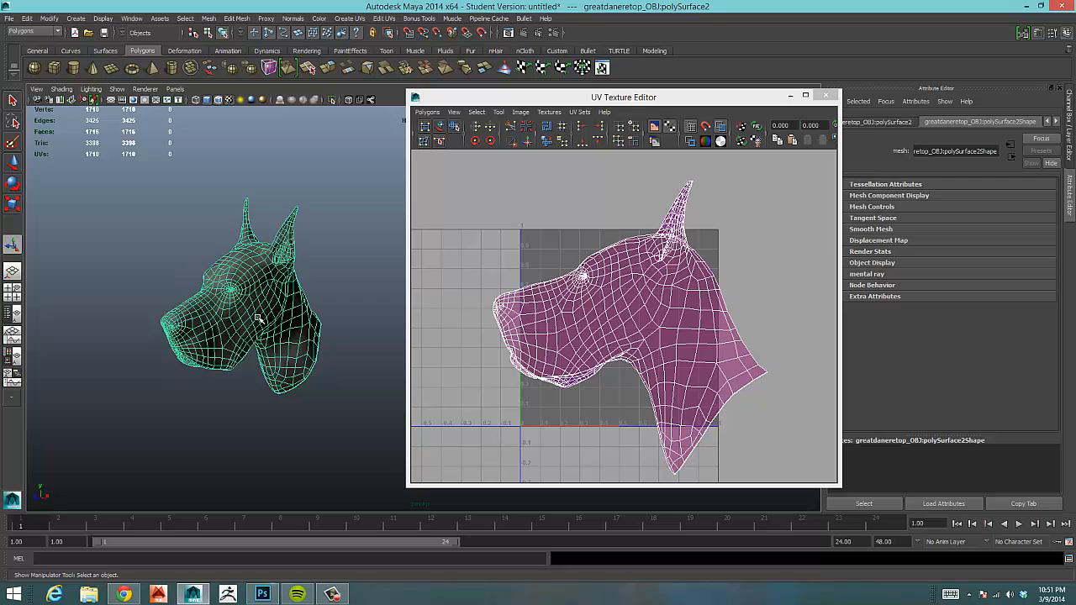
pyautogui.keyDown('alt'); pyautogui.moveTo(268, 280); pyautogui.dragTo(265, 253); pyautogui.keyUp('alt')
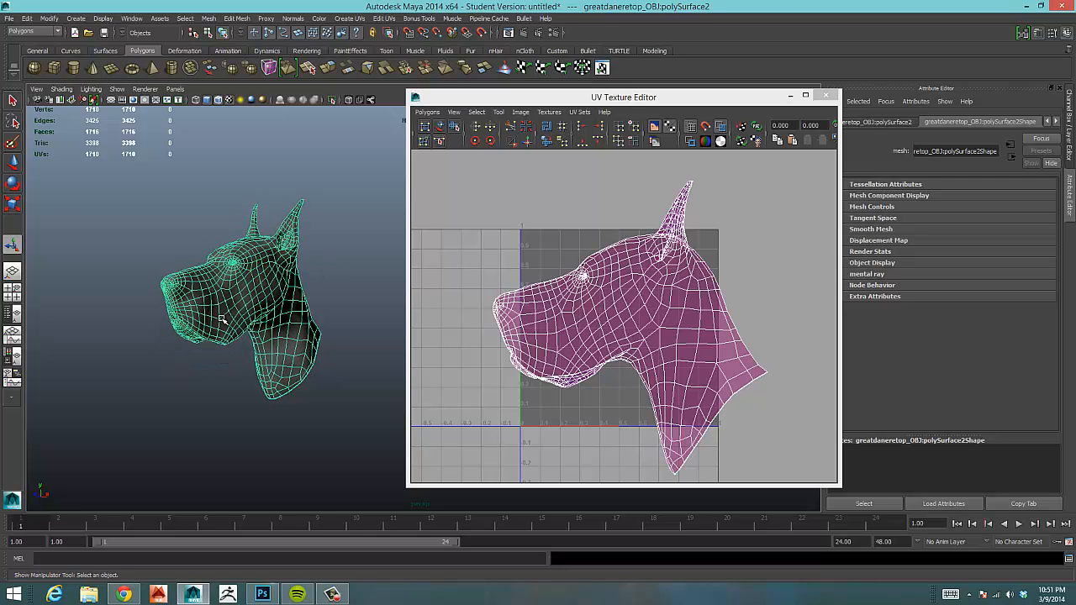
pyautogui.keyDown('alt'); pyautogui.moveTo(218, 320); pyautogui.dragTo(180, 341); pyautogui.keyUp('alt')
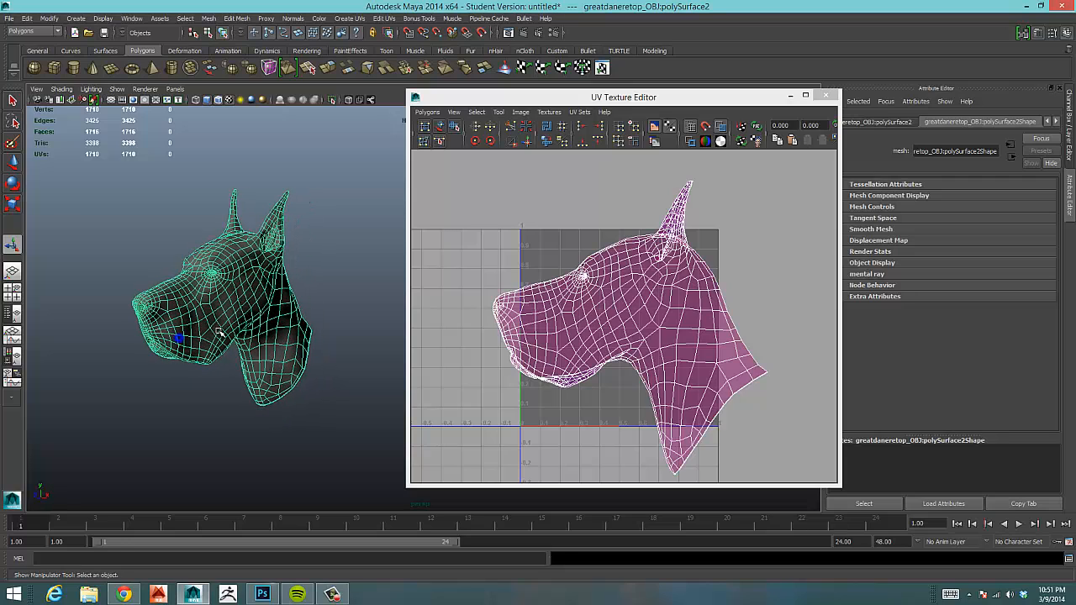
pyautogui.keyDown('alt'); pyautogui.moveTo(221, 310); pyautogui.dragTo(271, 324, button='right'); pyautogui.keyUp('alt')
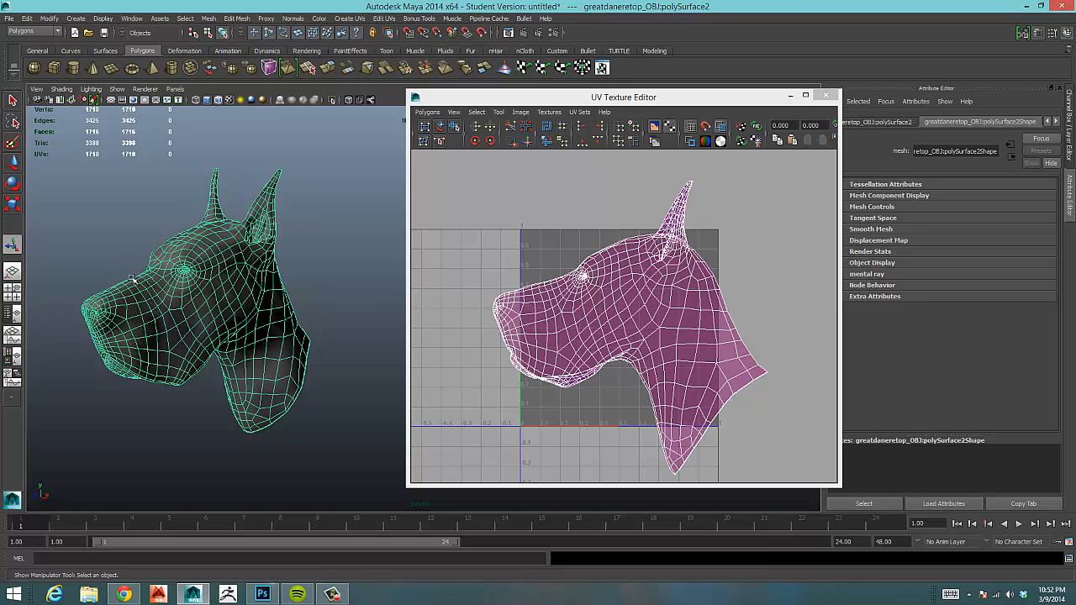
pyautogui.scroll(-1, 195, 381)
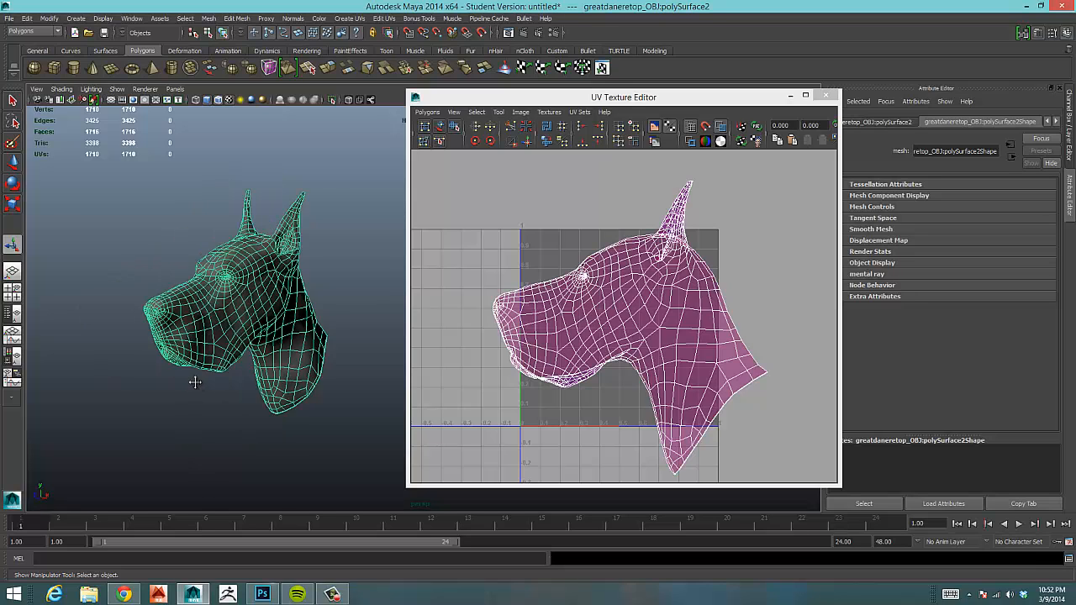
pyautogui.keyDown('alt'); pyautogui.moveTo(195, 382); pyautogui.dragTo(205, 411, button='middle'); pyautogui.keyUp('alt')
pyautogui.scroll(-3, 205, 411)
pyautogui.scroll(4, 204, 412)
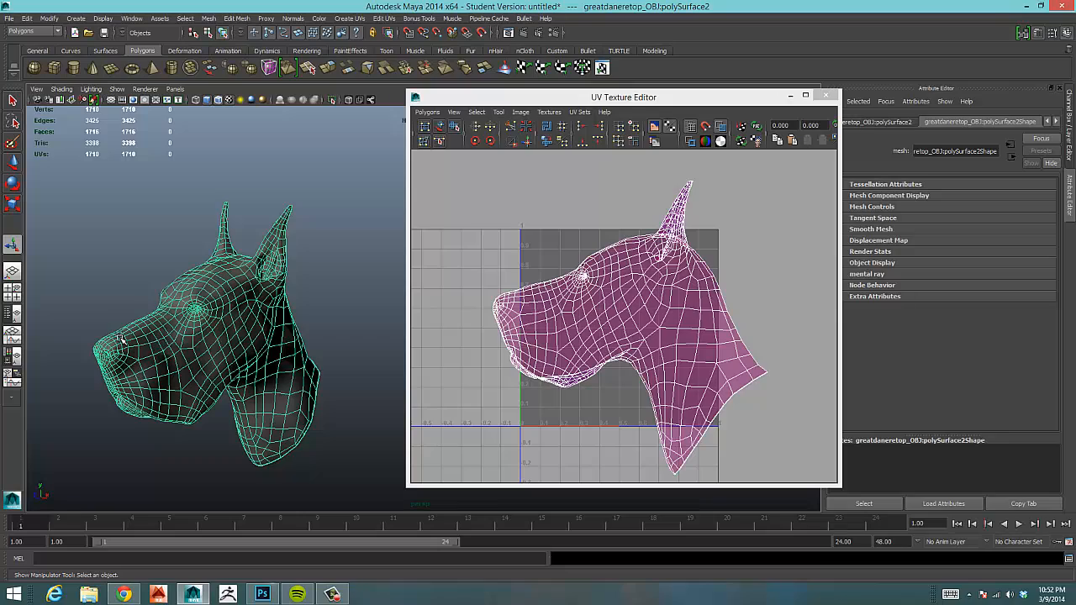
pyautogui.keyDown('alt'); pyautogui.moveTo(128, 396); pyautogui.dragTo(264, 378); pyautogui.keyUp('alt')
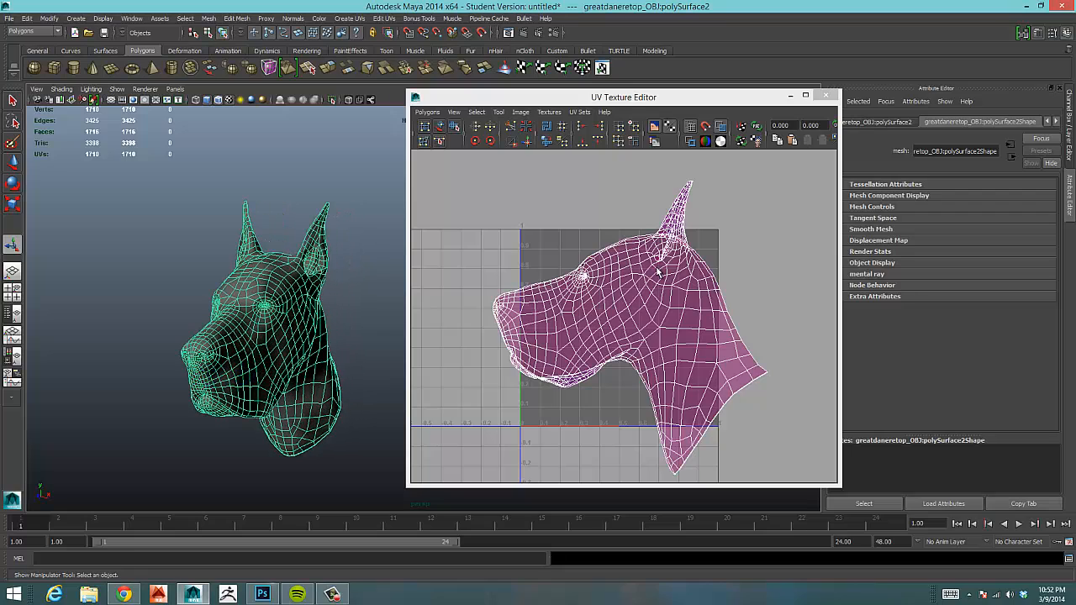
pyautogui.scroll(-1, 639, 307)
pyautogui.keyDown('alt'); pyautogui.moveTo(639, 307); pyautogui.dragTo(684, 304, button='middle'); pyautogui.keyUp('alt')
# Select the centre-line edge loops around the forehead, muzzle, jaw and neck, and cut the UVs along them
pyautogui.keyDown('alt'); pyautogui.moveTo(390, 339); pyautogui.dragTo(333, 346); pyautogui.keyUp('alt')
pyautogui.keyDown('alt'); pyautogui.moveTo(258, 336); pyautogui.dragTo(392, 317, button='right'); pyautogui.keyUp('alt')
pyautogui.keyDown('alt'); pyautogui.moveTo(296, 361); pyautogui.dragTo(329, 347, button='middle'); pyautogui.keyUp('alt')
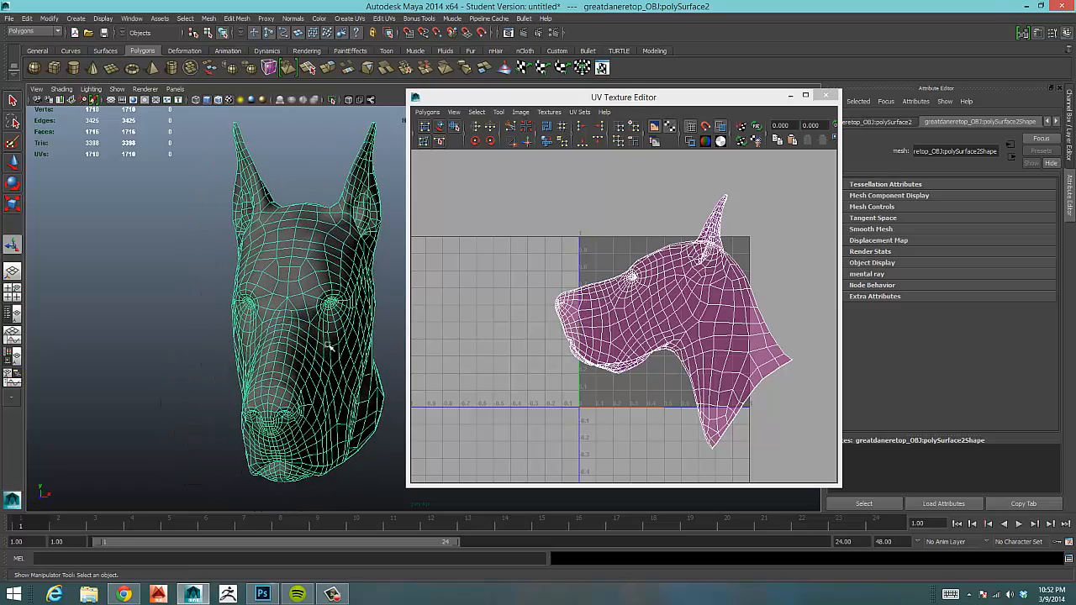
pyautogui.keyDown('alt'); pyautogui.moveTo(270, 398); pyautogui.dragTo(294, 378); pyautogui.keyUp('alt')
pyautogui.moveTo(362, 287); pyautogui.dragTo(361, 256, button='right')
pyautogui.doubleClick(348, 261)
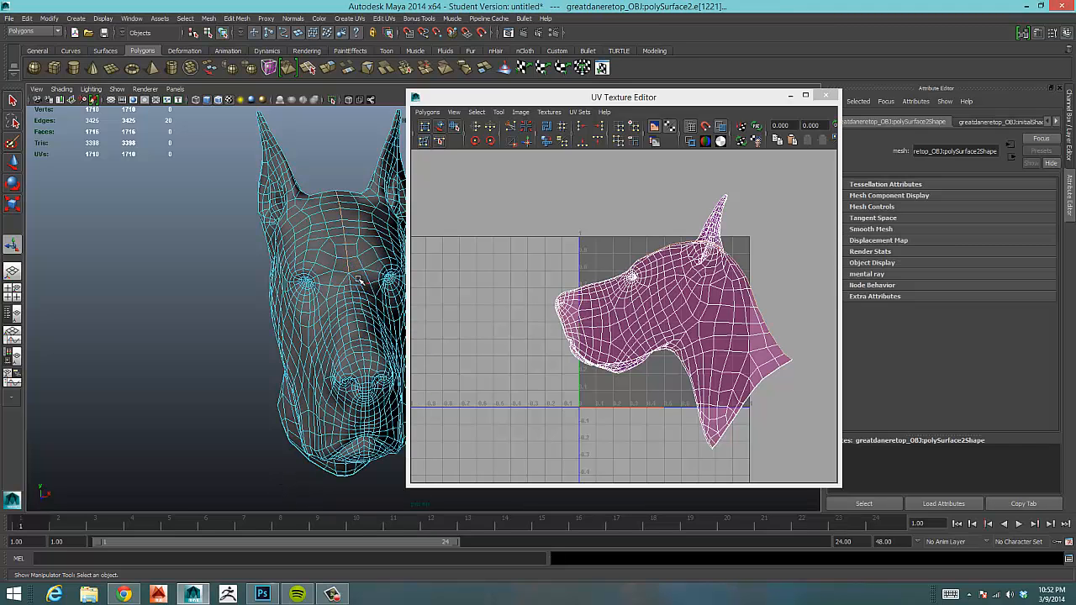
pyautogui.keyDown('shift'); pyautogui.doubleClick(350, 282); pyautogui.keyUp('shift')
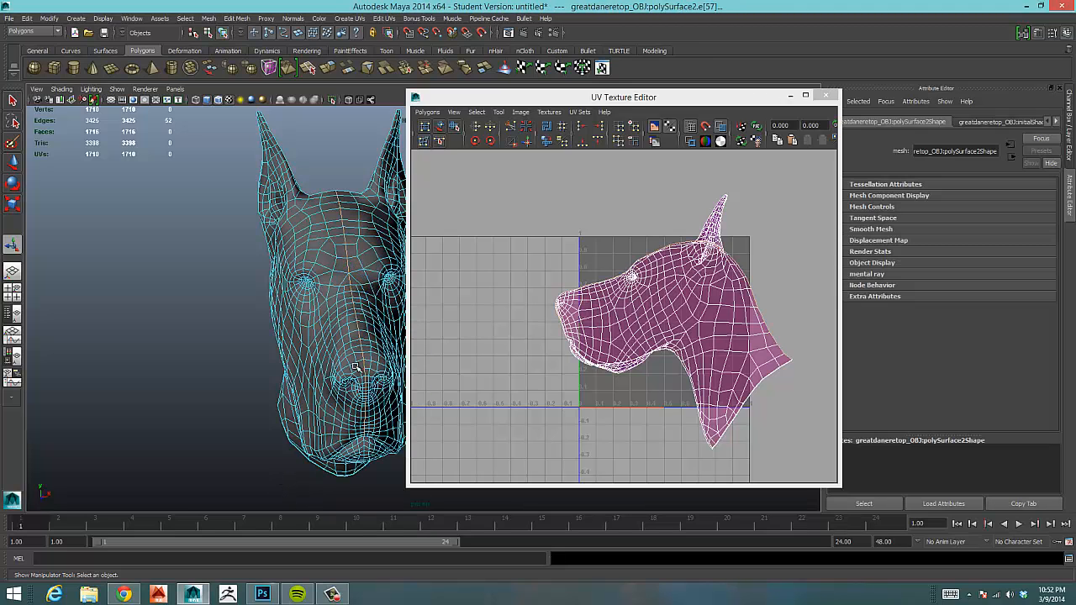
pyautogui.keyDown('alt'); pyautogui.moveTo(357, 368); pyautogui.dragTo(333, 335); pyautogui.keyUp('alt')
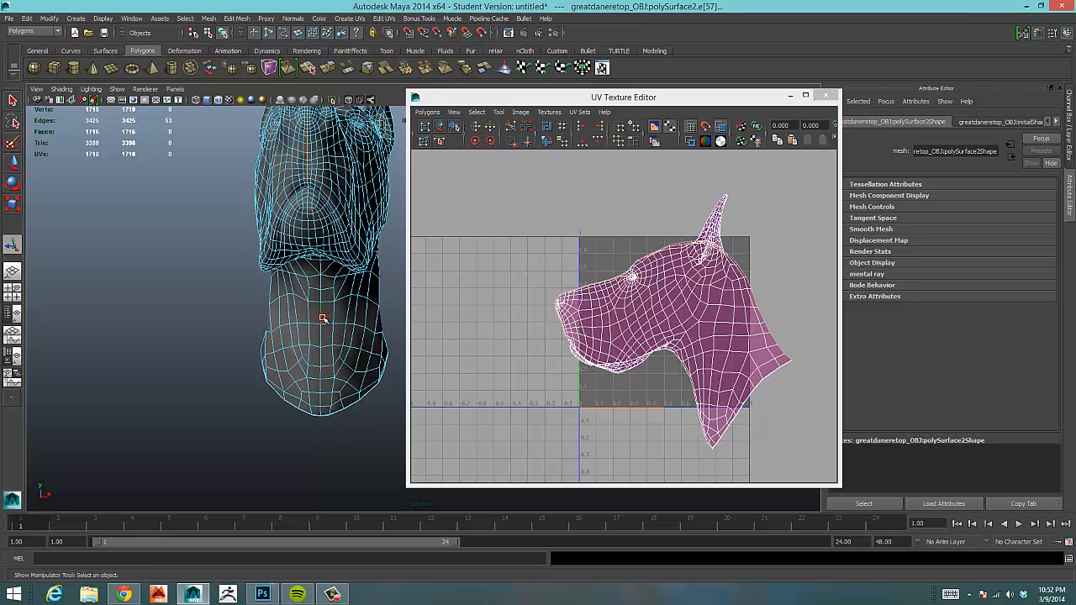
pyautogui.moveTo(310, 275)
pyautogui.keyDown('alt'); pyautogui.mouseDown()
pyautogui.moveTo(333, 206)
pyautogui.moveTo(390, 309)
pyautogui.moveTo(432, 230)
pyautogui.moveTo(317, 268)
pyautogui.moveTo(243, 353)
pyautogui.moveTo(140, 326)
pyautogui.moveTo(140, 255)
pyautogui.moveTo(325, 249)
pyautogui.moveTo(305, 270)
pyautogui.mouseUp(); pyautogui.keyUp('alt')
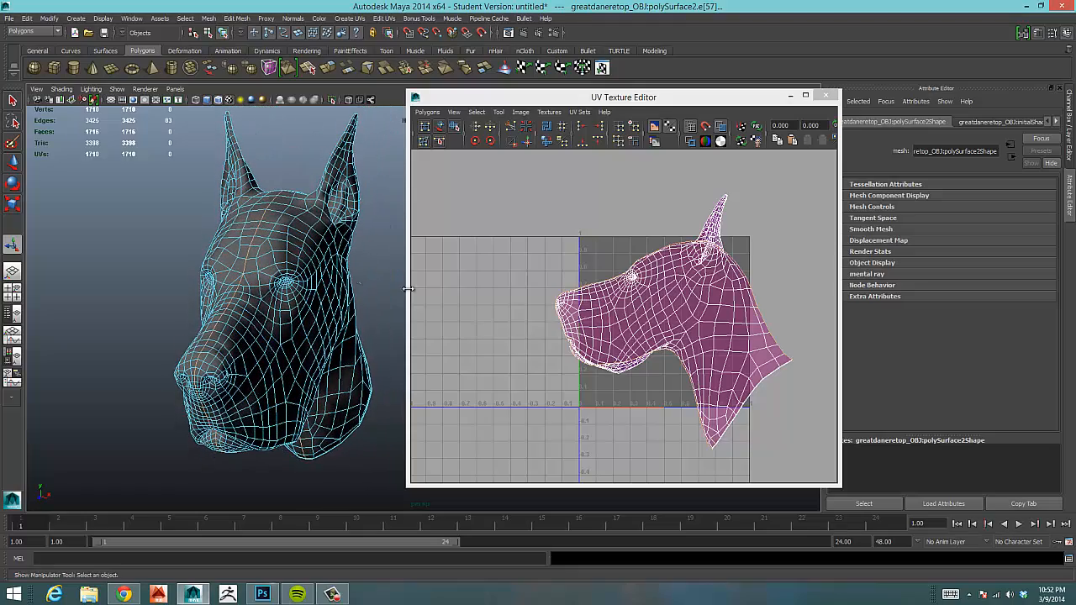
pyautogui.moveTo(640, 277); pyautogui.dragTo(729, 543, button='right')
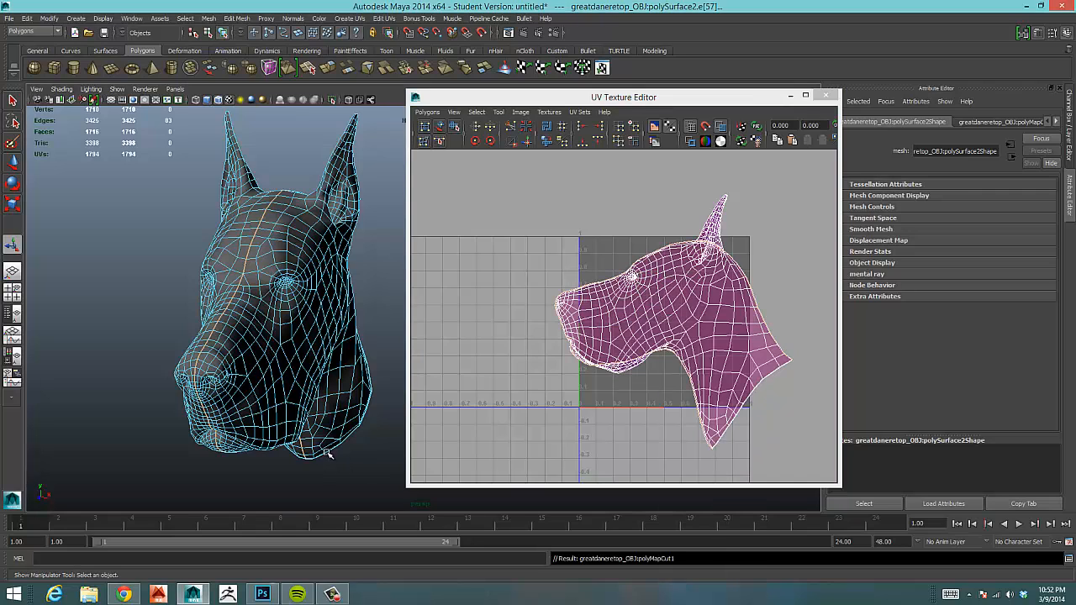
pyautogui.click(381, 294)
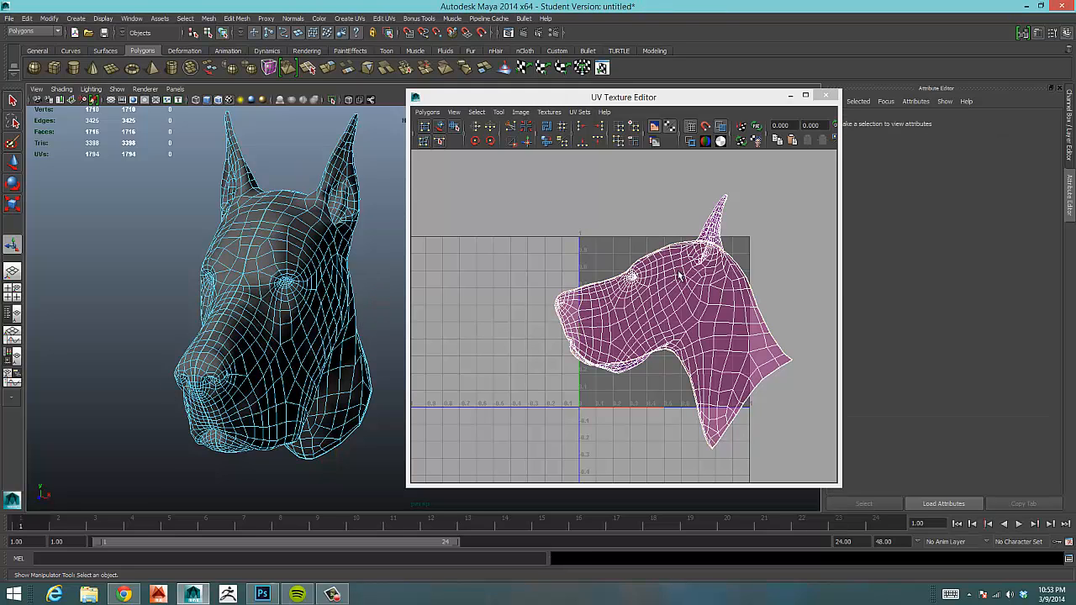
# Select the whole UV shell of one head half and move it beside the other shell, left of the 0-to-1 square
pyautogui.moveTo(698, 290); pyautogui.dragTo(702, 315, button='right')
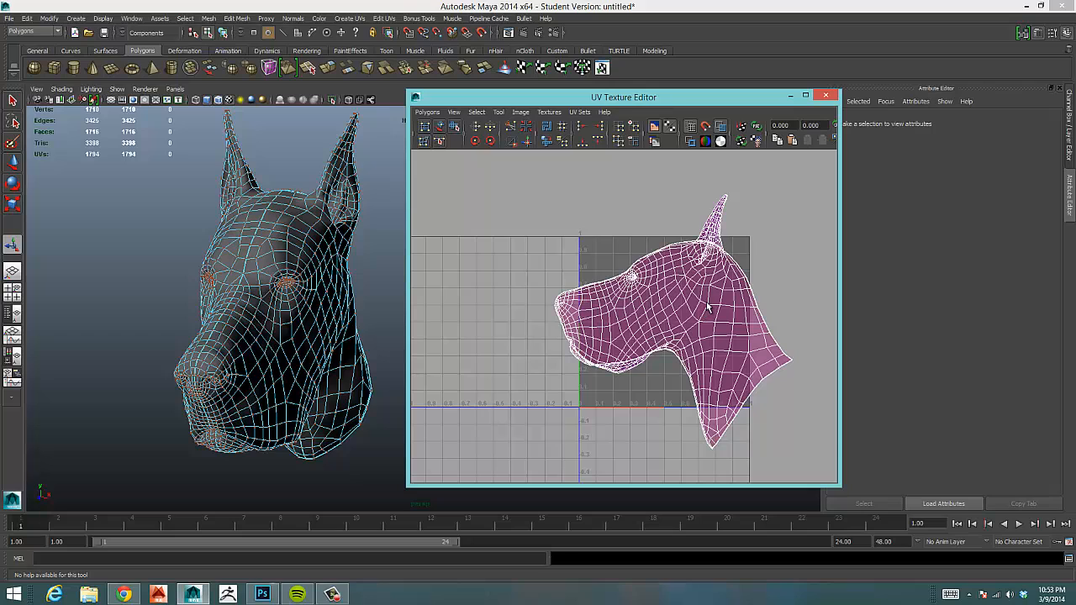
pyautogui.click(708, 306)
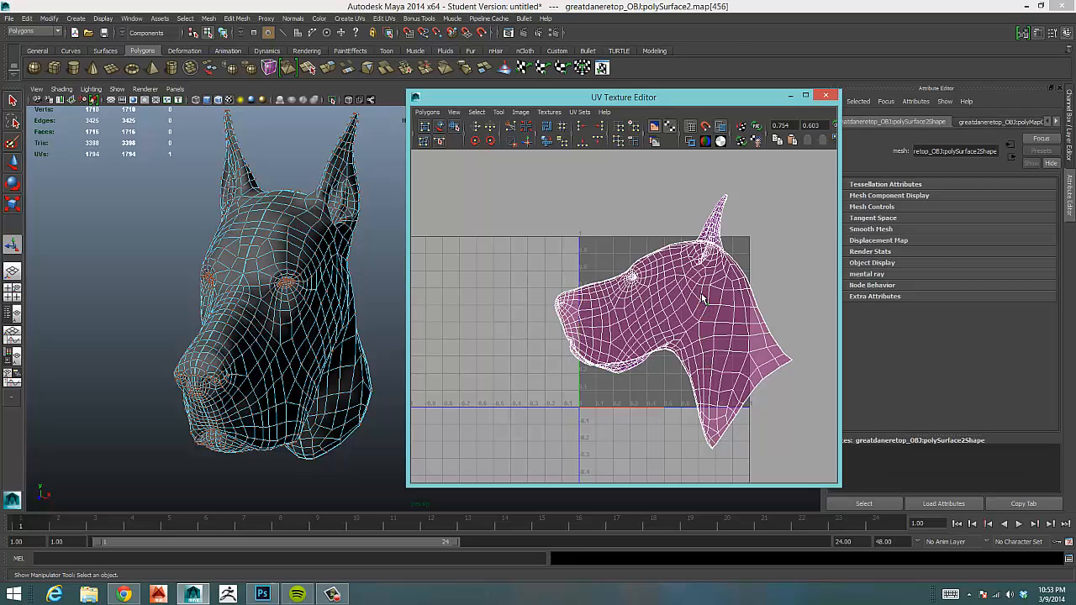
pyautogui.moveTo(703, 298); pyautogui.dragTo(730, 296, button='right')
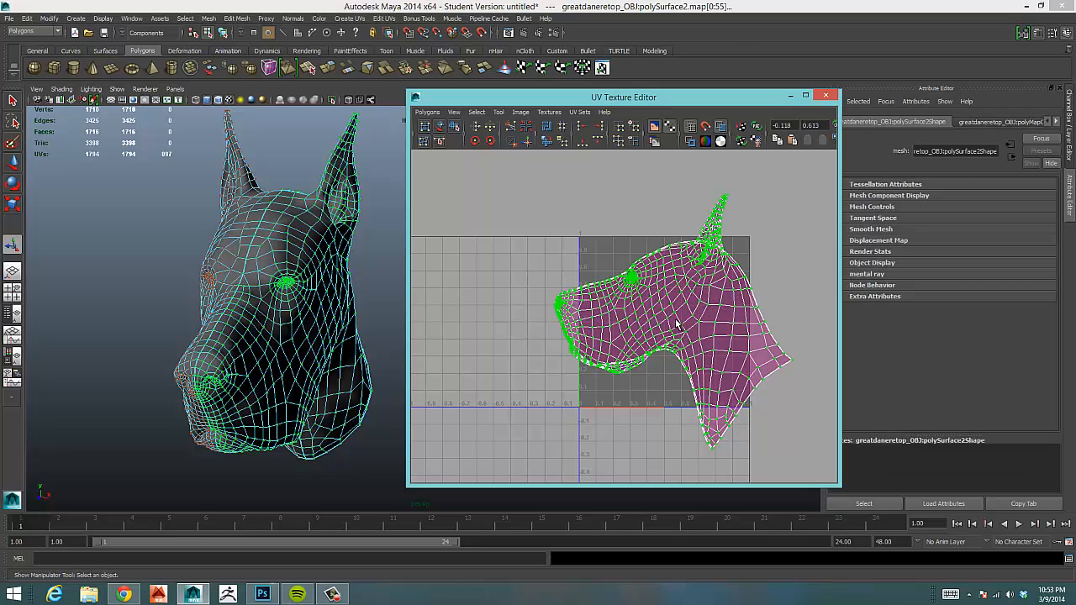
pyautogui.press('w')
pyautogui.moveTo(677, 325); pyautogui.dragTo(444, 330)
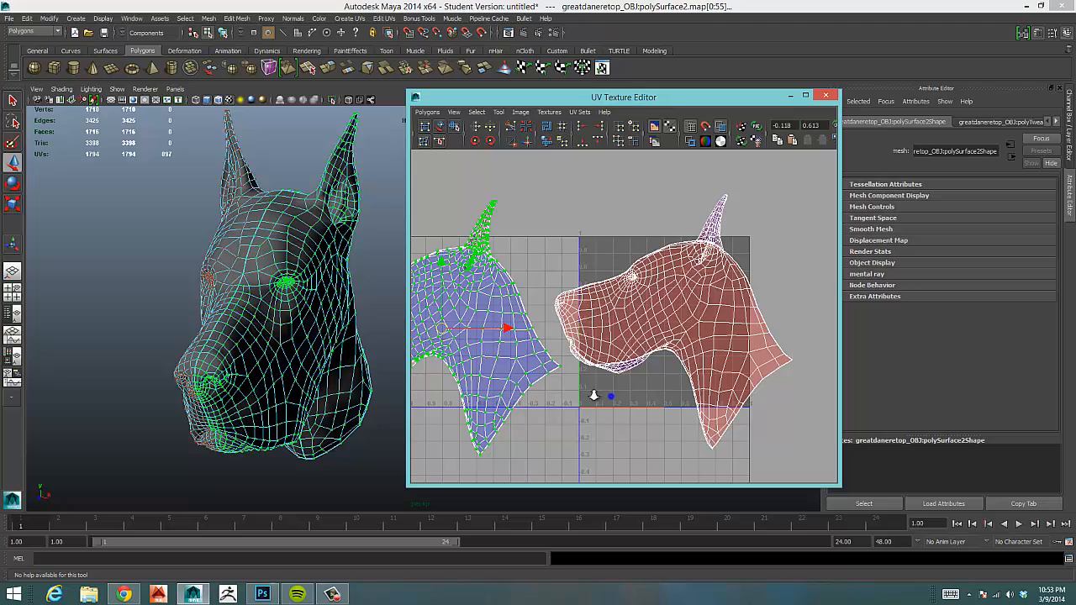
pyautogui.scroll(-5, 594, 395)
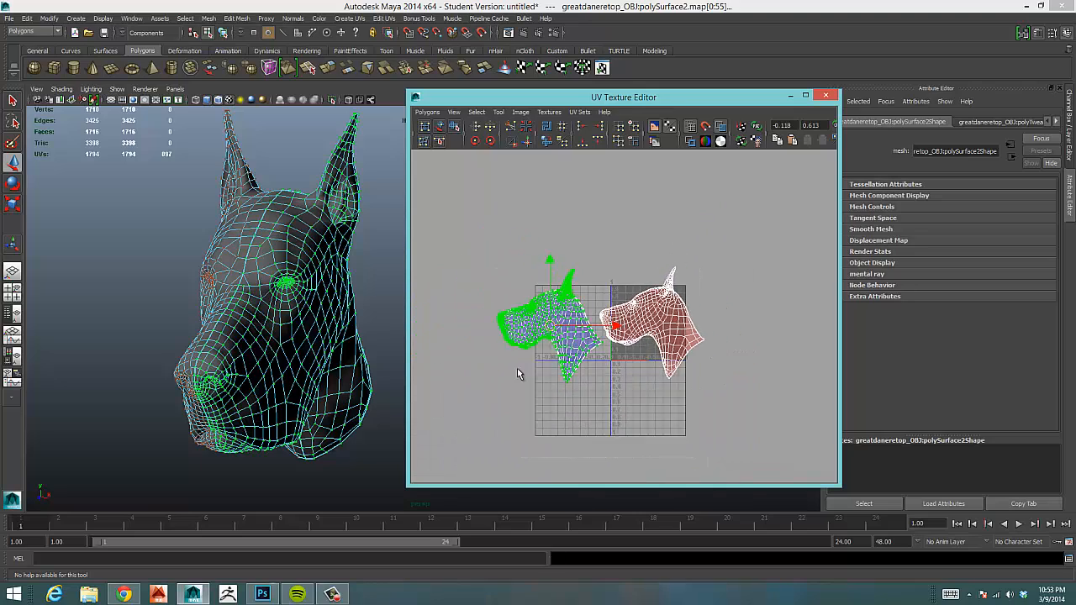
pyautogui.scroll(3, 517, 370)
pyautogui.click(595, 211)
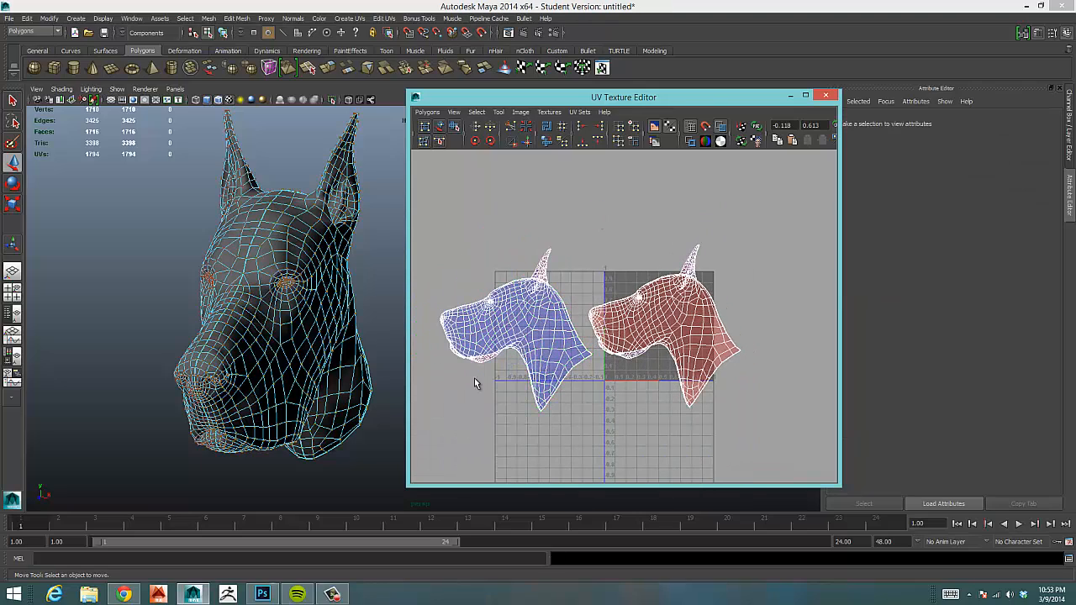
# Select the entire UV shell still in the 0-to-1 square and flip it in the U direction
pyautogui.scroll(3, 553, 372)
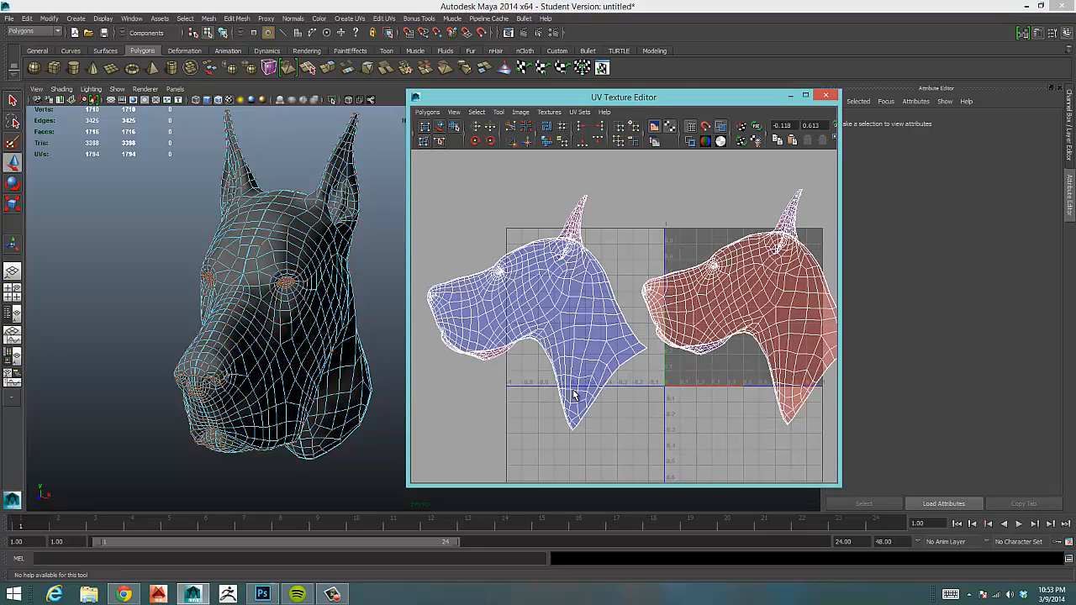
pyautogui.scroll(1, 612, 315)
pyautogui.moveTo(734, 303); pyautogui.dragTo(774, 350)
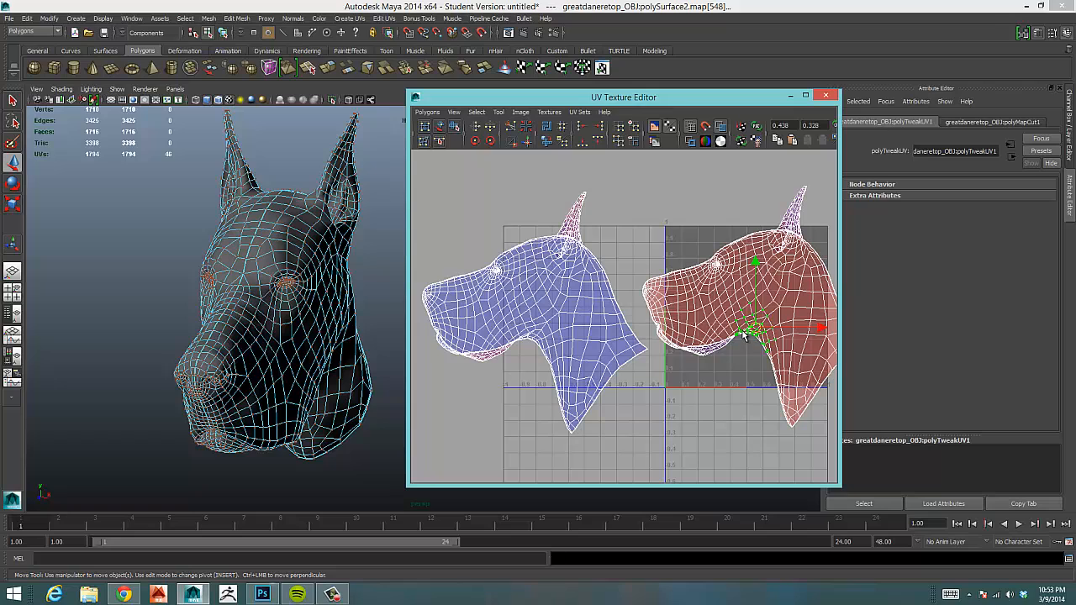
pyautogui.keyDown('ctrl'); pyautogui.moveTo(743, 334); pyautogui.dragTo(768, 324, button='right'); pyautogui.keyUp('ctrl')
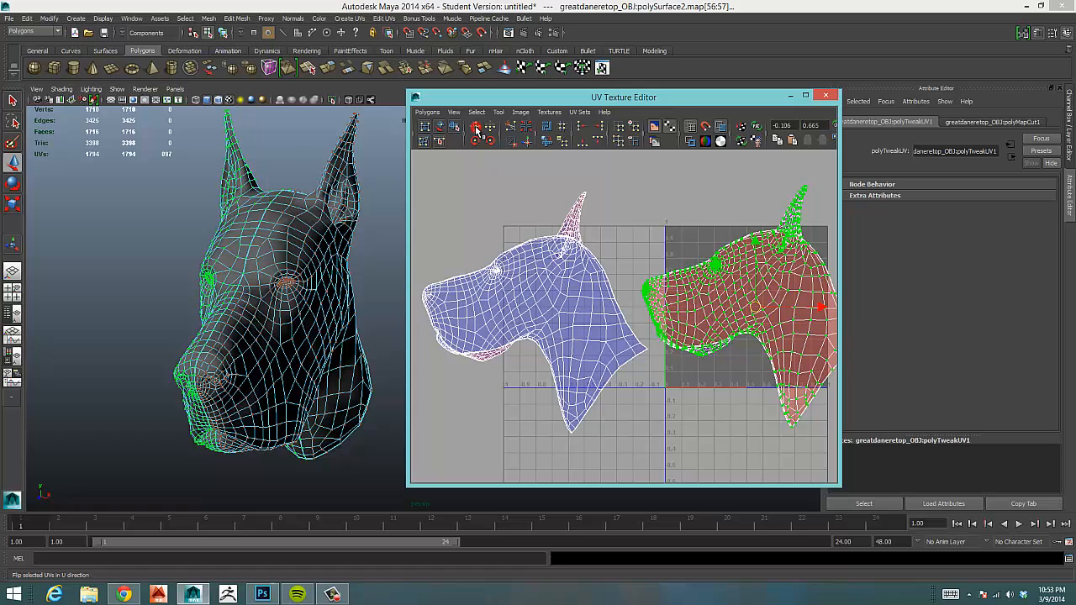
pyautogui.click(476, 128)
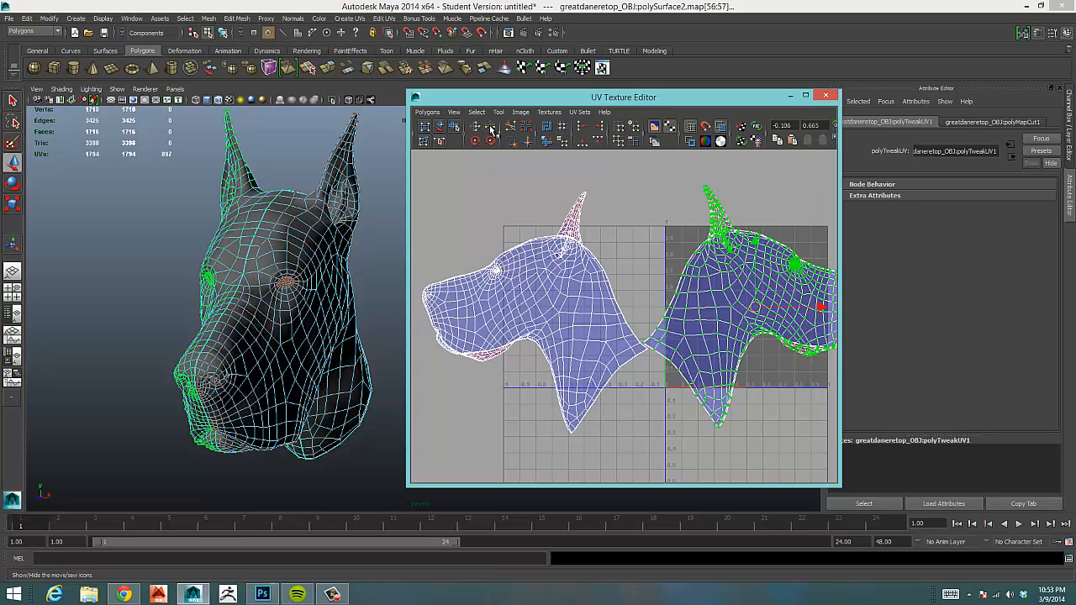
pyautogui.click(489, 126)
pyautogui.click(489, 126)
pyautogui.click(663, 424)
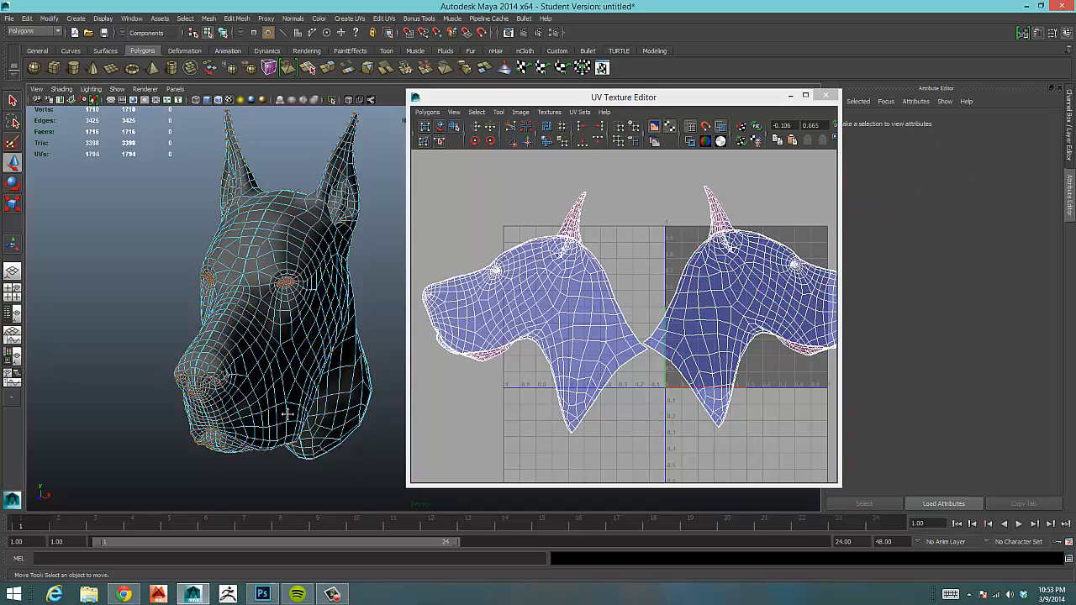
# Compare the two mirrored UV shells with the two halves of the dog head
pyautogui.moveTo(288, 413)
pyautogui.keyDown('alt'); pyautogui.mouseDown()
pyautogui.moveTo(256, 410)
pyautogui.moveTo(291, 403)
pyautogui.mouseUp(); pyautogui.keyUp('alt')
pyautogui.scroll(-3, 290, 403)
pyautogui.scroll(-3, 561, 387)
pyautogui.scroll(4, 547, 400)
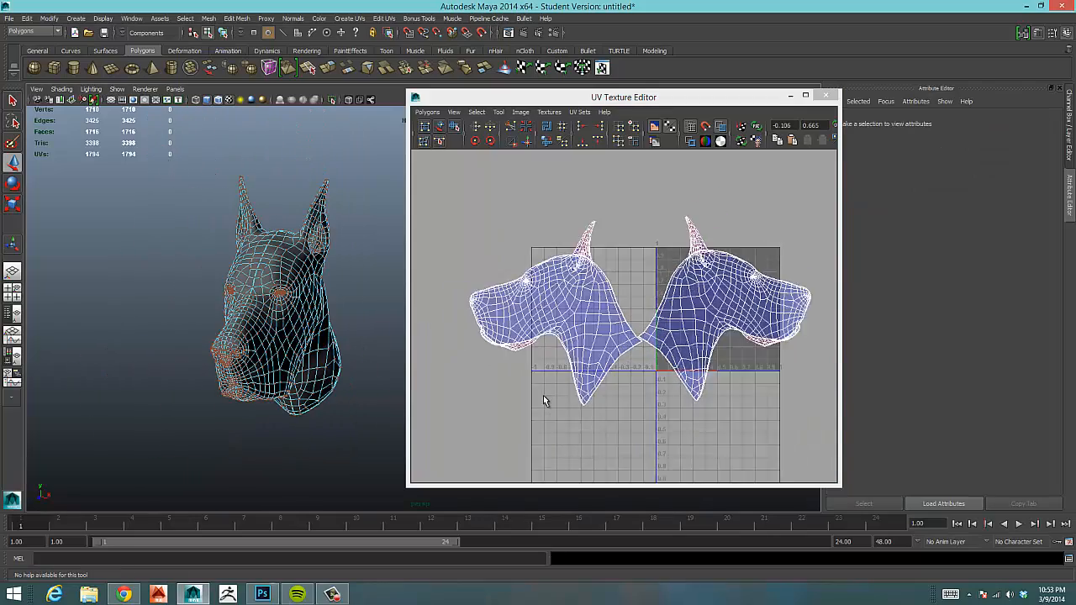
pyautogui.click(747, 337)
pyautogui.click(688, 334)
pyautogui.scroll(-3, 664, 336)
pyautogui.scroll(-2, 588, 340)
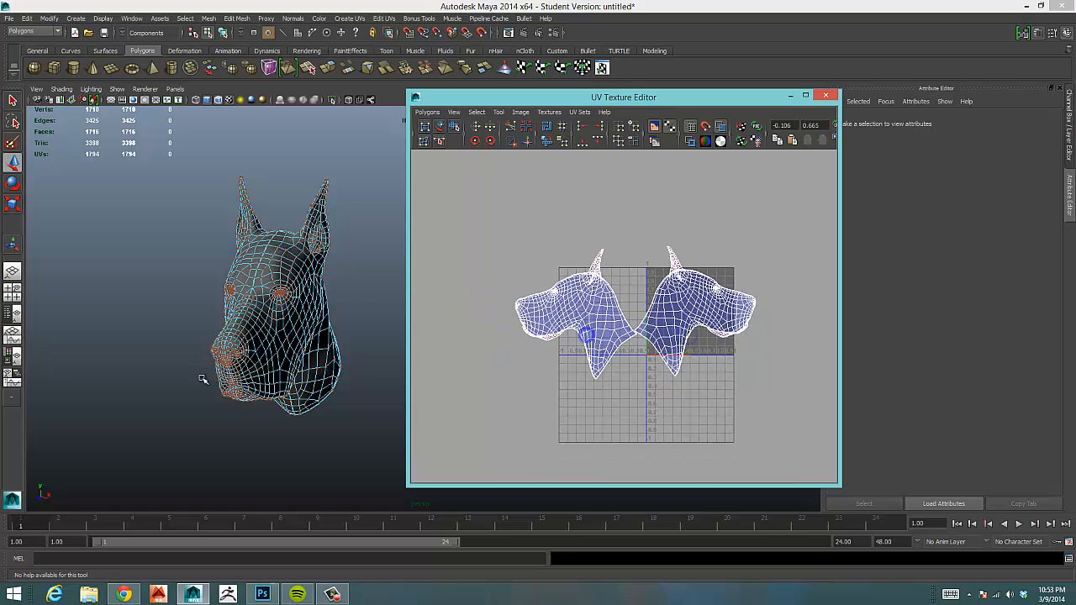
pyautogui.keyDown('alt'); pyautogui.moveTo(215, 378); pyautogui.dragTo(257, 356); pyautogui.keyUp('alt')
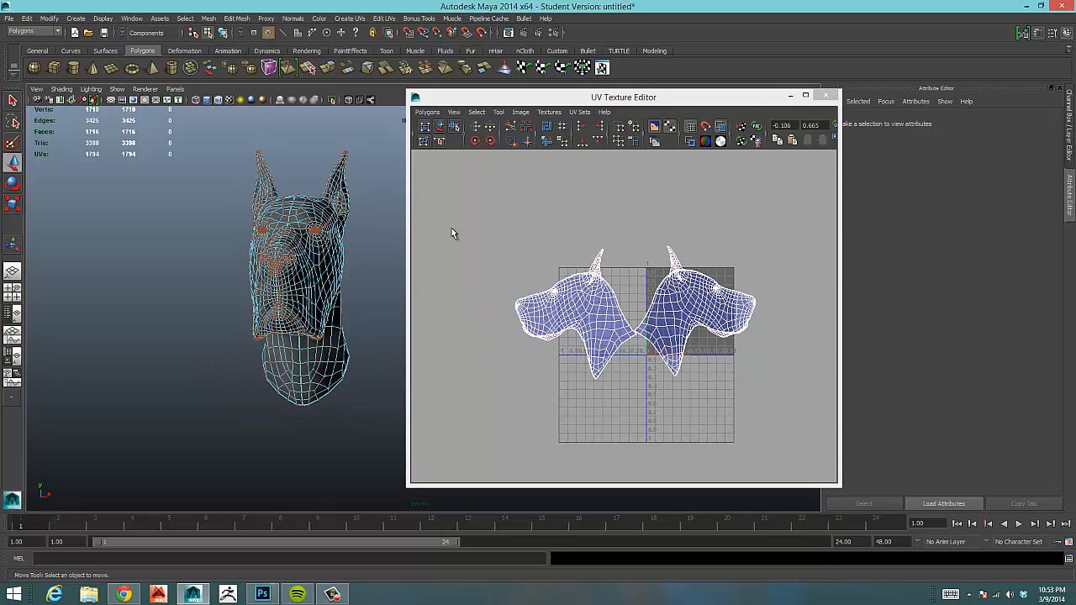
pyautogui.keyDown('alt'); pyautogui.moveTo(310, 301); pyautogui.dragTo(317, 302); pyautogui.keyUp('alt')
# In the front orthographic view, select all faces left of the head's centre line and delete them
pyautogui.moveTo(346, 264); pyautogui.dragTo(356, 254, button='right')
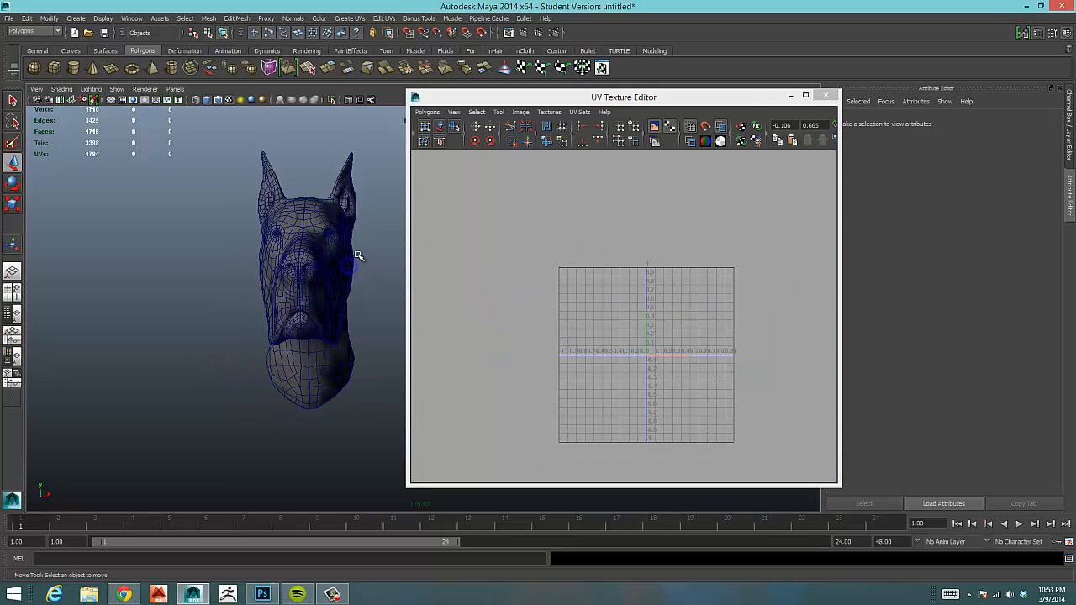
pyautogui.click(335, 260)
pyautogui.press('space')
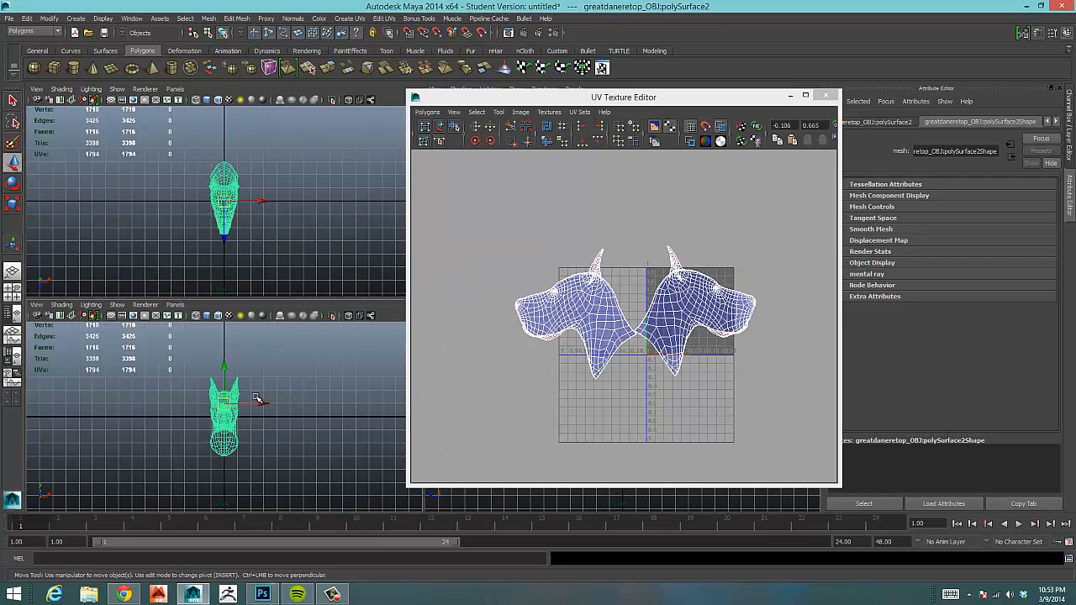
pyautogui.press('space')
pyautogui.keyDown('alt'); pyautogui.moveTo(307, 363); pyautogui.dragTo(216, 394, button='middle'); pyautogui.keyUp('alt')
pyautogui.keyDown('alt'); pyautogui.moveTo(211, 394); pyautogui.dragTo(391, 404, button='right'); pyautogui.keyUp('alt')
pyautogui.scroll(-3, 267, 425)
pyautogui.keyDown('alt'); pyautogui.moveTo(273, 424); pyautogui.dragTo(372, 365, button='middle'); pyautogui.keyUp('alt')
pyautogui.scroll(4, 257, 376)
pyautogui.moveTo(315, 300); pyautogui.dragTo(342, 313, button='right')
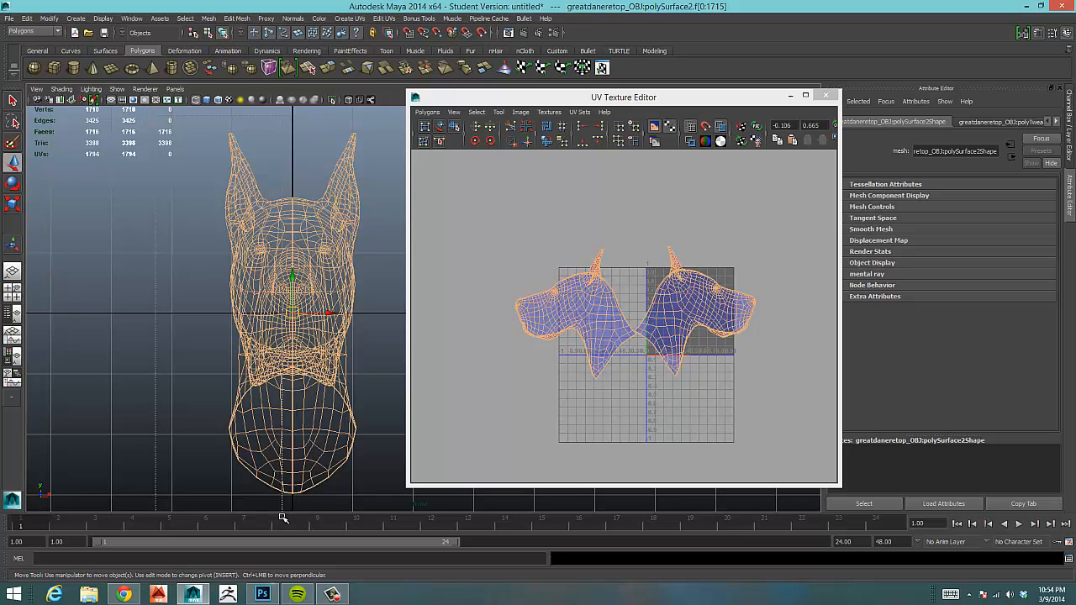
pyautogui.moveTo(288, 516); pyautogui.dragTo(291, 519)
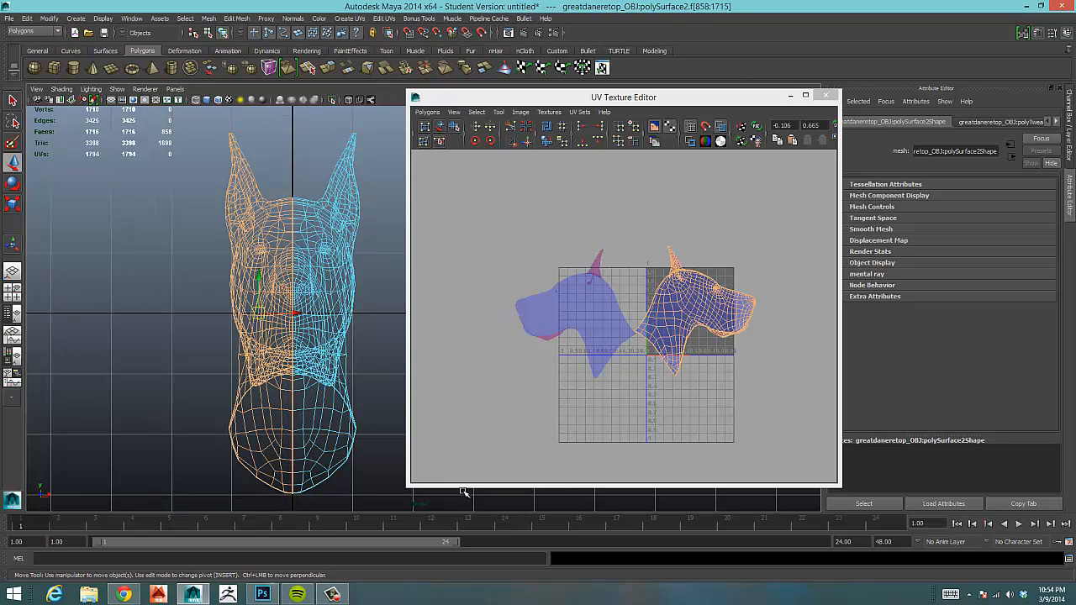
pyautogui.press('Delete')
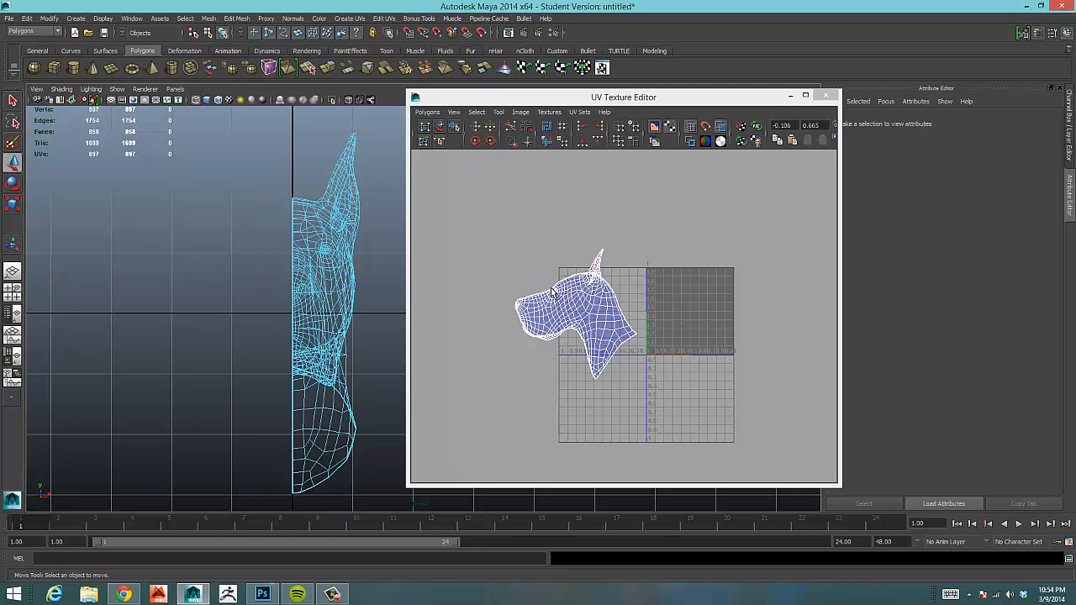
# Select all UVs of the half-head shell and move the shell into the 0-to-1 square
pyautogui.moveTo(599, 325); pyautogui.dragTo(632, 316, button='right')
pyautogui.moveTo(471, 233); pyautogui.dragTo(675, 397)
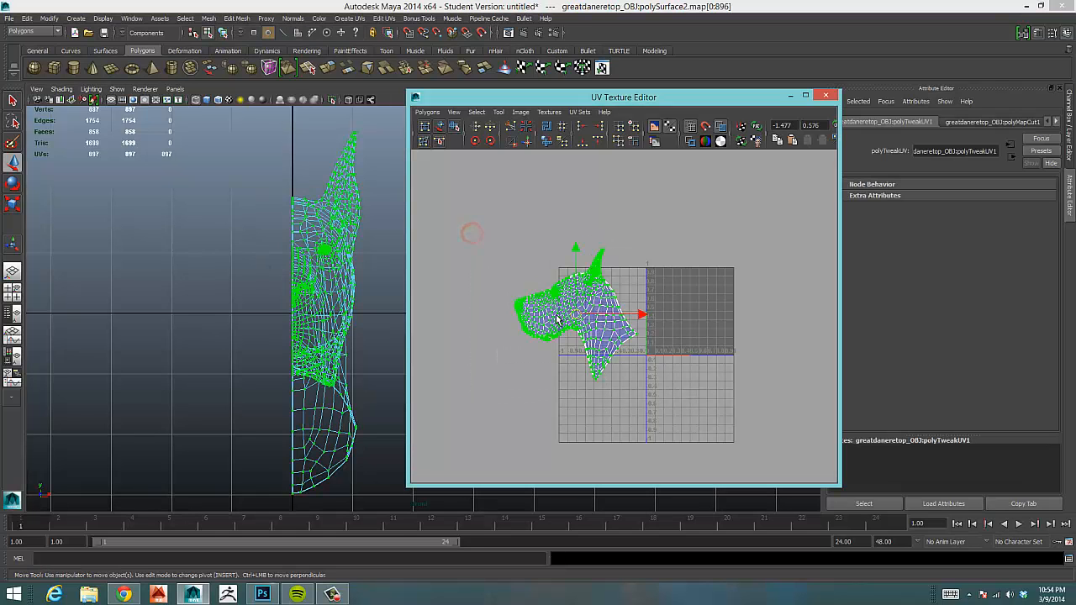
pyautogui.moveTo(574, 314); pyautogui.dragTo(689, 311)
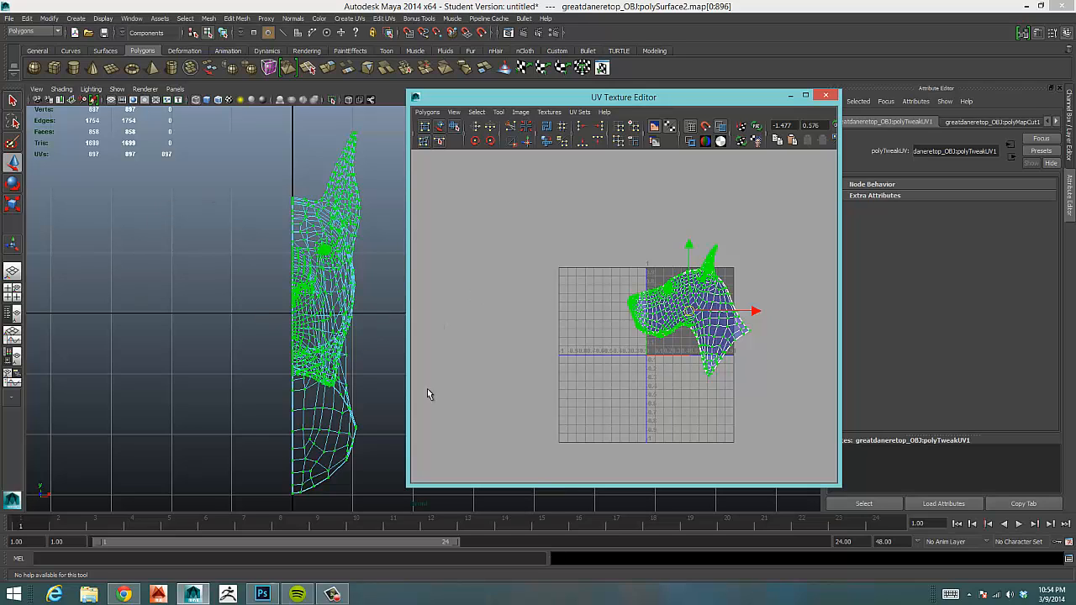
pyautogui.click(529, 243)
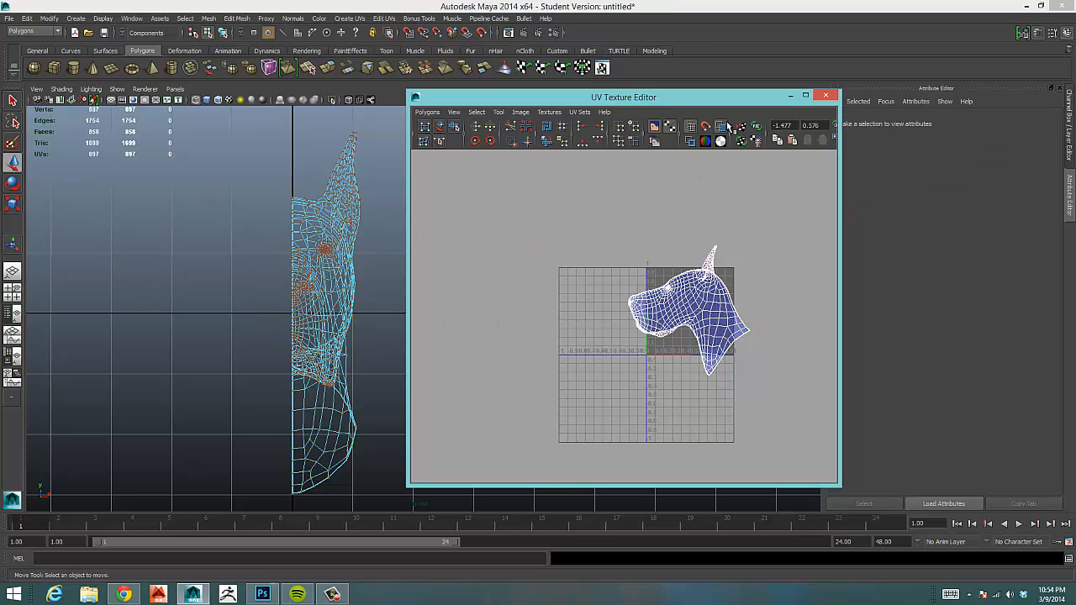
# In the perspective view, select the edge path from the throat under the jaw up behind the cheek towards the ear
pyautogui.moveTo(770, 96); pyautogui.dragTo(862, 77)
pyautogui.press('space')
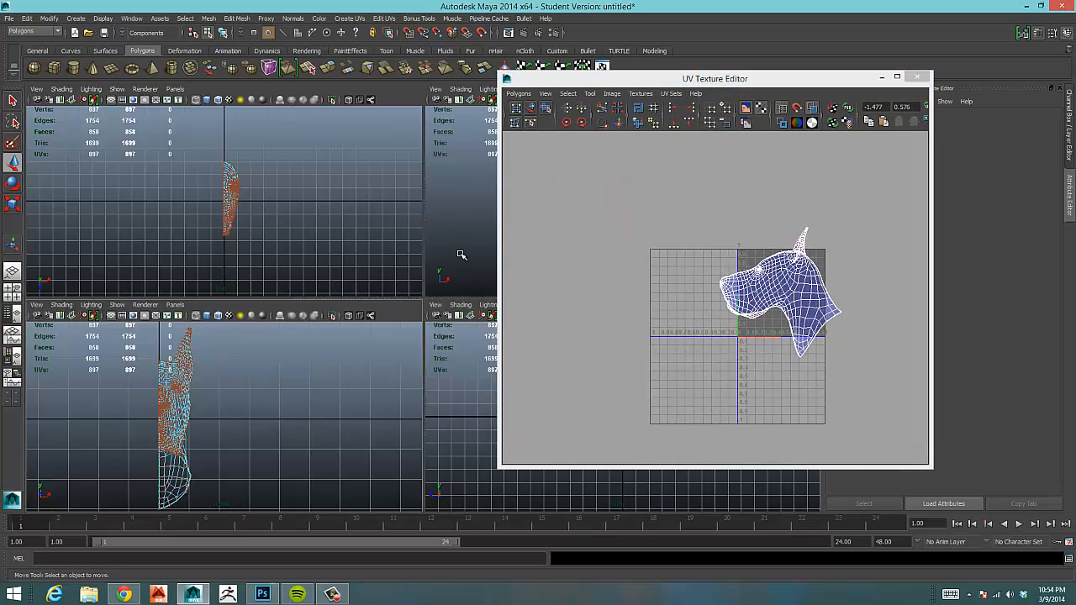
pyautogui.press('space')
pyautogui.keyDown('alt'); pyautogui.moveTo(378, 314); pyautogui.dragTo(286, 350); pyautogui.keyUp('alt')
pyautogui.scroll(5, 367, 282)
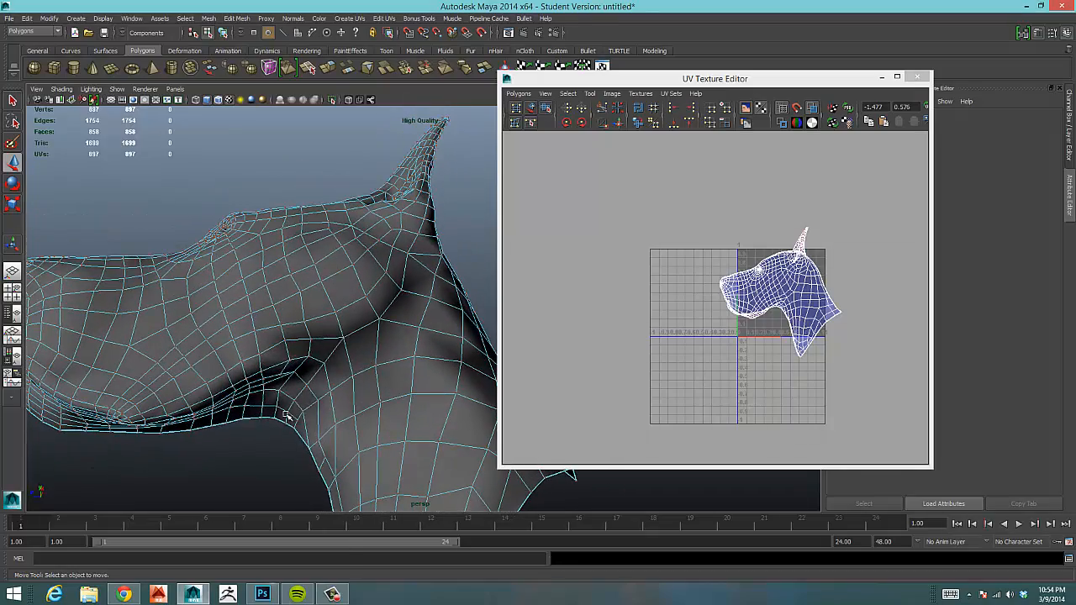
pyautogui.moveTo(286, 350); pyautogui.dragTo(290, 382, button='right')
pyautogui.moveTo(286, 328); pyautogui.dragTo(287, 327, button='right')
pyautogui.click(286, 419)
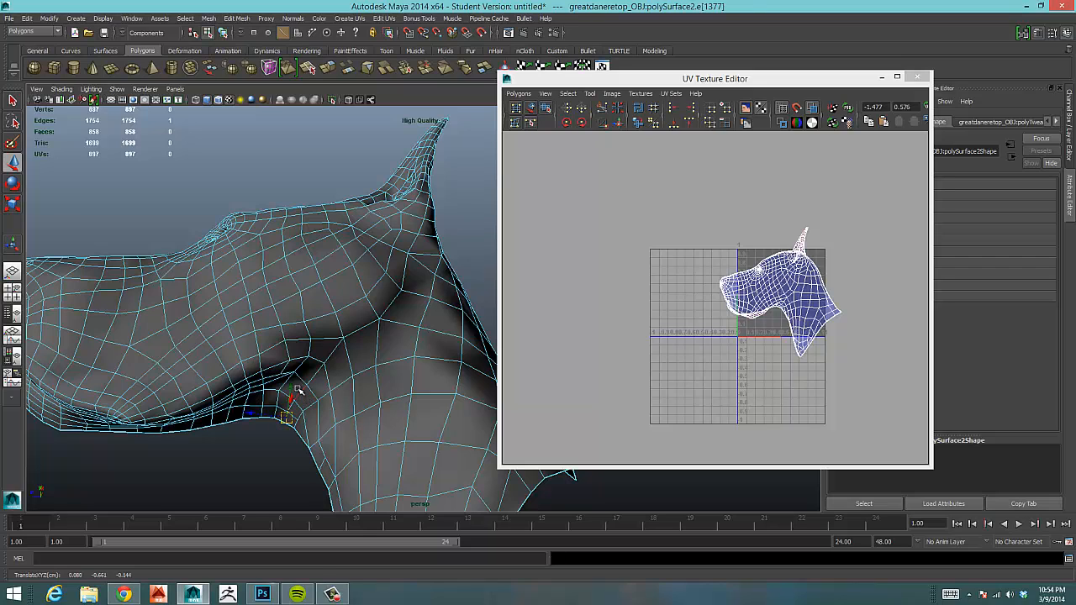
pyautogui.doubleClick(299, 393)
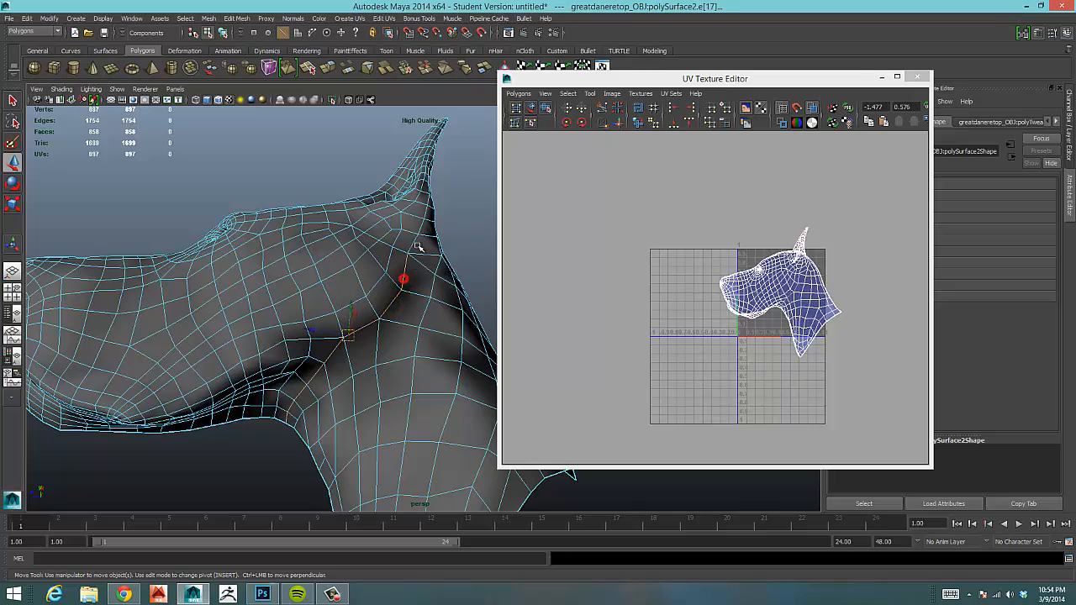
# Extend the edge selection from behind the cheek up along the rim of the ear
pyautogui.keyDown('alt'); pyautogui.moveTo(471, 236); pyautogui.dragTo(440, 239); pyautogui.keyUp('alt')
pyautogui.keyDown('alt'); pyautogui.moveTo(445, 201); pyautogui.dragTo(352, 314, button='middle'); pyautogui.keyUp('alt')
pyautogui.keyDown('alt'); pyautogui.moveTo(353, 314); pyautogui.dragTo(224, 367); pyautogui.keyUp('alt')
pyautogui.keyDown('alt'); pyautogui.moveTo(342, 324); pyautogui.dragTo(282, 330, button='middle'); pyautogui.keyUp('alt')
pyautogui.keyDown('alt'); pyautogui.moveTo(283, 329); pyautogui.dragTo(310, 331); pyautogui.keyUp('alt')
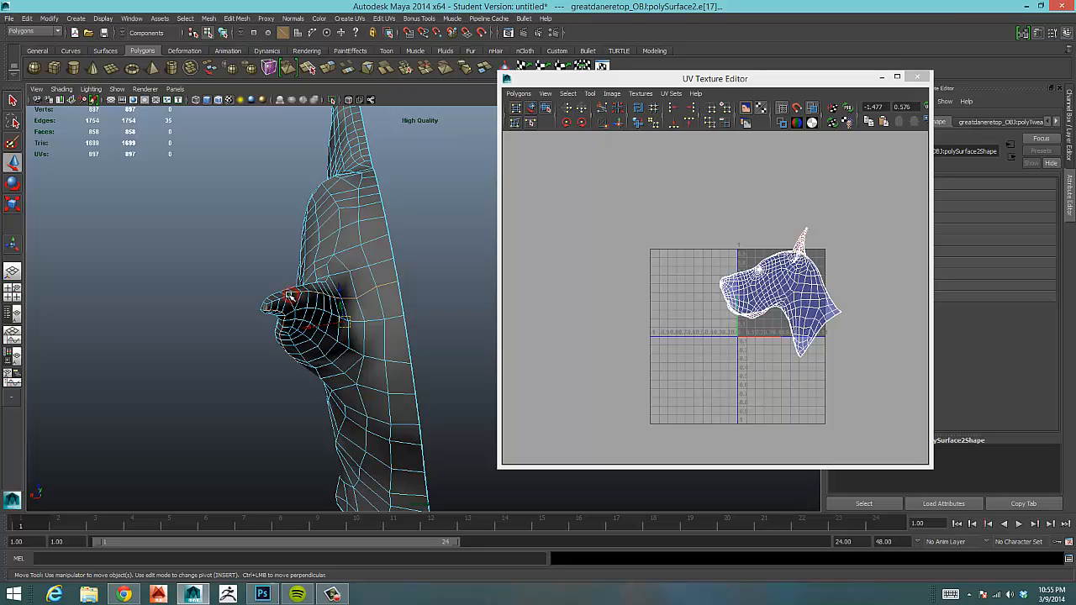
# Complete the edge selection around the ear and from its base across the back of the head to the centre line
pyautogui.keyDown('alt'); pyautogui.moveTo(369, 304); pyautogui.dragTo(402, 285); pyautogui.keyUp('alt')
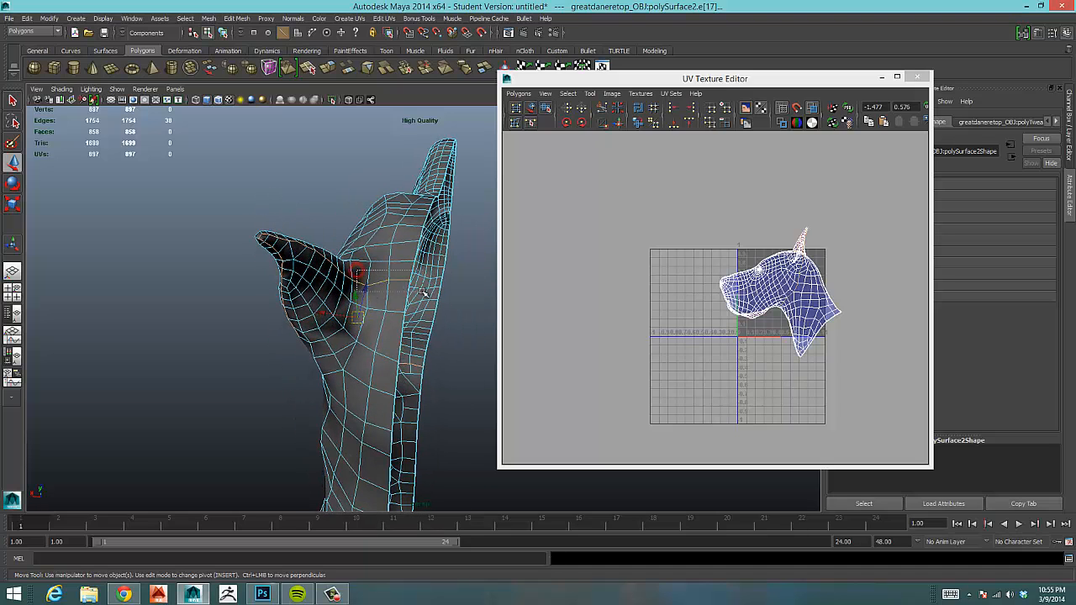
pyautogui.keyDown('alt'); pyautogui.moveTo(425, 292); pyautogui.dragTo(353, 305); pyautogui.keyUp('alt')
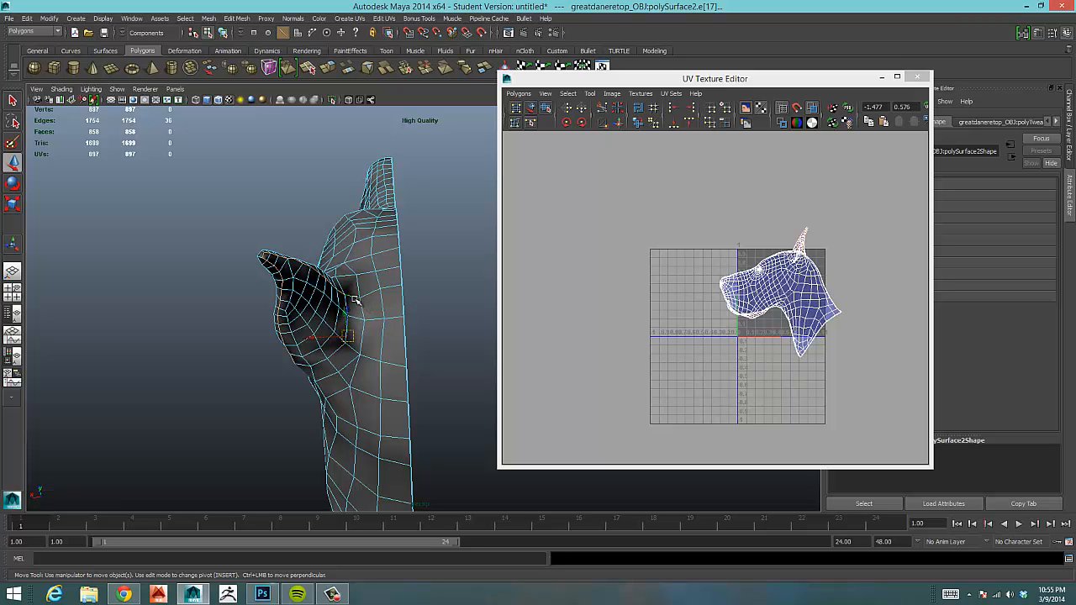
pyautogui.keyDown('alt'); pyautogui.moveTo(387, 339); pyautogui.dragTo(342, 272); pyautogui.keyUp('alt')
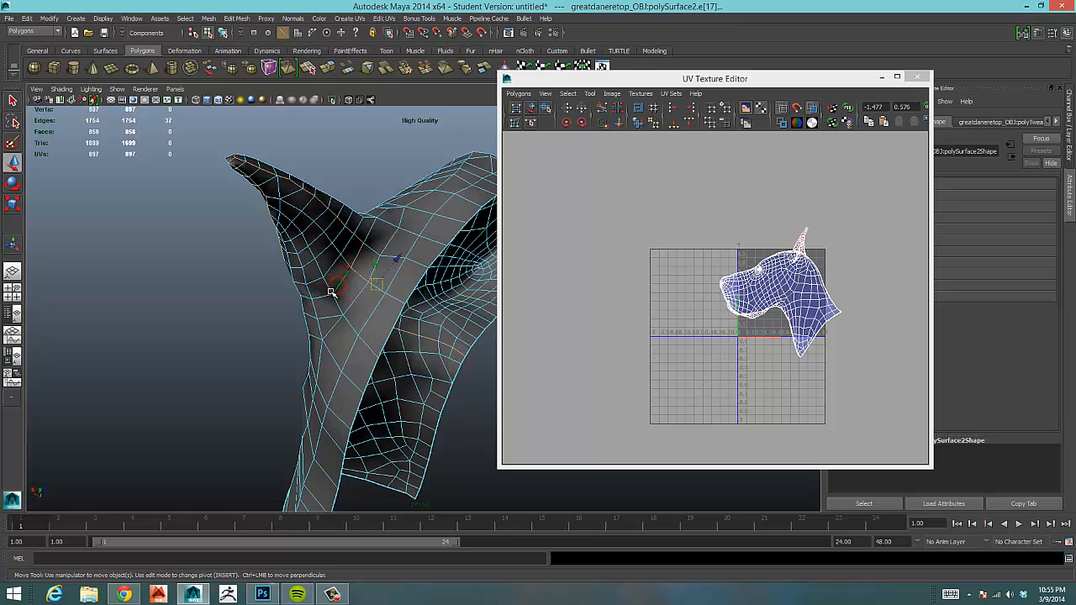
pyautogui.keyDown('alt'); pyautogui.moveTo(324, 299); pyautogui.dragTo(311, 351); pyautogui.keyUp('alt')
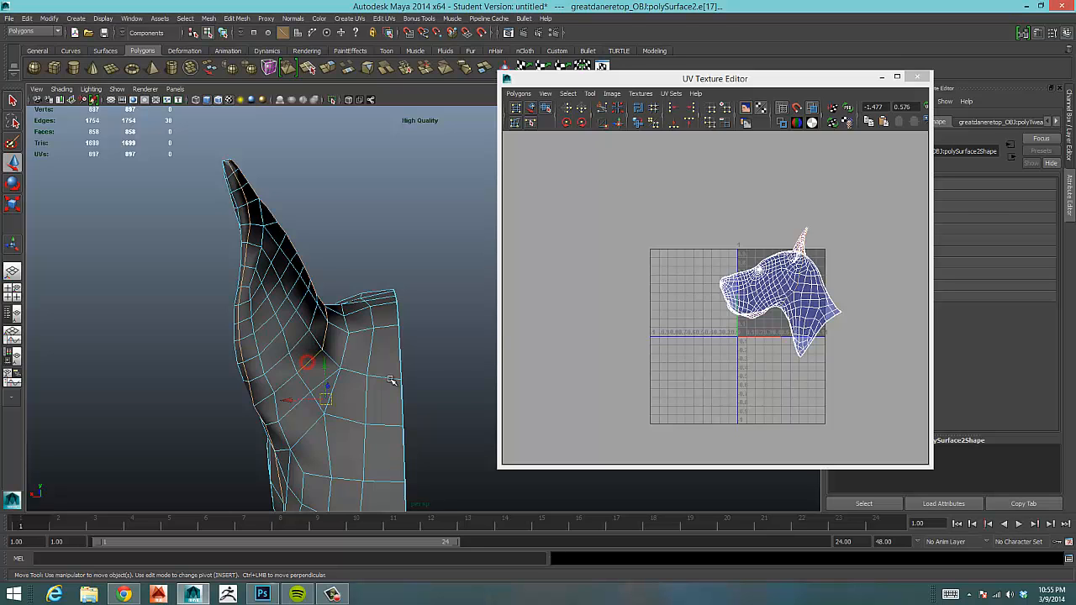
pyautogui.keyDown('alt'); pyautogui.moveTo(391, 380); pyautogui.dragTo(347, 265); pyautogui.keyUp('alt')
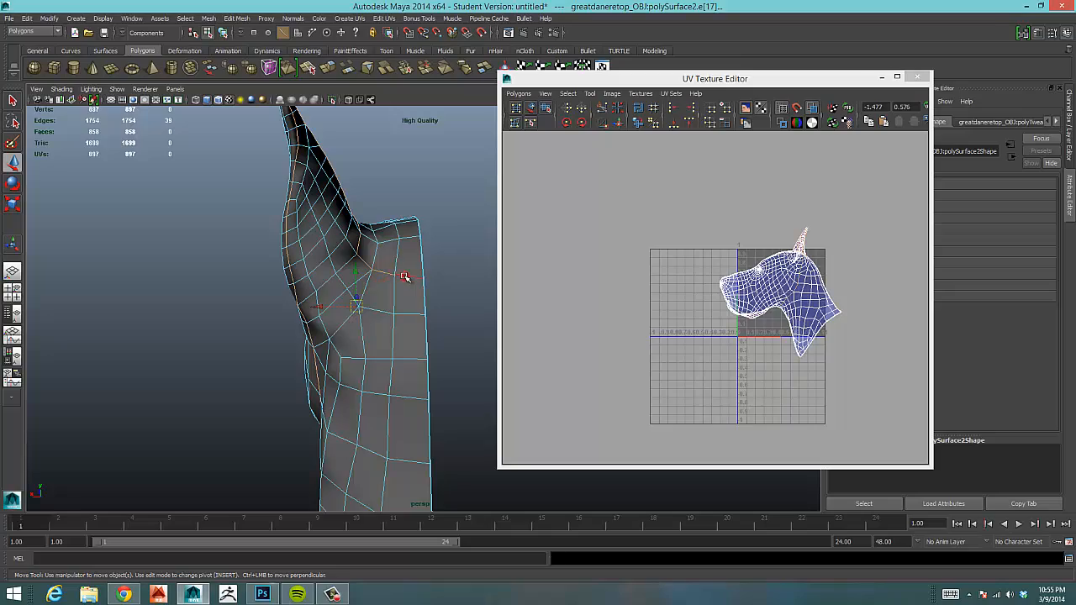
pyautogui.keyDown('alt'); pyautogui.moveTo(348, 356); pyautogui.dragTo(210, 334); pyautogui.keyUp('alt')
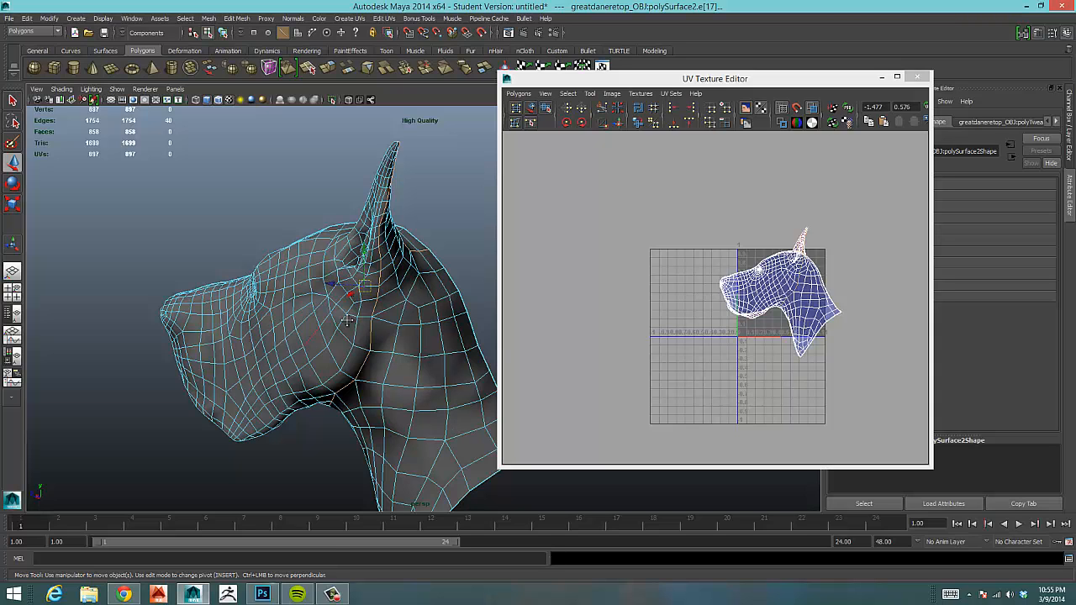
pyautogui.keyDown('alt'); pyautogui.moveTo(348, 321); pyautogui.dragTo(353, 218); pyautogui.keyUp('alt')
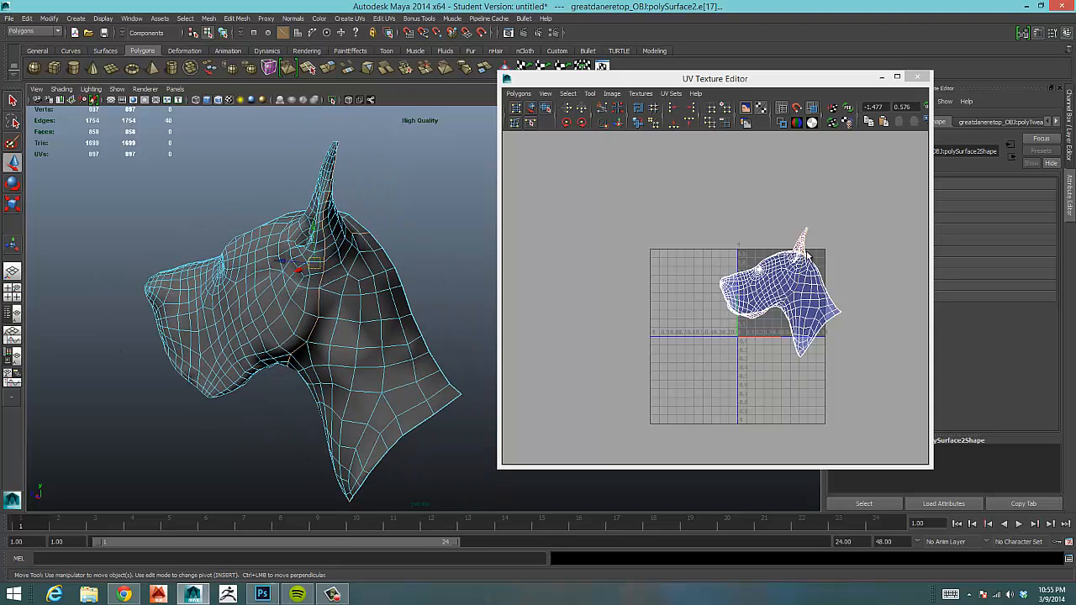
# Cut the UVs along the selected edges and inspect the seam between face and neck on the model
pyautogui.moveTo(807, 94); pyautogui.dragTo(666, 68)
pyautogui.rightClick(650, 259)
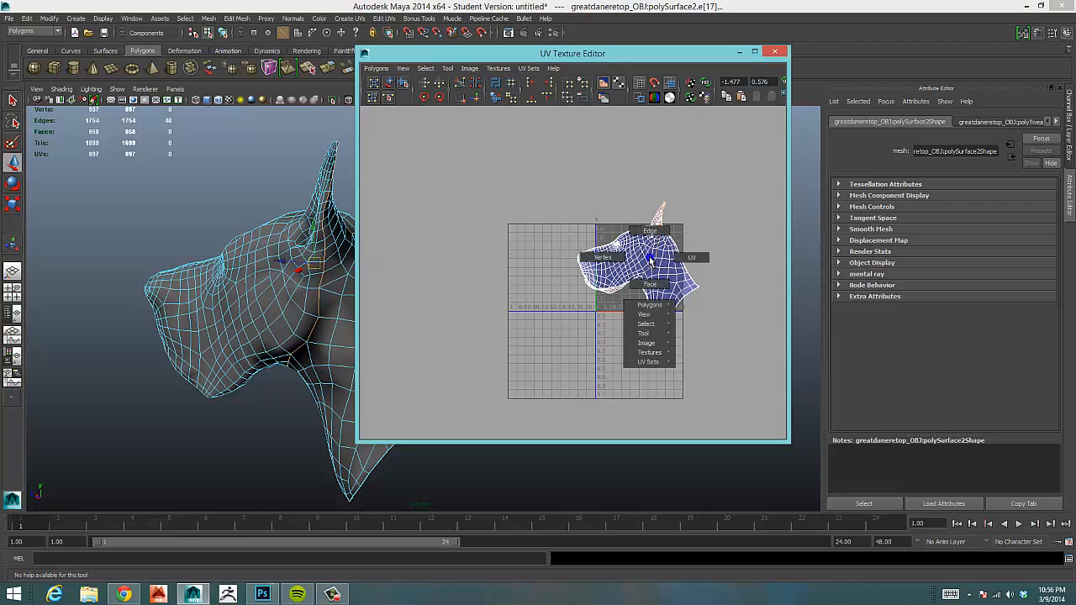
pyautogui.moveTo(652, 305)
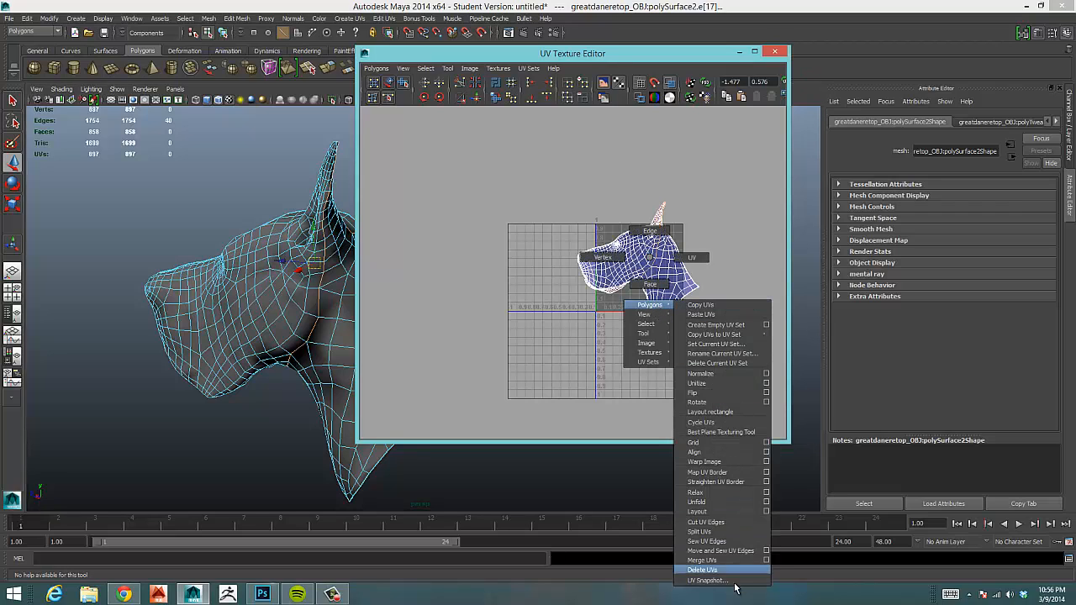
pyautogui.click(720, 522)
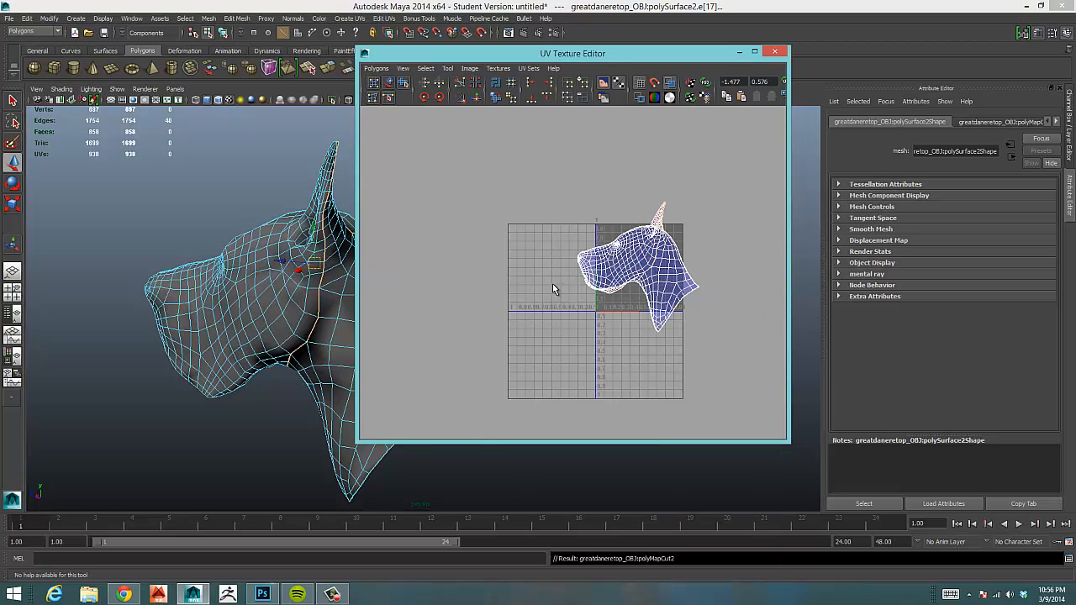
pyautogui.keyDown('alt'); pyautogui.moveTo(288, 329); pyautogui.dragTo(298, 348); pyautogui.keyUp('alt')
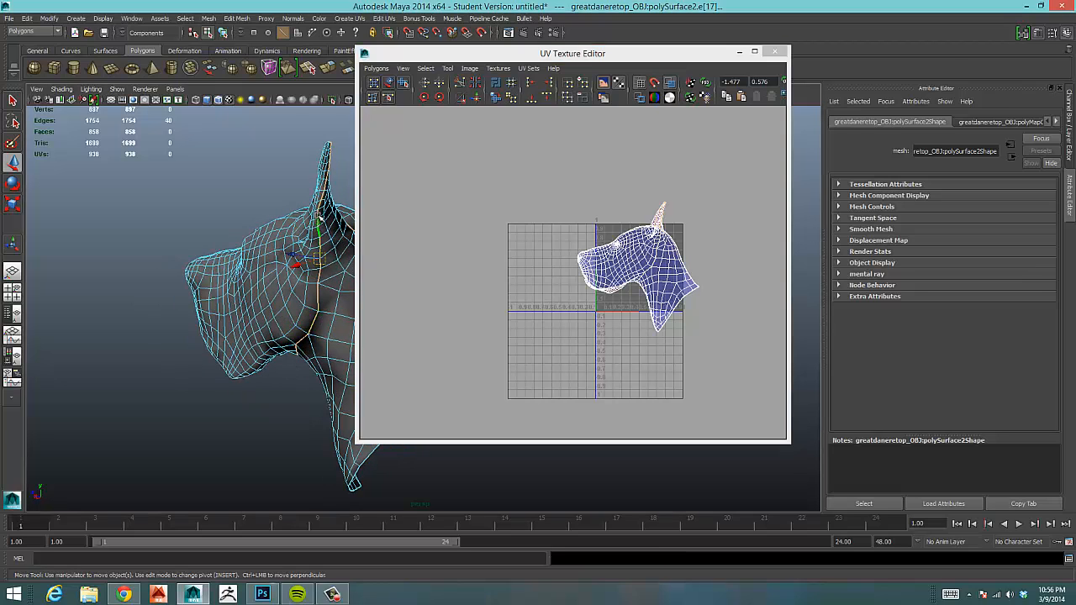
pyautogui.keyDown('alt'); pyautogui.moveTo(251, 291); pyautogui.dragTo(383, 300); pyautogui.keyUp('alt')
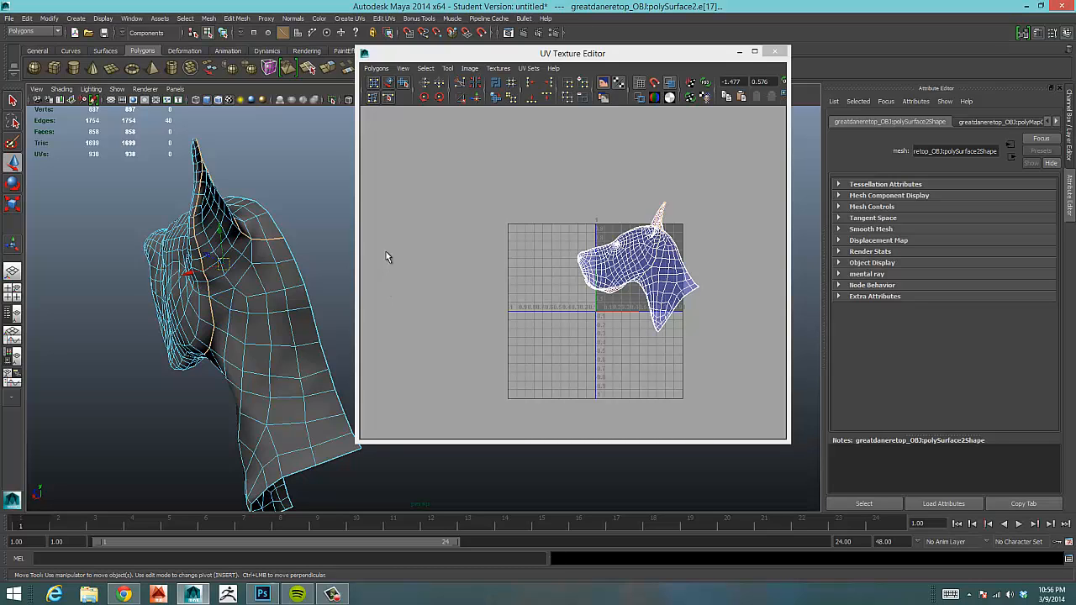
# Select the whole neck UV shell and move it clear of the face shell, left of the UV grid
pyautogui.moveTo(678, 298); pyautogui.dragTo(720, 298, button='right')
pyautogui.moveTo(636, 303); pyautogui.dragTo(686, 354)
pyautogui.press('w')
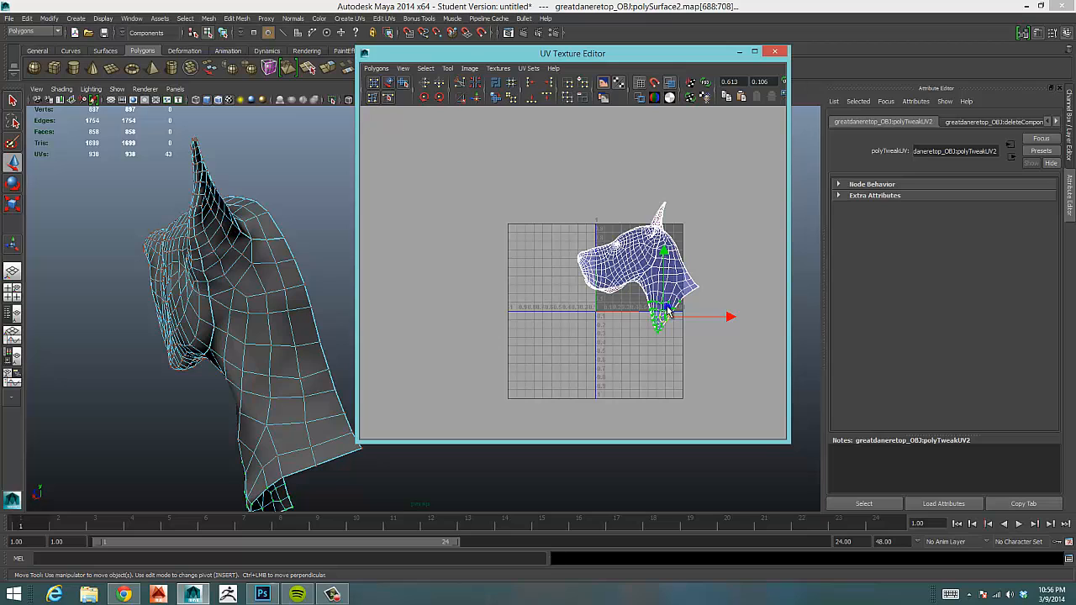
pyautogui.moveTo(668, 311); pyautogui.dragTo(673, 328, button='right')
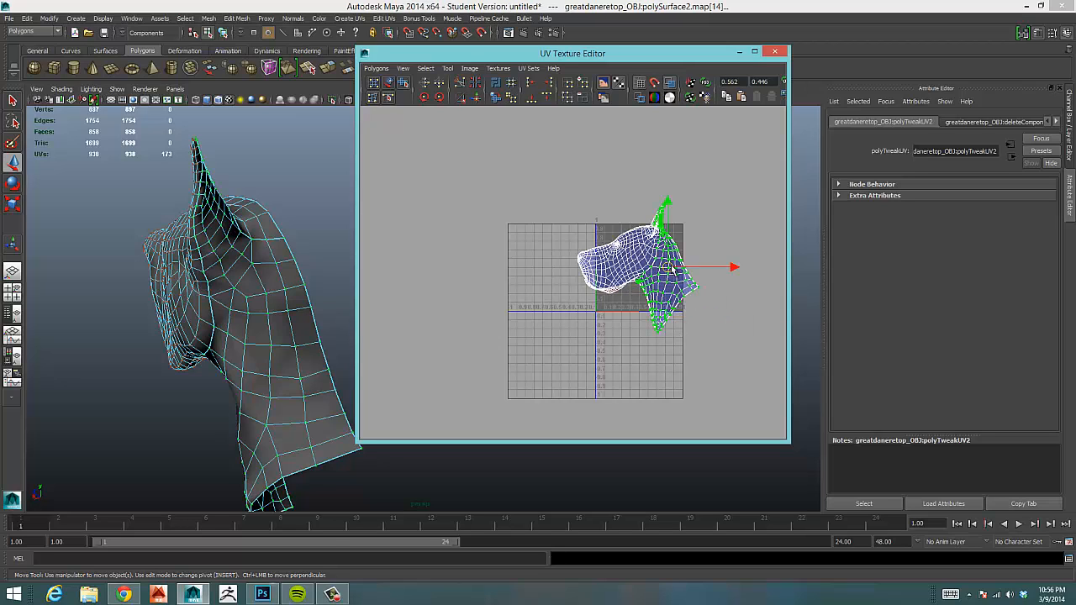
pyautogui.moveTo(671, 270); pyautogui.dragTo(477, 248)
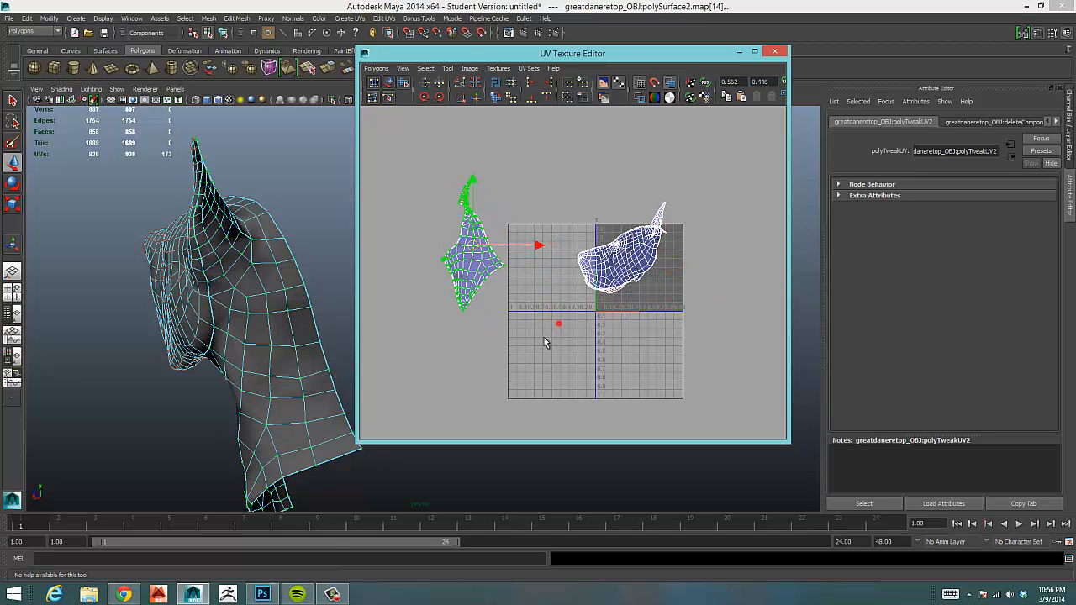
pyautogui.click(434, 418)
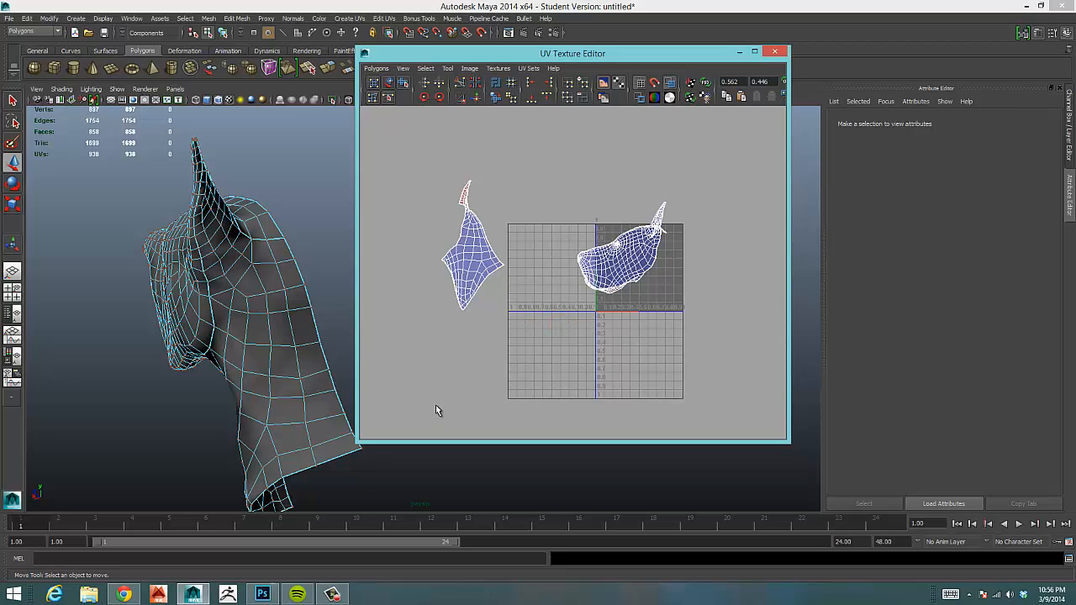
# Select the face UV shell and move it out of the 0-to-1 square into the lower-left quadrant of the grid
pyautogui.keyDown('alt'); pyautogui.moveTo(517, 241); pyautogui.dragTo(551, 275, button='middle'); pyautogui.keyUp('alt')
pyautogui.scroll(2, 551, 275)
pyautogui.scroll(2, 551, 275)
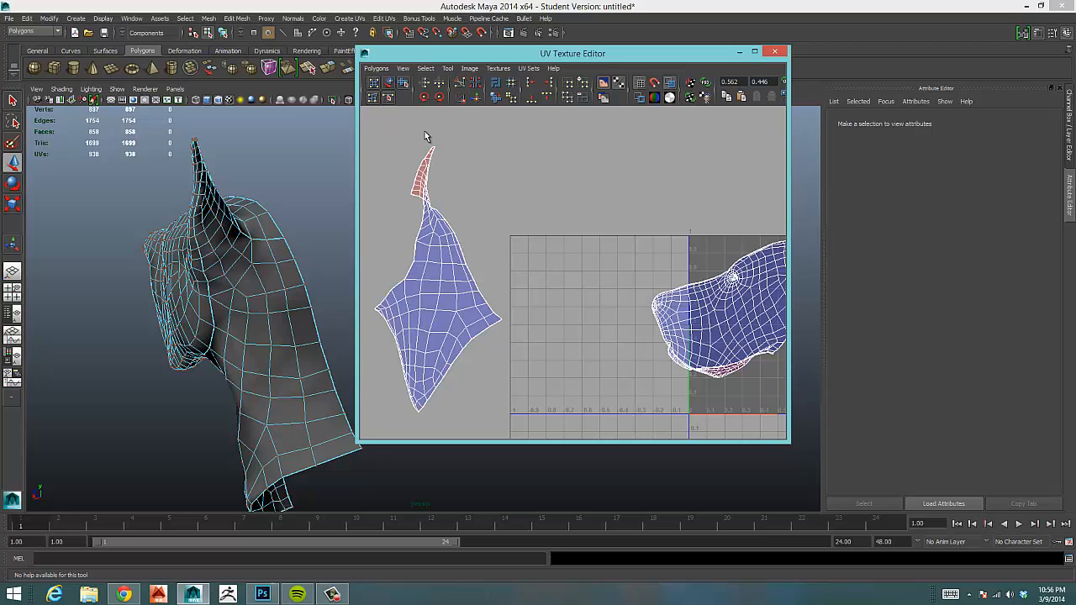
pyautogui.moveTo(547, 245)
pyautogui.keyDown('alt'); pyautogui.mouseDown(button='right')
pyautogui.moveTo(577, 233)
pyautogui.moveTo(658, 234)
pyautogui.mouseUp(button='right'); pyautogui.keyUp('alt')
pyautogui.keyDown('alt'); pyautogui.moveTo(584, 235); pyautogui.dragTo(497, 200, button='middle'); pyautogui.keyUp('alt')
pyautogui.keyDown('alt'); pyautogui.moveTo(668, 204); pyautogui.dragTo(562, 137, button='right'); pyautogui.keyUp('alt')
pyautogui.click(664, 285)
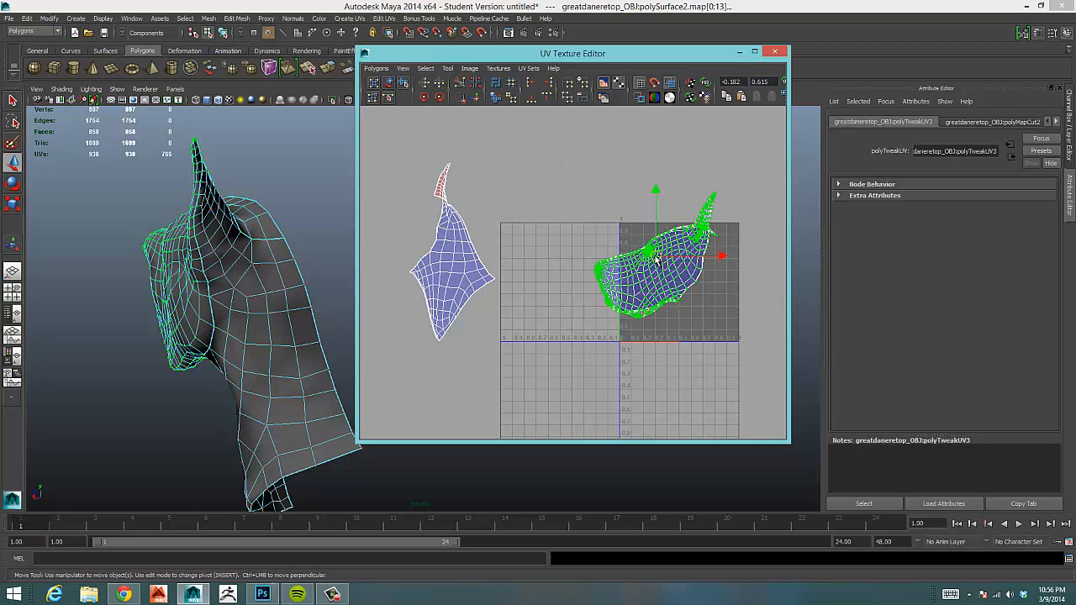
pyautogui.moveTo(657, 263); pyautogui.dragTo(561, 405)
pyautogui.keyDown('alt'); pyautogui.moveTo(678, 351); pyautogui.dragTo(562, 364, button='right'); pyautogui.keyUp('alt')
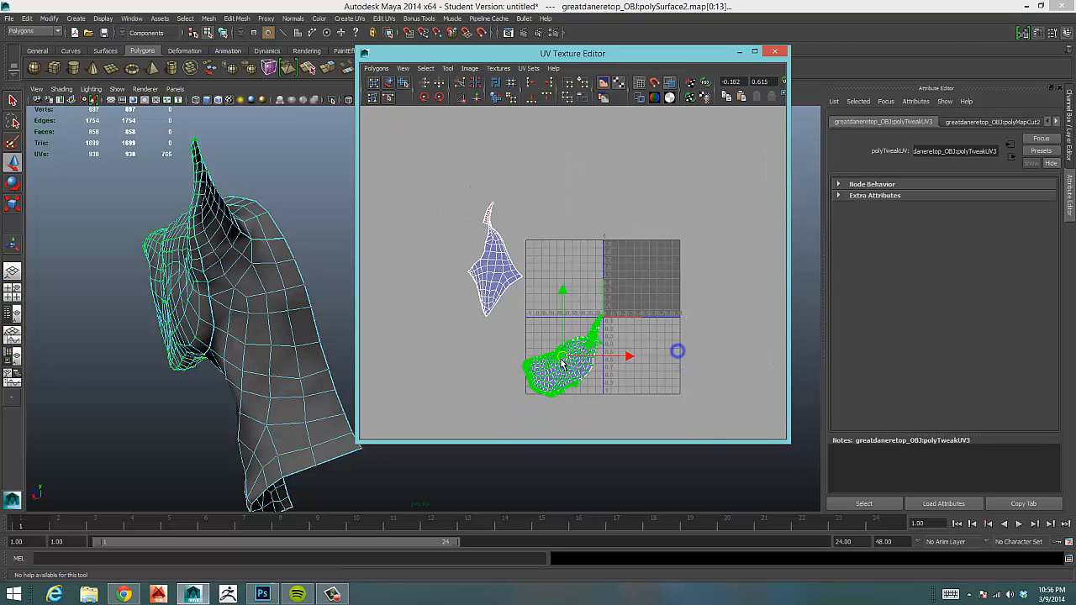
# Select both the neck and face UV shells and scale them down uniformly together
pyautogui.moveTo(413, 168); pyautogui.dragTo(672, 413)
pyautogui.press('e')
pyautogui.press('r')
pyautogui.moveTo(535, 300); pyautogui.dragTo(513, 311)
# Select the neck UV shell and position it inside the 0-to-1 square
pyautogui.moveTo(416, 208); pyautogui.dragTo(527, 325)
pyautogui.press('w')
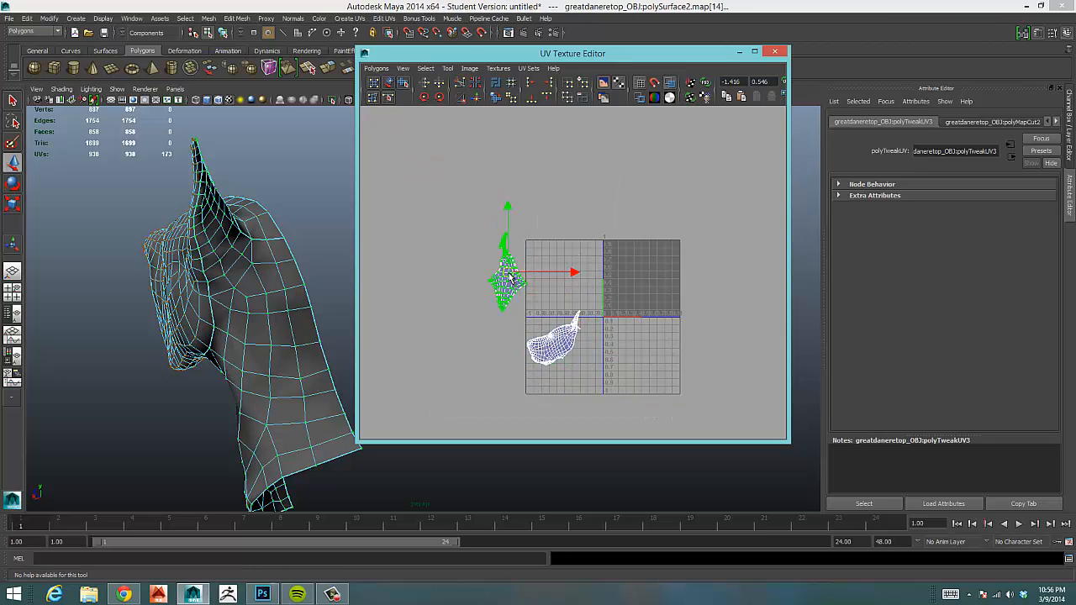
pyautogui.moveTo(509, 279); pyautogui.dragTo(656, 286)
pyautogui.keyDown('alt'); pyautogui.moveTo(471, 284); pyautogui.dragTo(610, 271, button='right'); pyautogui.keyUp('alt')
pyautogui.keyDown('alt'); pyautogui.moveTo(665, 272); pyautogui.dragTo(439, 250, button='middle'); pyautogui.keyUp('alt')
pyautogui.keyDown('alt'); pyautogui.moveTo(439, 253); pyautogui.dragTo(565, 286, button='right'); pyautogui.keyUp('alt')
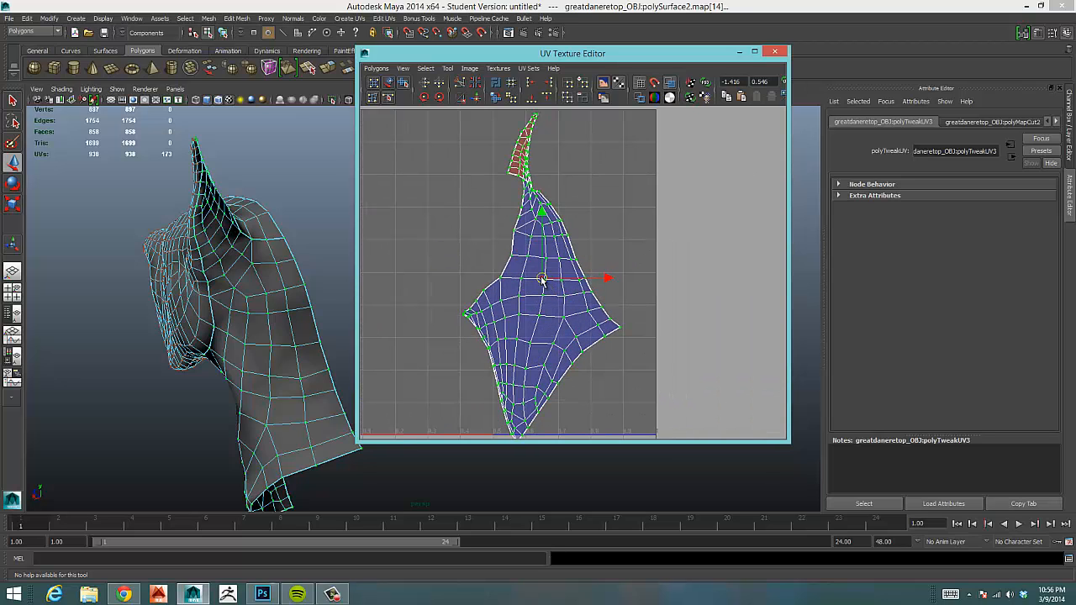
pyautogui.moveTo(543, 278); pyautogui.dragTo(539, 279)
pyautogui.click(661, 259)
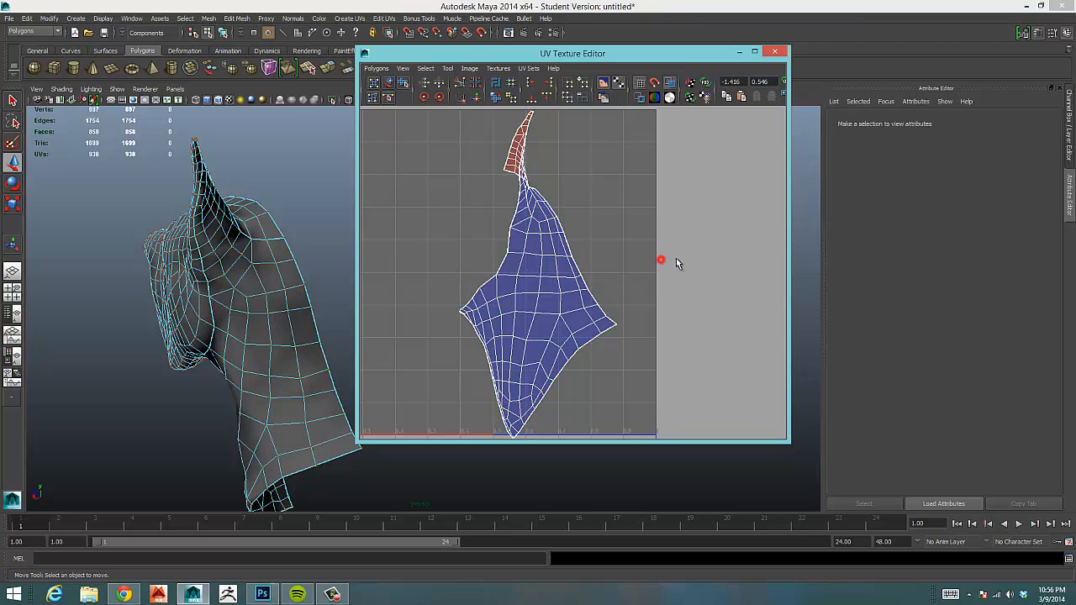
pyautogui.keyDown('alt'); pyautogui.moveTo(666, 238); pyautogui.dragTo(676, 259, button='middle'); pyautogui.keyUp('alt')
pyautogui.keyDown('alt'); pyautogui.moveTo(702, 246); pyautogui.dragTo(456, 249, button='right'); pyautogui.keyUp('alt')
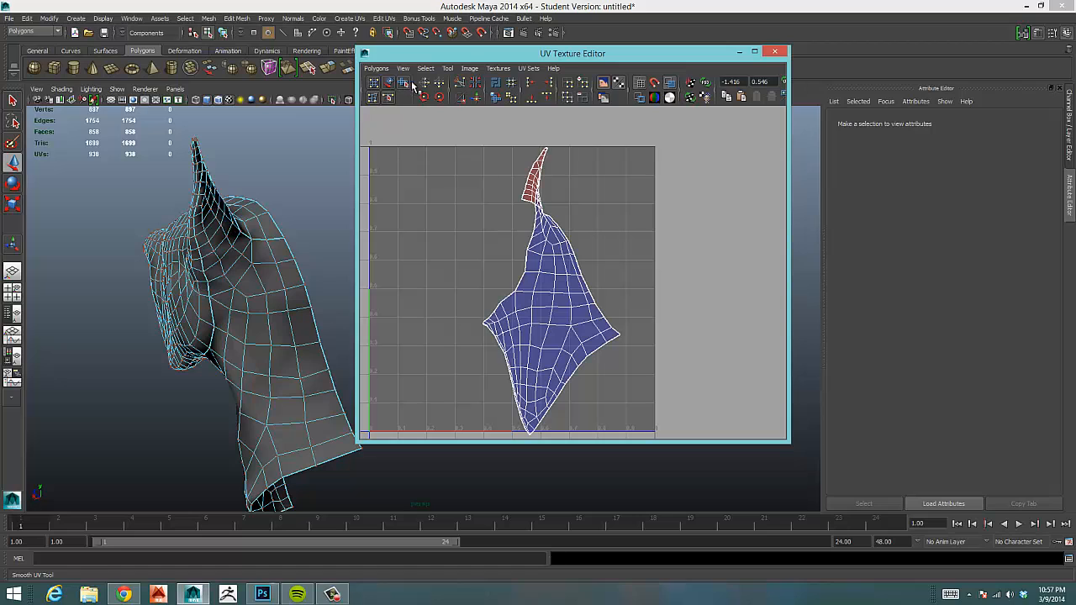
# Select the entire neck UV shell and nudge it slightly up and left within the 0-to-1 square
pyautogui.moveTo(471, 54); pyautogui.dragTo(403, 47)
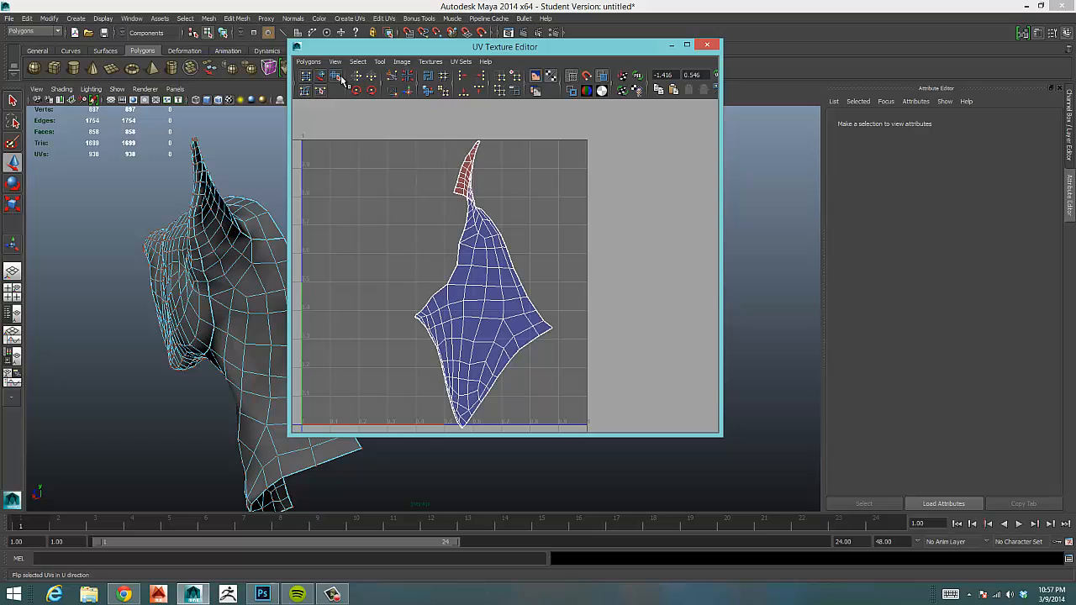
pyautogui.click(456, 265)
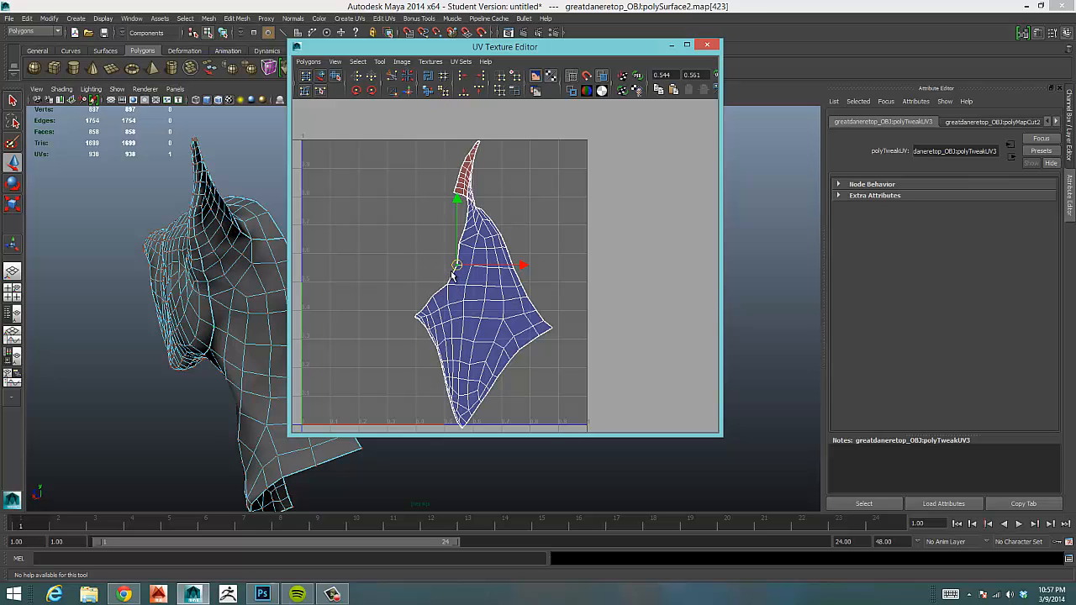
pyautogui.moveTo(505, 211); pyautogui.dragTo(591, 274)
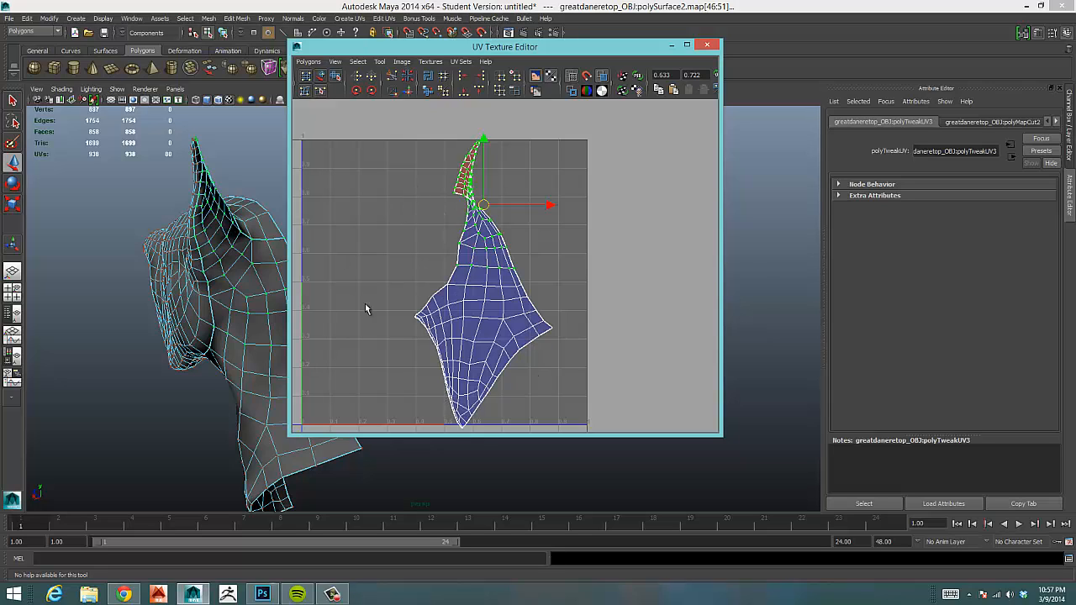
pyautogui.moveTo(484, 239); pyautogui.dragTo(530, 239, button='right')
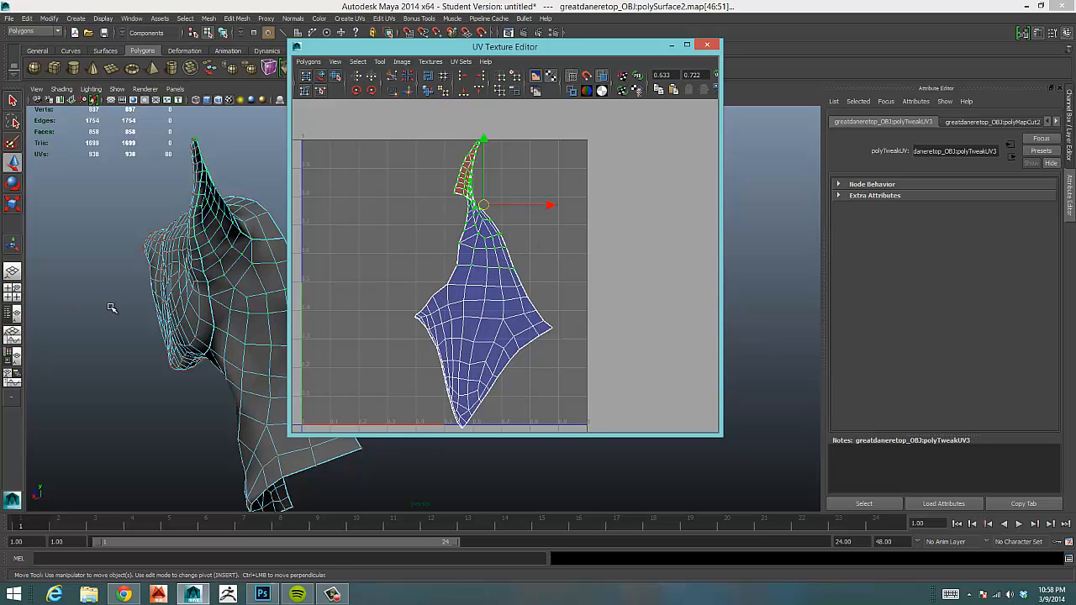
pyautogui.keyDown('ctrl'); pyautogui.moveTo(434, 291); pyautogui.dragTo(483, 282, button='right'); pyautogui.keyUp('ctrl')
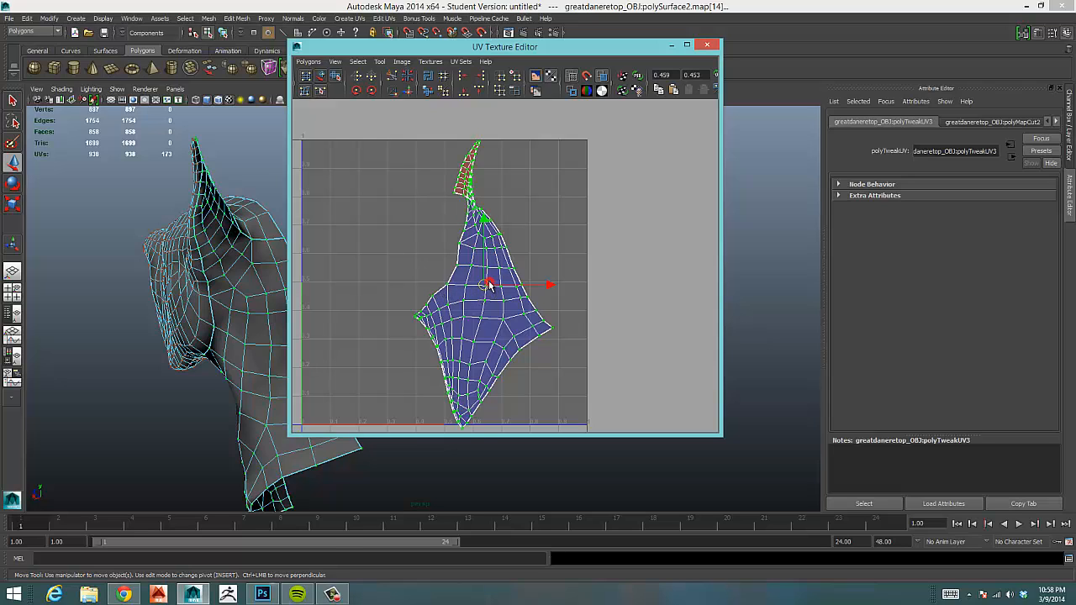
pyautogui.moveTo(489, 286); pyautogui.dragTo(478, 280)
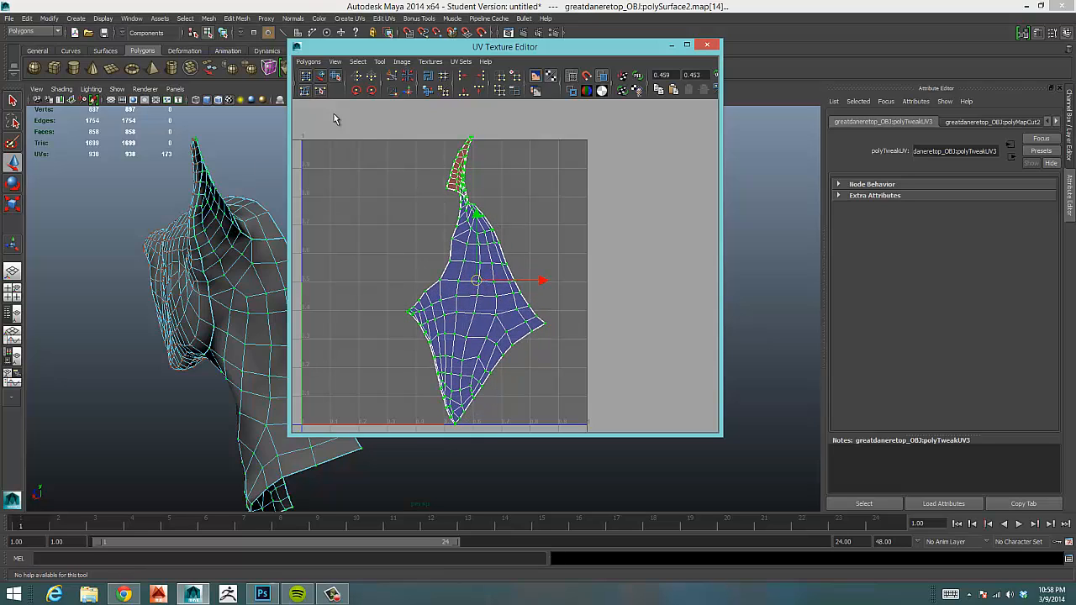
# Apply the UV Lattice Tool to the neck shell and pull its upper, middle and side lattice points to stretch the shell
pyautogui.moveTo(342, 53); pyautogui.dragTo(321, 83)
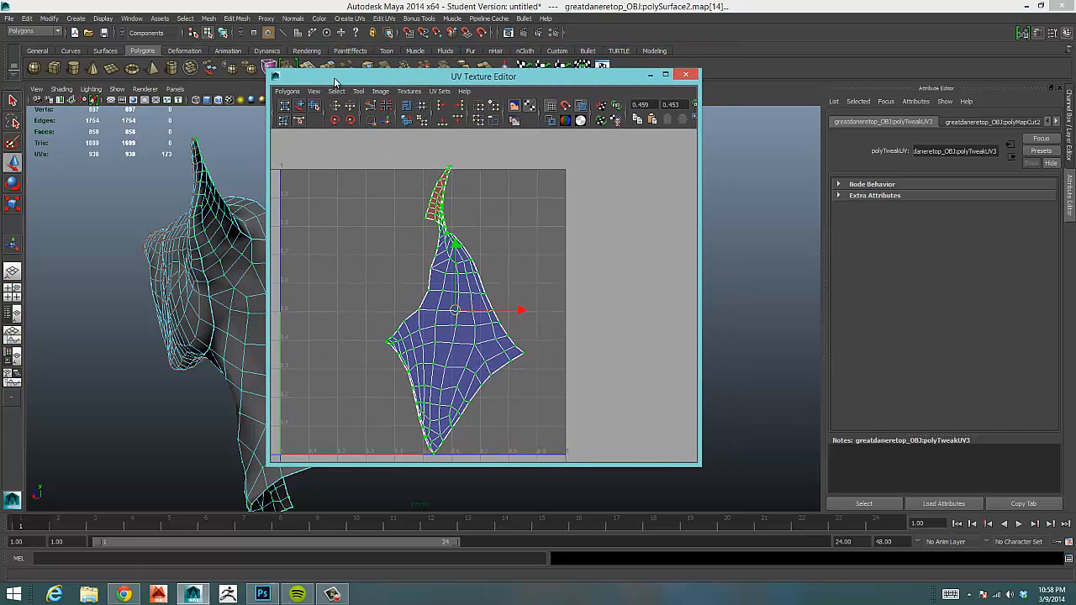
pyautogui.moveTo(335, 83); pyautogui.dragTo(314, 62)
pyautogui.click(262, 77)
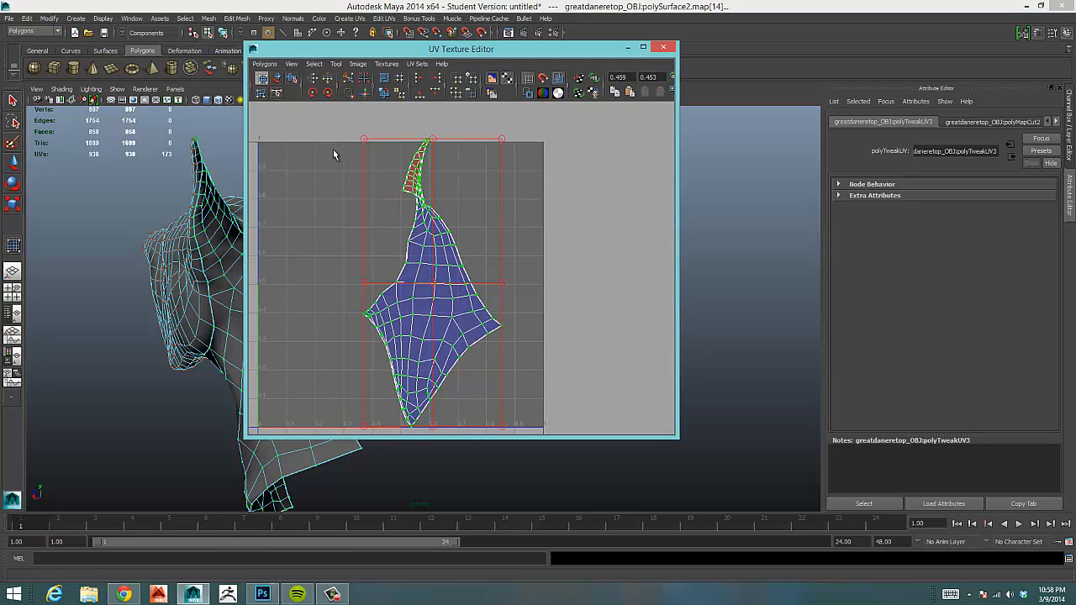
pyautogui.moveTo(501, 286); pyautogui.dragTo(531, 269)
pyautogui.moveTo(509, 144); pyautogui.dragTo(556, 174)
pyautogui.moveTo(361, 284); pyautogui.dragTo(310, 304)
pyautogui.moveTo(428, 284); pyautogui.dragTo(366, 259)
pyautogui.moveTo(433, 139); pyautogui.dragTo(310, 138)
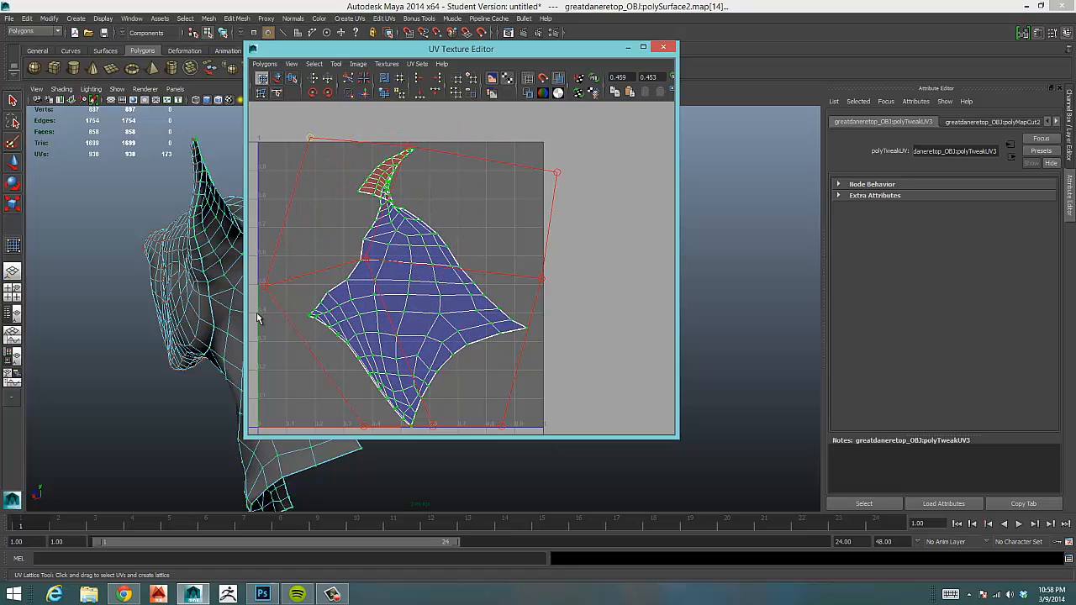
# Pull the lattice's two middle side points back inward to narrow the neck shell, and release the lattice
pyautogui.moveTo(259, 290); pyautogui.dragTo(336, 275)
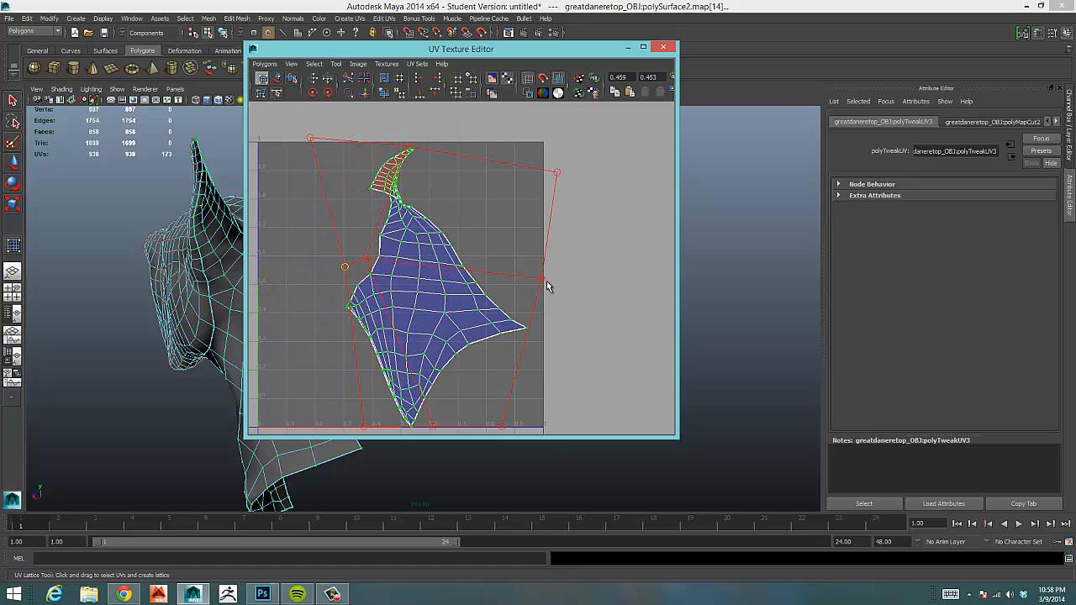
pyautogui.moveTo(542, 278); pyautogui.dragTo(486, 274)
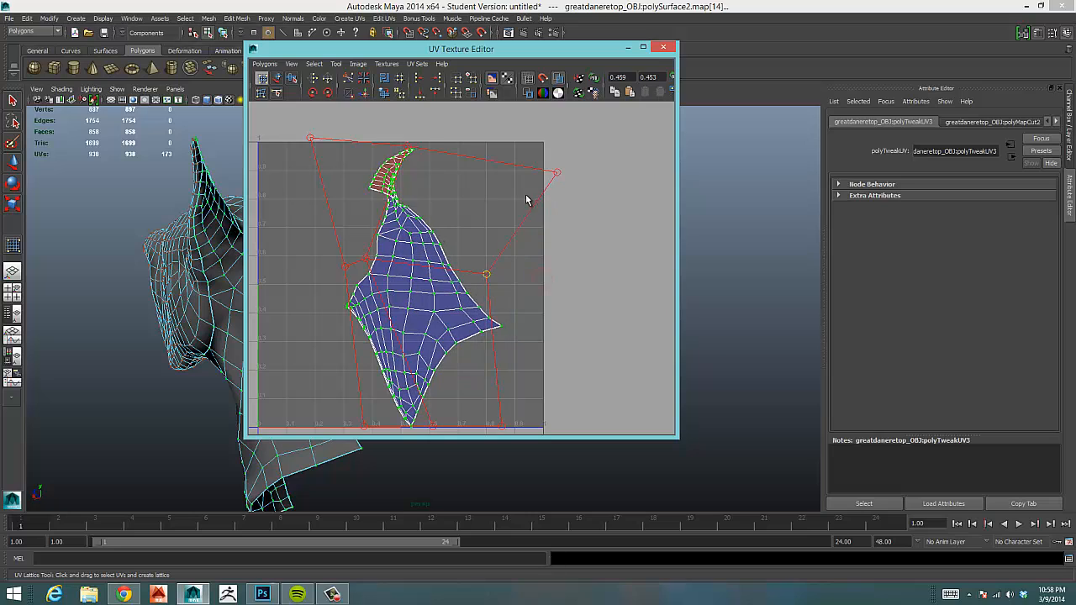
pyautogui.click(626, 178)
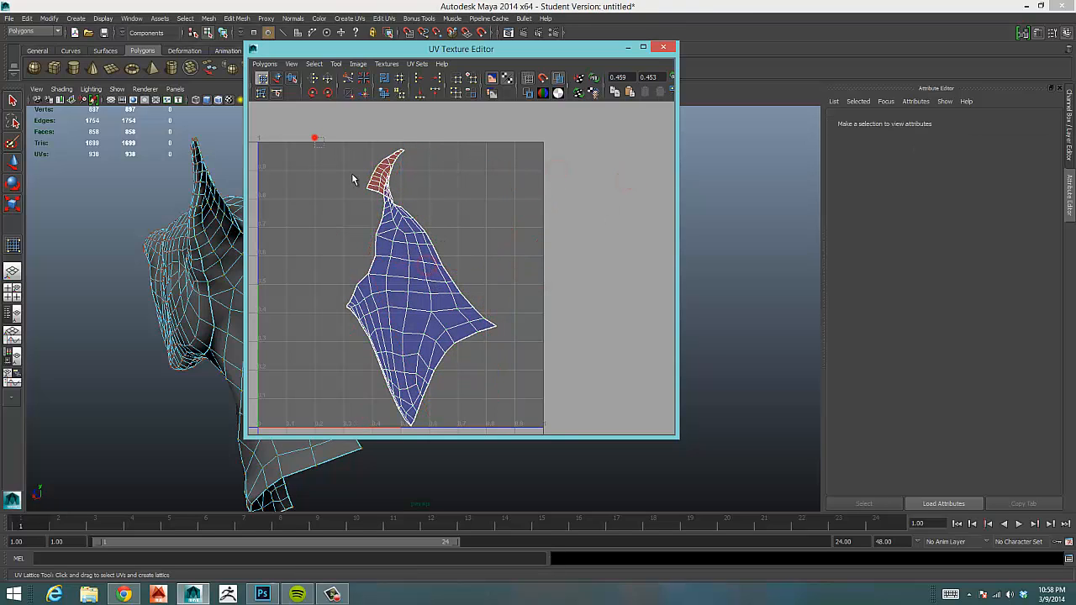
# Select all neck shell UVs and unfold them repeatedly with the Smooth UV Tool until the shell opens out flat
pyautogui.moveTo(312, 137); pyautogui.dragTo(560, 437)
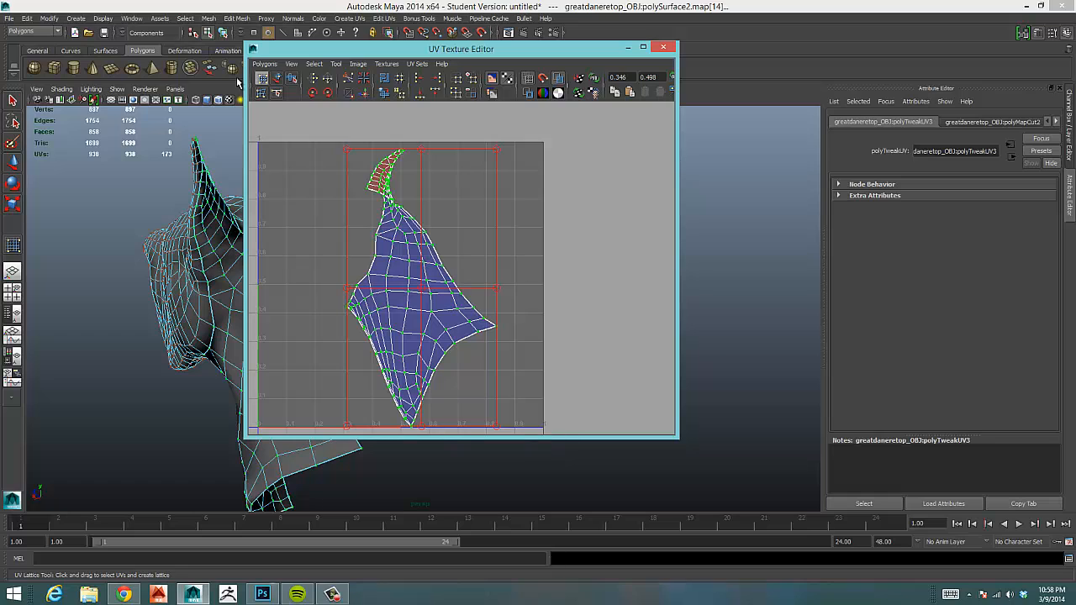
pyautogui.click(293, 81)
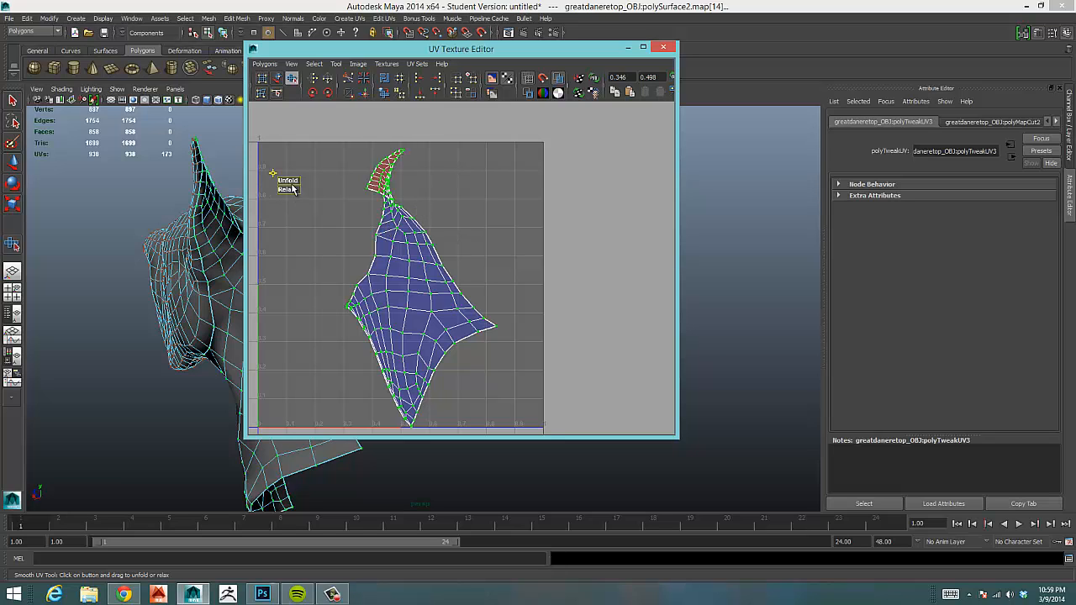
pyautogui.moveTo(284, 182); pyautogui.dragTo(474, 177)
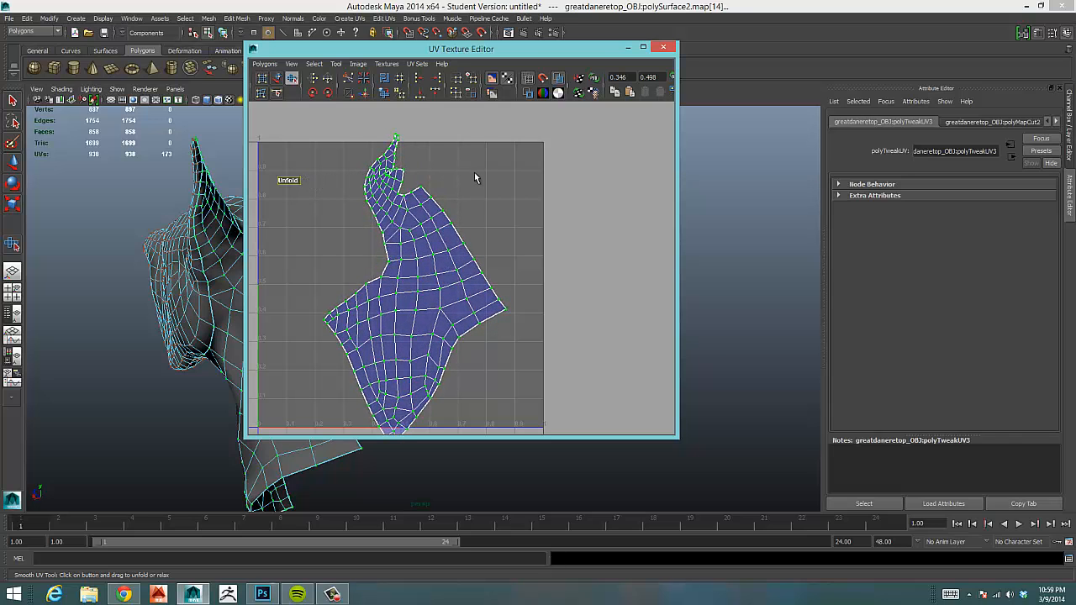
pyautogui.moveTo(289, 180); pyautogui.dragTo(427, 170)
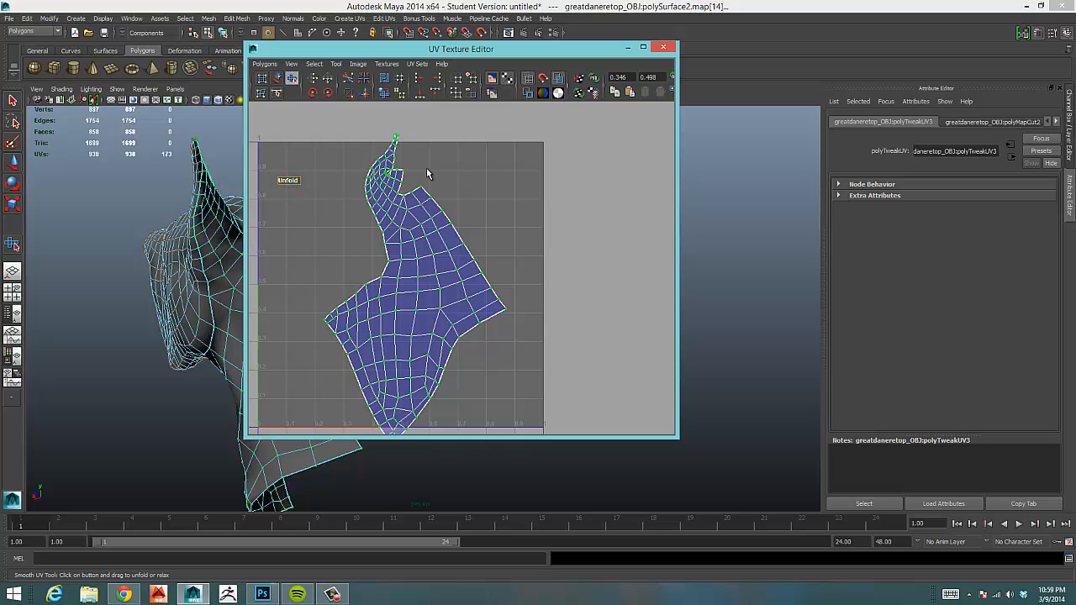
pyautogui.moveTo(288, 182); pyautogui.dragTo(380, 172)
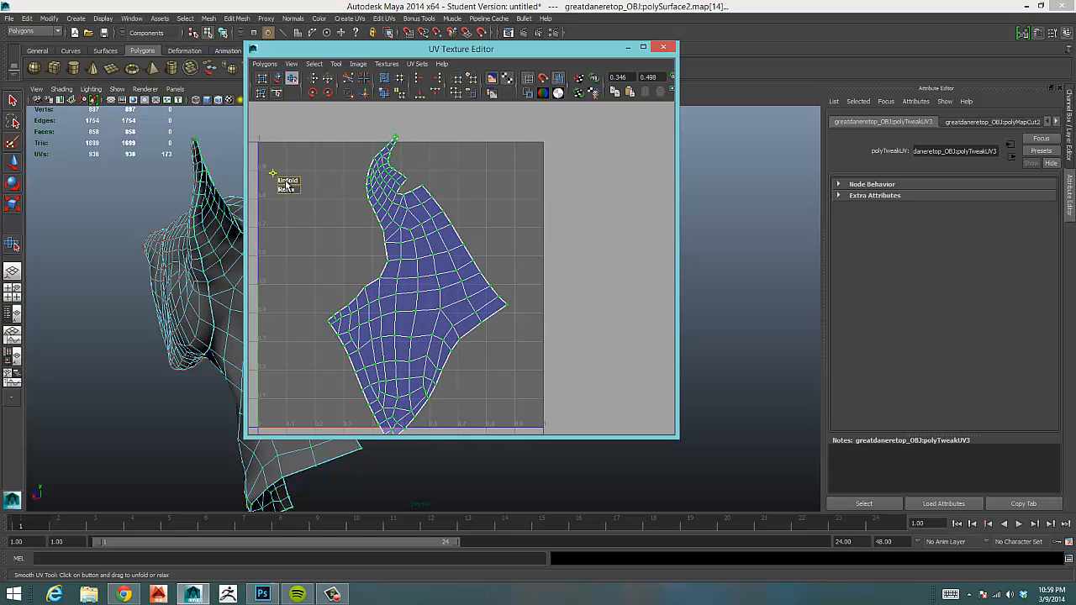
pyautogui.moveTo(287, 184); pyautogui.dragTo(385, 182)
pyautogui.click(299, 189)
pyautogui.moveTo(266, 124); pyautogui.dragTo(598, 475)
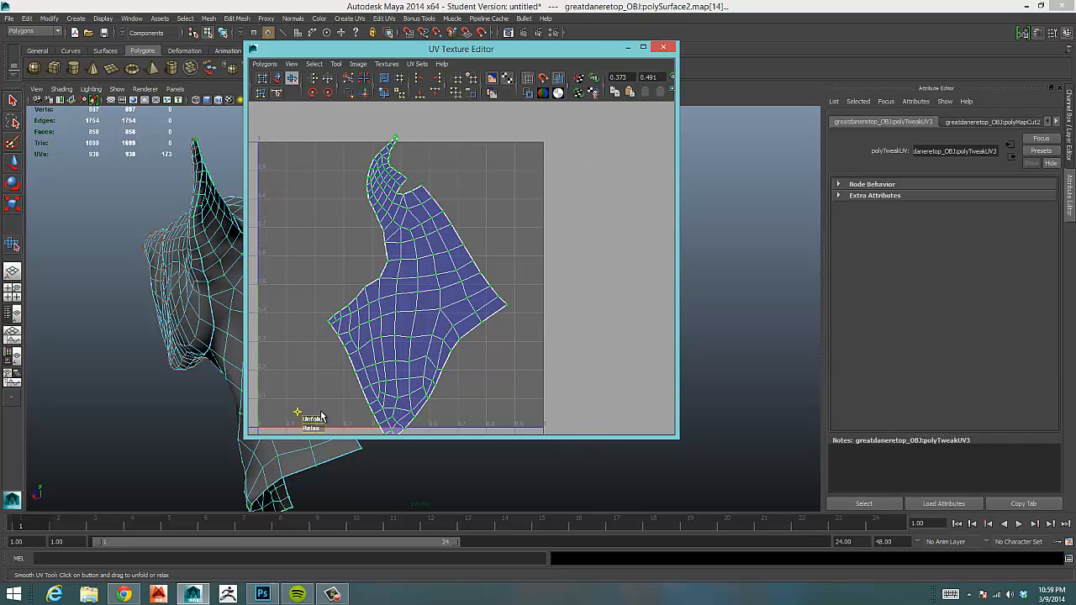
pyautogui.moveTo(312, 418); pyautogui.dragTo(286, 190)
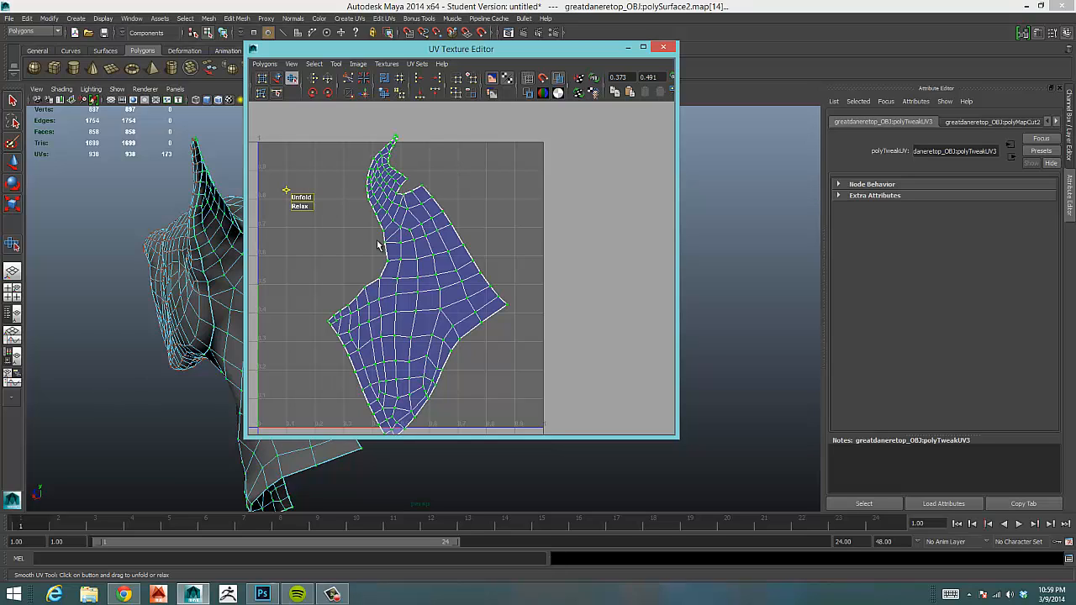
pyautogui.click(426, 268)
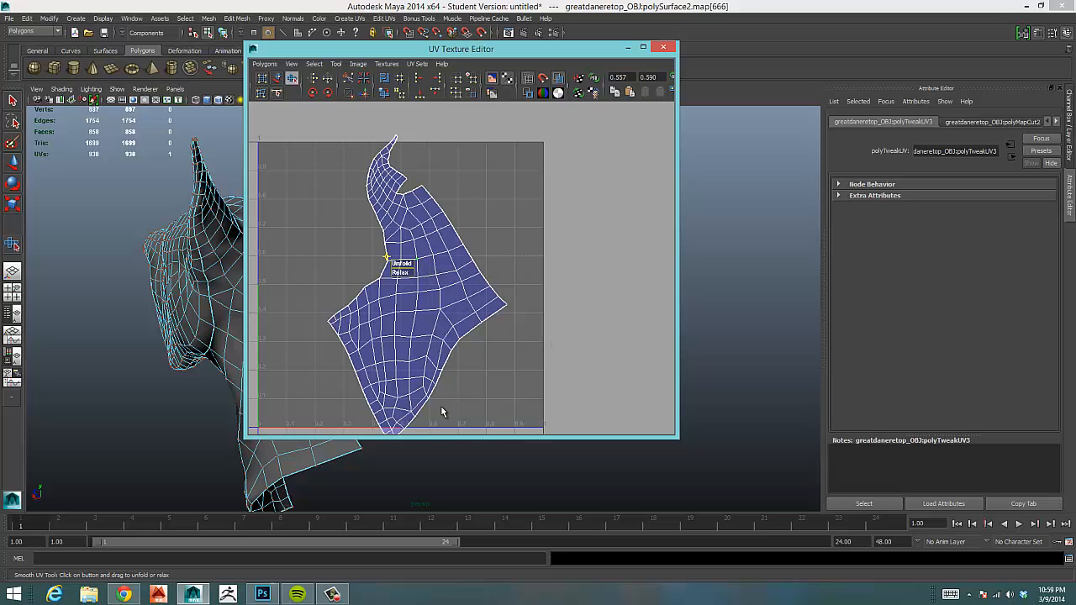
pyautogui.moveTo(282, 119); pyautogui.dragTo(591, 473)
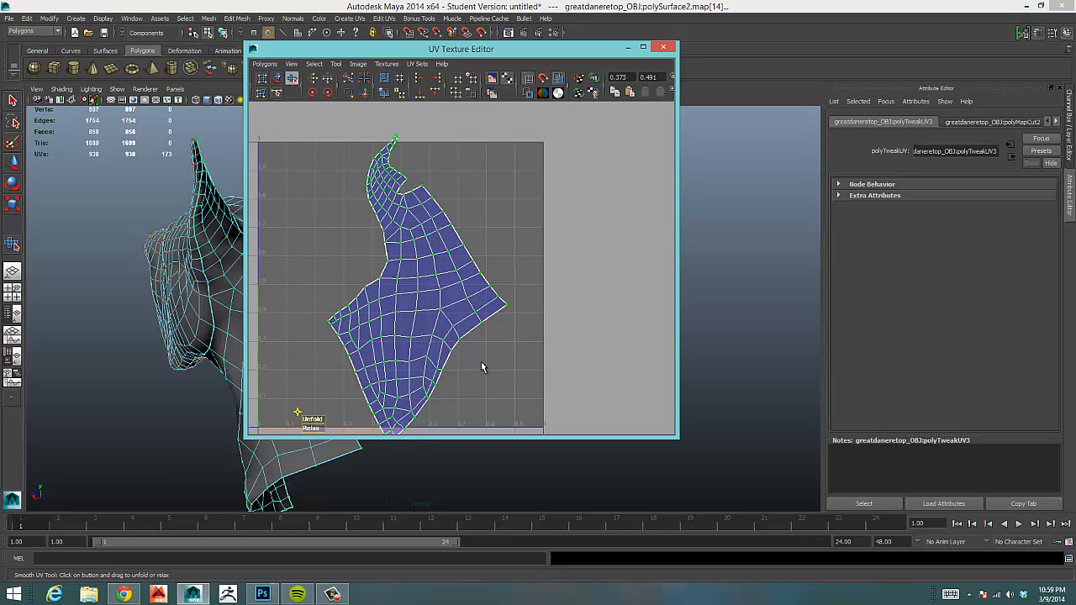
pyautogui.click(450, 327)
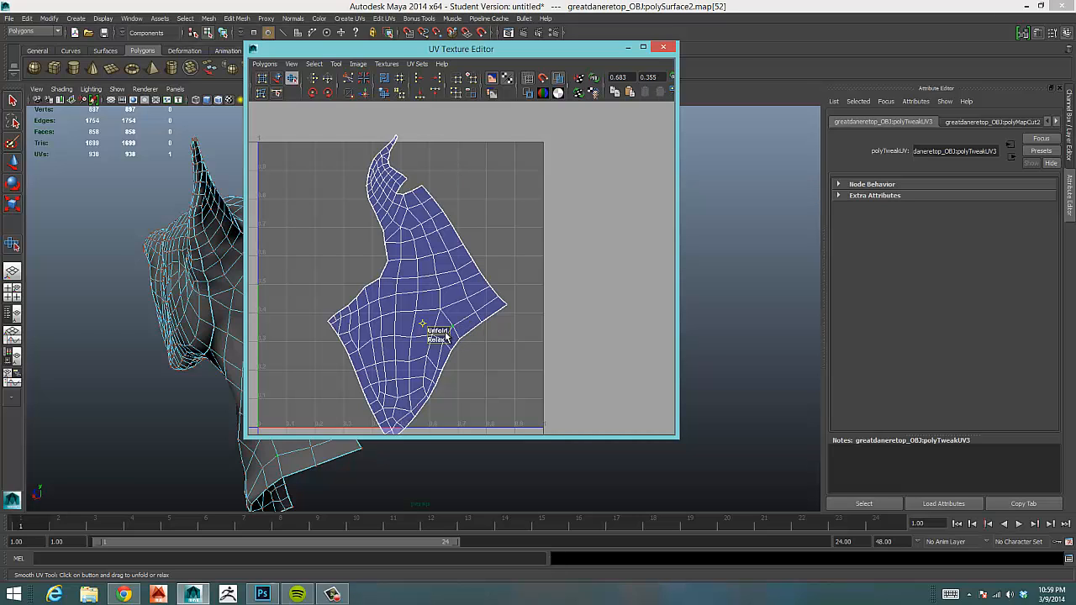
# Select the whole neck shell and smooth it further by relaxing and unfolding its UVs
pyautogui.moveTo(288, 132); pyautogui.dragTo(610, 458)
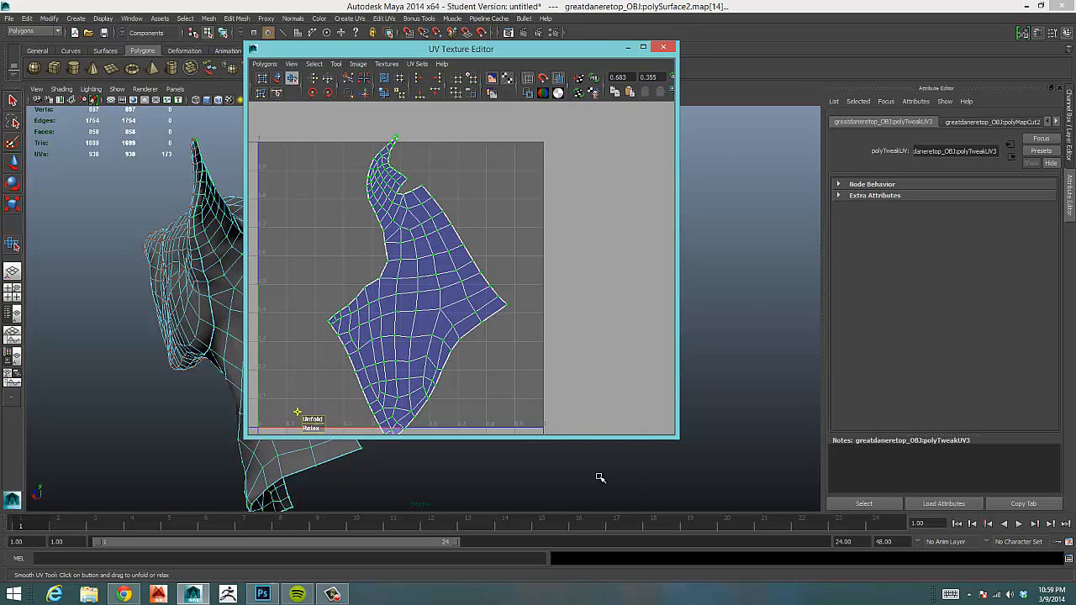
pyautogui.moveTo(310, 430); pyautogui.dragTo(381, 419)
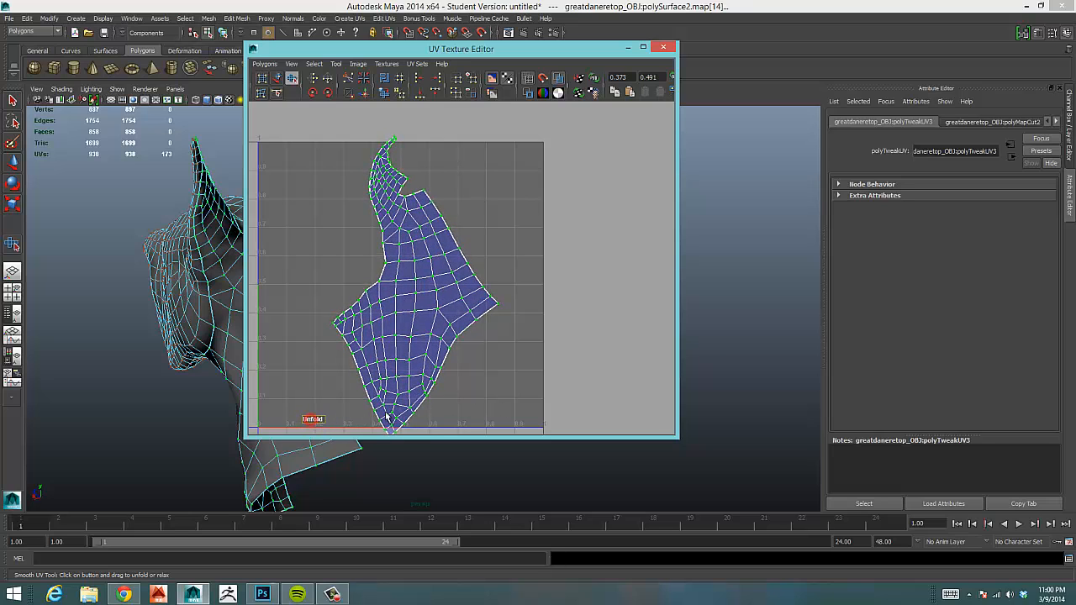
pyautogui.moveTo(297, 414); pyautogui.dragTo(277, 155)
pyautogui.moveTo(283, 157); pyautogui.dragTo(365, 158)
pyautogui.moveTo(283, 156); pyautogui.dragTo(386, 155)
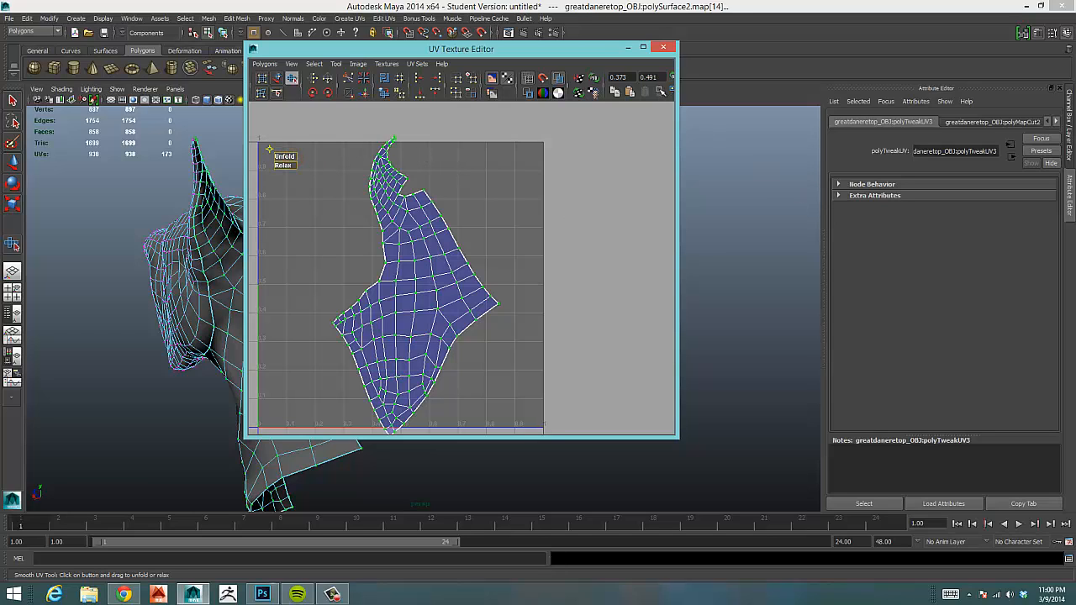
# Flip the neck shell in U, check it while toggling the shaded UV display off and on, and flip it back
pyautogui.click(315, 78)
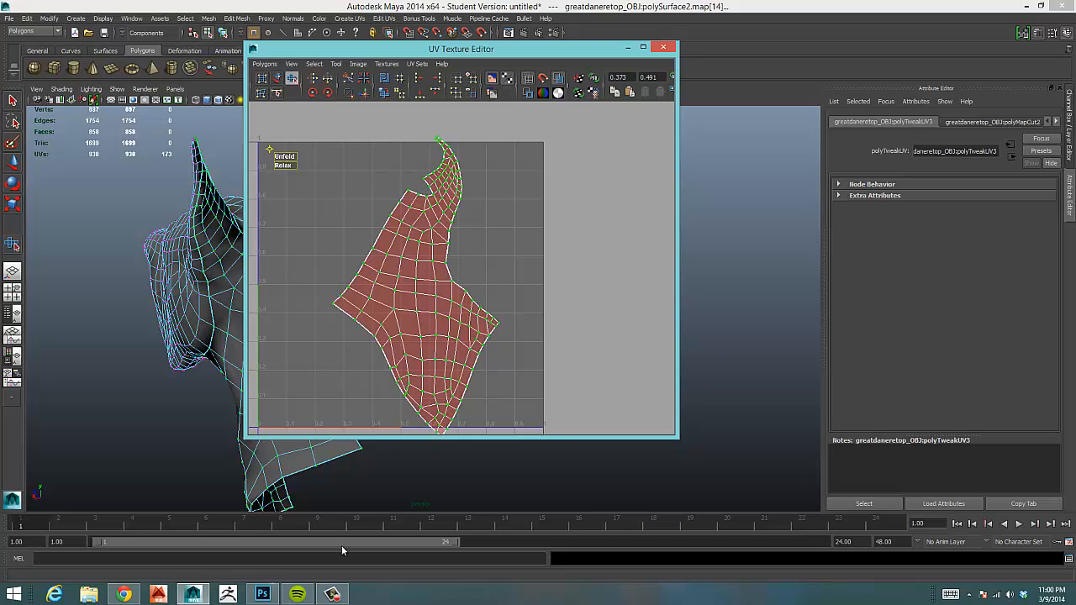
pyautogui.moveTo(284, 160)
pyautogui.mouseDown()
pyautogui.moveTo(312, 160)
pyautogui.moveTo(270, 162)
pyautogui.mouseUp()
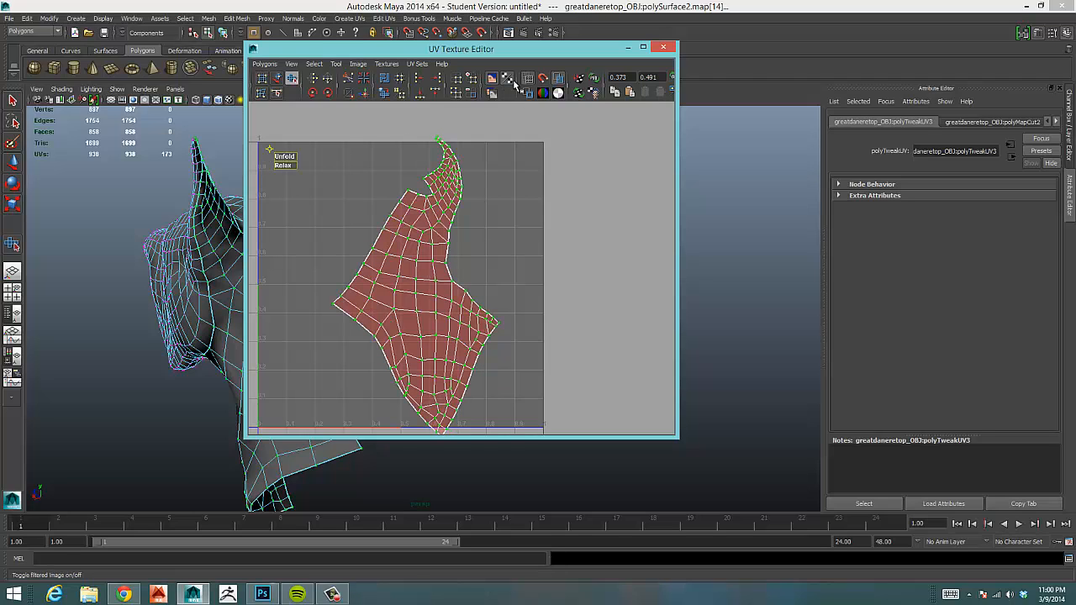
pyautogui.click(559, 78)
pyautogui.click(558, 79)
pyautogui.click(559, 78)
pyautogui.click(558, 79)
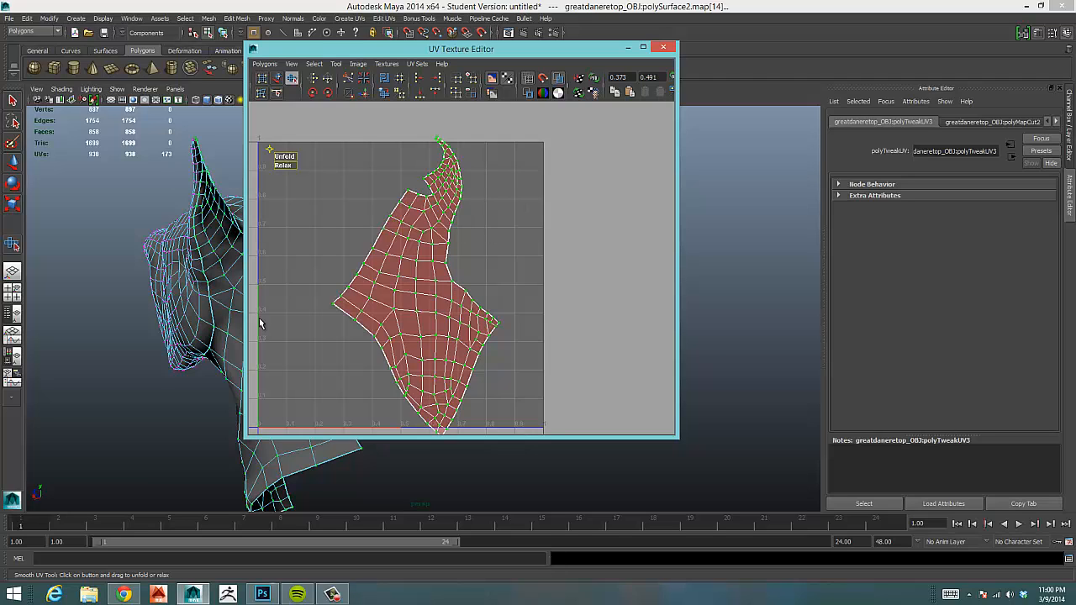
pyautogui.click(314, 78)
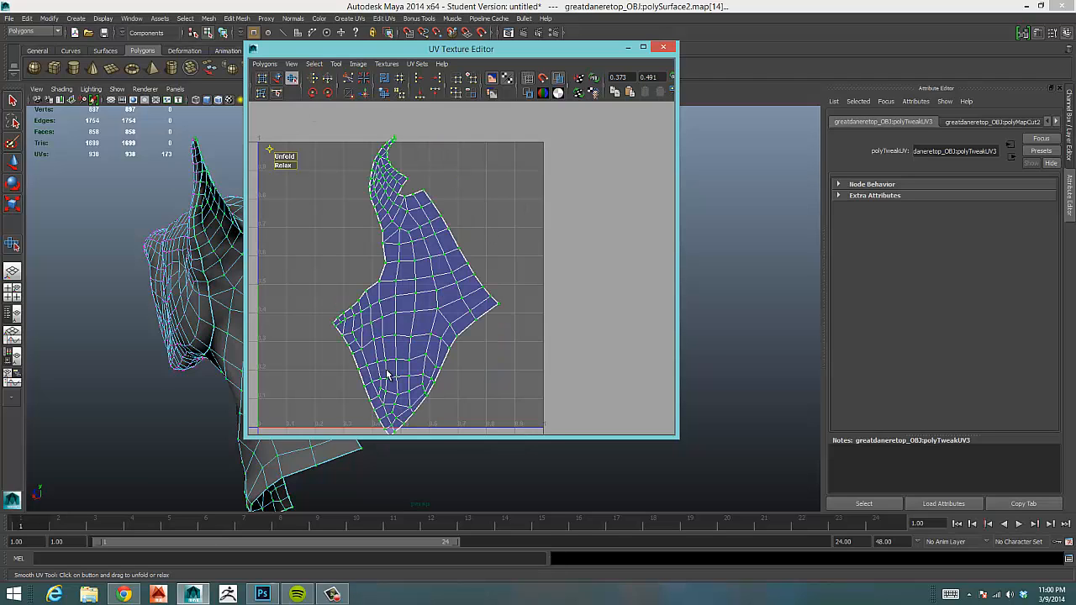
pyautogui.click(493, 383)
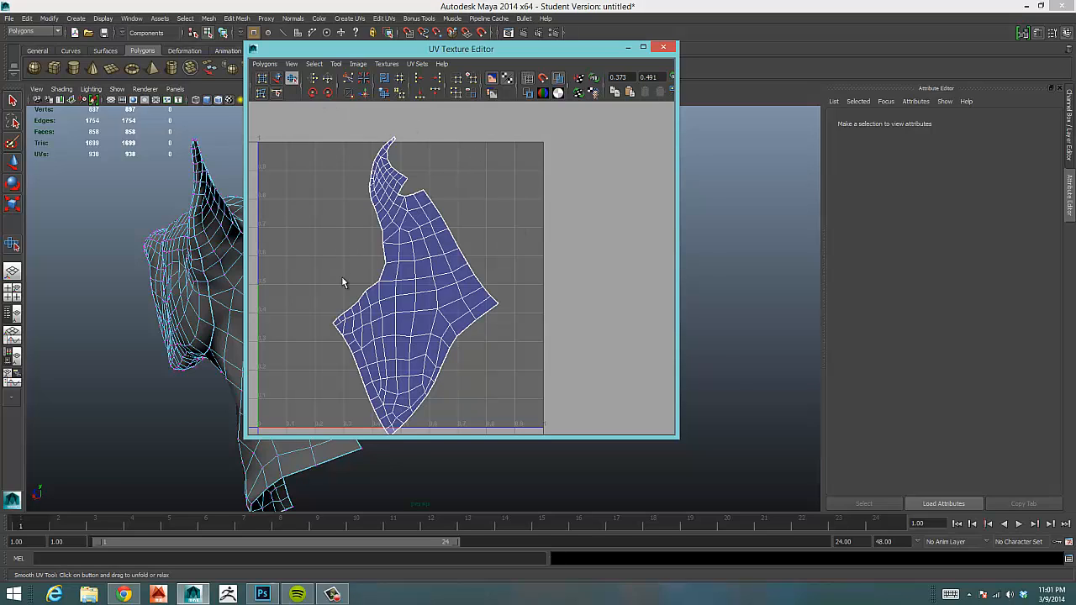
pyautogui.click(292, 79)
pyautogui.moveTo(402, 227); pyautogui.dragTo(439, 224, button='right')
pyautogui.moveTo(351, 124); pyautogui.dragTo(503, 294)
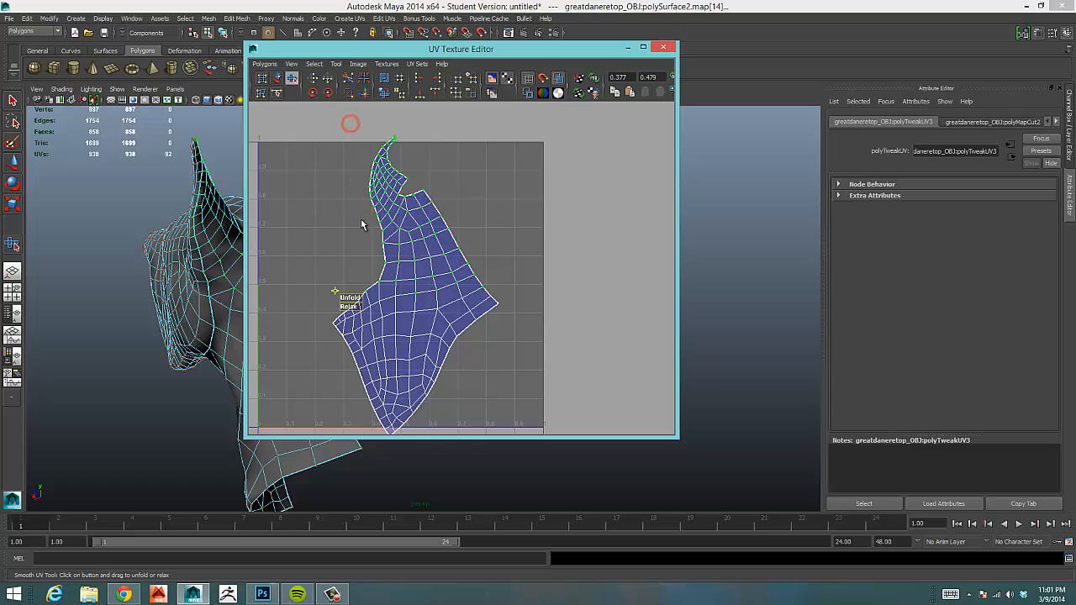
pyautogui.moveTo(426, 292); pyautogui.dragTo(537, 480)
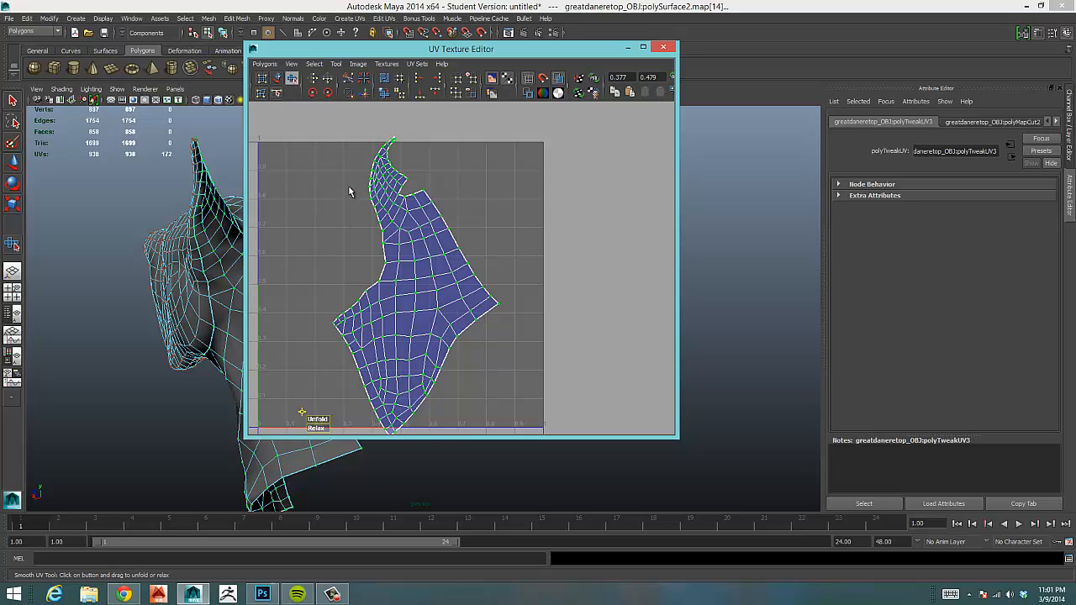
pyautogui.moveTo(482, 261); pyautogui.dragTo(485, 235)
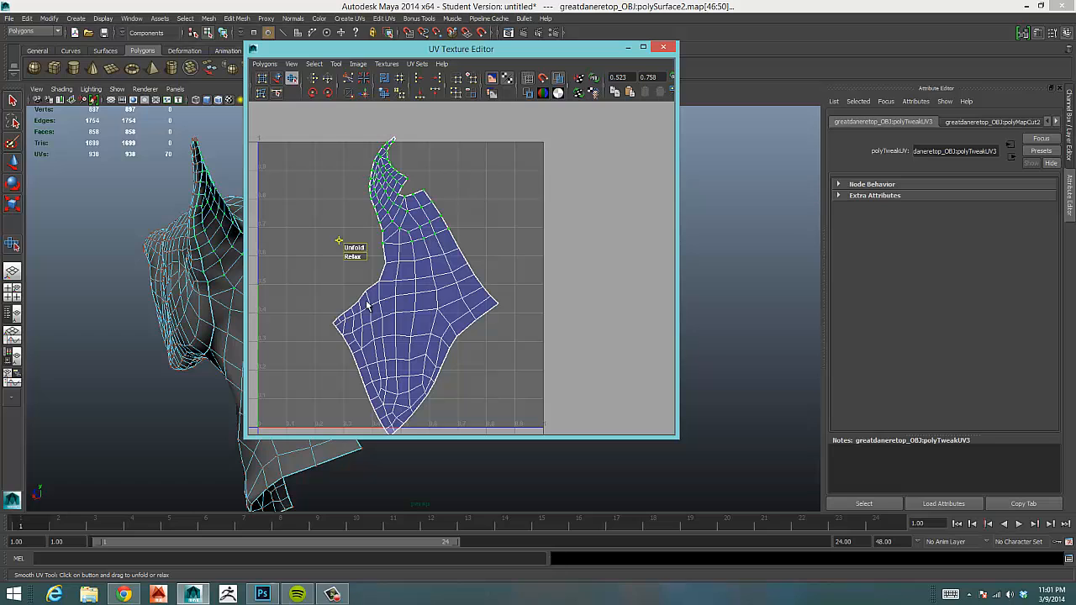
# Select all UVs of the unfolded neck shell and shift it up and left so its lower tip clears the grid's bottom edge
pyautogui.press('w')
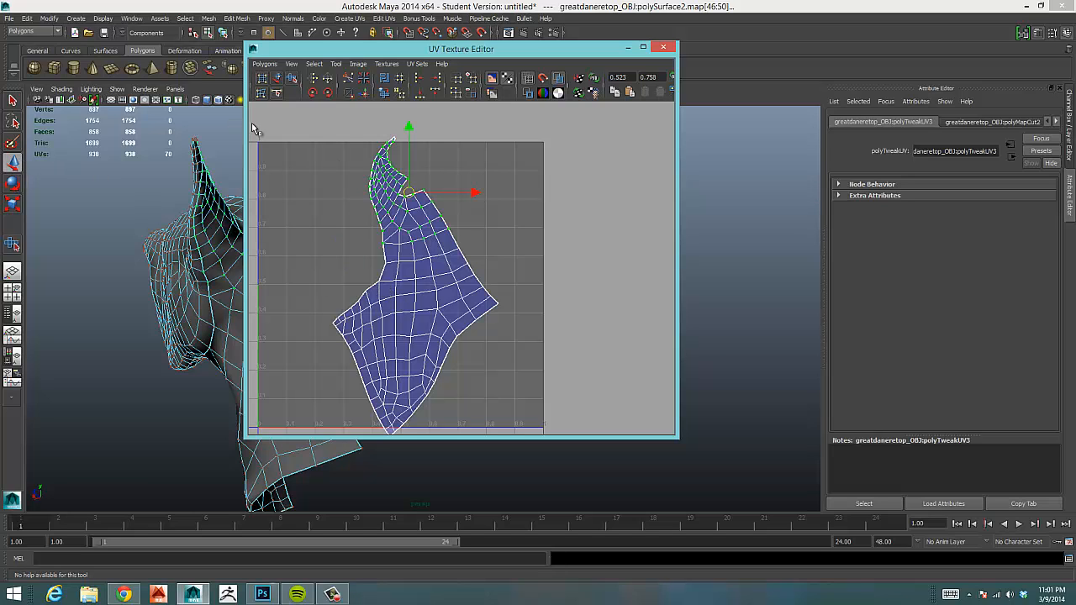
pyautogui.moveTo(264, 128); pyautogui.dragTo(575, 470)
pyautogui.moveTo(417, 289); pyautogui.dragTo(404, 269)
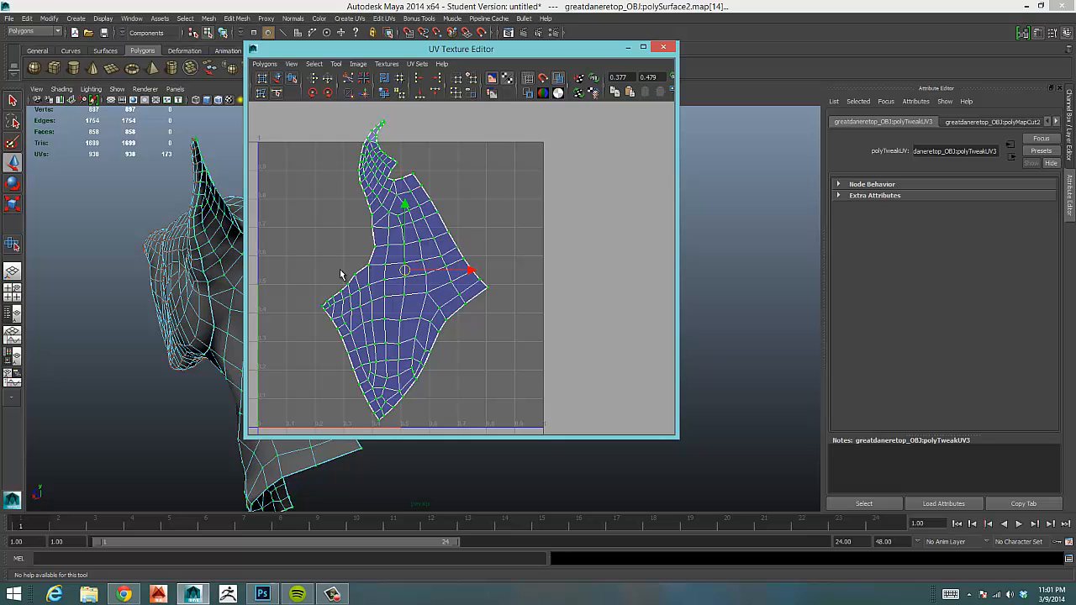
# Move the neck shell slightly right and down so its lower tip rests on the grid's bottom edge, and deselect it
pyautogui.moveTo(405, 272)
pyautogui.mouseDown()
pyautogui.moveTo(439, 276)
pyautogui.moveTo(420, 278)
pyautogui.mouseUp()
pyautogui.click(581, 232)
# Examine the unfolded neck shell beside the face shell and compare their positions around the UV grid
pyautogui.keyDown('alt'); pyautogui.moveTo(577, 261); pyautogui.dragTo(353, 259, button='right'); pyautogui.keyUp('alt')
pyautogui.keyDown('alt'); pyautogui.moveTo(516, 255); pyautogui.dragTo(441, 252, button='right'); pyautogui.keyUp('alt')
pyautogui.keyDown('alt'); pyautogui.moveTo(364, 290); pyautogui.dragTo(456, 213, button='middle'); pyautogui.keyUp('alt')
pyautogui.keyDown('alt'); pyautogui.moveTo(456, 214); pyautogui.dragTo(461, 214, button='right'); pyautogui.keyUp('alt')
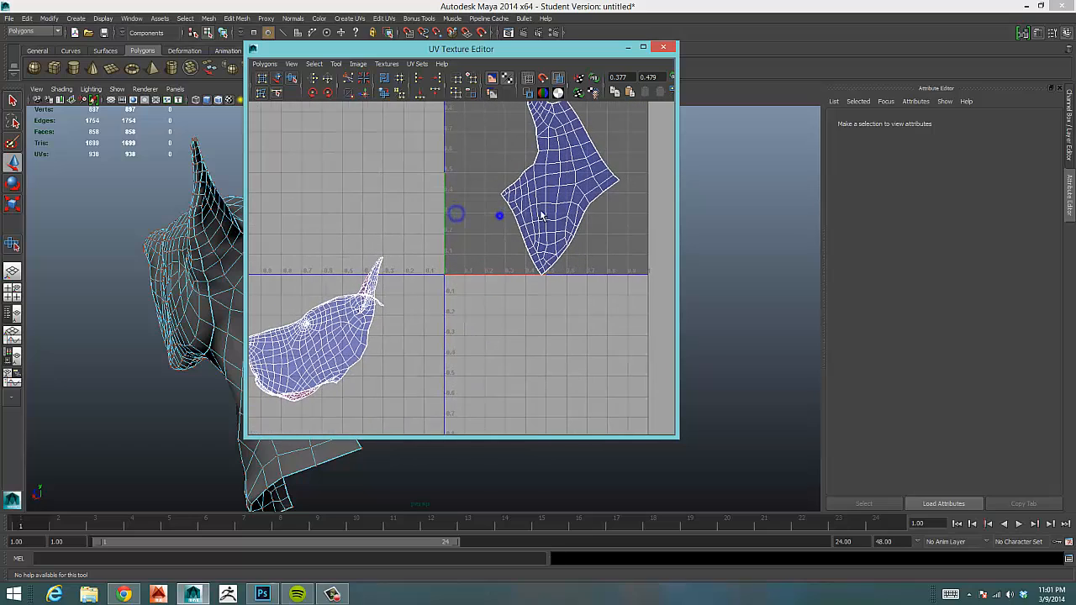
pyautogui.keyDown('alt'); pyautogui.moveTo(497, 211); pyautogui.dragTo(435, 325, button='middle'); pyautogui.keyUp('alt')
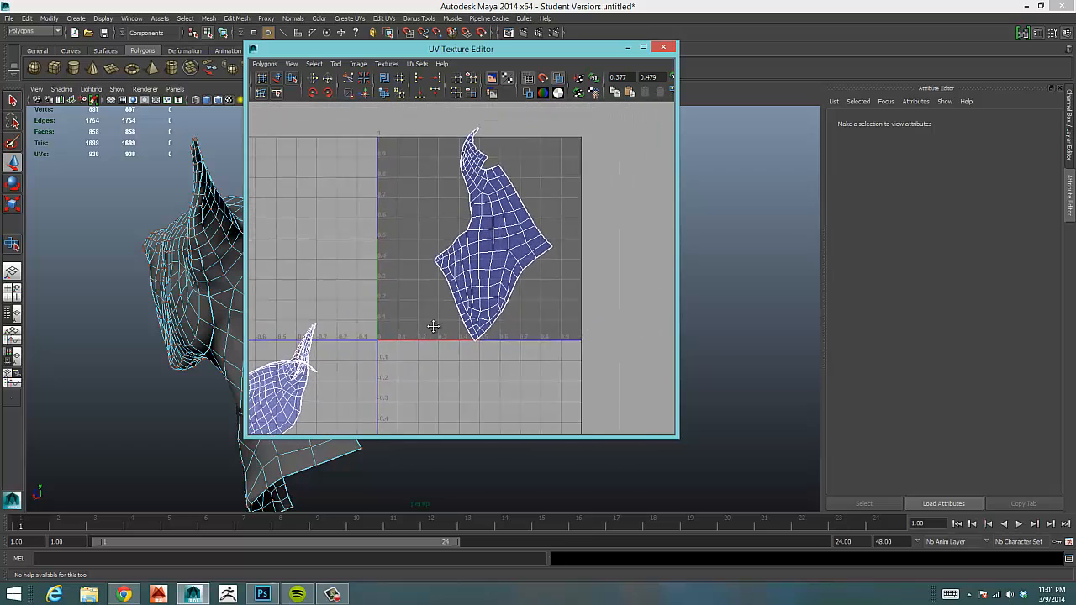
pyautogui.keyDown('alt'); pyautogui.moveTo(435, 324); pyautogui.dragTo(425, 337, button='right'); pyautogui.keyUp('alt')
pyautogui.keyDown('alt'); pyautogui.moveTo(327, 301); pyautogui.dragTo(425, 320, button='middle'); pyautogui.keyUp('alt')
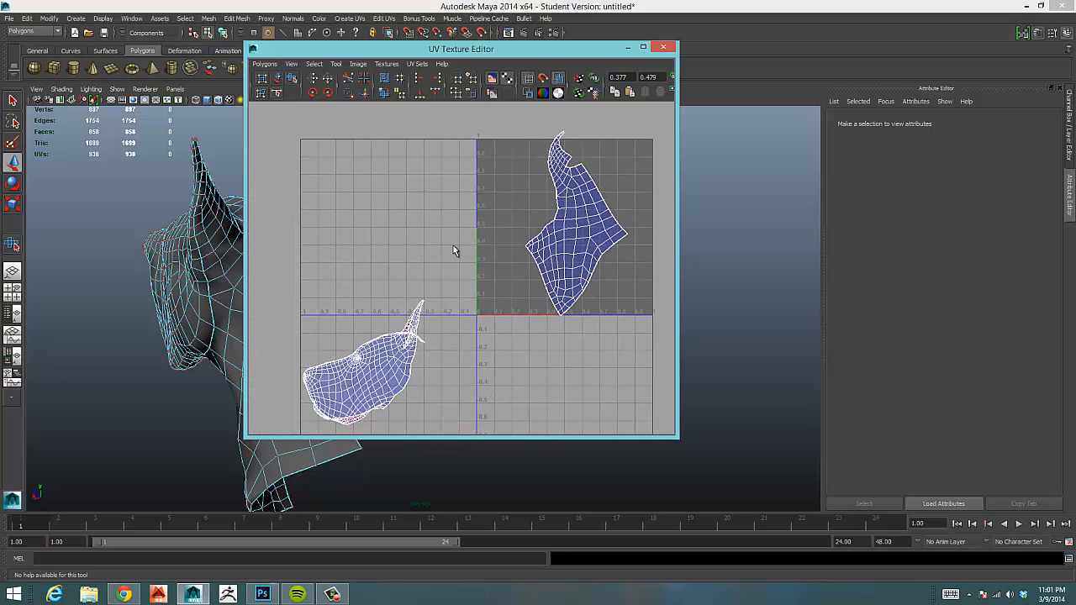
pyautogui.keyDown('alt'); pyautogui.moveTo(548, 230); pyautogui.dragTo(542, 239, button='middle'); pyautogui.keyUp('alt')
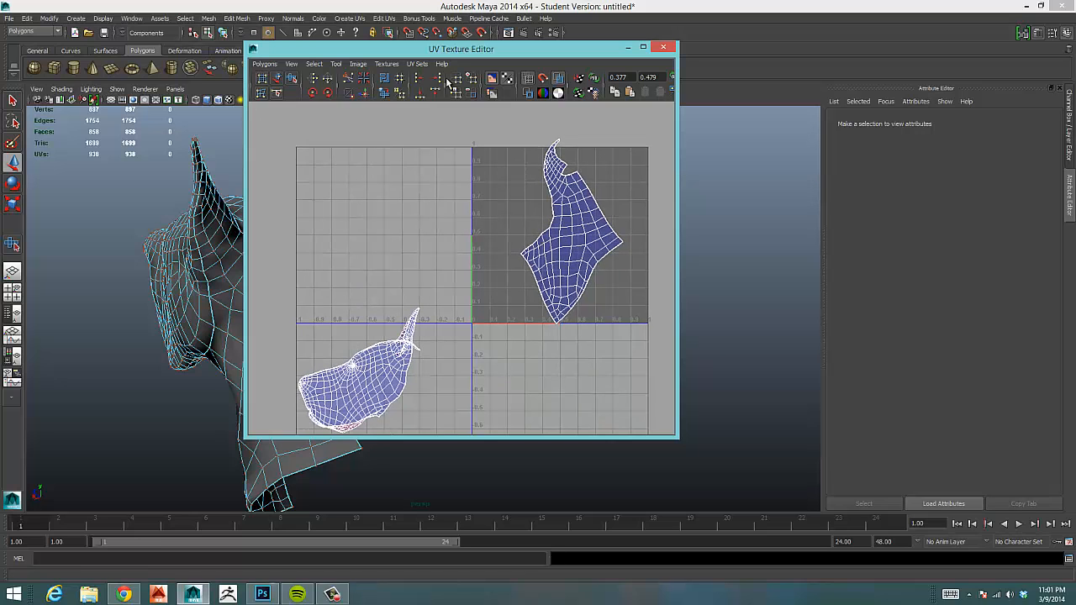
pyautogui.keyDown('alt'); pyautogui.moveTo(501, 267); pyautogui.dragTo(398, 282, button='middle'); pyautogui.keyUp('alt')
pyautogui.keyDown('alt'); pyautogui.moveTo(451, 290); pyautogui.dragTo(504, 289, button='right'); pyautogui.keyUp('alt')
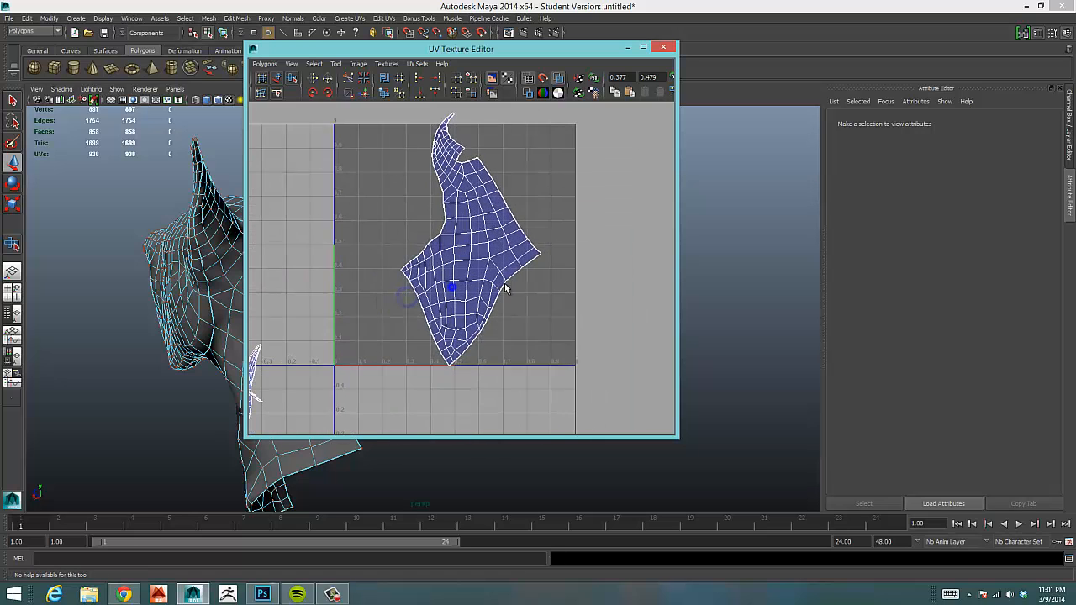
pyautogui.keyDown('alt'); pyautogui.moveTo(572, 279); pyautogui.dragTo(474, 277, button='right'); pyautogui.keyUp('alt')
pyautogui.keyDown('alt'); pyautogui.moveTo(483, 248); pyautogui.dragTo(530, 250, button='middle'); pyautogui.keyUp('alt')
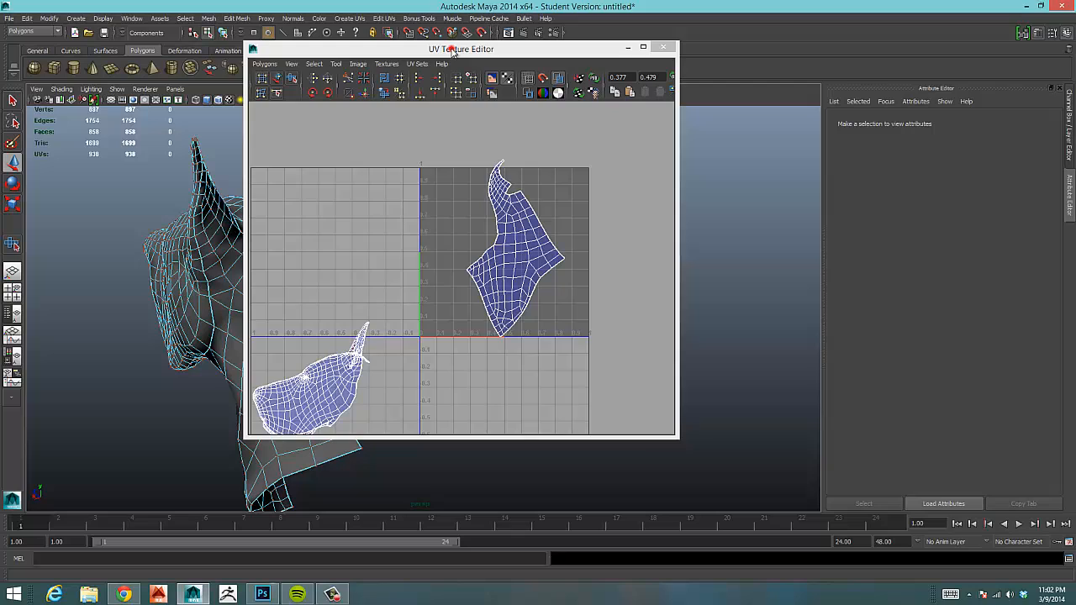
# Select all UVs of the neck shell, flip them in U and back, and flip them in V and back
pyautogui.moveTo(452, 51)
pyautogui.mouseDown()
pyautogui.moveTo(406, 50)
pyautogui.moveTo(441, 55)
pyautogui.mouseUp()
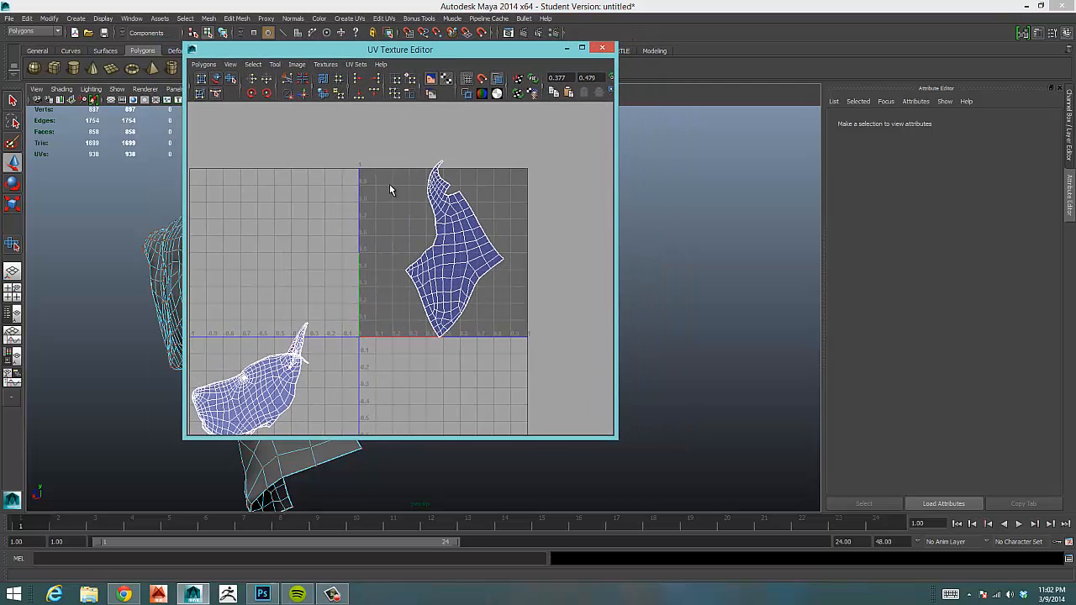
pyautogui.keyDown('alt'); pyautogui.moveTo(390, 185); pyautogui.dragTo(490, 175, button='right'); pyautogui.keyUp('alt')
pyautogui.keyDown('alt'); pyautogui.moveTo(487, 177); pyautogui.dragTo(392, 217, button='middle'); pyautogui.keyUp('alt')
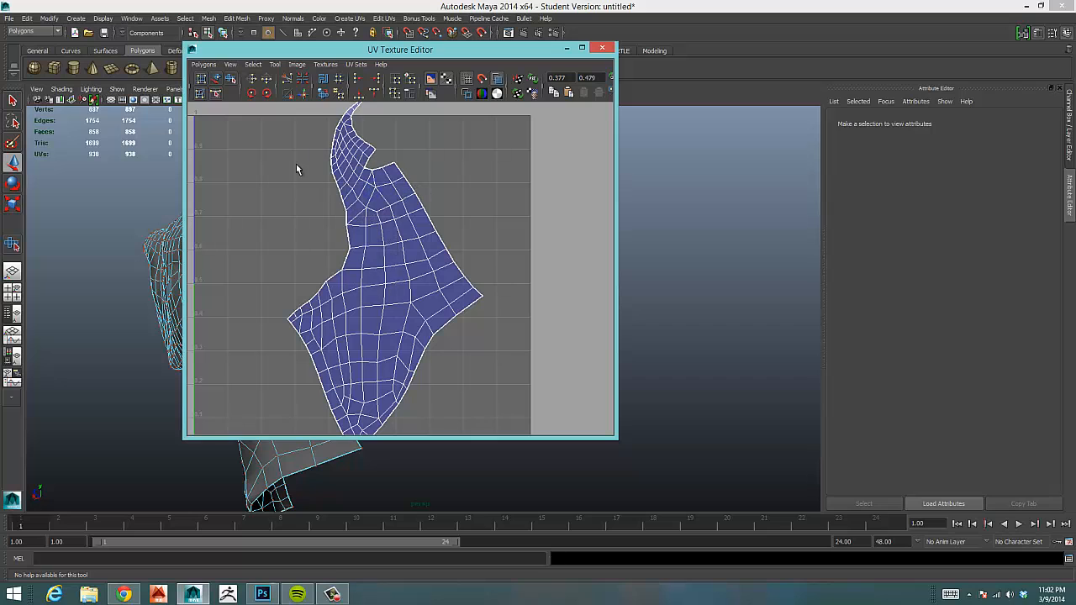
pyautogui.moveTo(298, 166); pyautogui.dragTo(368, 259)
pyautogui.keyDown('ctrl'); pyautogui.moveTo(371, 231); pyautogui.dragTo(423, 218, button='right'); pyautogui.keyUp('ctrl')
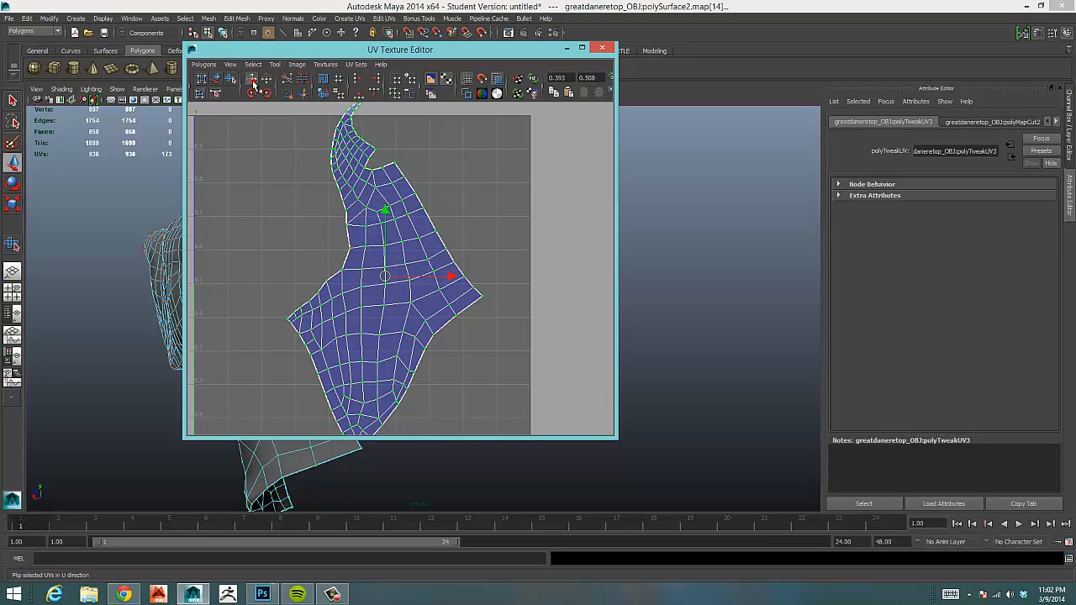
pyautogui.click(251, 79)
pyautogui.click(251, 79)
pyautogui.click(266, 79)
pyautogui.click(265, 79)
# Rotate the neck shell slightly by hand and turn it clockwise repeatedly in 45-degree steps
pyautogui.press('e')
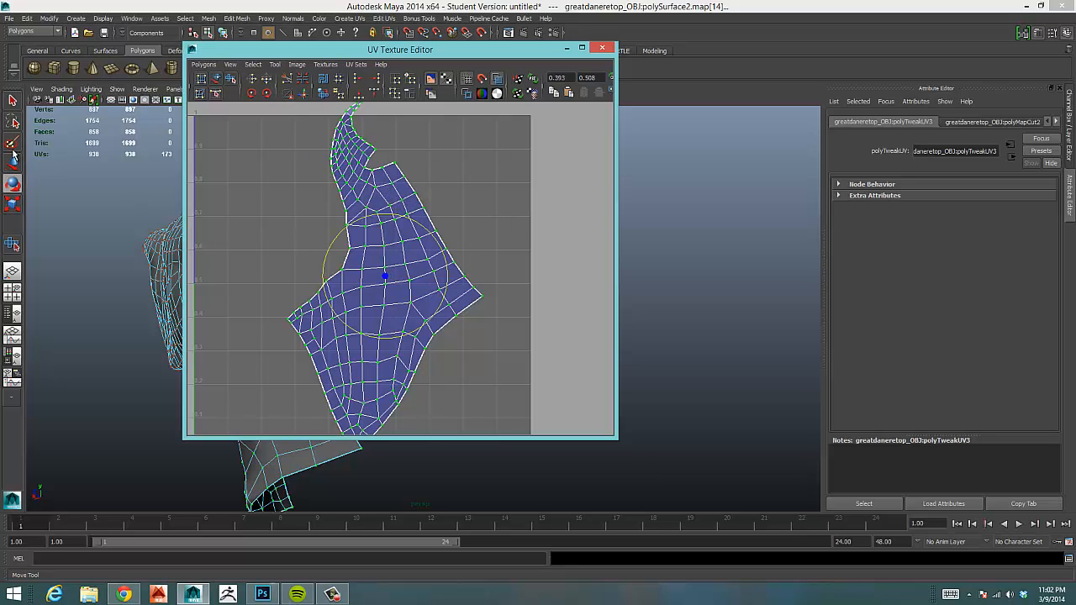
pyautogui.moveTo(435, 241); pyautogui.dragTo(439, 241)
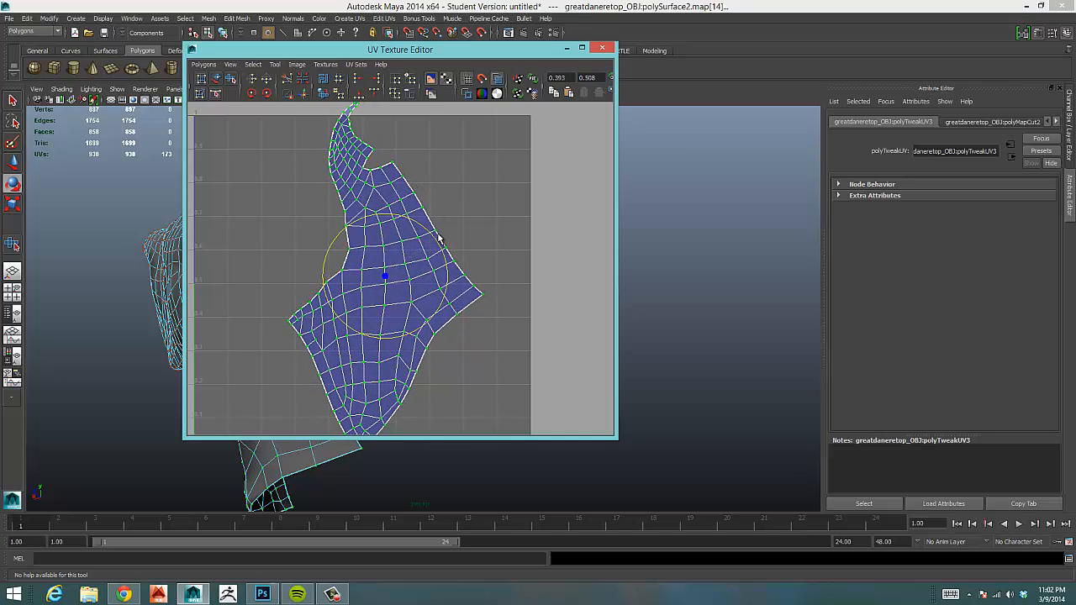
pyautogui.click(267, 93)
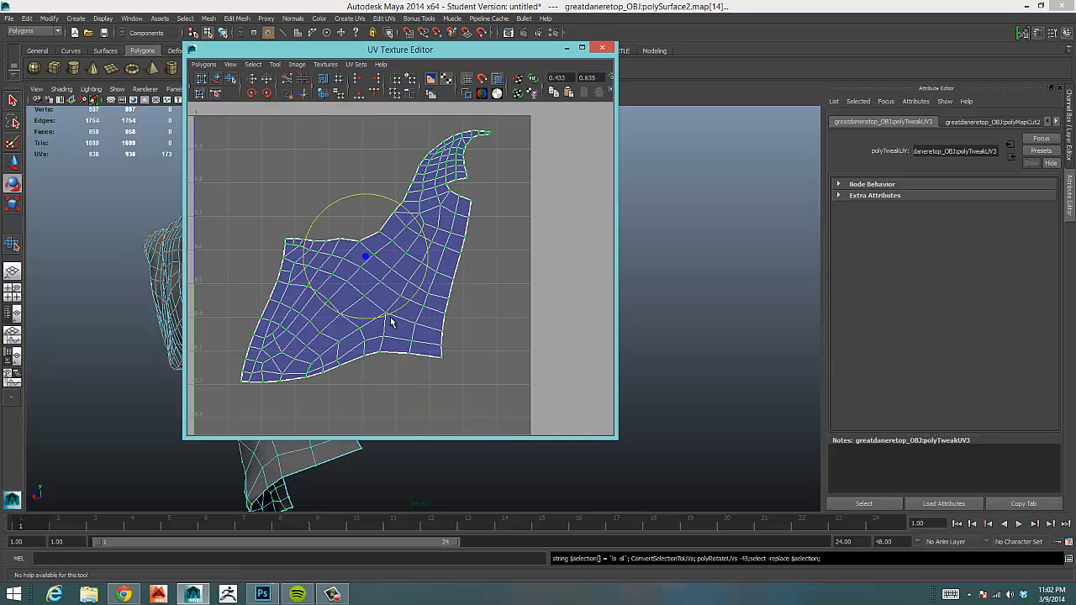
pyautogui.click(267, 93)
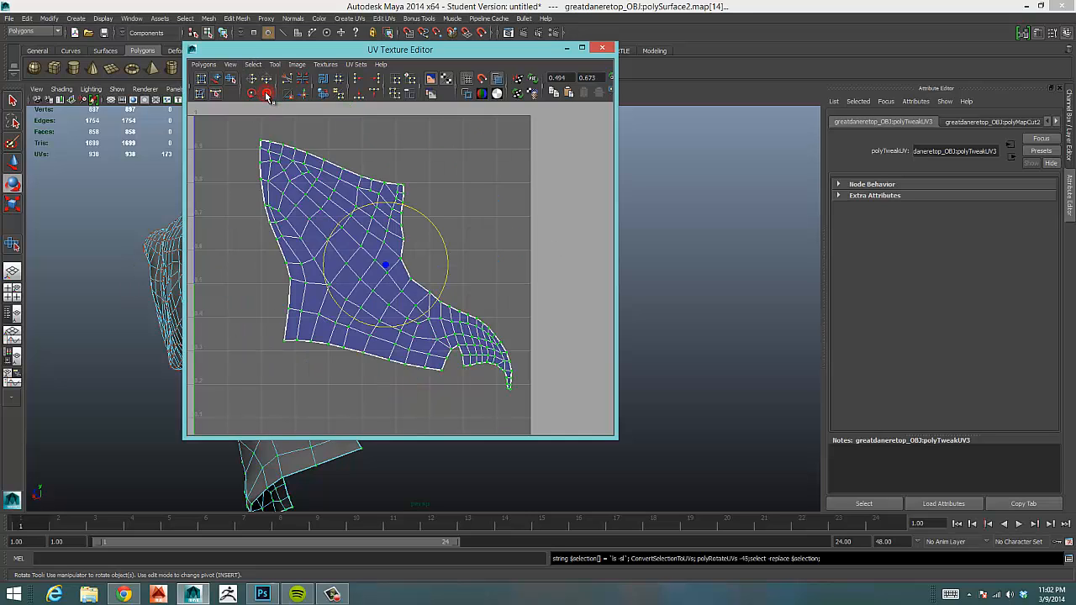
pyautogui.click(268, 93)
pyautogui.click(268, 93)
pyautogui.click(267, 93)
pyautogui.click(265, 92)
pyautogui.click(266, 93)
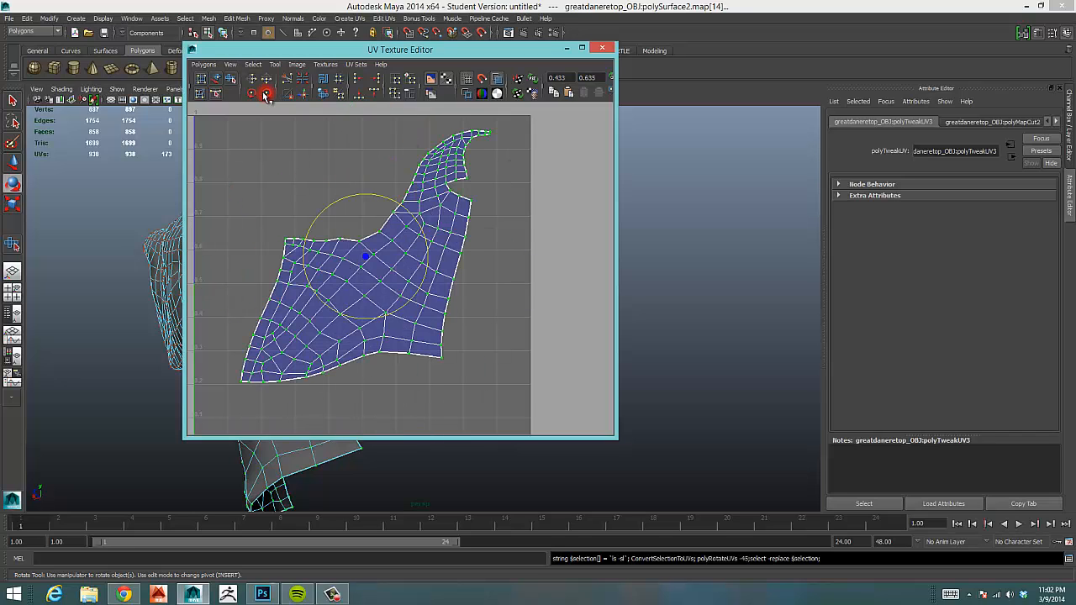
# Rotate the neck shell counterclockwise in 45-degree steps until it stands upright again
pyautogui.click(251, 94)
pyautogui.click(250, 93)
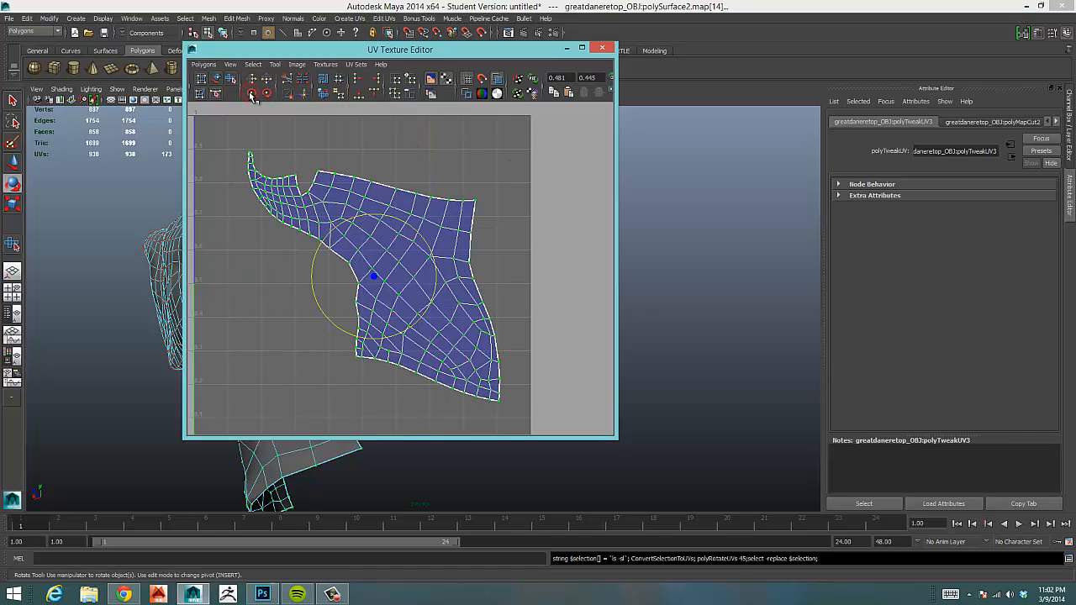
pyautogui.click(250, 93)
pyautogui.click(250, 93)
pyautogui.click(251, 93)
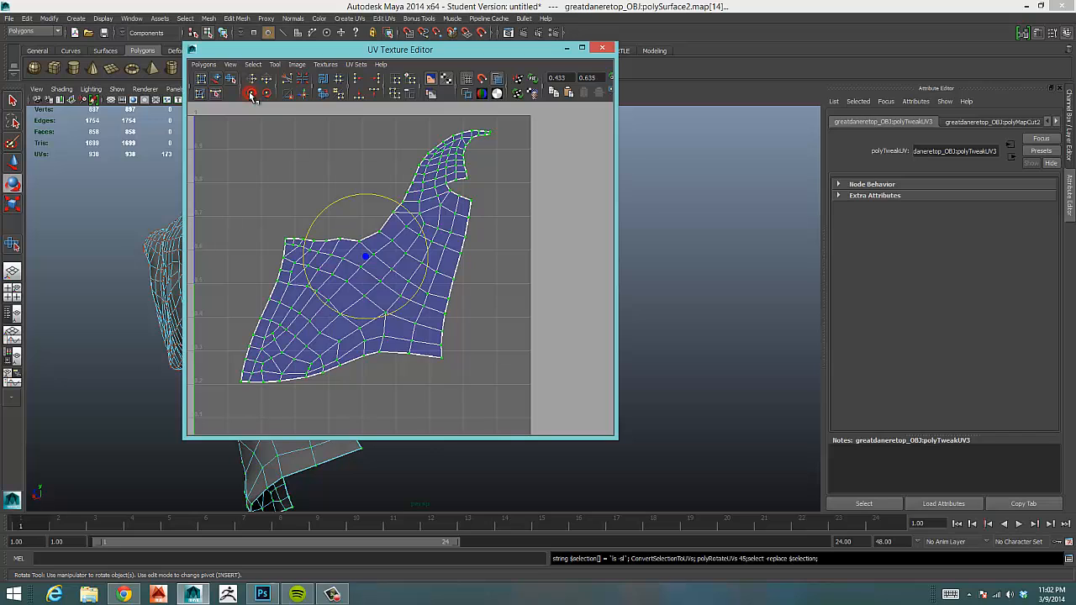
pyautogui.click(250, 93)
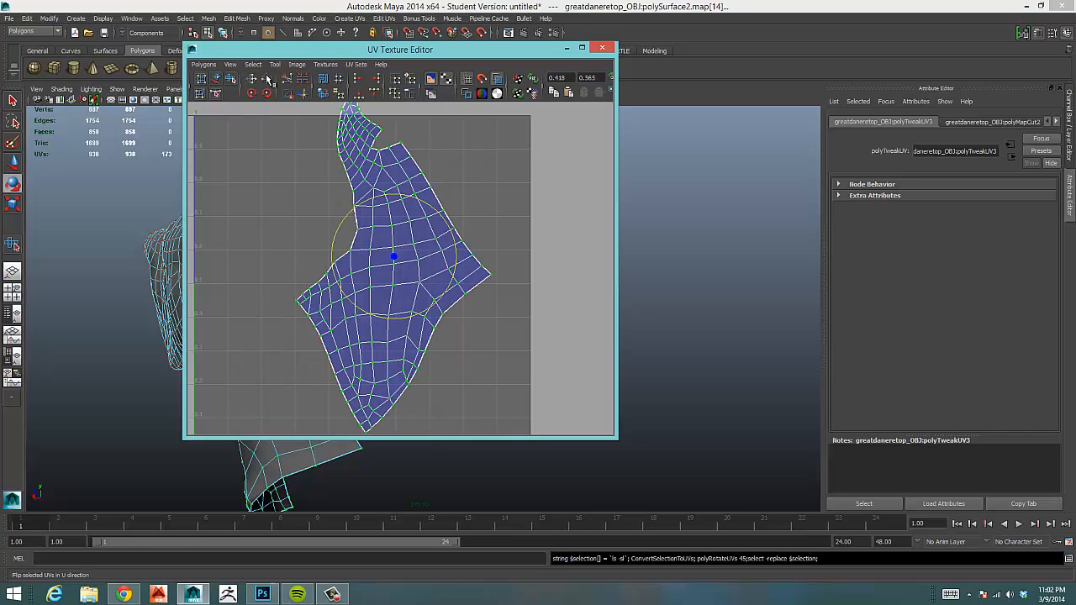
# Select the border UVs along the neck shell's upper right edge, from its upper corner to its rightmost corner
pyautogui.moveTo(328, 49); pyautogui.dragTo(242, 60)
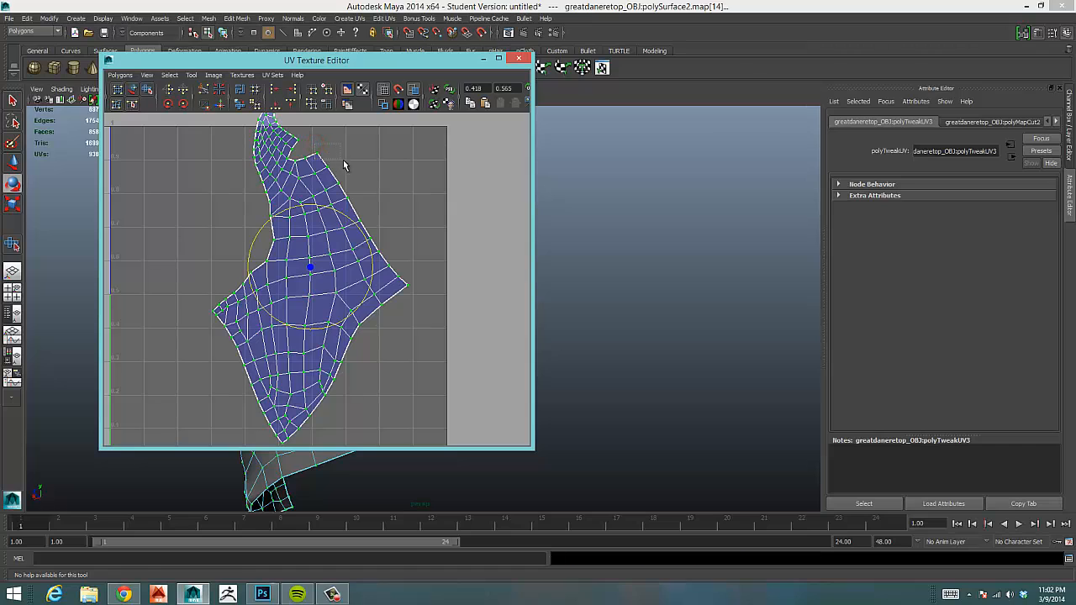
pyautogui.click(316, 154)
pyautogui.press('w')
pyautogui.keyDown('shift'); pyautogui.moveTo(341, 160); pyautogui.dragTo(333, 187); pyautogui.keyUp('shift')
pyautogui.keyDown('shift'); pyautogui.moveTo(363, 188); pyautogui.dragTo(399, 293); pyautogui.keyUp('shift')
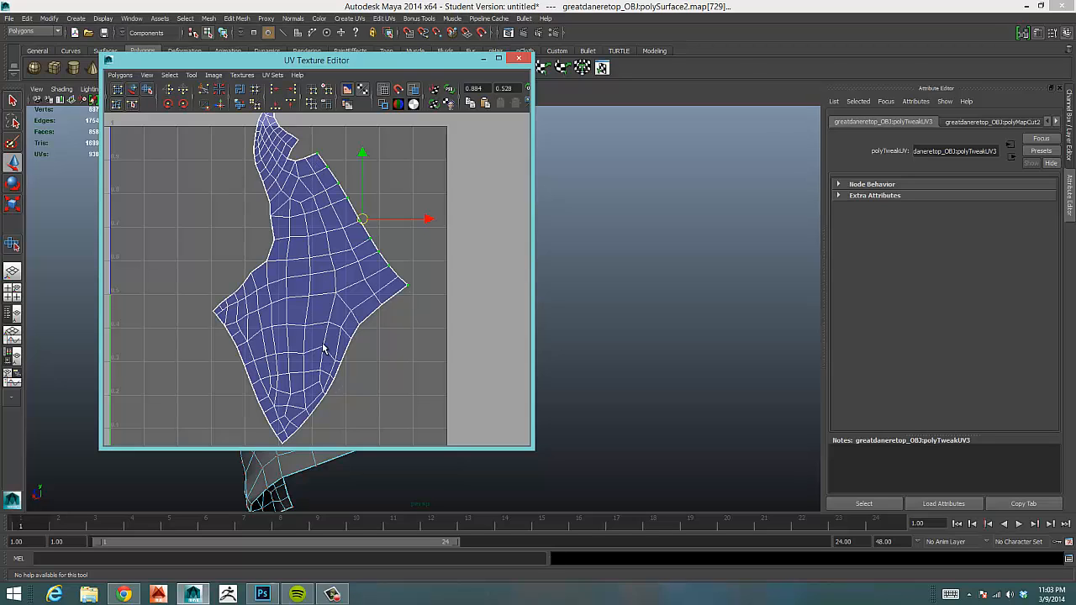
# Try aligning the selected border UVs to their minimum and maximum U values, undoing each alignment
pyautogui.click(276, 90)
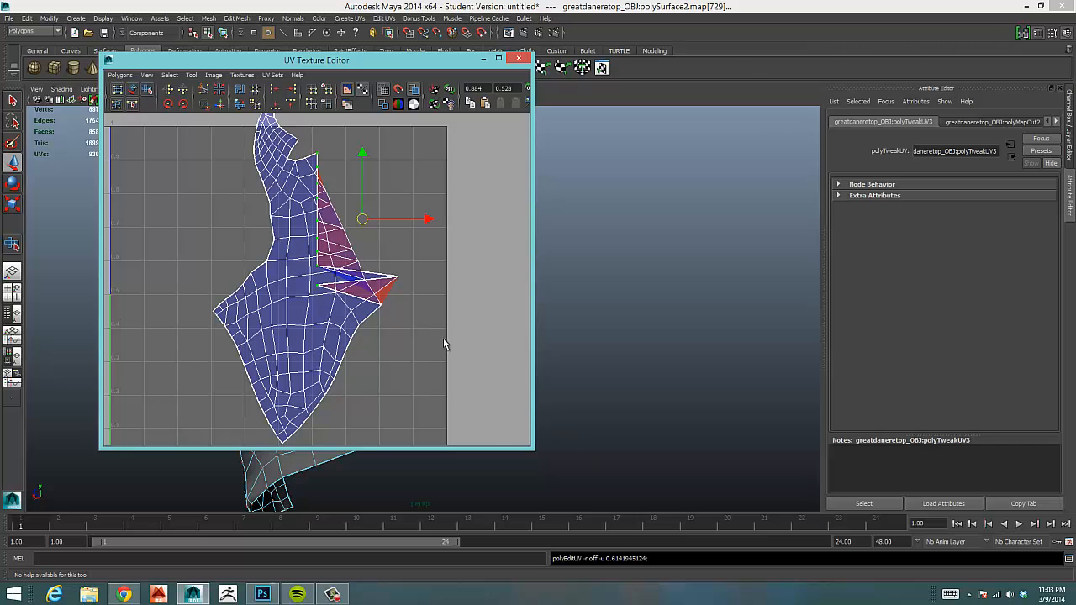
pyautogui.hotkey('ctrl', 'z')
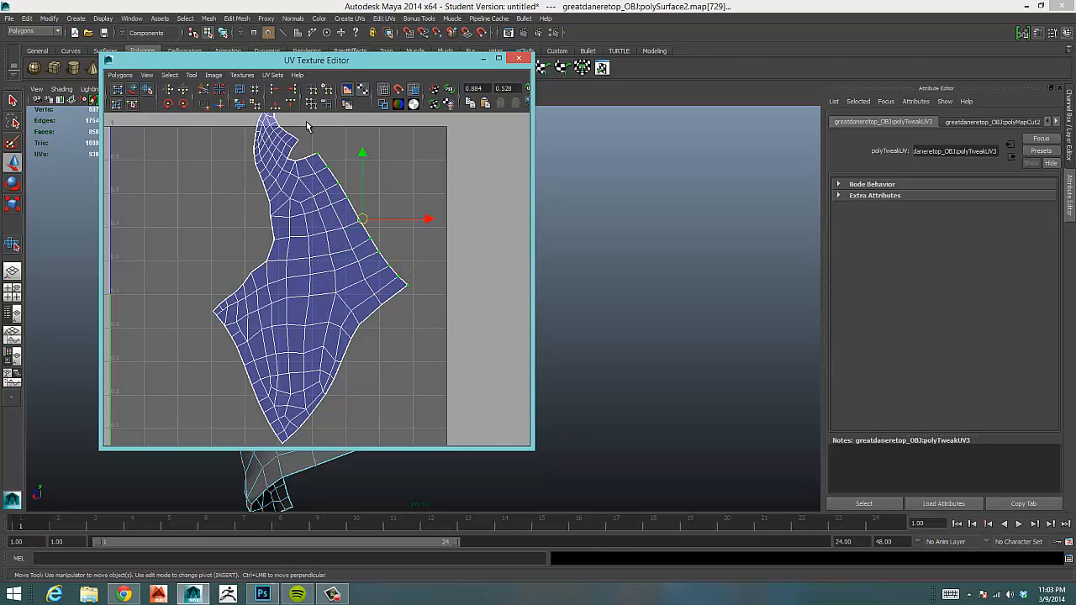
pyautogui.click(276, 90)
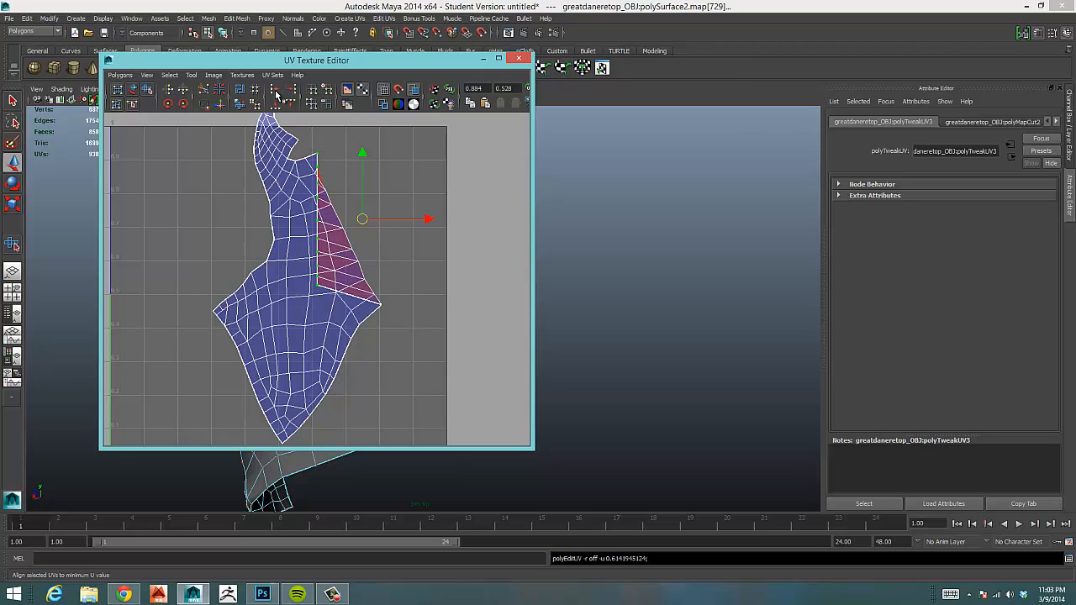
pyautogui.hotkey('ctrl', 'z')
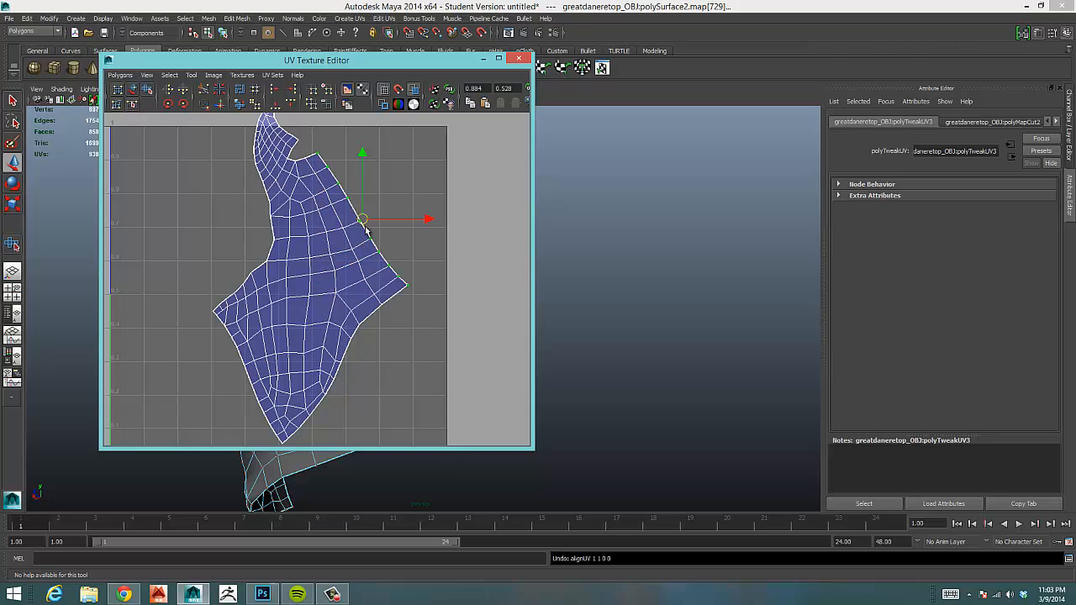
pyautogui.click(289, 89)
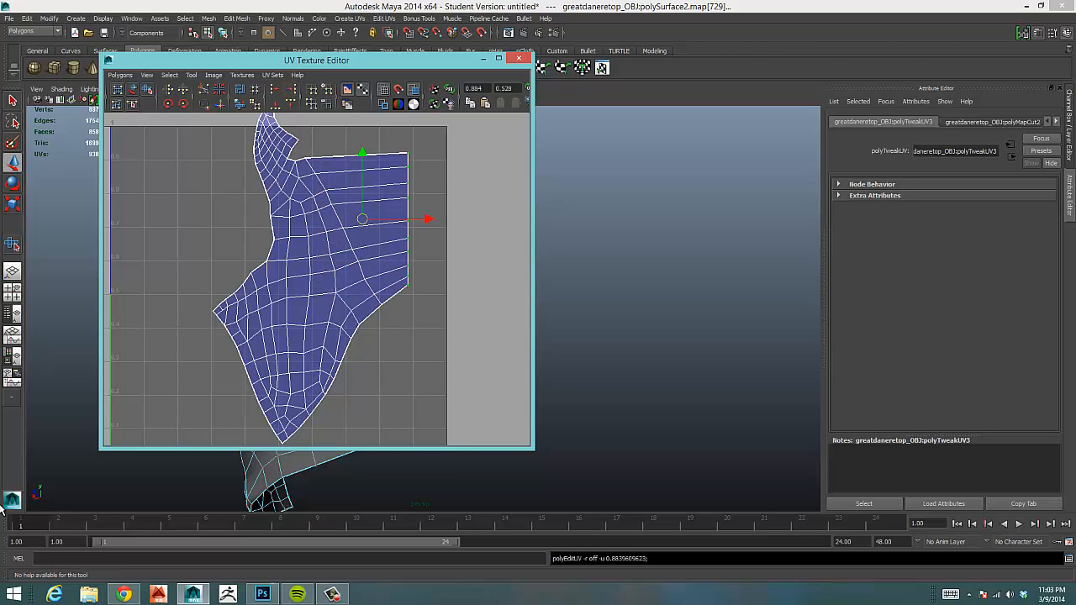
pyautogui.hotkey('ctrl', 'z')
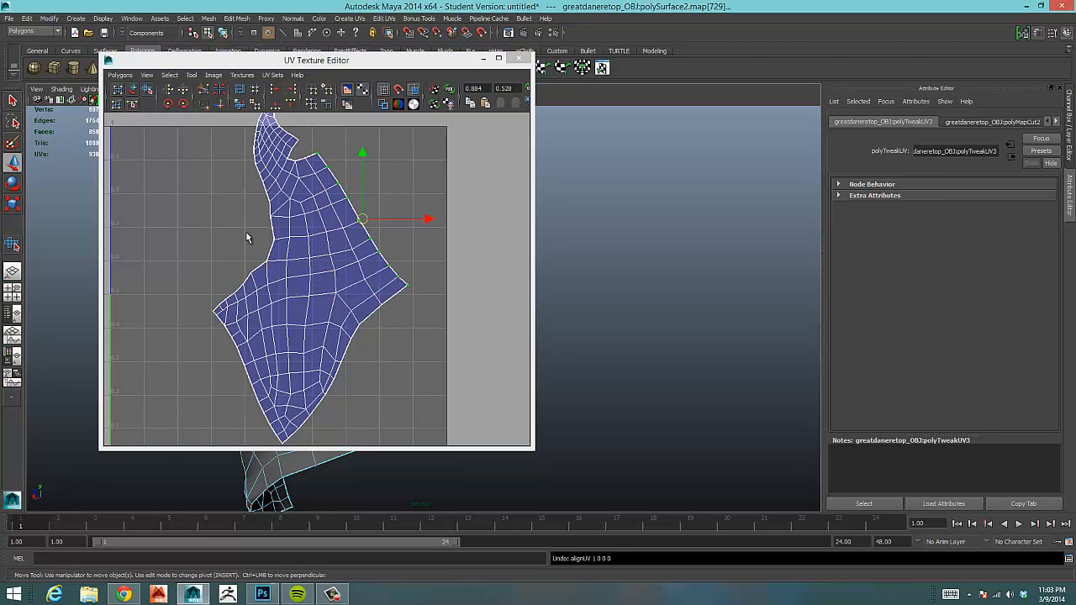
# Try aligning the selected border UVs to their minimum and maximum V values, undoing each alignment
pyautogui.click(276, 103)
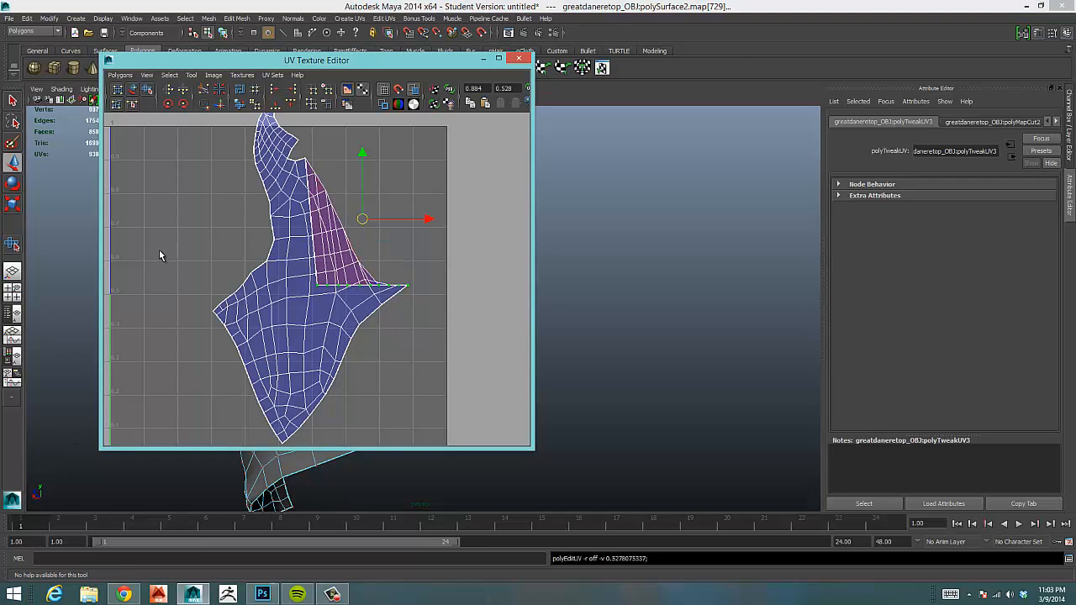
pyautogui.hotkey('ctrl', 'z')
pyautogui.click(289, 103)
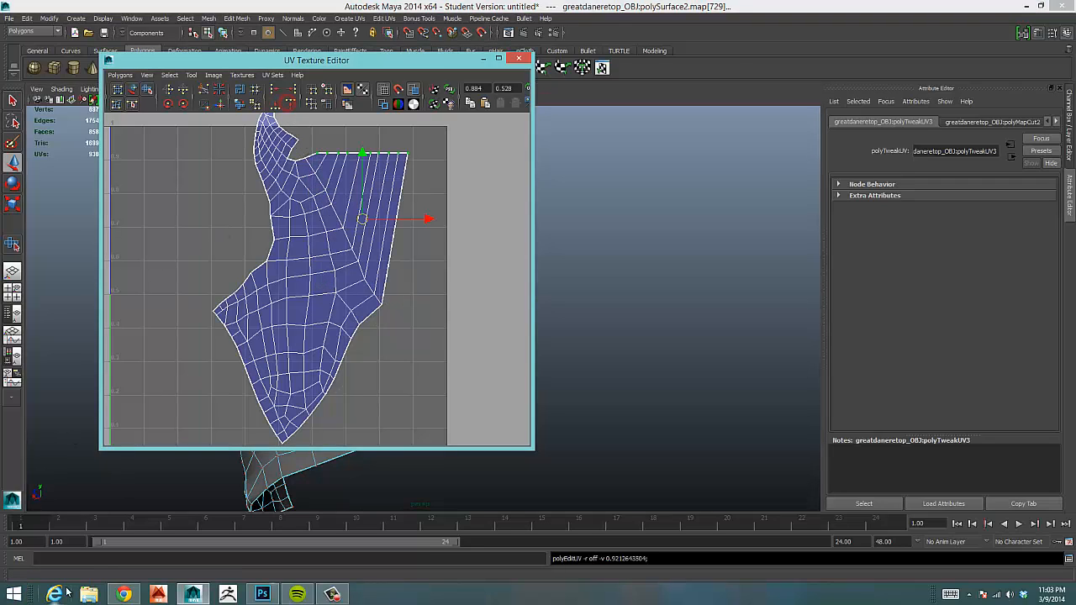
pyautogui.hotkey('ctrl', 'z')
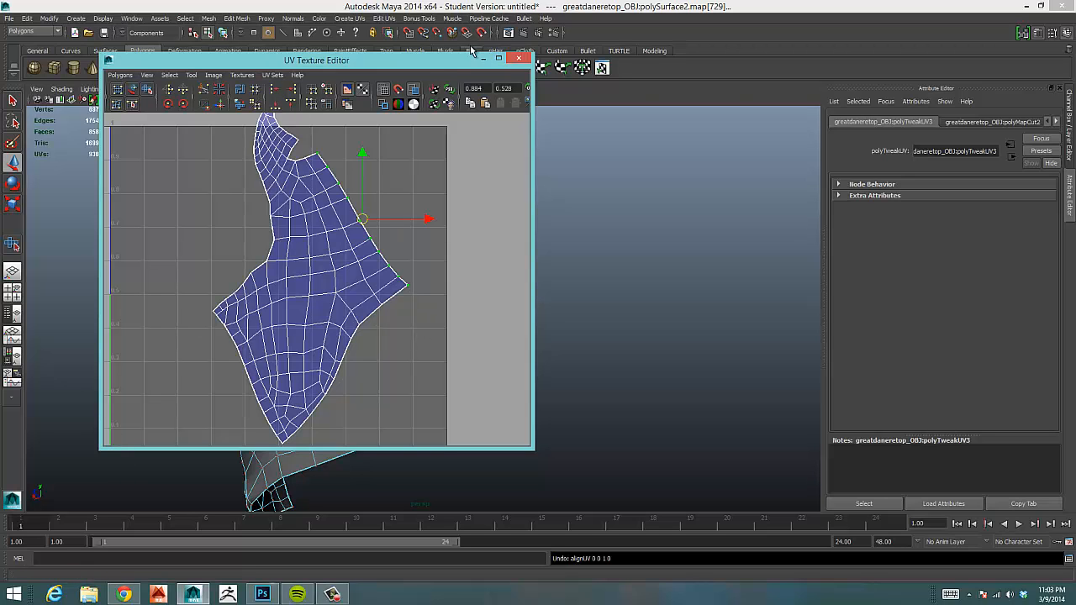
# Switch the dog head from UV selection to object mode and select the whole mesh
pyautogui.moveTo(421, 64); pyautogui.dragTo(655, 51)
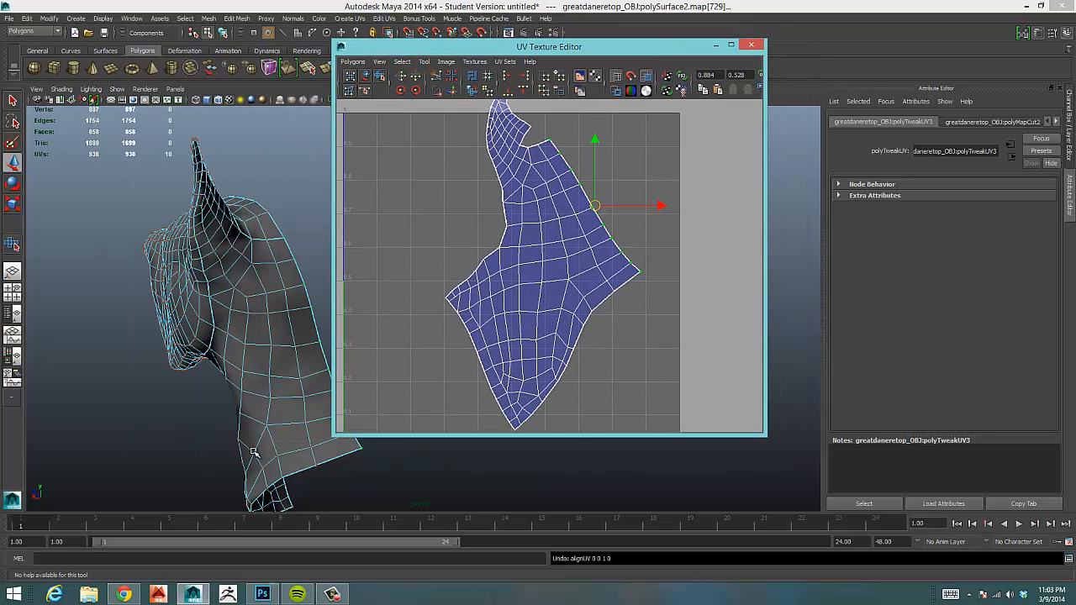
pyautogui.keyDown('alt'); pyautogui.moveTo(254, 452); pyautogui.dragTo(351, 361); pyautogui.keyUp('alt')
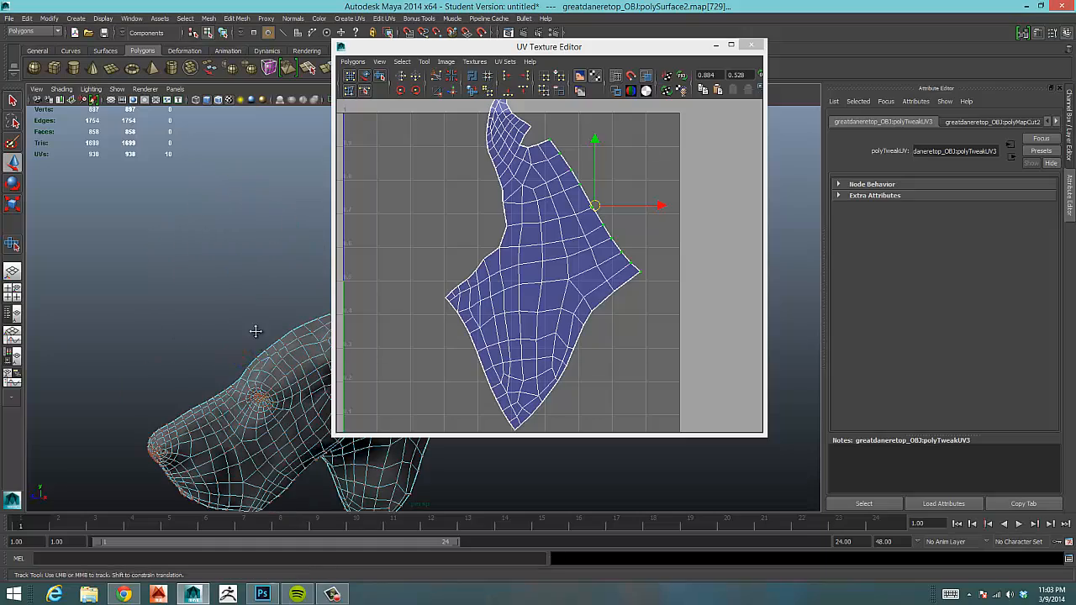
pyautogui.keyDown('alt'); pyautogui.moveTo(255, 332); pyautogui.dragTo(178, 223, button='middle'); pyautogui.keyUp('alt')
pyautogui.keyDown('alt'); pyautogui.moveTo(256, 229); pyautogui.dragTo(236, 238, button='right'); pyautogui.keyUp('alt')
pyautogui.moveTo(660, 51); pyautogui.dragTo(683, 34)
pyautogui.keyDown('alt'); pyautogui.moveTo(301, 280); pyautogui.dragTo(319, 300); pyautogui.keyUp('alt')
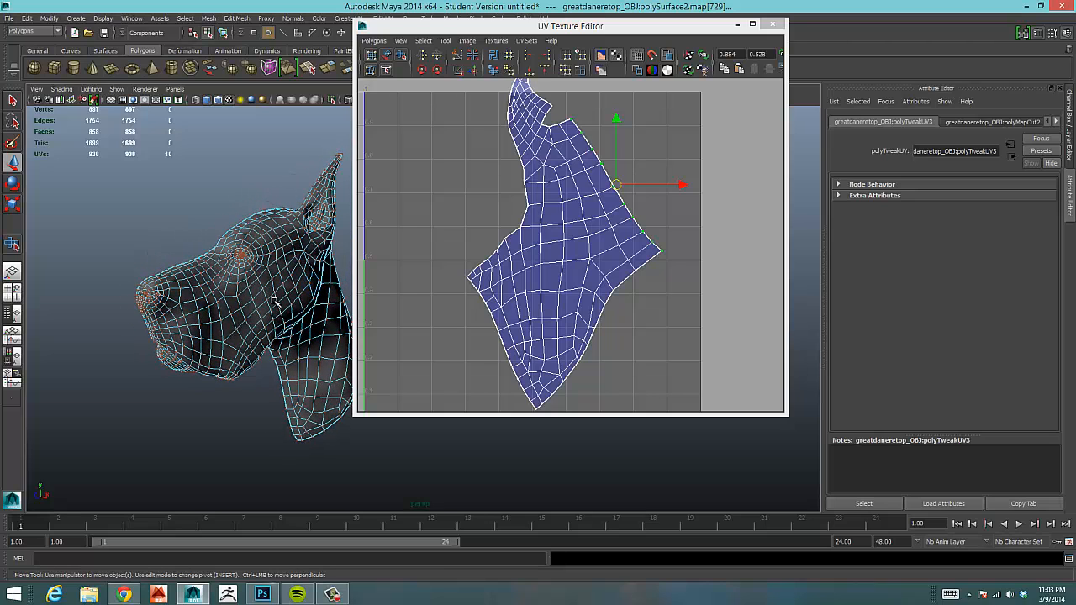
pyautogui.moveTo(275, 300); pyautogui.dragTo(293, 290, button='right')
pyautogui.click(284, 287)
# Look over the head's UV shells once more and close the UV Texture Editor
pyautogui.keyDown('alt'); pyautogui.moveTo(345, 376); pyautogui.dragTo(362, 345, button='right'); pyautogui.keyUp('alt')
pyautogui.keyDown('alt'); pyautogui.moveTo(238, 351); pyautogui.dragTo(353, 345, button='right'); pyautogui.keyUp('alt')
pyautogui.keyDown('alt'); pyautogui.moveTo(618, 200); pyautogui.dragTo(365, 250, button='right'); pyautogui.keyUp('alt')
pyautogui.keyDown('alt'); pyautogui.moveTo(515, 229); pyautogui.dragTo(454, 249, button='right'); pyautogui.keyUp('alt')
pyautogui.keyDown('alt'); pyautogui.moveTo(541, 273); pyautogui.dragTo(553, 251, button='middle'); pyautogui.keyUp('alt')
pyautogui.moveTo(672, 29); pyautogui.dragTo(584, 64)
pyautogui.click(697, 56)
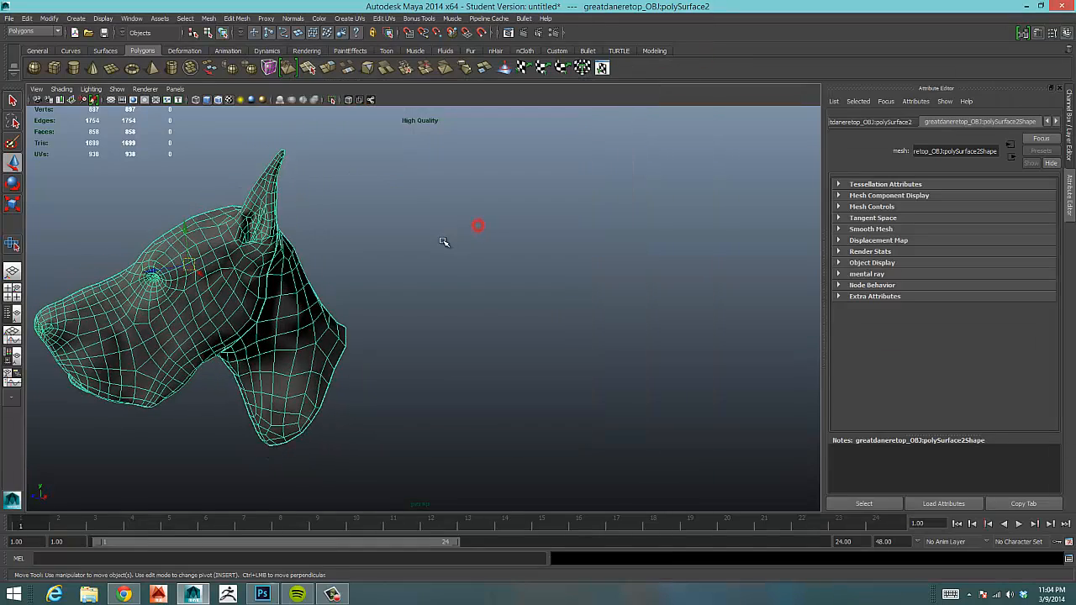
# Hide layer2 with the dog head and show layer3 with the coiled tube model
pyautogui.keyDown('alt'); pyautogui.moveTo(444, 238); pyautogui.dragTo(580, 238); pyautogui.keyUp('alt')
pyautogui.click(1071, 124)
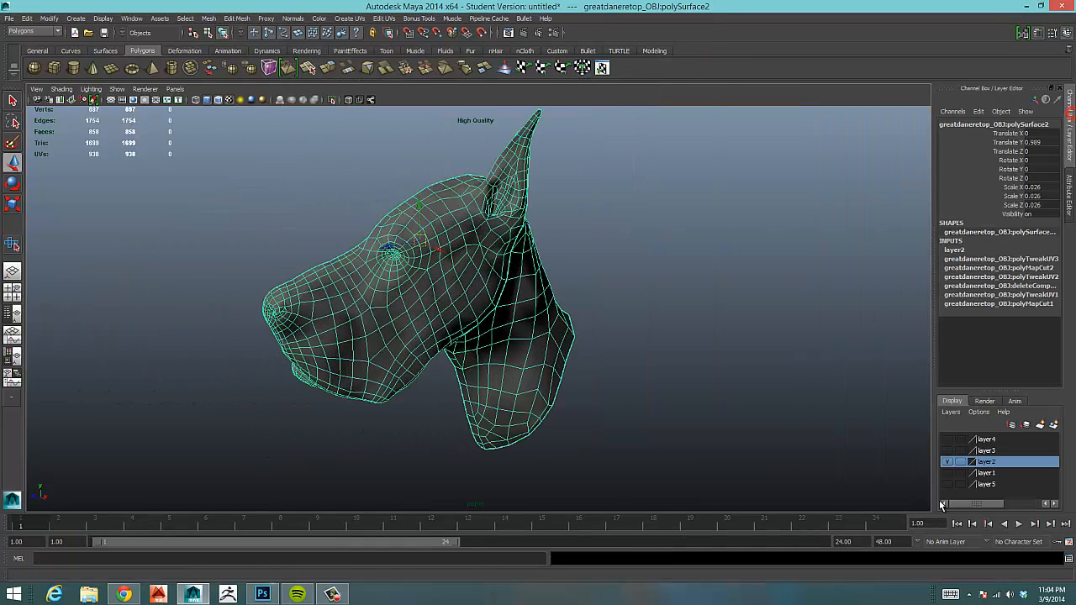
pyautogui.click(948, 463)
pyautogui.click(948, 450)
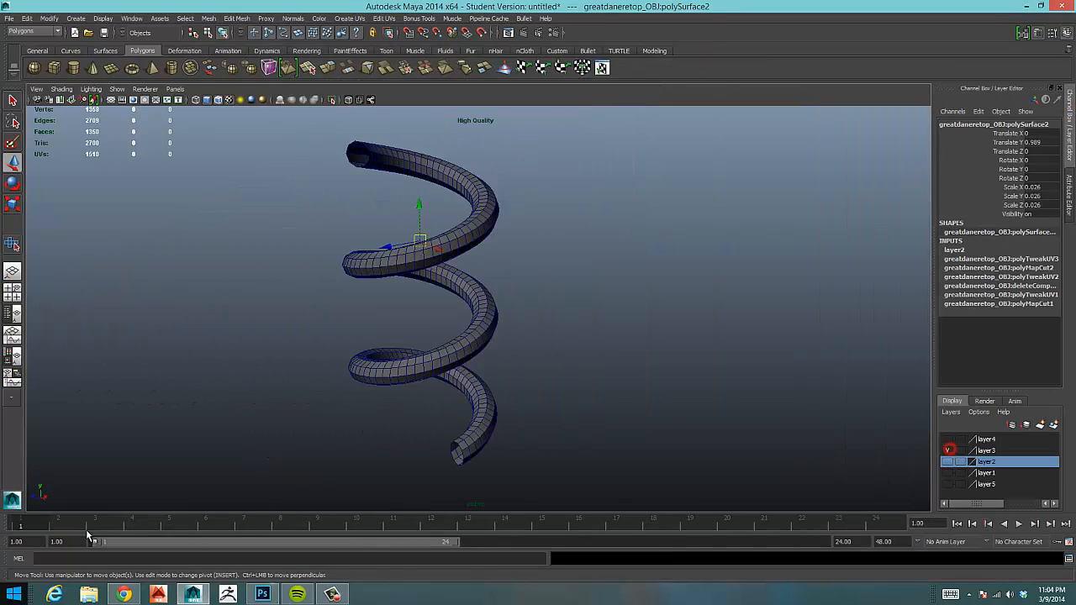
pyautogui.keyDown('alt'); pyautogui.moveTo(225, 379); pyautogui.dragTo(245, 384); pyautogui.keyUp('alt')
pyautogui.keyDown('alt'); pyautogui.moveTo(493, 370); pyautogui.dragTo(417, 365, button='right'); pyautogui.keyUp('alt')
pyautogui.keyDown('alt'); pyautogui.moveTo(389, 370); pyautogui.dragTo(358, 371); pyautogui.keyUp('alt')
pyautogui.keyDown('alt'); pyautogui.moveTo(309, 374); pyautogui.dragTo(409, 373, button='right'); pyautogui.keyUp('alt')
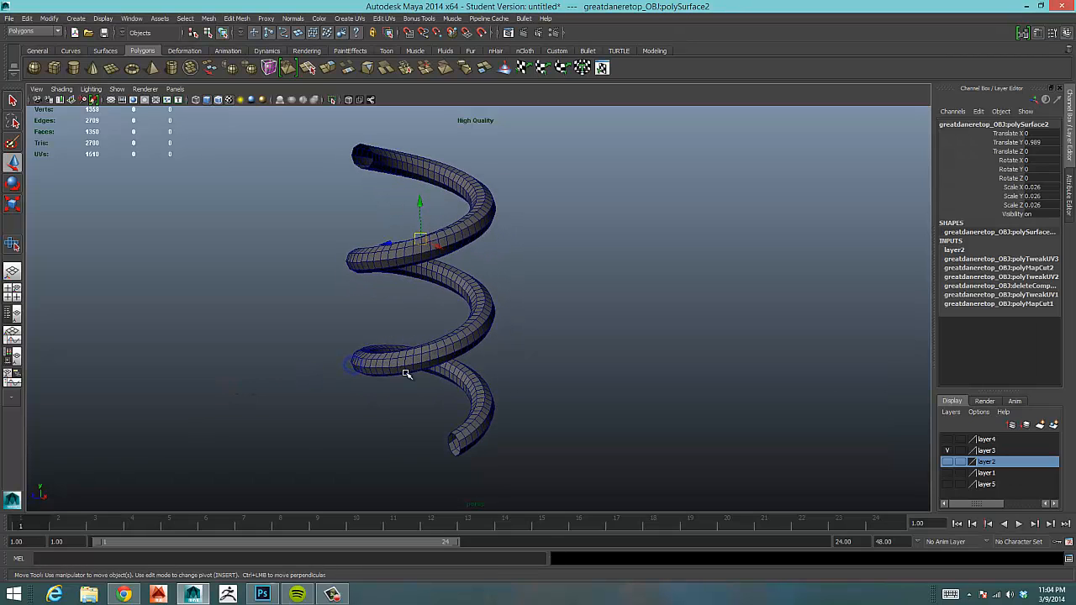
pyautogui.click(326, 600)
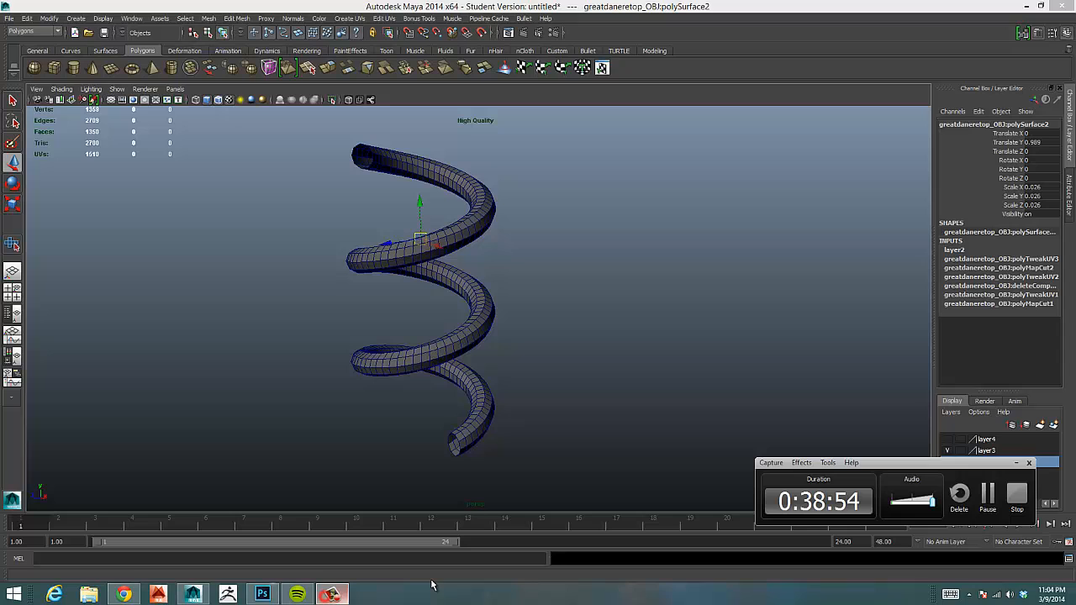
pyautogui.click(994, 490)
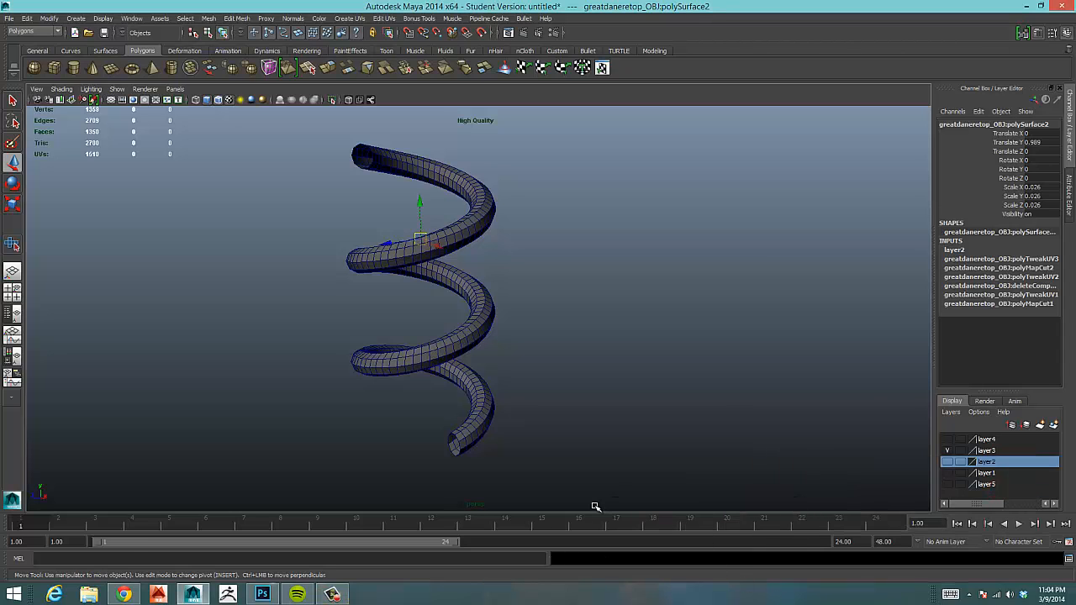
pyautogui.keyDown('alt'); pyautogui.moveTo(492, 277); pyautogui.dragTo(477, 298); pyautogui.keyUp('alt')
pyautogui.keyDown('alt'); pyautogui.moveTo(544, 331); pyautogui.dragTo(404, 158); pyautogui.keyUp('alt')
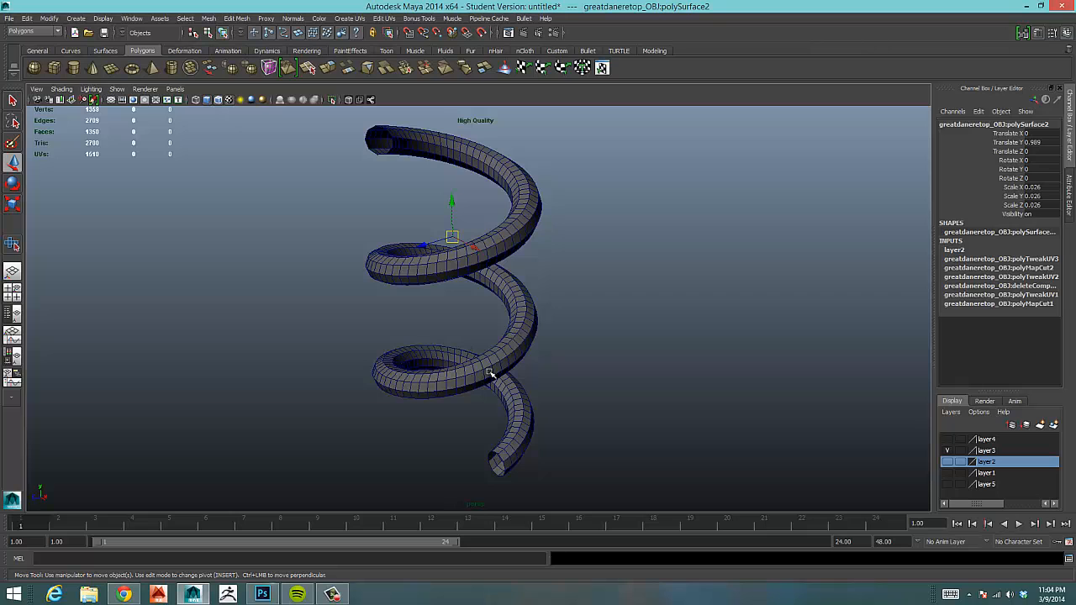
pyautogui.keyDown('alt'); pyautogui.moveTo(306, 400); pyautogui.dragTo(440, 375); pyautogui.keyUp('alt')
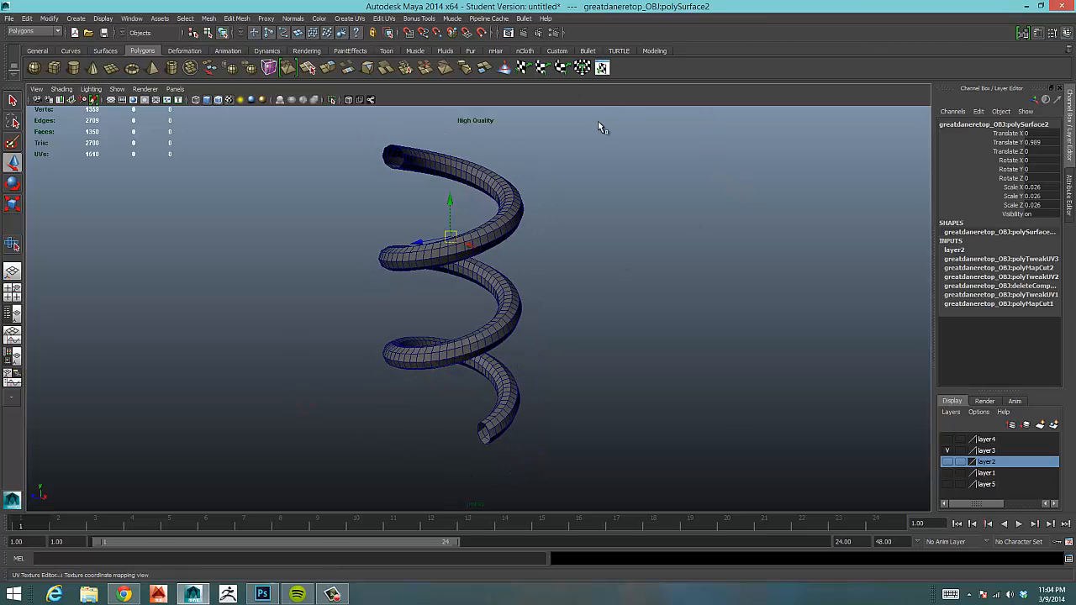
# Select the coiled tube and open the UV Texture Editor beside it
pyautogui.click(527, 197)
pyautogui.click(523, 191)
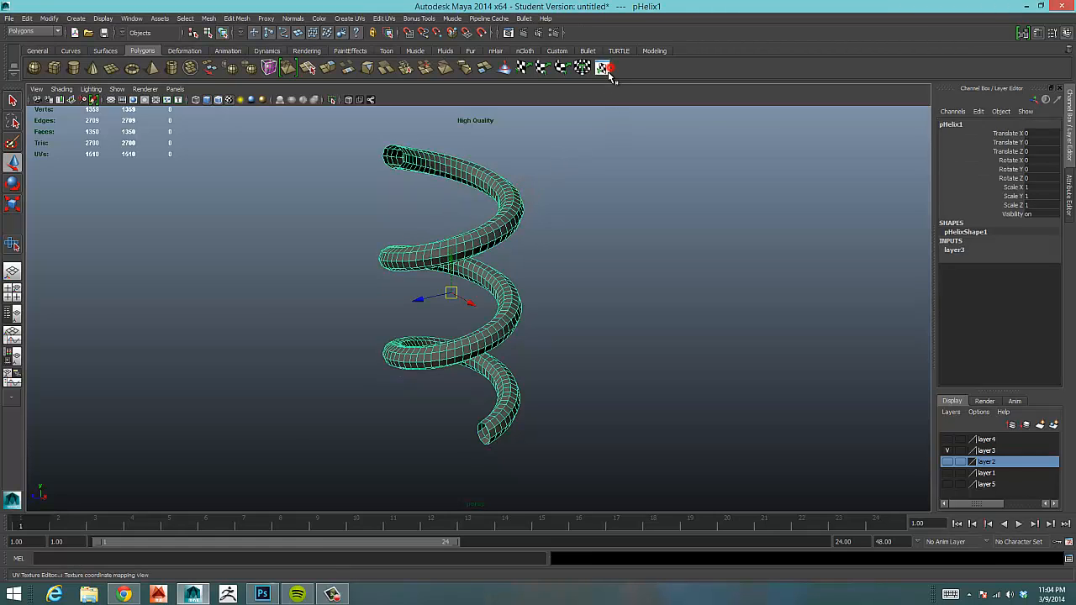
pyautogui.click(602, 68)
pyautogui.moveTo(566, 55); pyautogui.dragTo(709, 57)
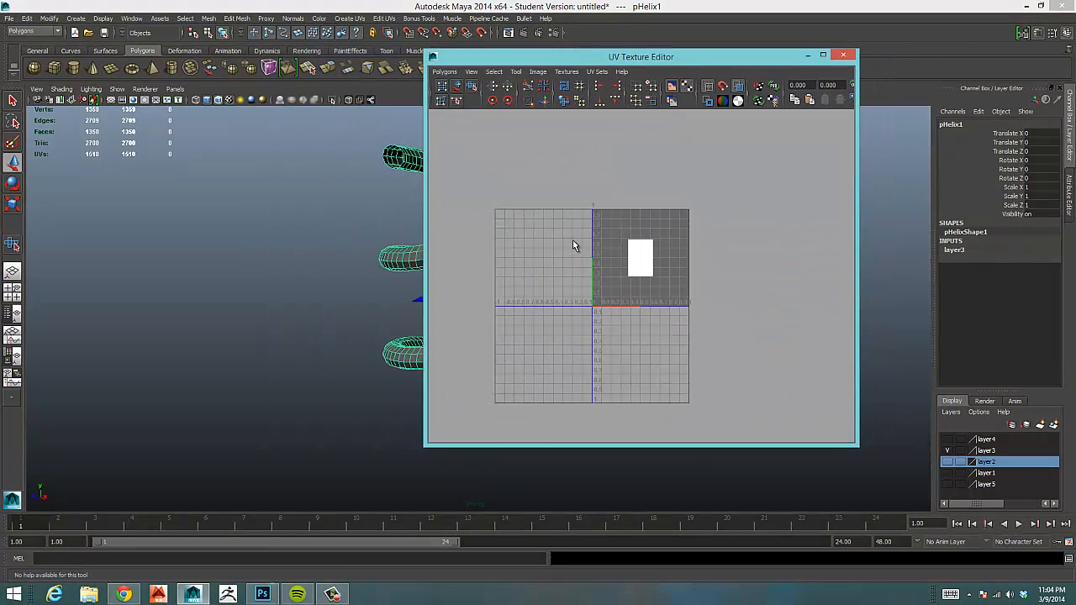
# Examine the coil's default UV shell up close with the coiled model visible beside it
pyautogui.keyDown('alt'); pyautogui.moveTo(576, 238); pyautogui.dragTo(685, 305, button='right'); pyautogui.keyUp('alt')
pyautogui.keyDown('alt'); pyautogui.moveTo(555, 274); pyautogui.dragTo(757, 239, button='right'); pyautogui.keyUp('alt')
pyautogui.keyDown('alt'); pyautogui.moveTo(689, 250); pyautogui.dragTo(658, 361, button='middle'); pyautogui.keyUp('alt')
pyautogui.keyDown('alt'); pyautogui.moveTo(543, 327); pyautogui.dragTo(685, 300, button='right'); pyautogui.keyUp('alt')
pyautogui.keyDown('alt'); pyautogui.moveTo(685, 300); pyautogui.dragTo(686, 293, button='middle'); pyautogui.keyUp('alt')
pyautogui.keyDown('alt'); pyautogui.moveTo(605, 297); pyautogui.dragTo(574, 290, button='right'); pyautogui.keyUp('alt')
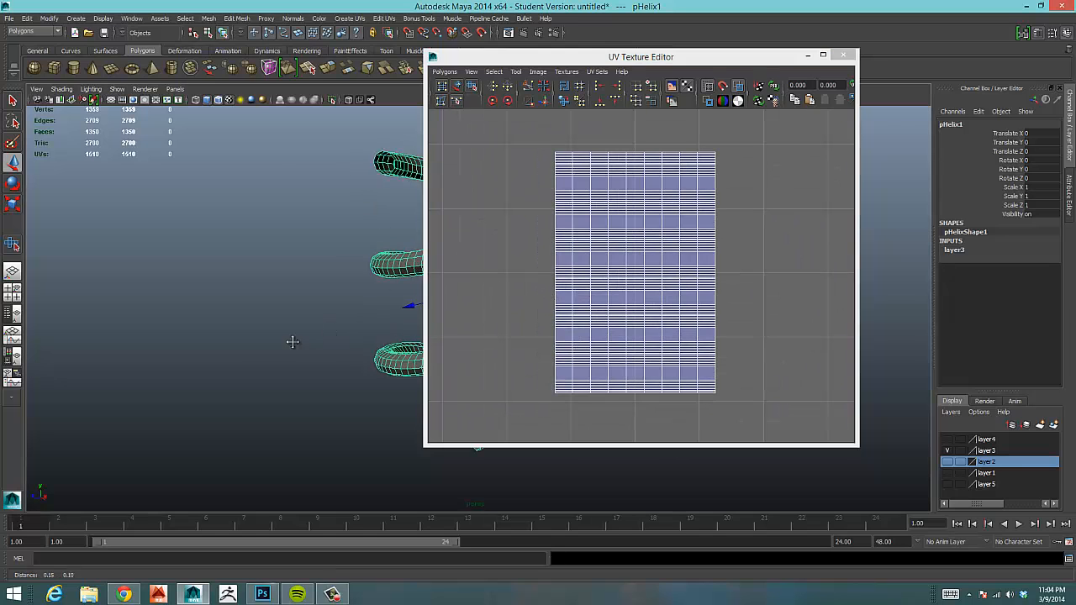
pyautogui.keyDown('alt'); pyautogui.moveTo(288, 338); pyautogui.dragTo(201, 347, button='middle'); pyautogui.keyUp('alt')
pyautogui.keyDown('alt'); pyautogui.moveTo(299, 349); pyautogui.dragTo(370, 303, button='middle'); pyautogui.keyUp('alt')
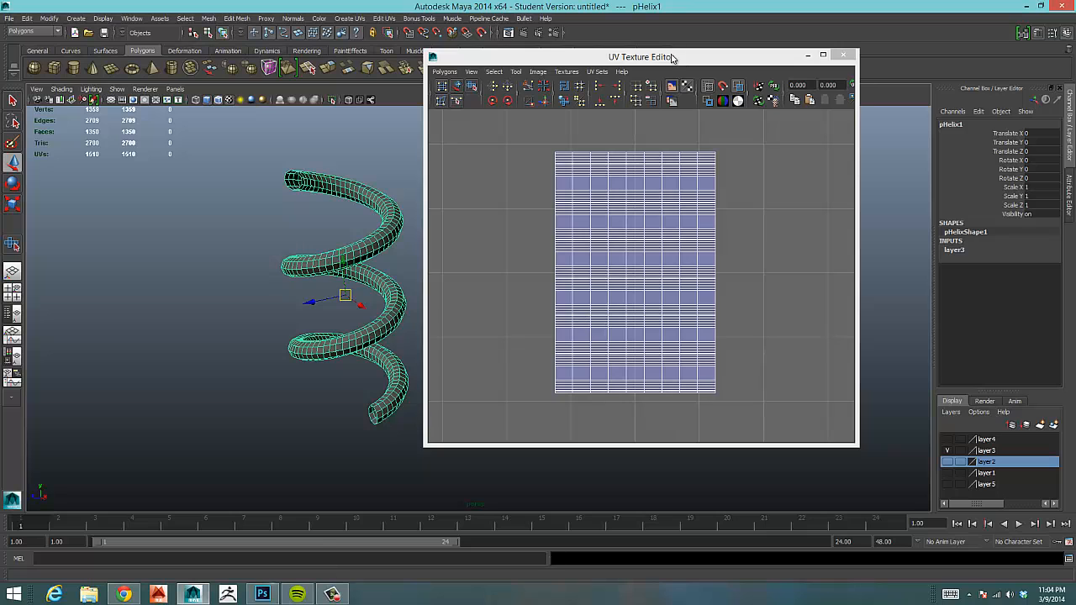
pyautogui.moveTo(500, 61); pyautogui.dragTo(507, 100)
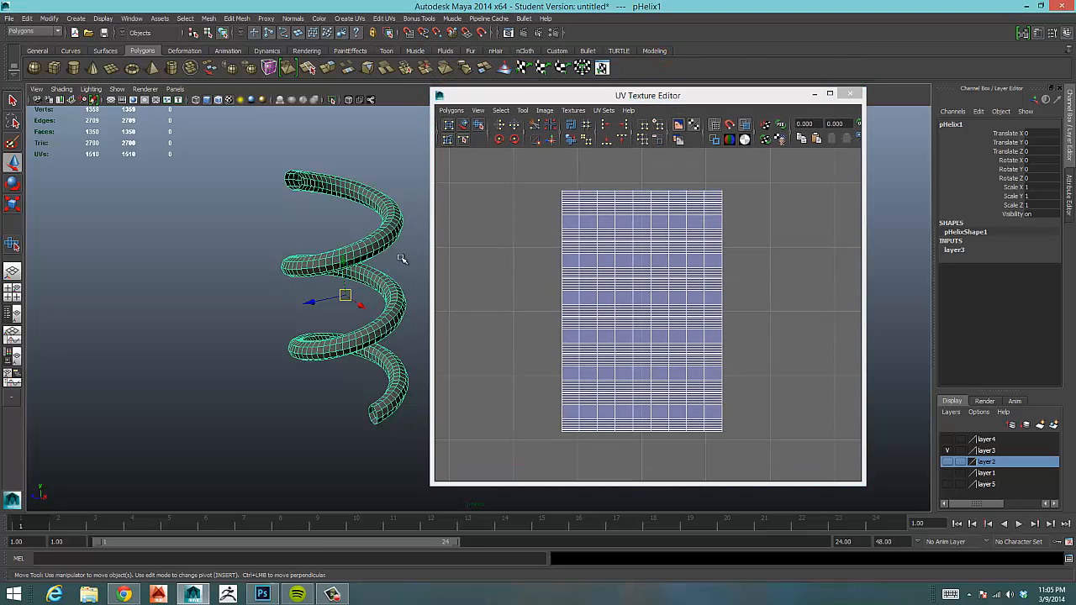
# Try automatic mapping on the coiled tube and check the resulting UV shells
pyautogui.click(582, 67)
pyautogui.scroll(-5, 622, 314)
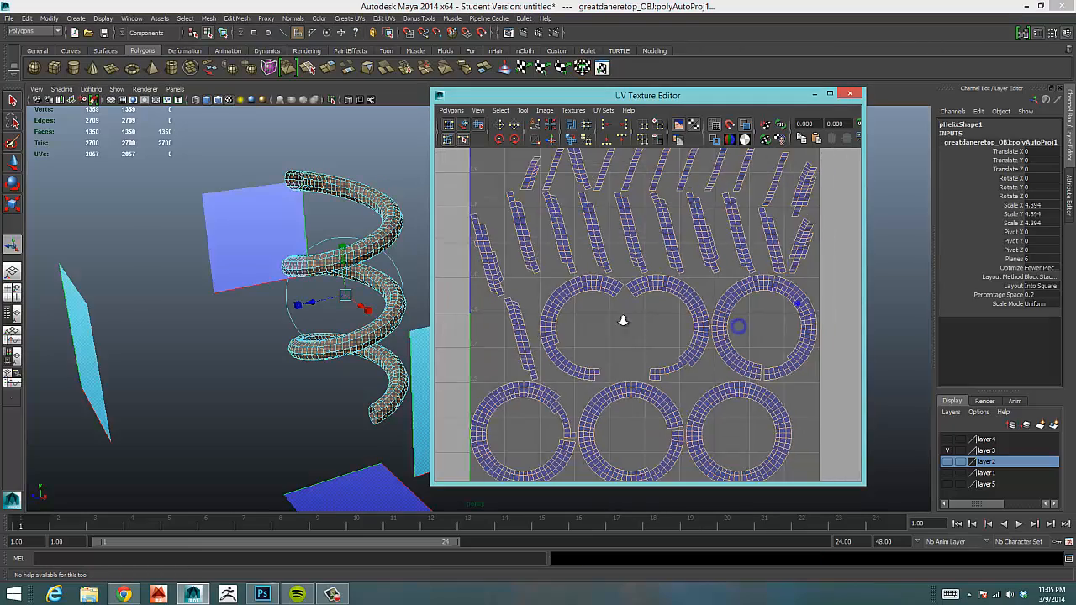
pyautogui.scroll(2, 704, 313)
pyautogui.scroll(-2, 705, 313)
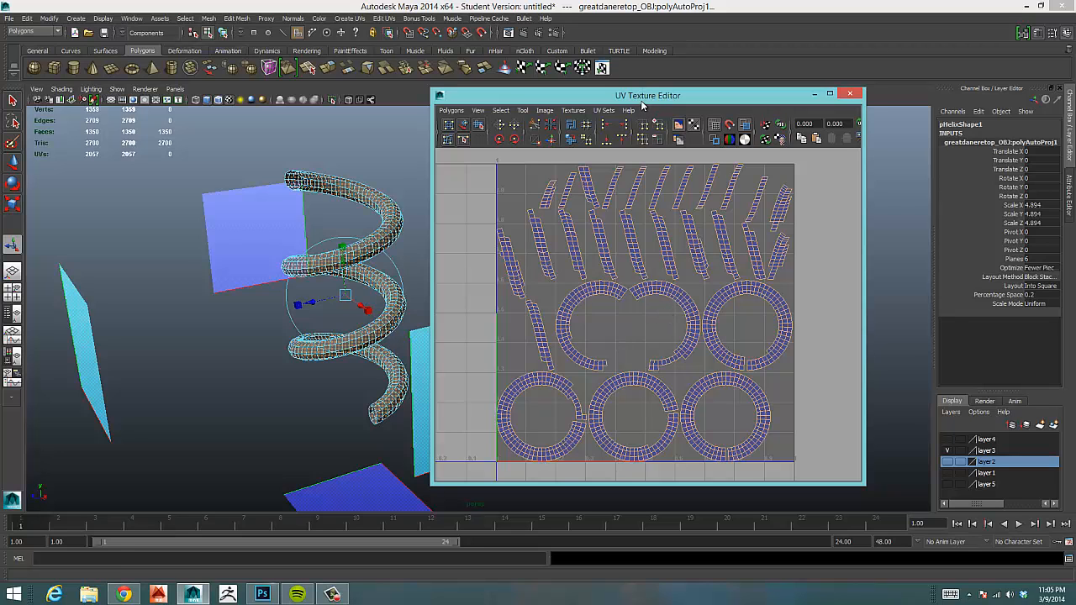
pyautogui.moveTo(644, 96); pyautogui.dragTo(619, 132)
# Try spherical mapping on the coiled tube and check the whole UV layout
pyautogui.click(563, 69)
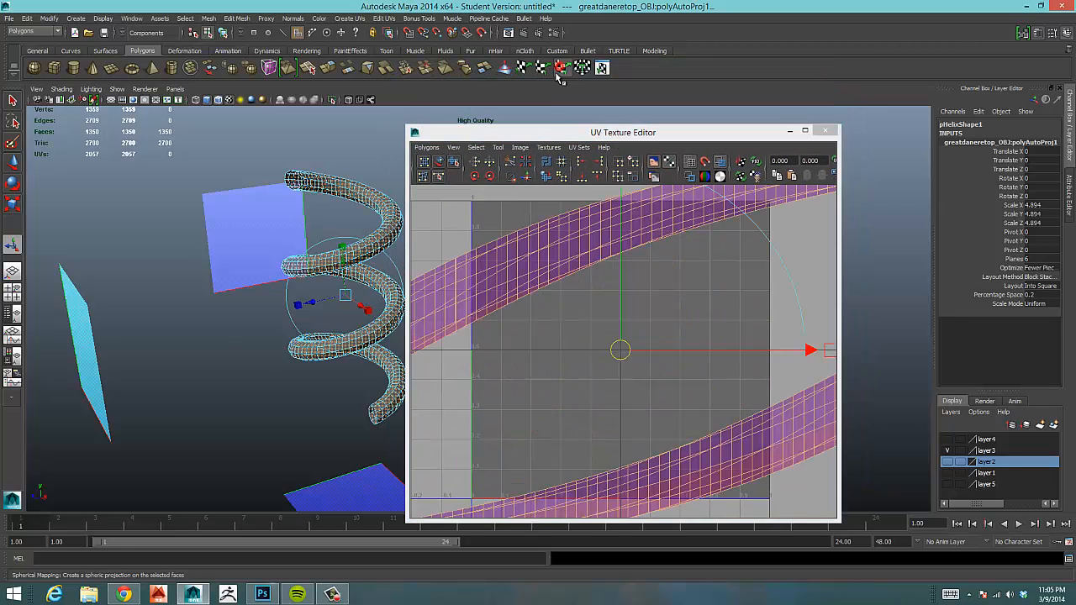
pyautogui.scroll(-2, 468, 415)
pyautogui.scroll(-4, 468, 415)
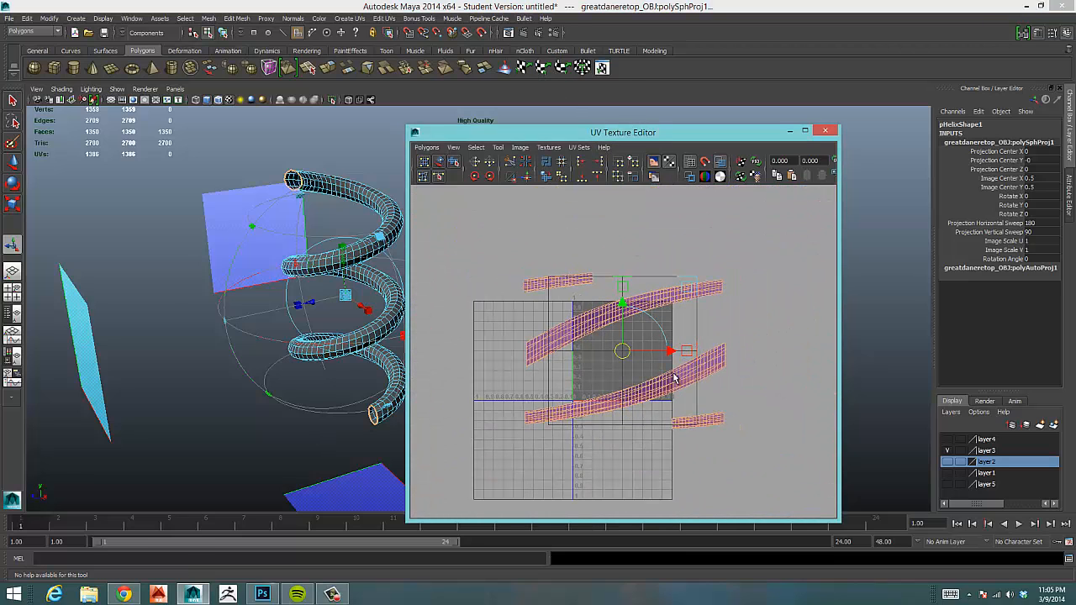
# Apply cylindrical mapping and then planar mapping to the coiled tube to compare their UV layouts
pyautogui.click(543, 69)
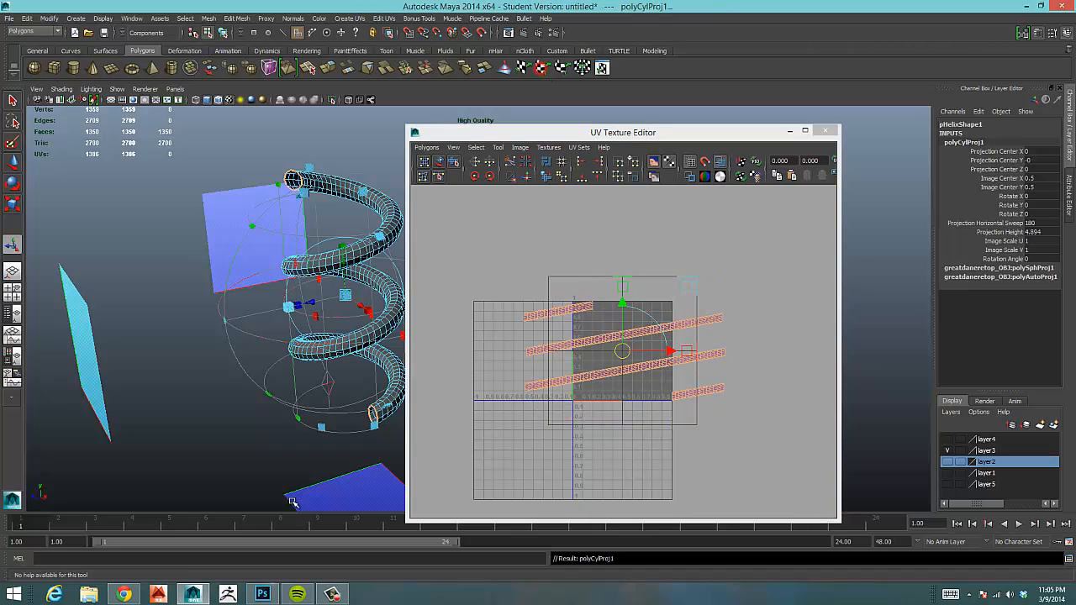
pyautogui.click(523, 67)
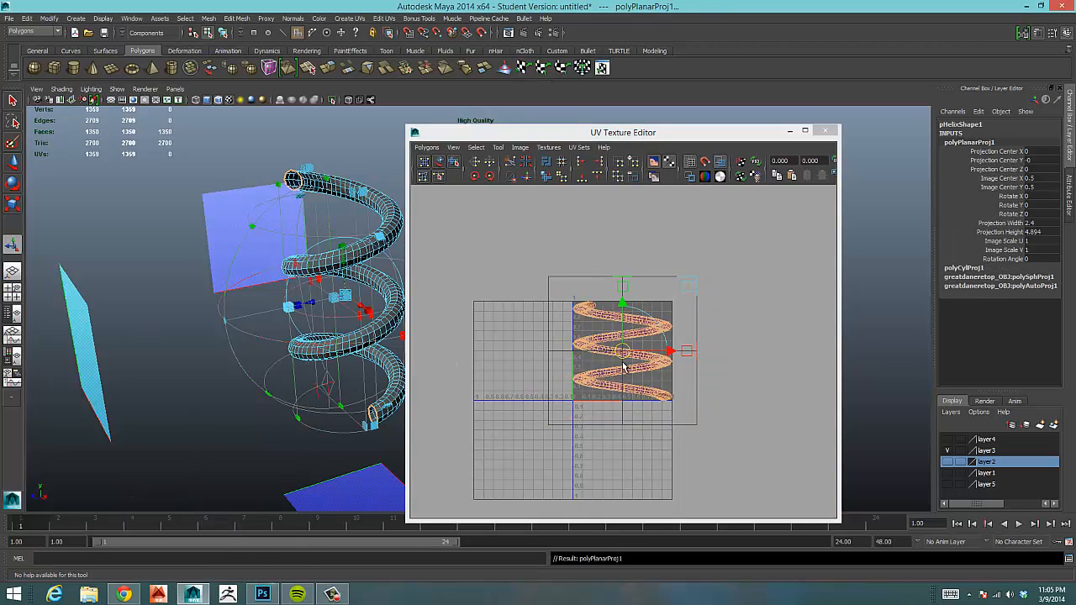
pyautogui.scroll(5, 242, 356)
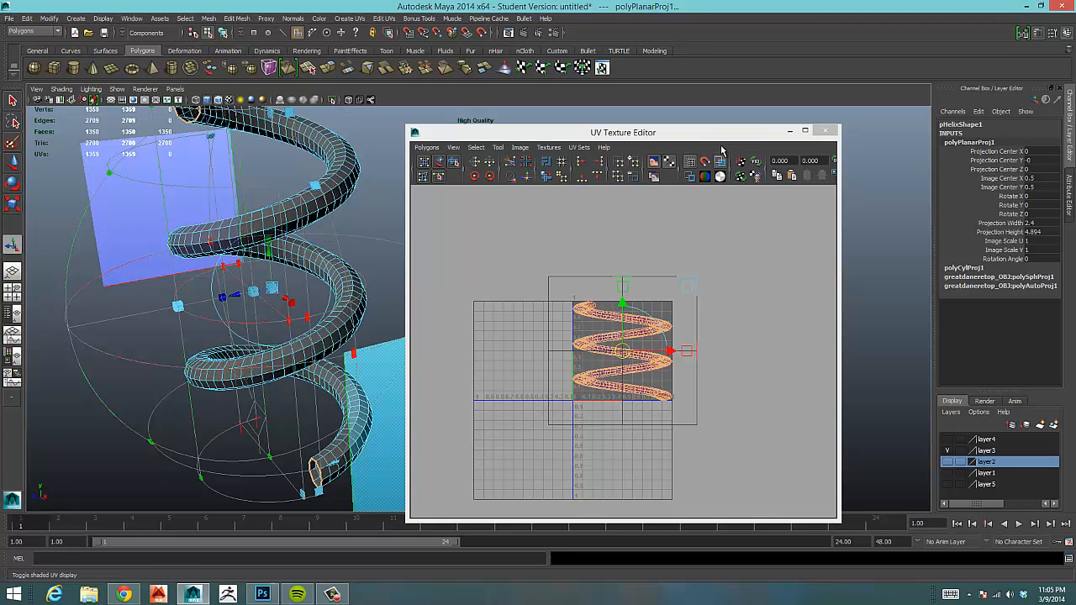
# Examine the coil and its projection manipulators from several angles alongside the planar UV layout
pyautogui.moveTo(728, 132); pyautogui.dragTo(785, 65)
pyautogui.keyDown('alt'); pyautogui.moveTo(266, 337); pyautogui.dragTo(296, 307); pyautogui.keyUp('alt')
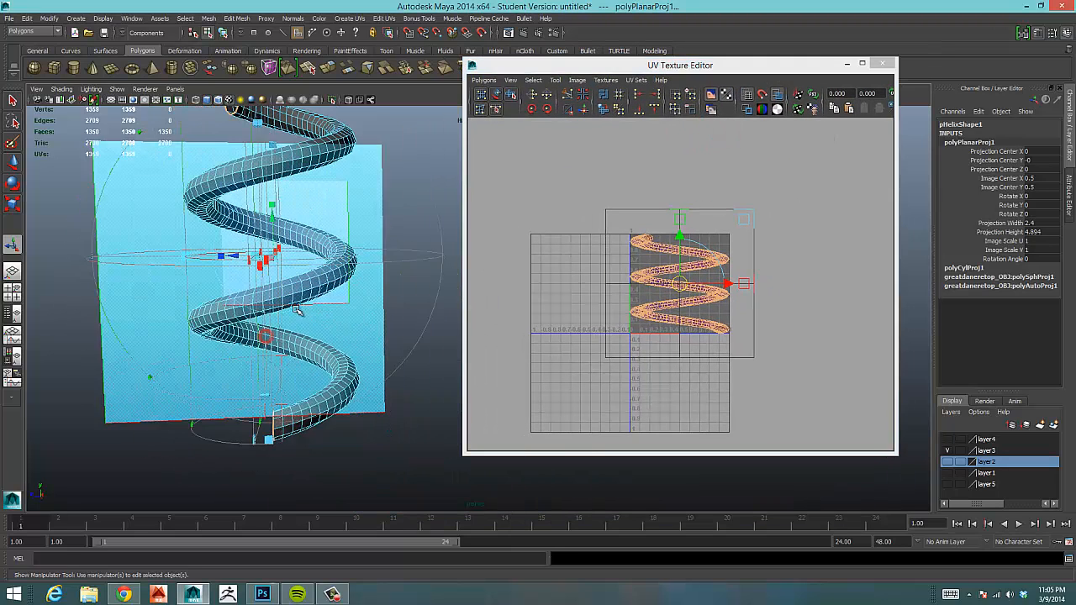
pyautogui.keyDown('alt'); pyautogui.moveTo(296, 307); pyautogui.dragTo(224, 310, button='right'); pyautogui.keyUp('alt')
pyautogui.keyDown('alt'); pyautogui.moveTo(224, 310); pyautogui.dragTo(319, 305); pyautogui.keyUp('alt')
pyautogui.keyDown('alt'); pyautogui.moveTo(320, 305); pyautogui.dragTo(294, 303, button='right'); pyautogui.keyUp('alt')
pyautogui.keyDown('alt'); pyautogui.moveTo(293, 303); pyautogui.dragTo(306, 315); pyautogui.keyUp('alt')
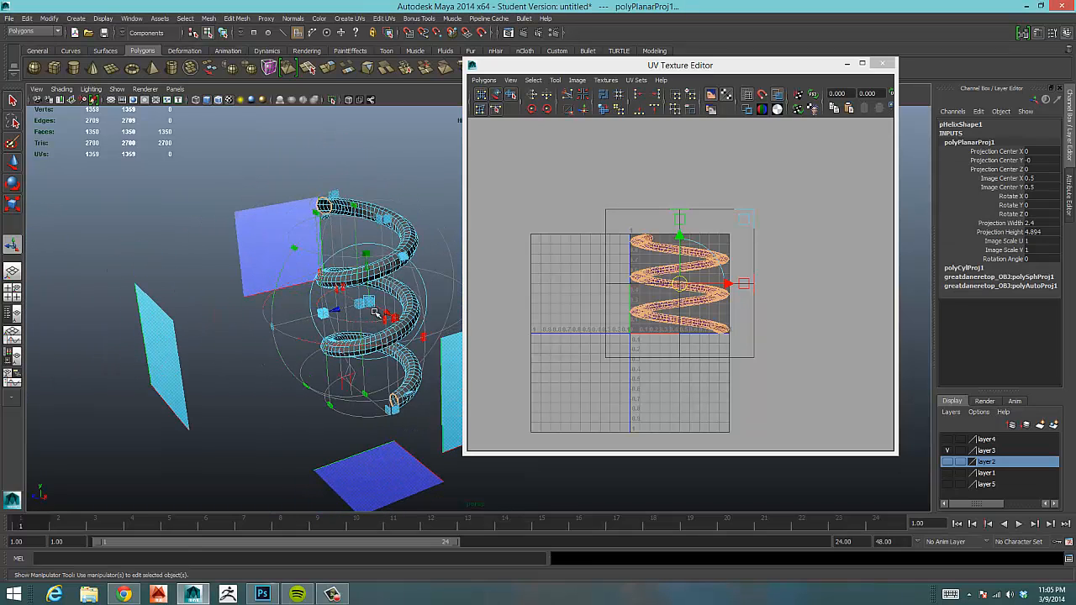
pyautogui.keyDown('alt'); pyautogui.moveTo(382, 313); pyautogui.dragTo(374, 338, button='middle'); pyautogui.keyUp('alt')
pyautogui.keyDown('alt'); pyautogui.moveTo(374, 338); pyautogui.dragTo(326, 368, button='right'); pyautogui.keyUp('alt')
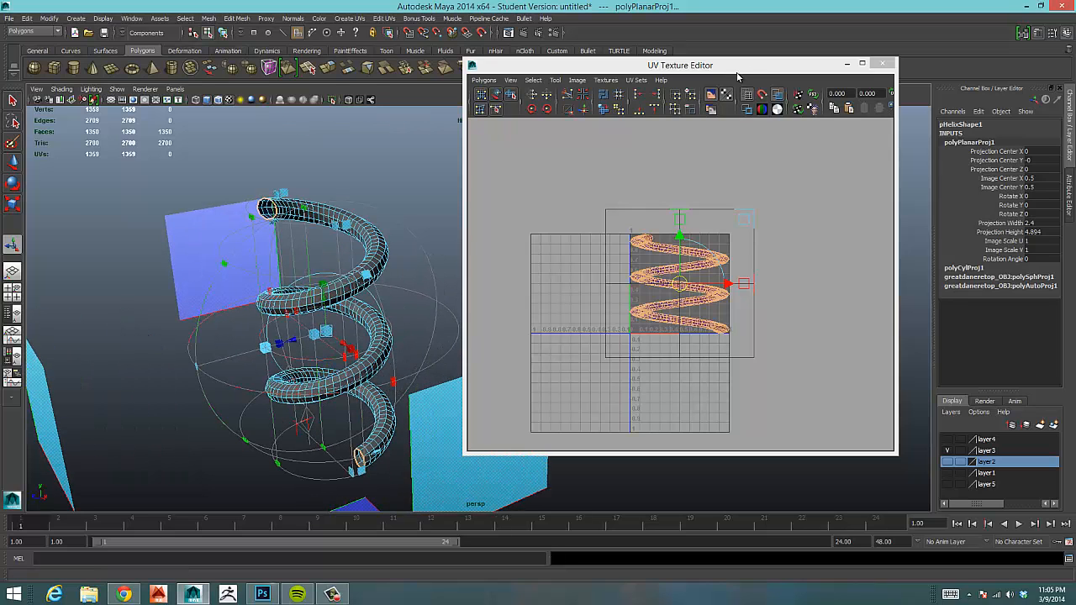
# Close the UV Texture Editor, return to object mode and frame the selected coiled tube
pyautogui.click(881, 63)
pyautogui.click(500, 325)
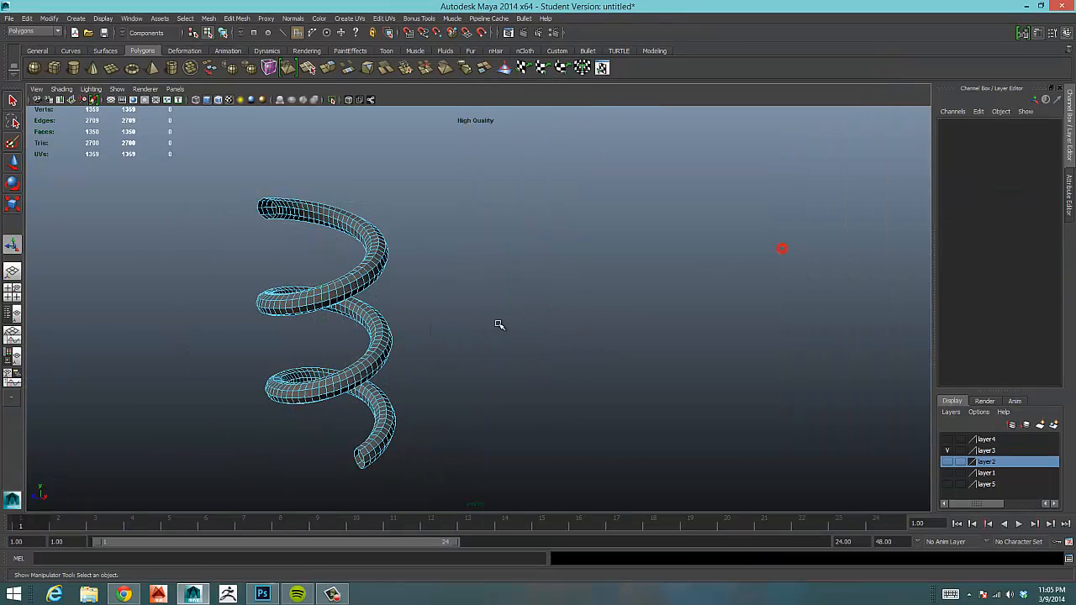
pyautogui.press('F8')
pyautogui.click(372, 253)
pyautogui.press('f')
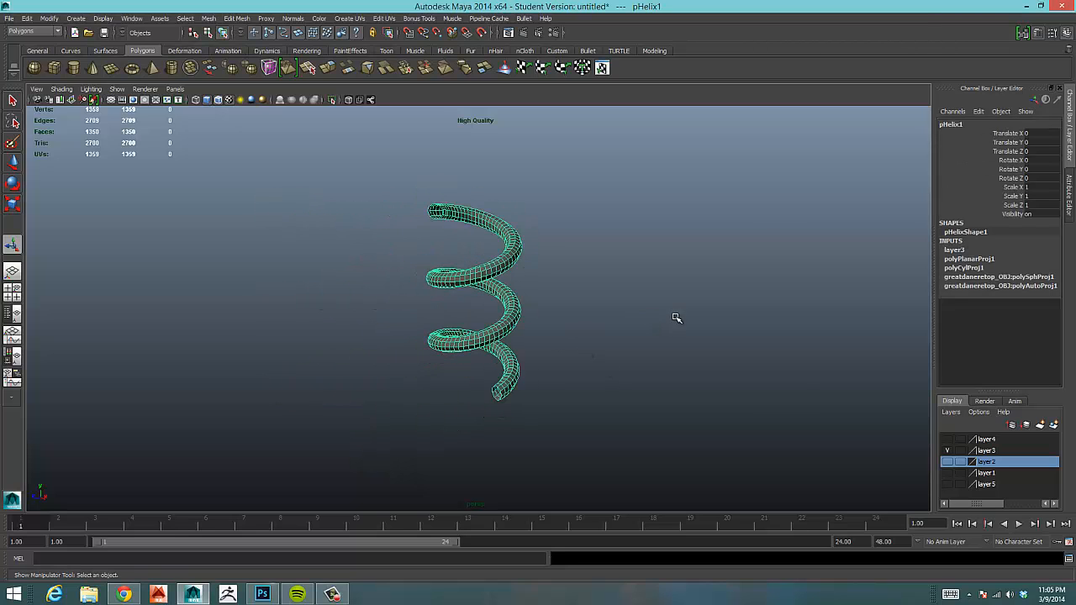
pyautogui.keyDown('alt'); pyautogui.moveTo(598, 358); pyautogui.dragTo(644, 305, button='right'); pyautogui.keyUp('alt')
pyautogui.keyDown('alt'); pyautogui.moveTo(663, 303); pyautogui.dragTo(661, 307, button='middle'); pyautogui.keyUp('alt')
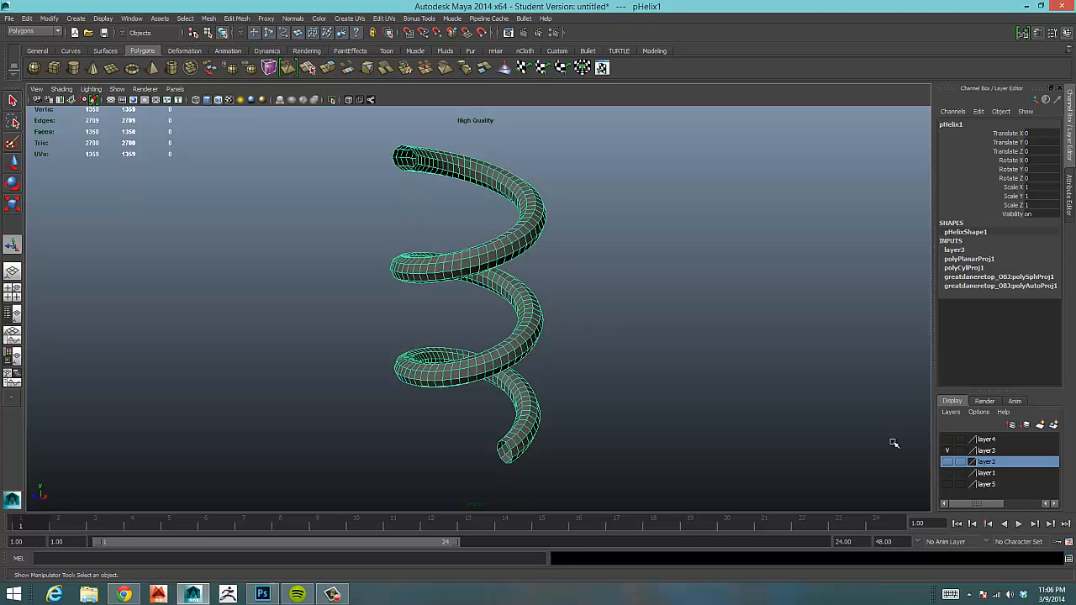
# Hide layer3, show layer4 and select its tall straight cylinder
pyautogui.click(947, 450)
pyautogui.click(948, 439)
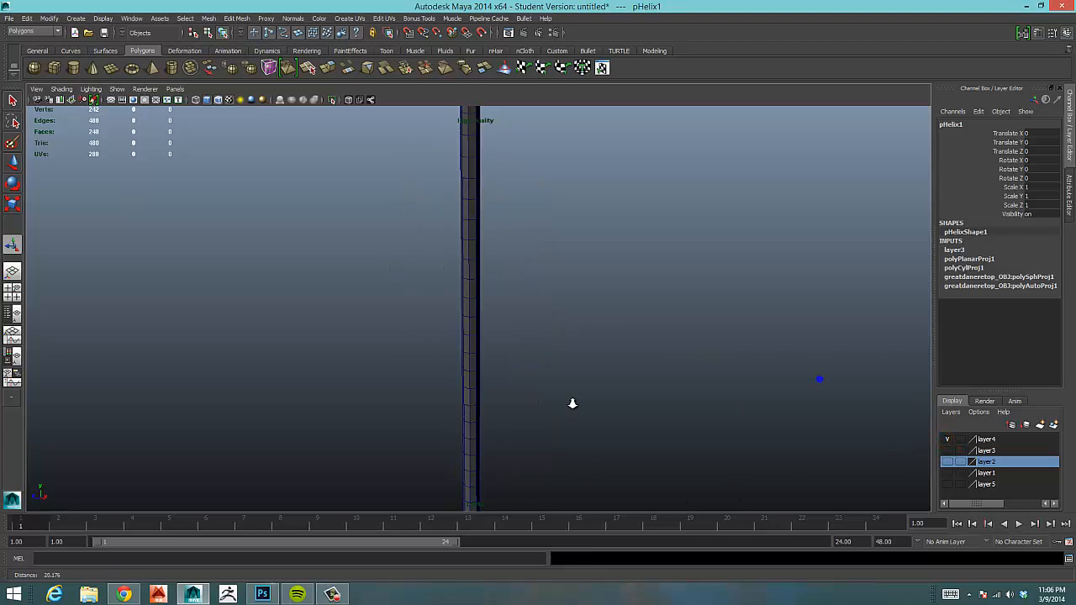
pyautogui.keyDown('alt'); pyautogui.moveTo(585, 372); pyautogui.dragTo(757, 354, button='right'); pyautogui.keyUp('alt')
pyautogui.keyDown('alt'); pyautogui.moveTo(661, 357); pyautogui.dragTo(677, 350); pyautogui.keyUp('alt')
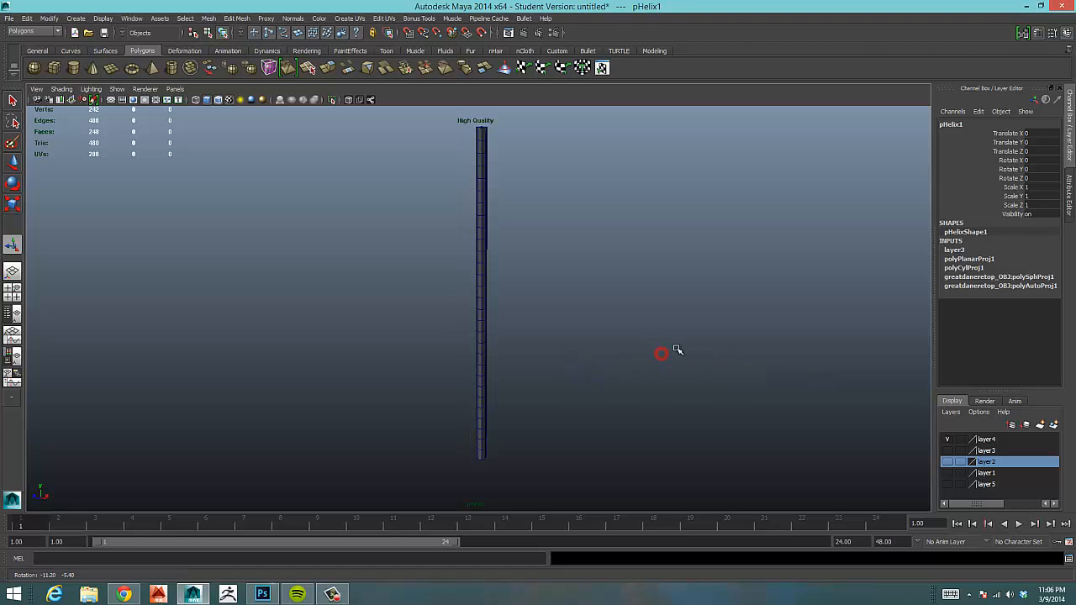
pyautogui.click(504, 351)
pyautogui.moveTo(428, 180); pyautogui.dragTo(560, 329)
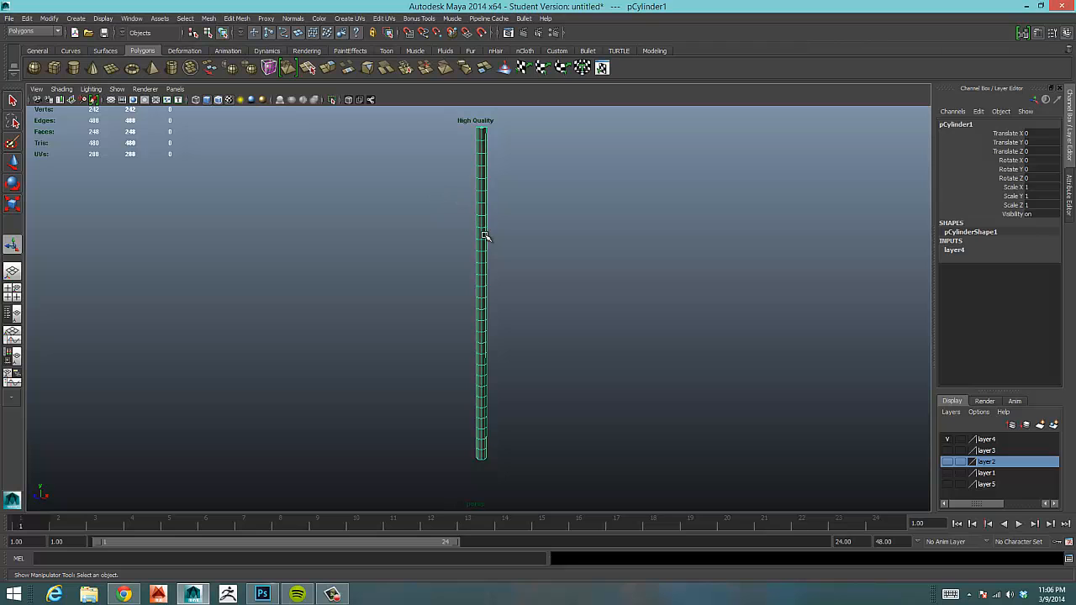
# Open the UV Texture Editor for the straight cylinder and apply automatic mapping
pyautogui.click(602, 67)
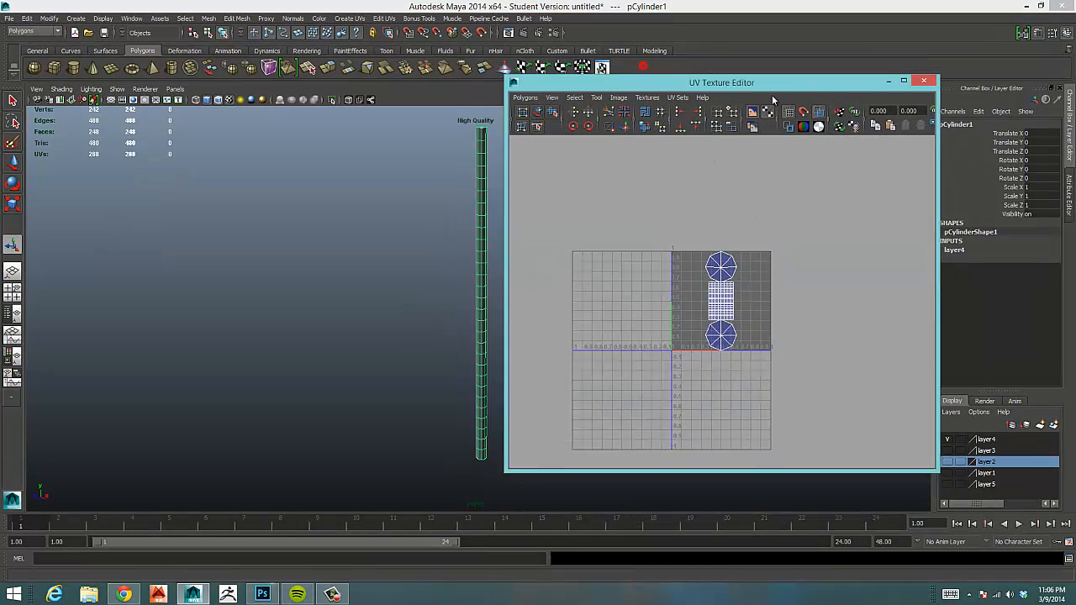
pyautogui.moveTo(684, 86); pyautogui.dragTo(755, 89)
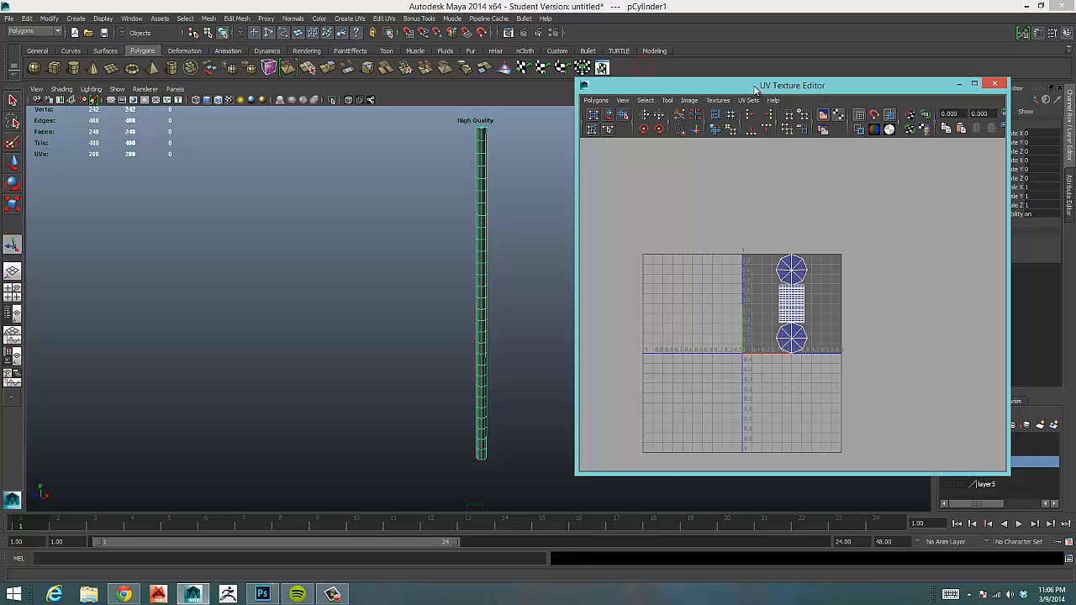
pyautogui.click(582, 67)
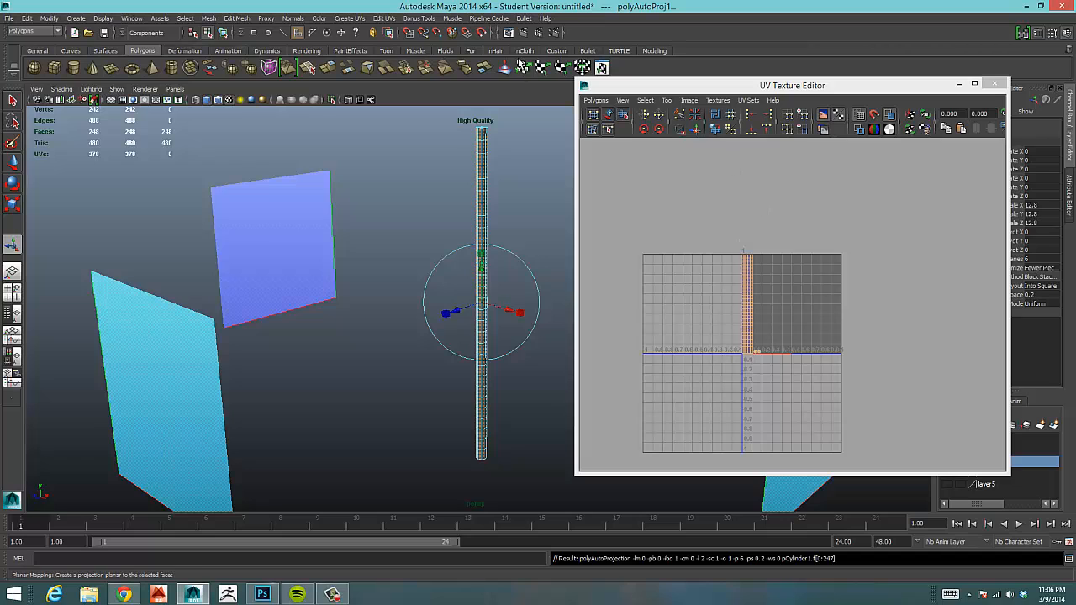
# Apply cylindrical mapping to the straight cylinder and scale the projection in U to about 0.503 so its UVs span the 0–1 square
pyautogui.click(544, 68)
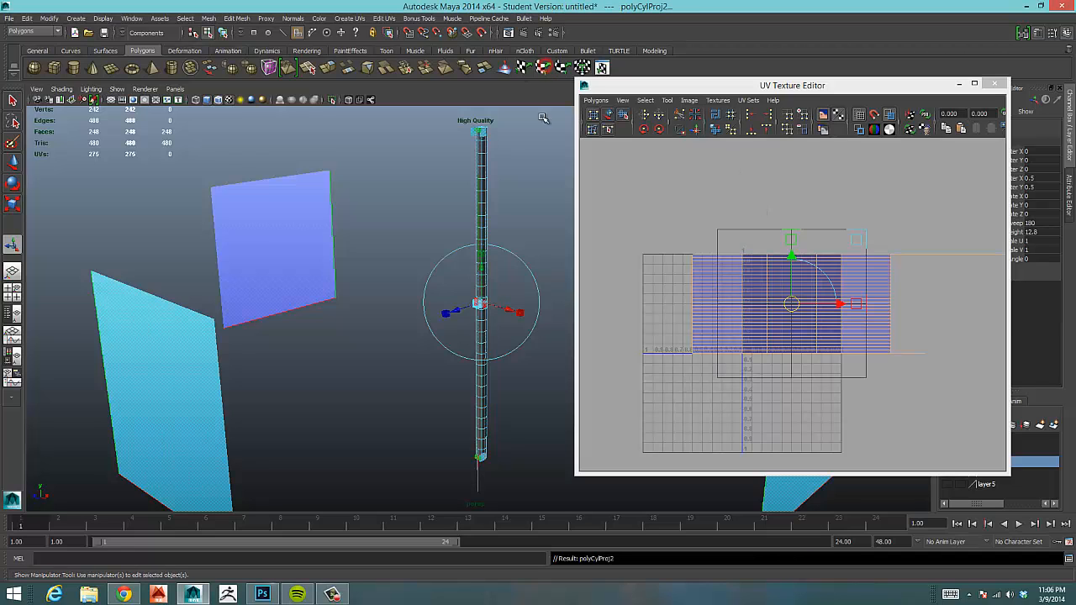
pyautogui.click(854, 306)
pyautogui.moveTo(852, 308); pyautogui.dragTo(808, 320)
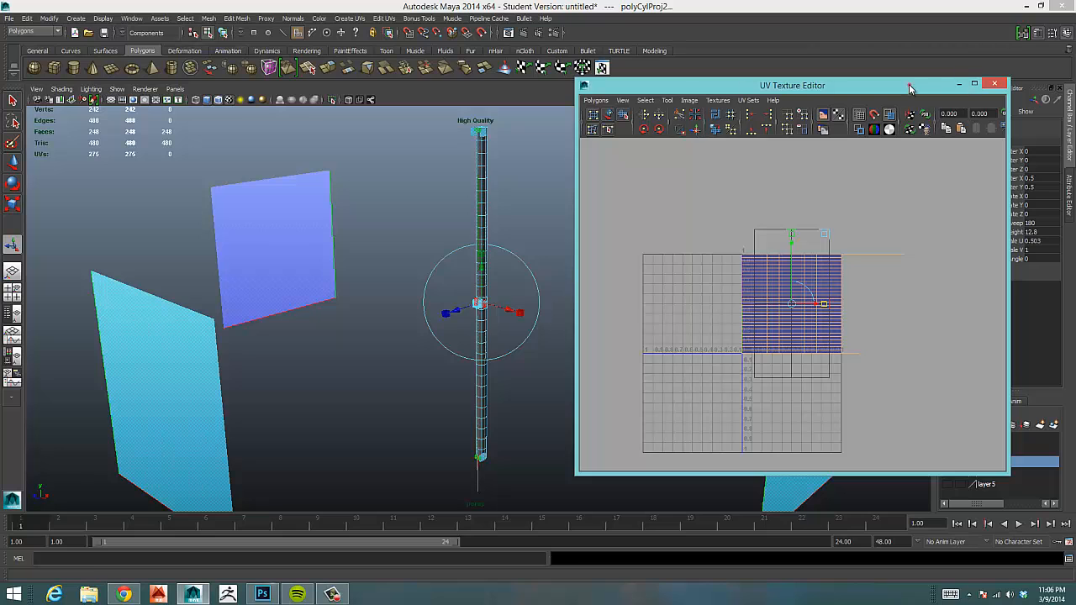
# Close the UV Texture Editor, return to object mode and select the whole cylinder
pyautogui.moveTo(910, 89); pyautogui.dragTo(657, 77)
pyautogui.click(745, 76)
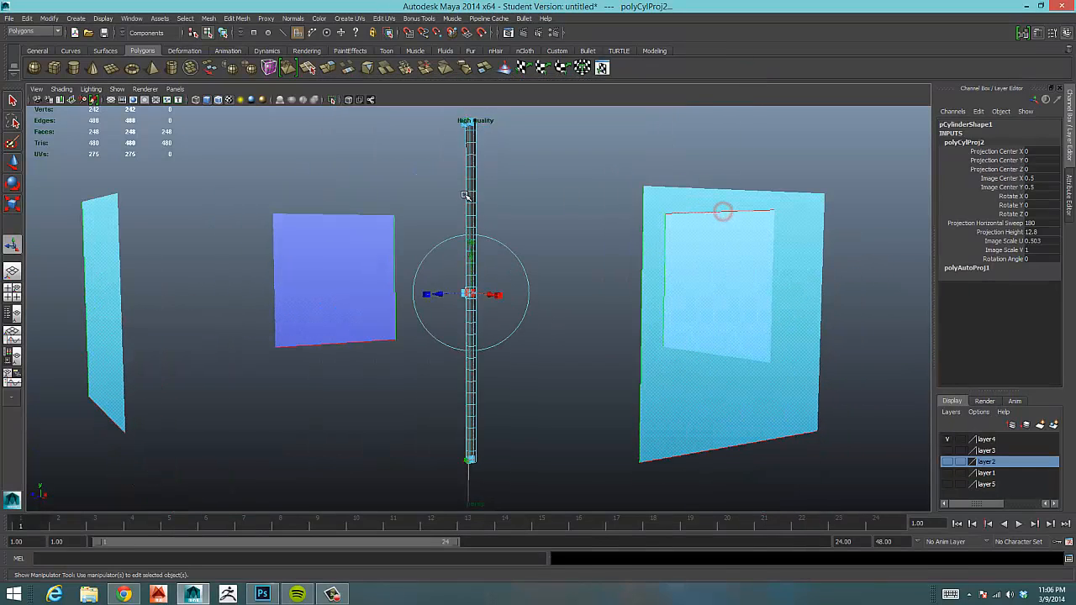
pyautogui.moveTo(468, 194); pyautogui.dragTo(512, 182, button='right')
pyautogui.keyDown('alt'); pyautogui.moveTo(409, 372); pyautogui.dragTo(440, 356); pyautogui.keyUp('alt')
pyautogui.moveTo(439, 265); pyautogui.dragTo(552, 303)
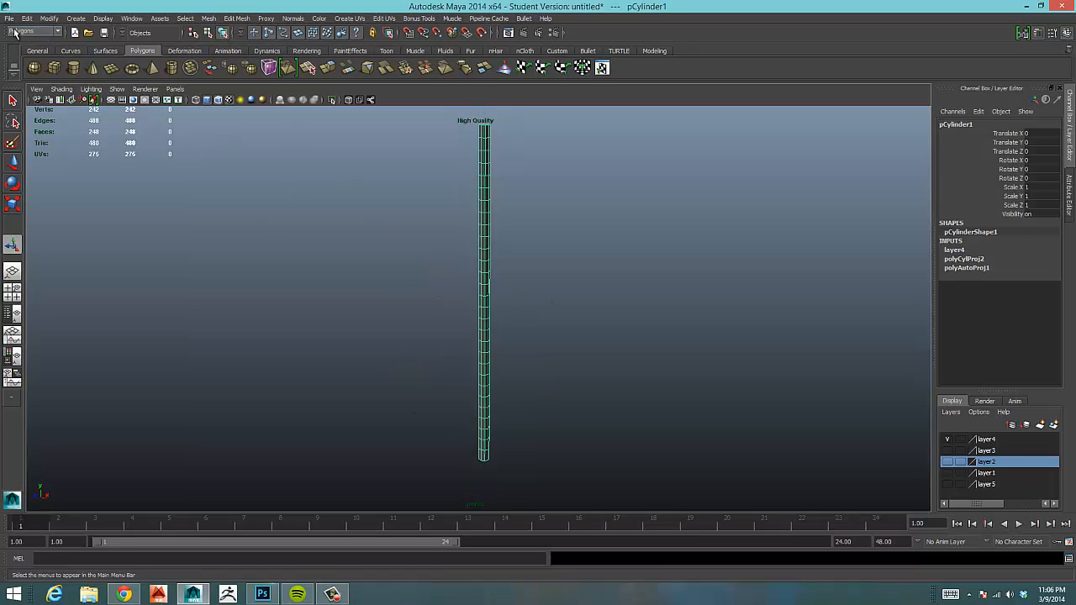
# Switch to the Animation toolset and add a nonlinear Twist deformer to the cylinder with low bound -1 and high bound 1.3423
pyautogui.click(15, 32)
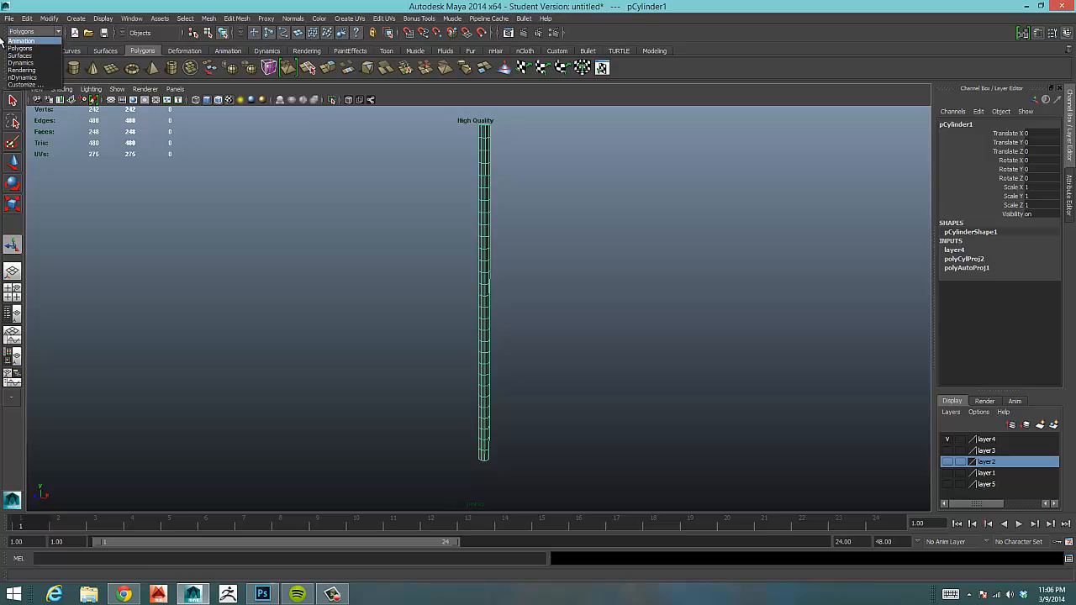
pyautogui.click(21, 40)
pyautogui.click(280, 18)
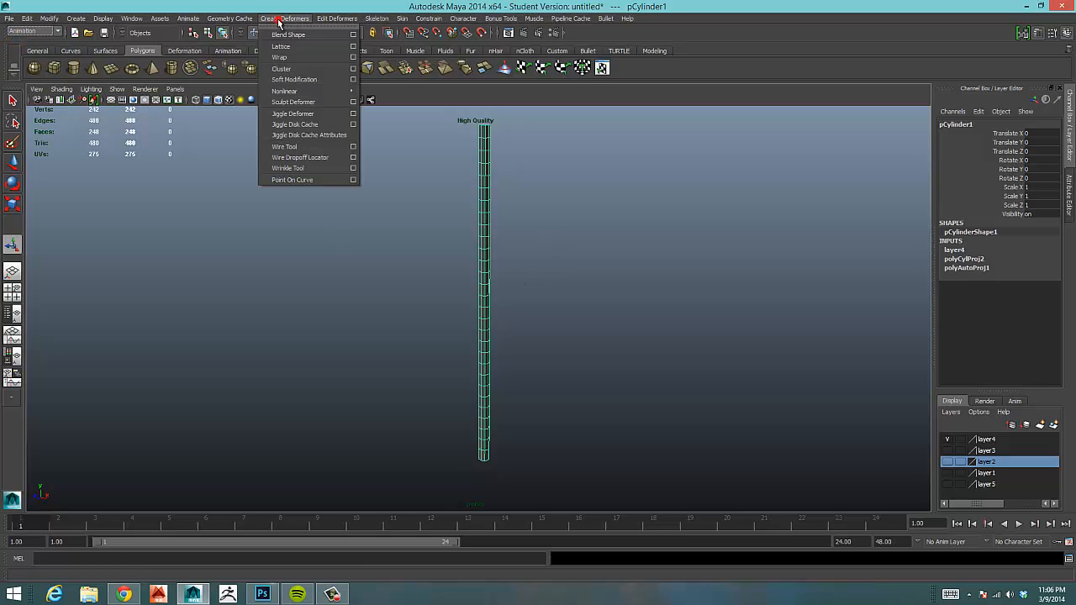
pyautogui.moveTo(307, 91)
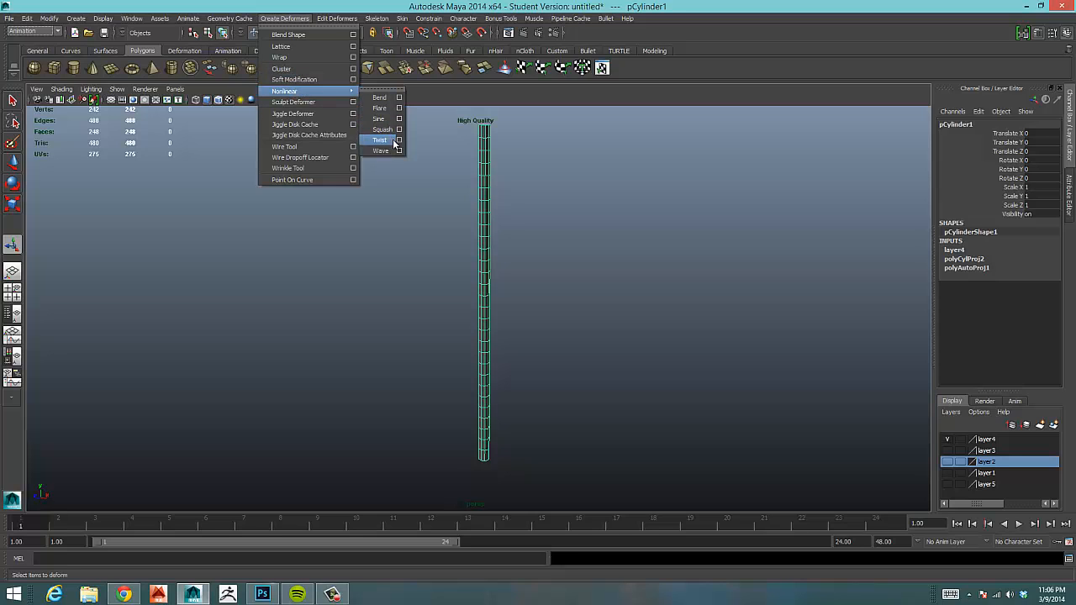
pyautogui.click(398, 141)
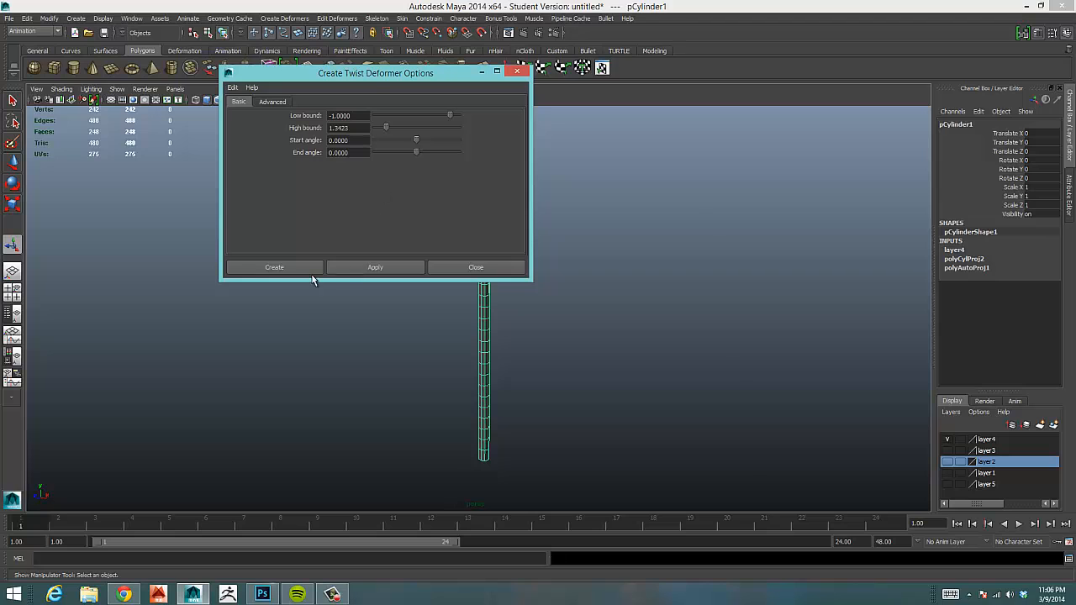
pyautogui.click(256, 271)
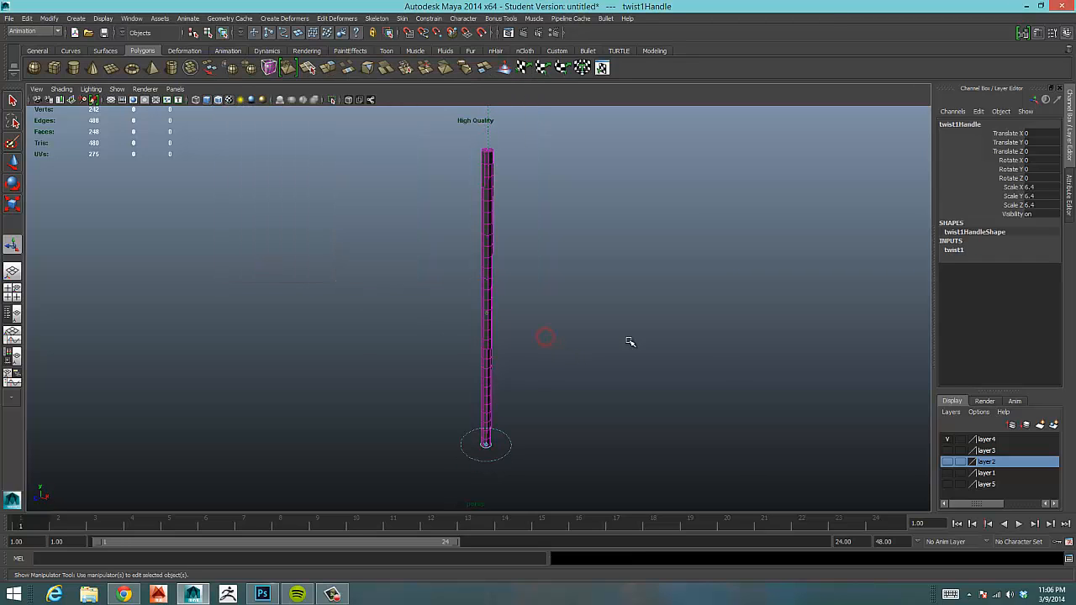
# Move the twist deformer handle sideways off the cylinder to about 1.35 in X
pyautogui.keyDown('alt'); pyautogui.moveTo(545, 347); pyautogui.dragTo(543, 347, button='right'); pyautogui.keyUp('alt')
pyautogui.keyDown('alt'); pyautogui.click(549, 372); pyautogui.keyUp('alt')
pyautogui.moveTo(469, 169); pyautogui.dragTo(512, 161)
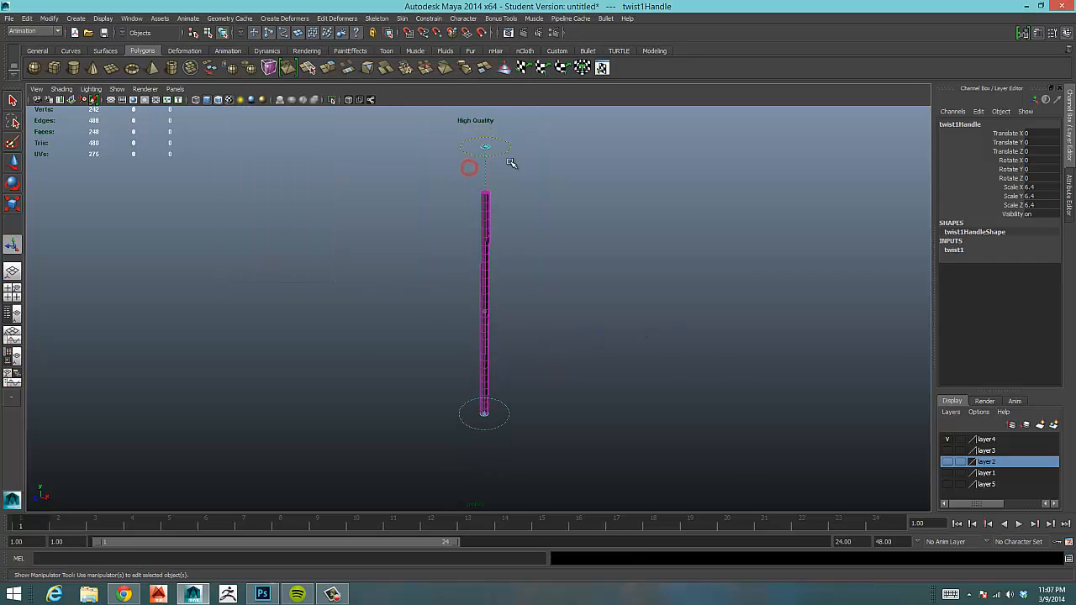
pyautogui.press('w')
pyautogui.moveTo(514, 319); pyautogui.dragTo(542, 332)
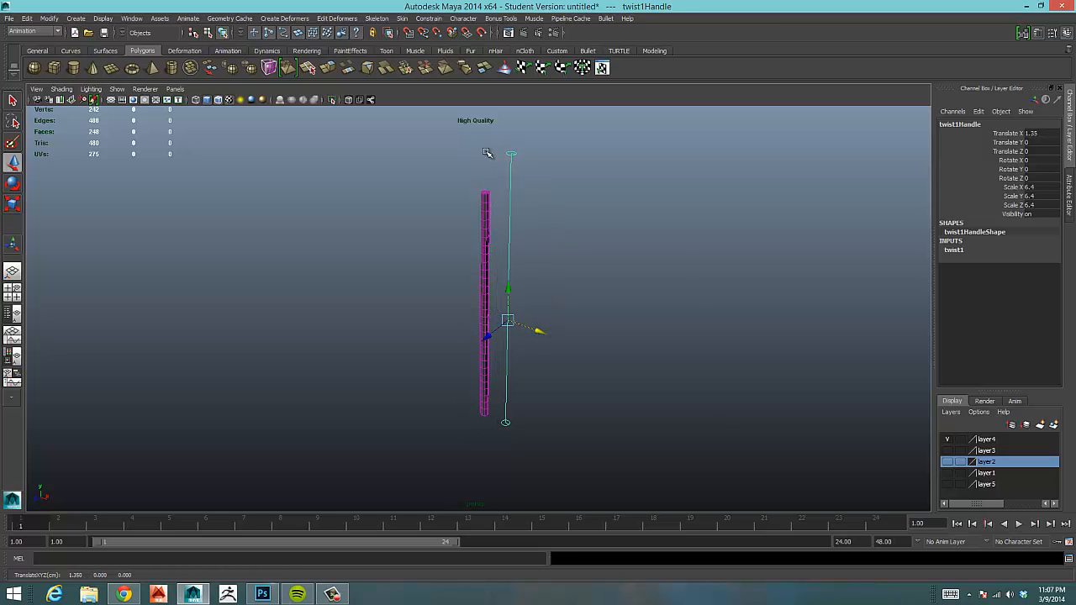
# Increase the twist deformer's End Angle to about 775.785 to coil the cylinder into a spiral
pyautogui.click(957, 251)
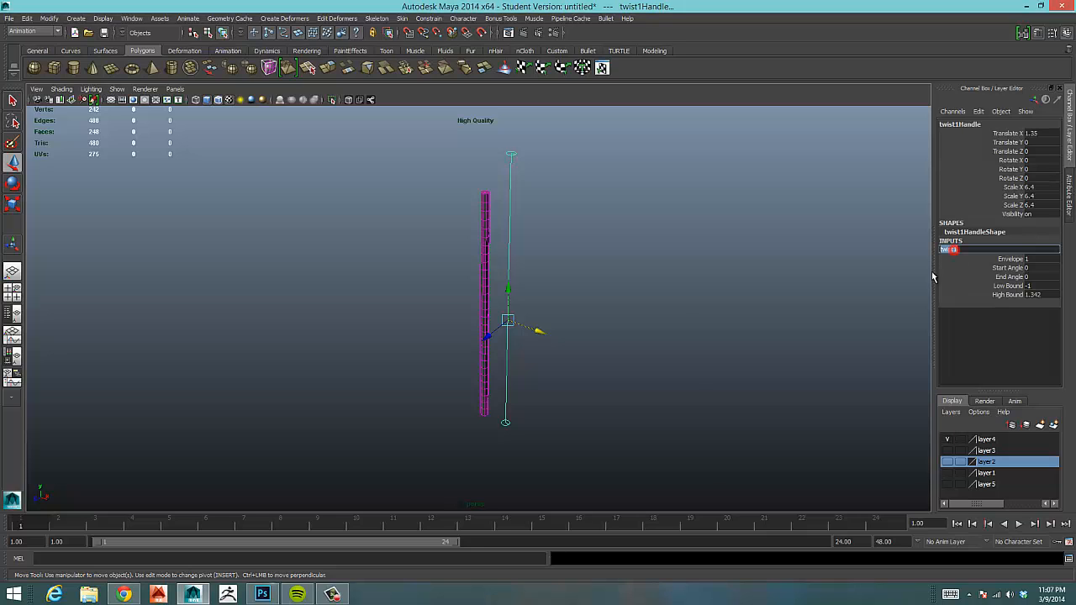
pyautogui.click(1007, 278)
pyautogui.moveTo(596, 319); pyautogui.dragTo(913, 481, button='middle')
pyautogui.scroll(-1, 634, 340)
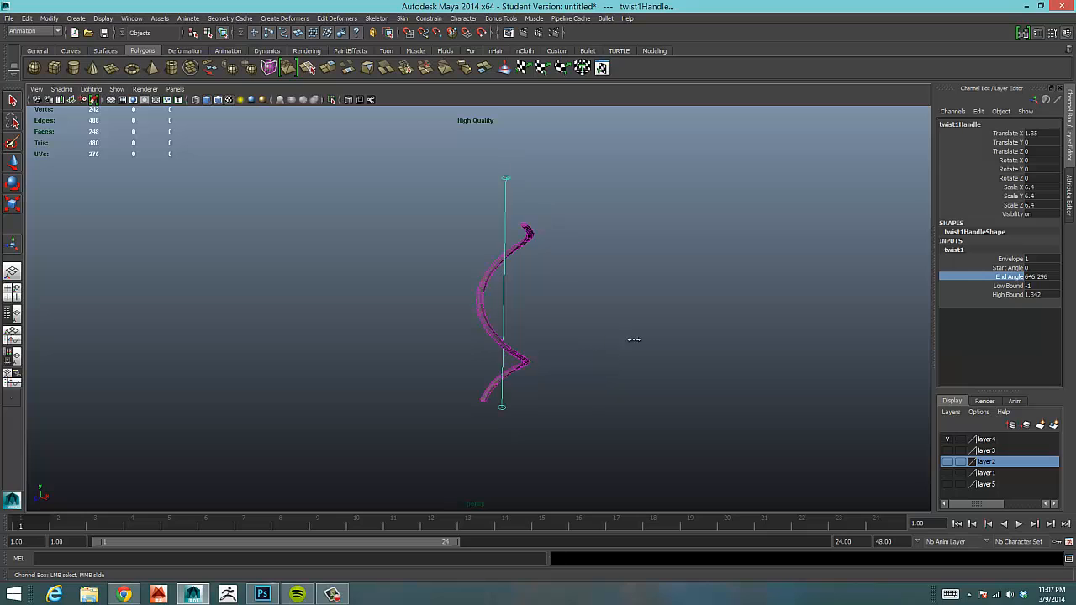
pyautogui.moveTo(633, 340); pyautogui.dragTo(698, 341, button='middle')
pyautogui.scroll(-1, 514, 318)
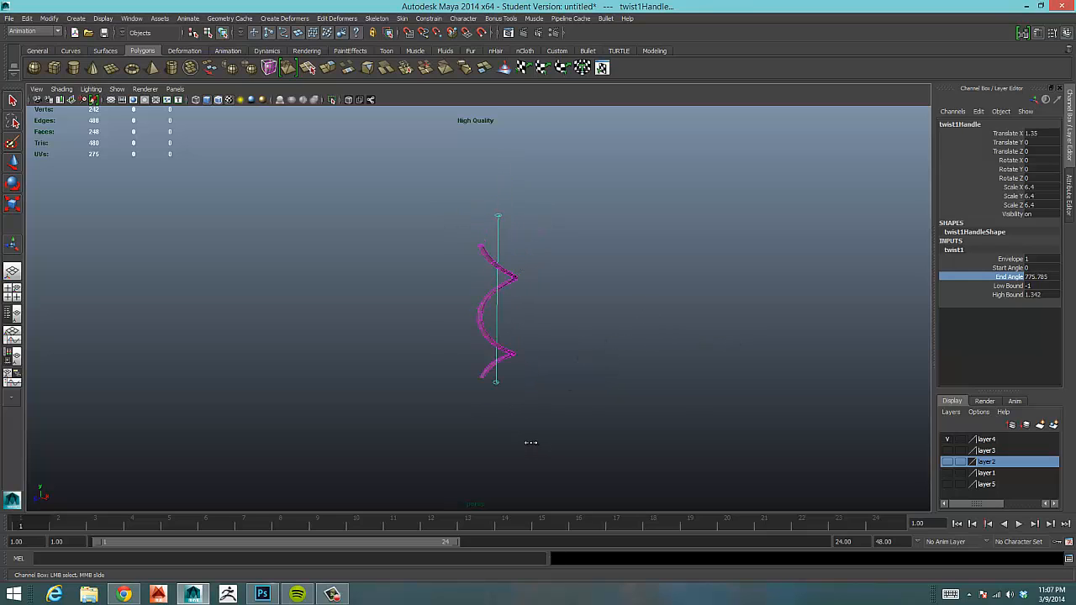
# Examine the twisted cylinder's spiral shape up close and from several sides
pyautogui.keyDown('alt'); pyautogui.moveTo(418, 402); pyautogui.dragTo(385, 367); pyautogui.keyUp('alt')
pyautogui.keyDown('alt'); pyautogui.moveTo(384, 367); pyautogui.dragTo(622, 313, button='right'); pyautogui.keyUp('alt')
pyautogui.keyDown('alt'); pyautogui.moveTo(511, 326); pyautogui.dragTo(694, 305, button='right'); pyautogui.keyUp('alt')
pyautogui.keyDown('alt'); pyautogui.moveTo(574, 322); pyautogui.dragTo(558, 322, button='right'); pyautogui.keyUp('alt')
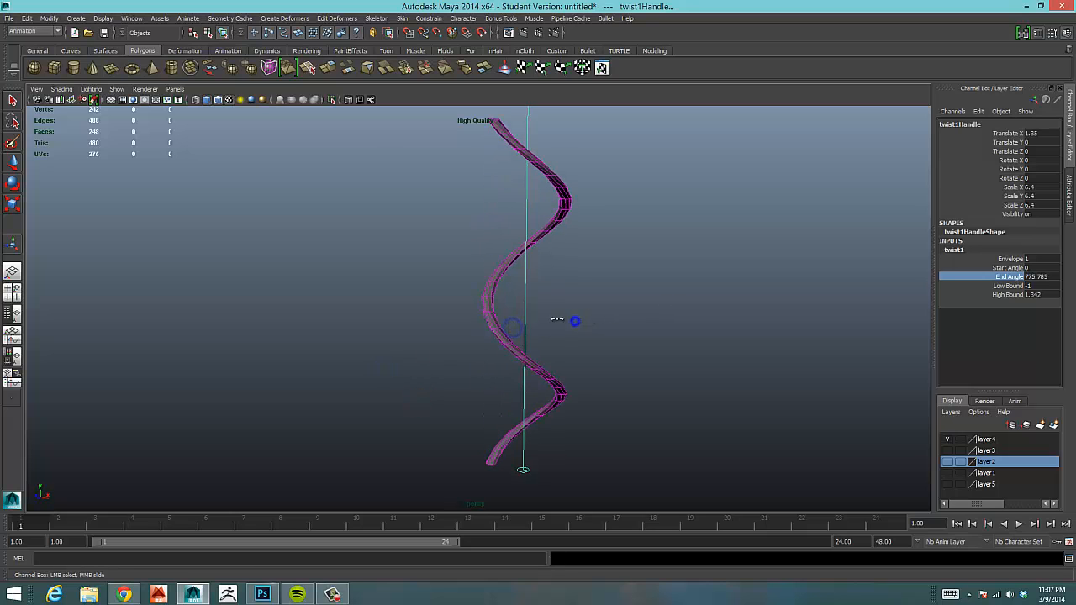
pyautogui.keyDown('alt'); pyautogui.moveTo(559, 320); pyautogui.dragTo(875, 341); pyautogui.keyUp('alt')
pyautogui.keyDown('alt'); pyautogui.moveTo(597, 350); pyautogui.dragTo(737, 333); pyautogui.keyUp('alt')
pyautogui.keyDown('alt'); pyautogui.moveTo(736, 333); pyautogui.dragTo(488, 341, button='right'); pyautogui.keyUp('alt')
pyautogui.keyDown('alt'); pyautogui.moveTo(485, 340); pyautogui.dragTo(448, 345); pyautogui.keyUp('alt')
pyautogui.keyDown('alt'); pyautogui.moveTo(627, 329); pyautogui.dragTo(468, 324); pyautogui.keyUp('alt')
pyautogui.keyDown('alt'); pyautogui.moveTo(469, 324); pyautogui.dragTo(579, 314, button='right'); pyautogui.keyUp('alt')
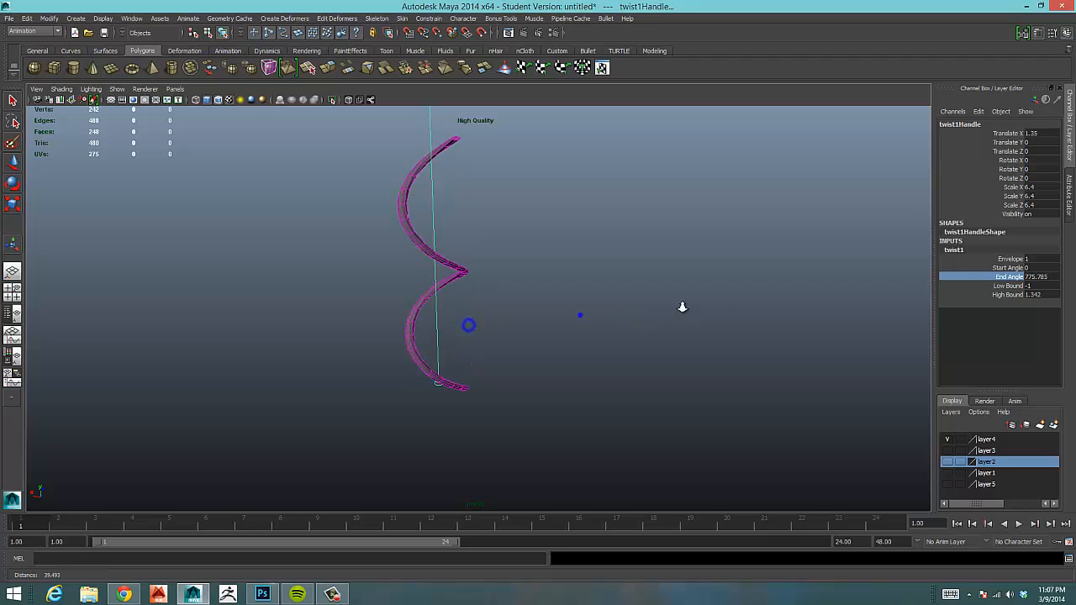
# Hide layer4 with the twisted cylinder, then show and select layer3 with the coiled tube
pyautogui.click(948, 437)
pyautogui.click(948, 451)
pyautogui.click(973, 450)
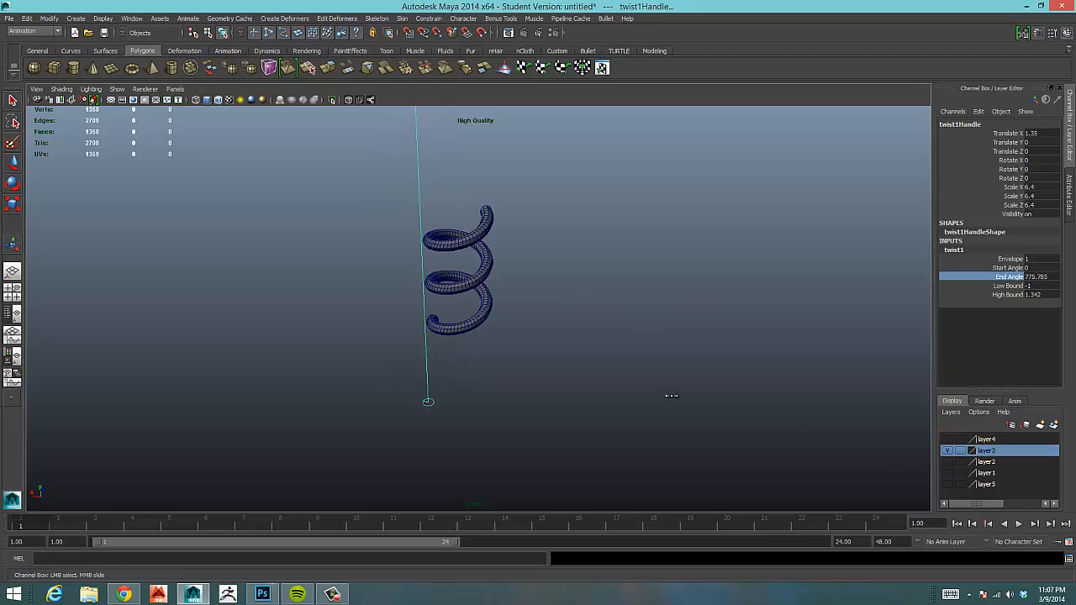
# Examine the coils of the helix on layer3 from different angles and distances for comparison with the twisted cylinder
pyautogui.moveTo(585, 336)
pyautogui.keyDown('alt'); pyautogui.mouseDown()
pyautogui.moveTo(572, 330)
pyautogui.moveTo(591, 316)
pyautogui.mouseUp(); pyautogui.keyUp('alt')
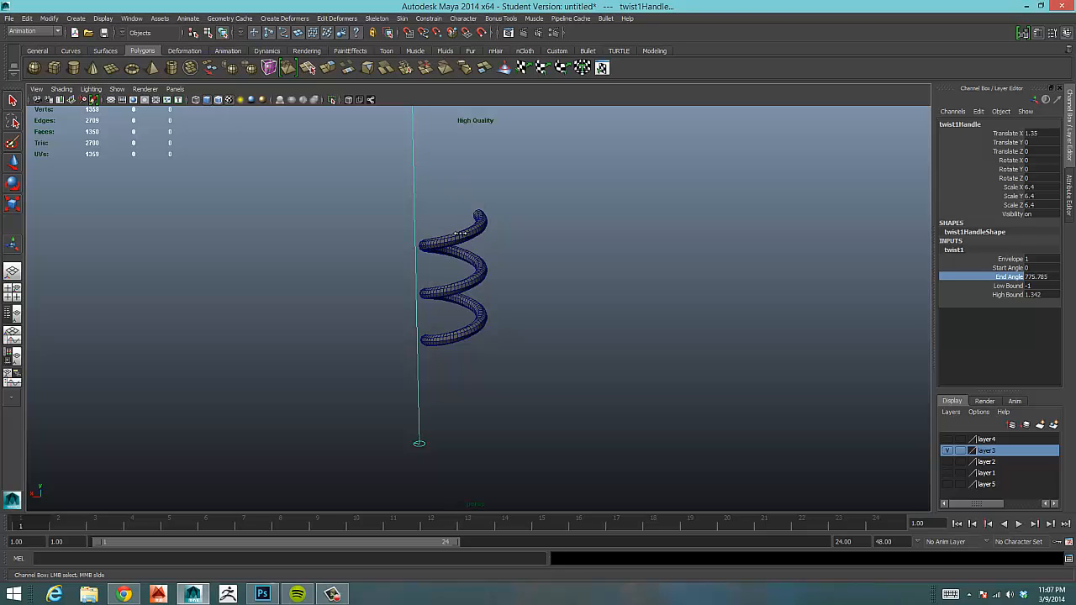
pyautogui.keyDown('alt'); pyautogui.moveTo(556, 285); pyautogui.dragTo(600, 311); pyautogui.keyUp('alt')
pyautogui.keyDown('alt'); pyautogui.moveTo(465, 333); pyautogui.dragTo(480, 338); pyautogui.keyUp('alt')
pyautogui.keyDown('alt'); pyautogui.moveTo(412, 322); pyautogui.dragTo(434, 320, button='right'); pyautogui.keyUp('alt')
pyautogui.keyDown('alt'); pyautogui.moveTo(394, 312); pyautogui.dragTo(546, 360, button='middle'); pyautogui.keyUp('alt')
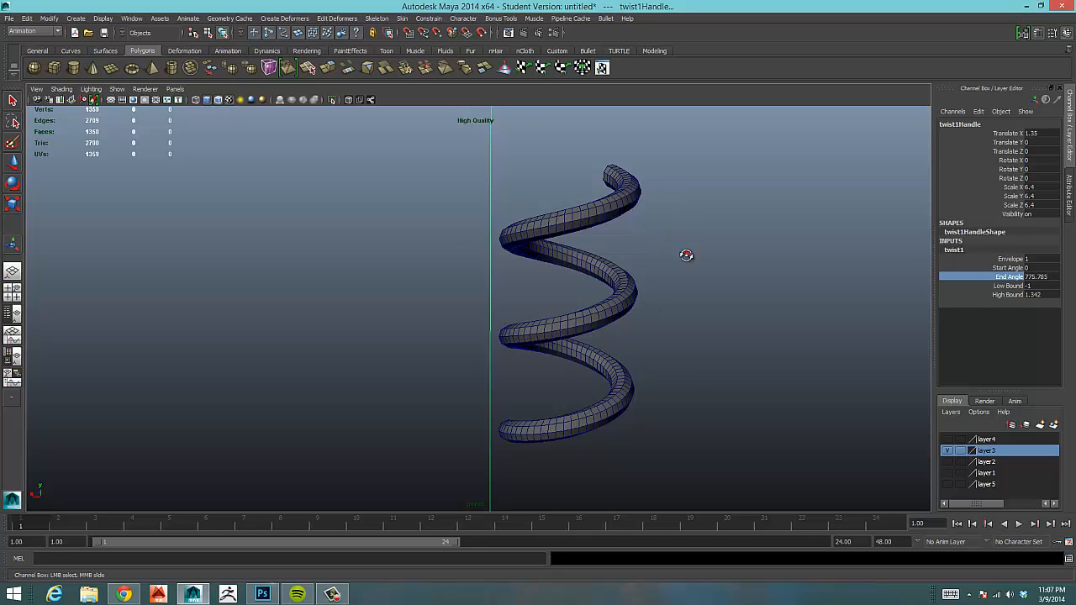
pyautogui.keyDown('alt'); pyautogui.moveTo(685, 253); pyautogui.dragTo(670, 276); pyautogui.keyUp('alt')
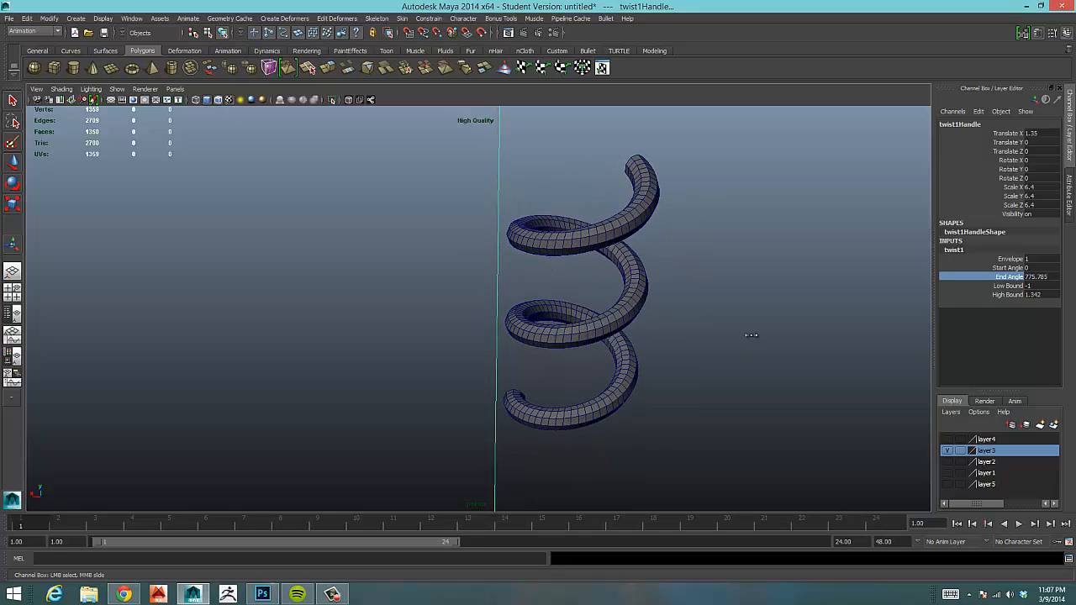
pyautogui.keyDown('alt'); pyautogui.moveTo(763, 302); pyautogui.dragTo(704, 323); pyautogui.keyUp('alt')
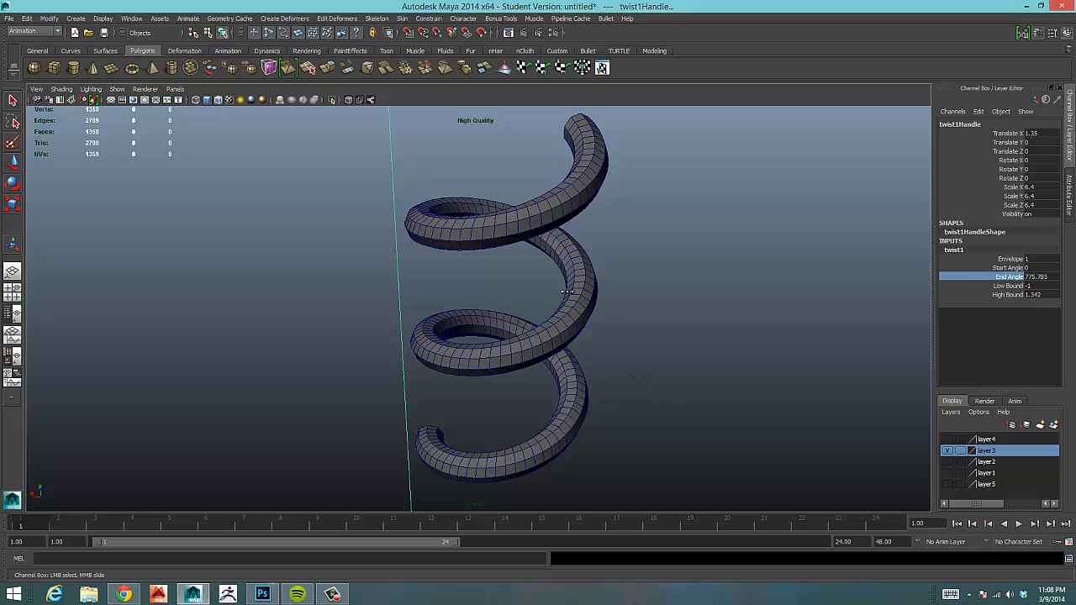
pyautogui.keyDown('alt'); pyautogui.moveTo(631, 387); pyautogui.dragTo(601, 378); pyautogui.keyUp('alt')
pyautogui.keyDown('alt'); pyautogui.moveTo(730, 334); pyautogui.dragTo(580, 336, button='right'); pyautogui.keyUp('alt')
pyautogui.keyDown('alt'); pyautogui.moveTo(541, 339); pyautogui.dragTo(610, 345); pyautogui.keyUp('alt')
pyautogui.keyDown('alt'); pyautogui.moveTo(677, 336); pyautogui.dragTo(567, 336, button='right'); pyautogui.keyUp('alt')
pyautogui.moveTo(572, 339)
pyautogui.keyDown('alt'); pyautogui.mouseDown()
pyautogui.moveTo(598, 348)
pyautogui.moveTo(622, 406)
pyautogui.moveTo(568, 339)
pyautogui.moveTo(583, 355)
pyautogui.mouseUp(); pyautogui.keyUp('alt')
# Select the whole helix and inspect its coils from above and from the side
pyautogui.moveTo(481, 451); pyautogui.dragTo(579, 192)
pyautogui.keyDown('alt'); pyautogui.moveTo(726, 281); pyautogui.dragTo(668, 278); pyautogui.keyUp('alt')
pyautogui.keyDown('alt'); pyautogui.moveTo(585, 324); pyautogui.dragTo(604, 309); pyautogui.keyUp('alt')
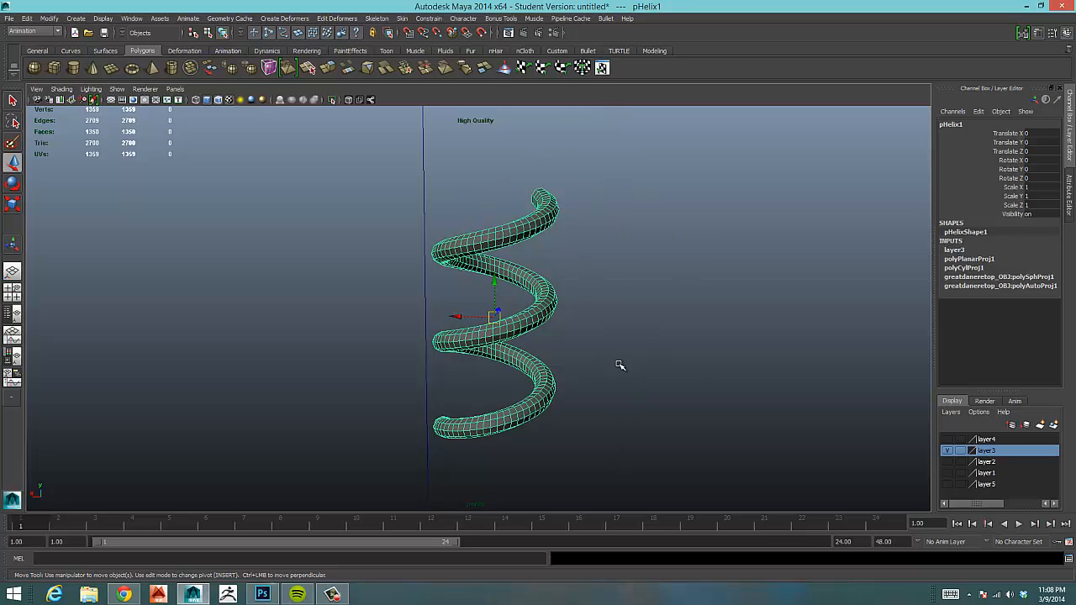
pyautogui.keyDown('alt'); pyautogui.moveTo(687, 293); pyautogui.dragTo(687, 317); pyautogui.keyUp('alt')
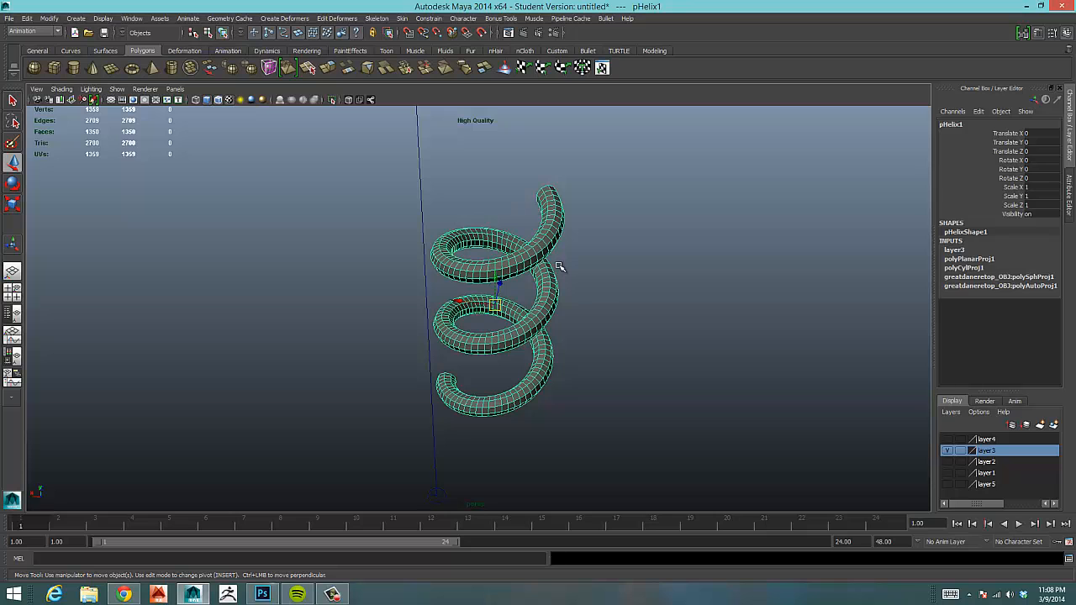
pyautogui.keyDown('alt'); pyautogui.moveTo(556, 306); pyautogui.dragTo(529, 320); pyautogui.keyUp('alt')
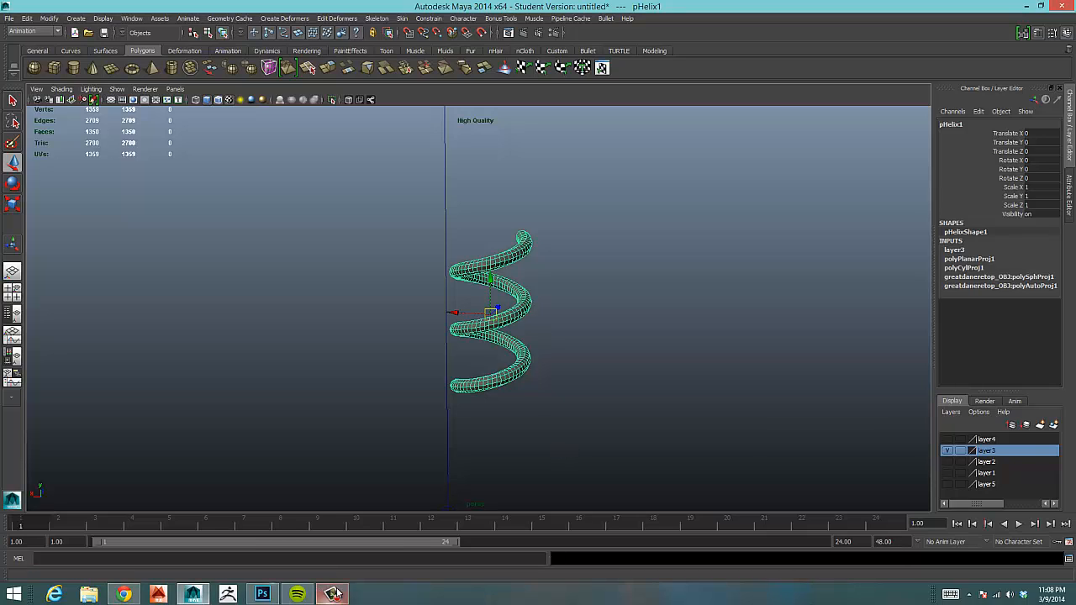